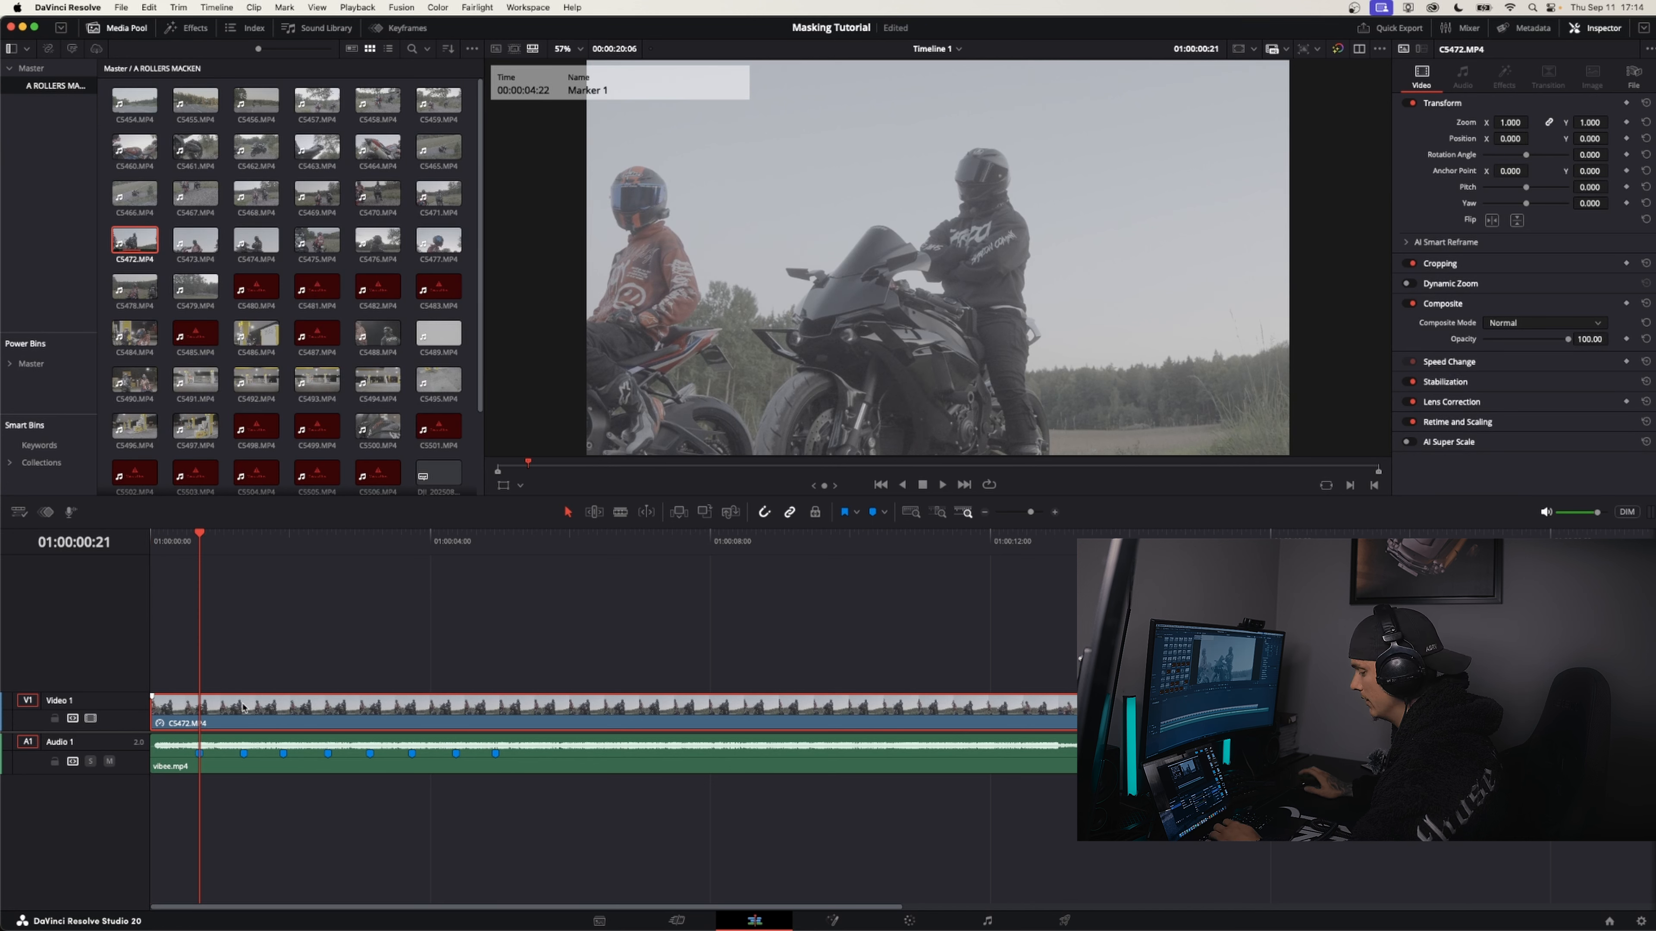
# Trim the end of the C5472 clip to the first beat marker at 01:00:00:21
pyautogui.hotkey('shift', ']')
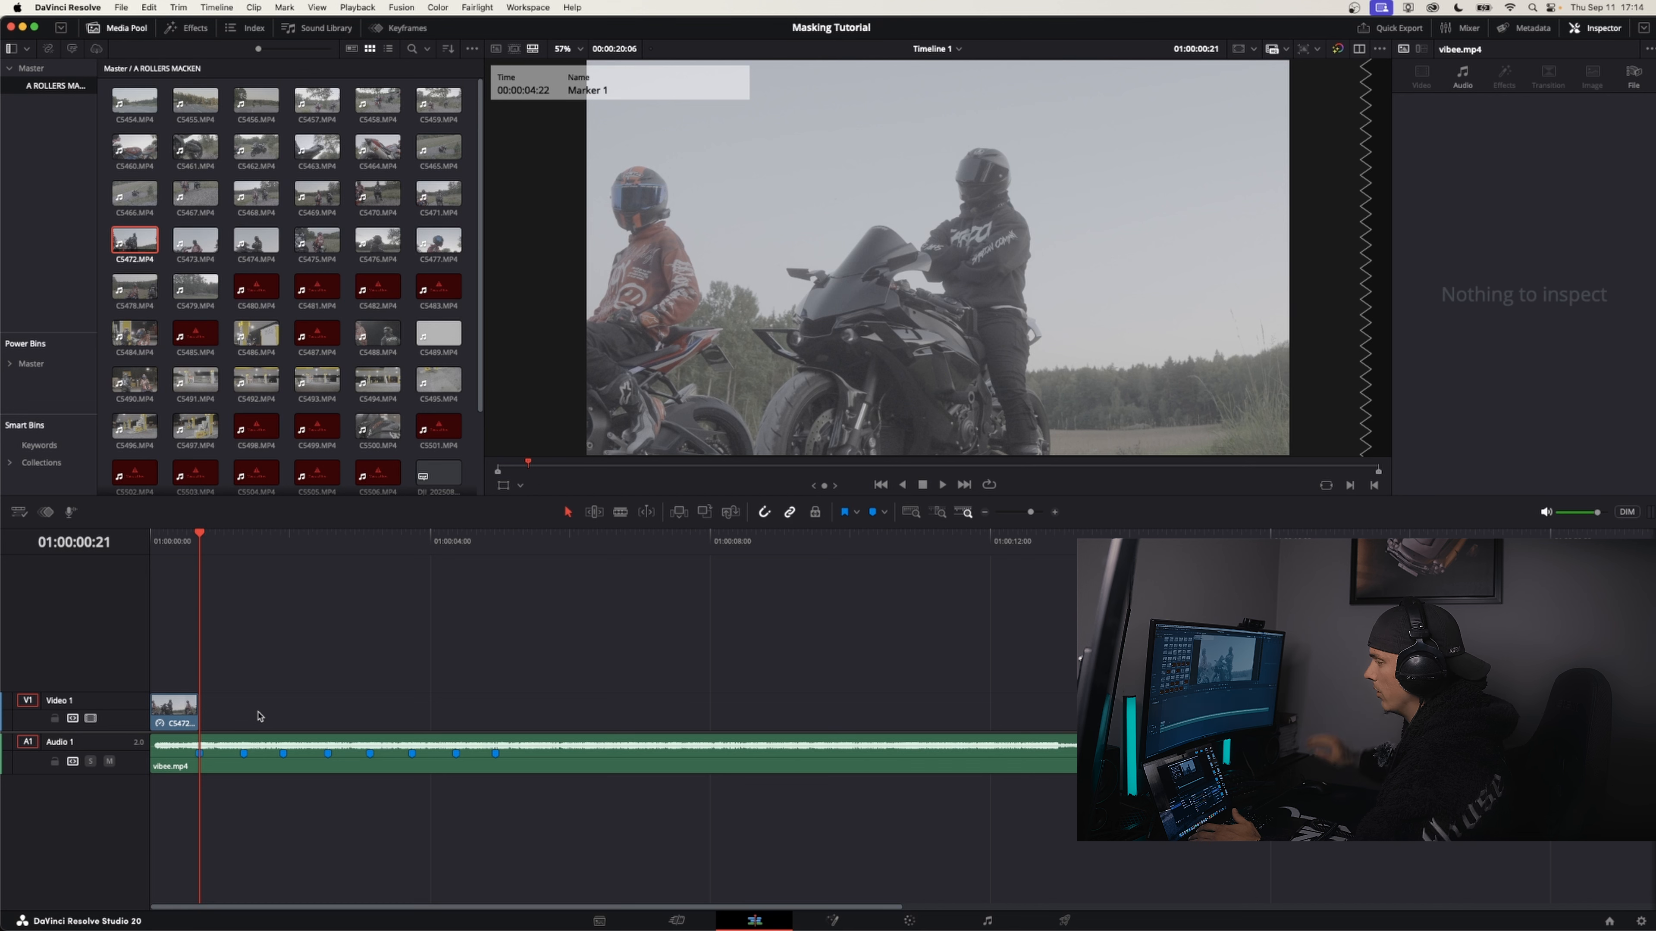
pyautogui.press('Home')
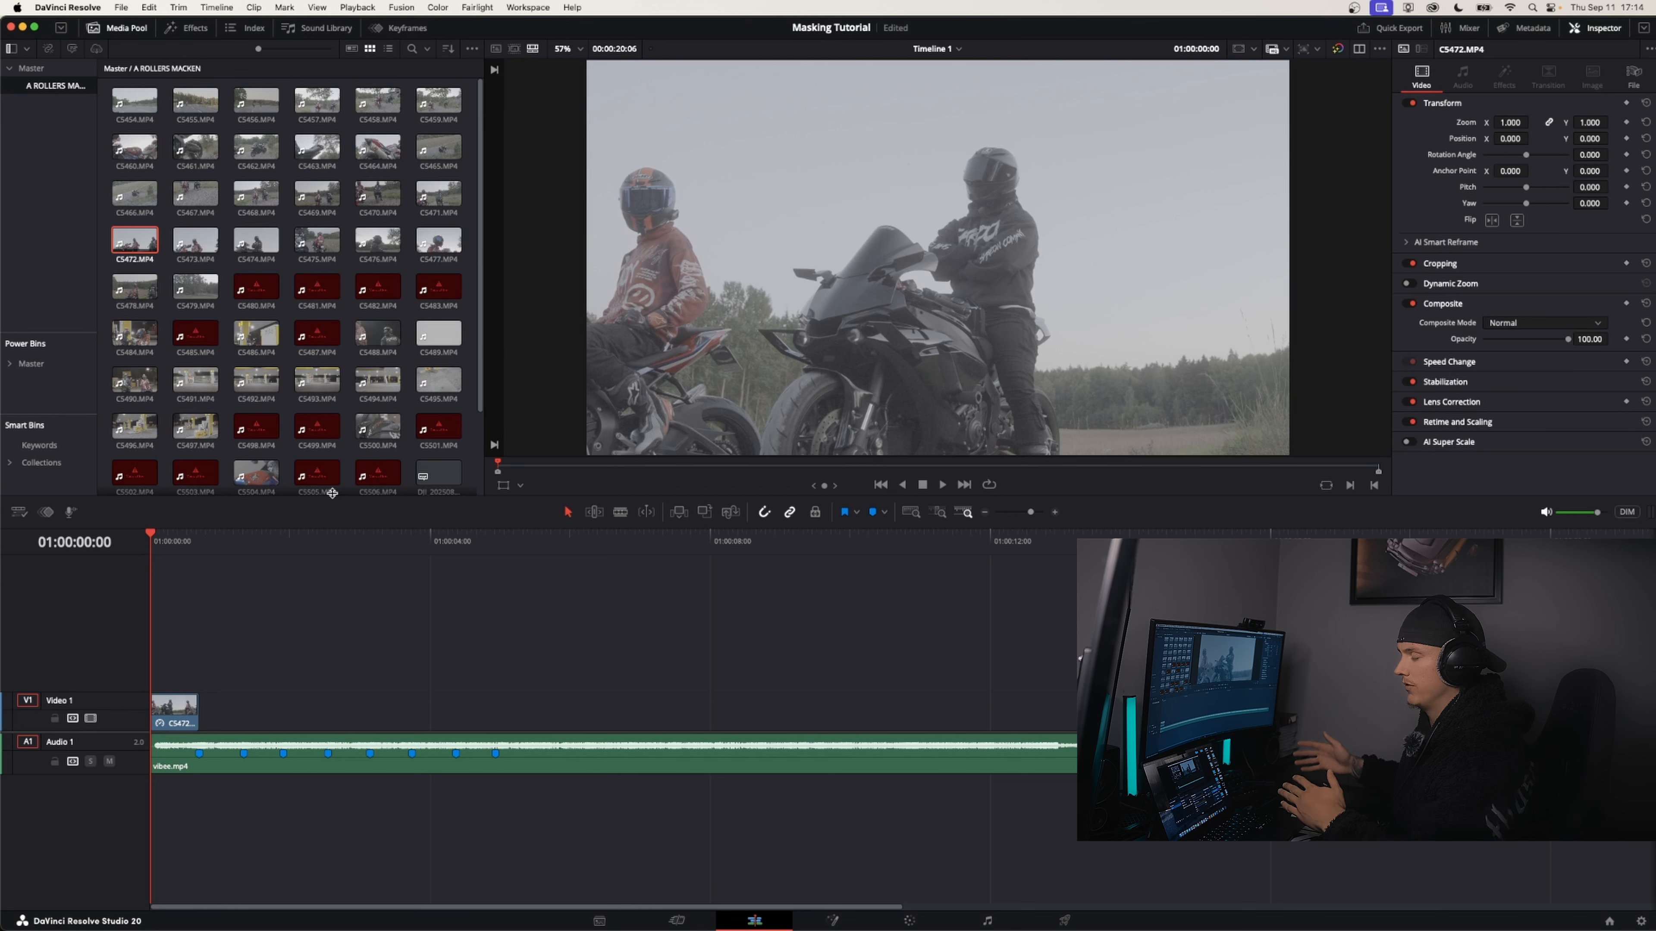
# Add C5461.MP4 to the timeline after the end of the music and delete its linked audio
pyautogui.press('super+minus')
pyautogui.moveTo(196, 147); pyautogui.dragTo(939, 711)
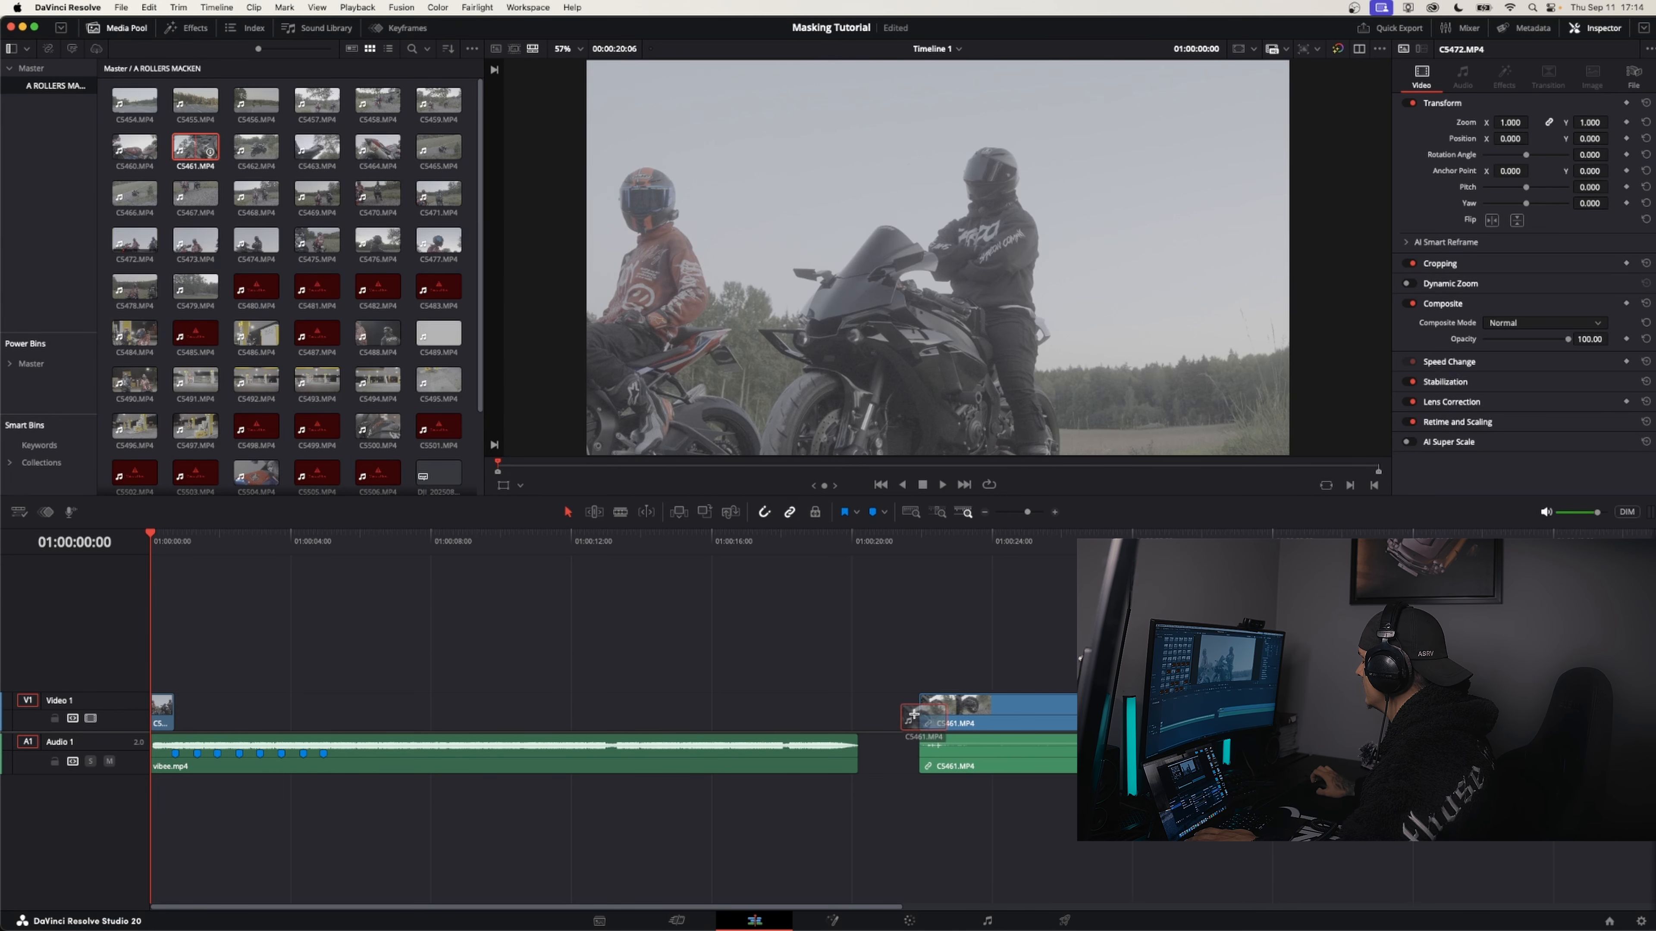
pyautogui.press('super+minus')
pyautogui.press('super+minus')
pyautogui.click(734, 752)
pyautogui.press('Delete')
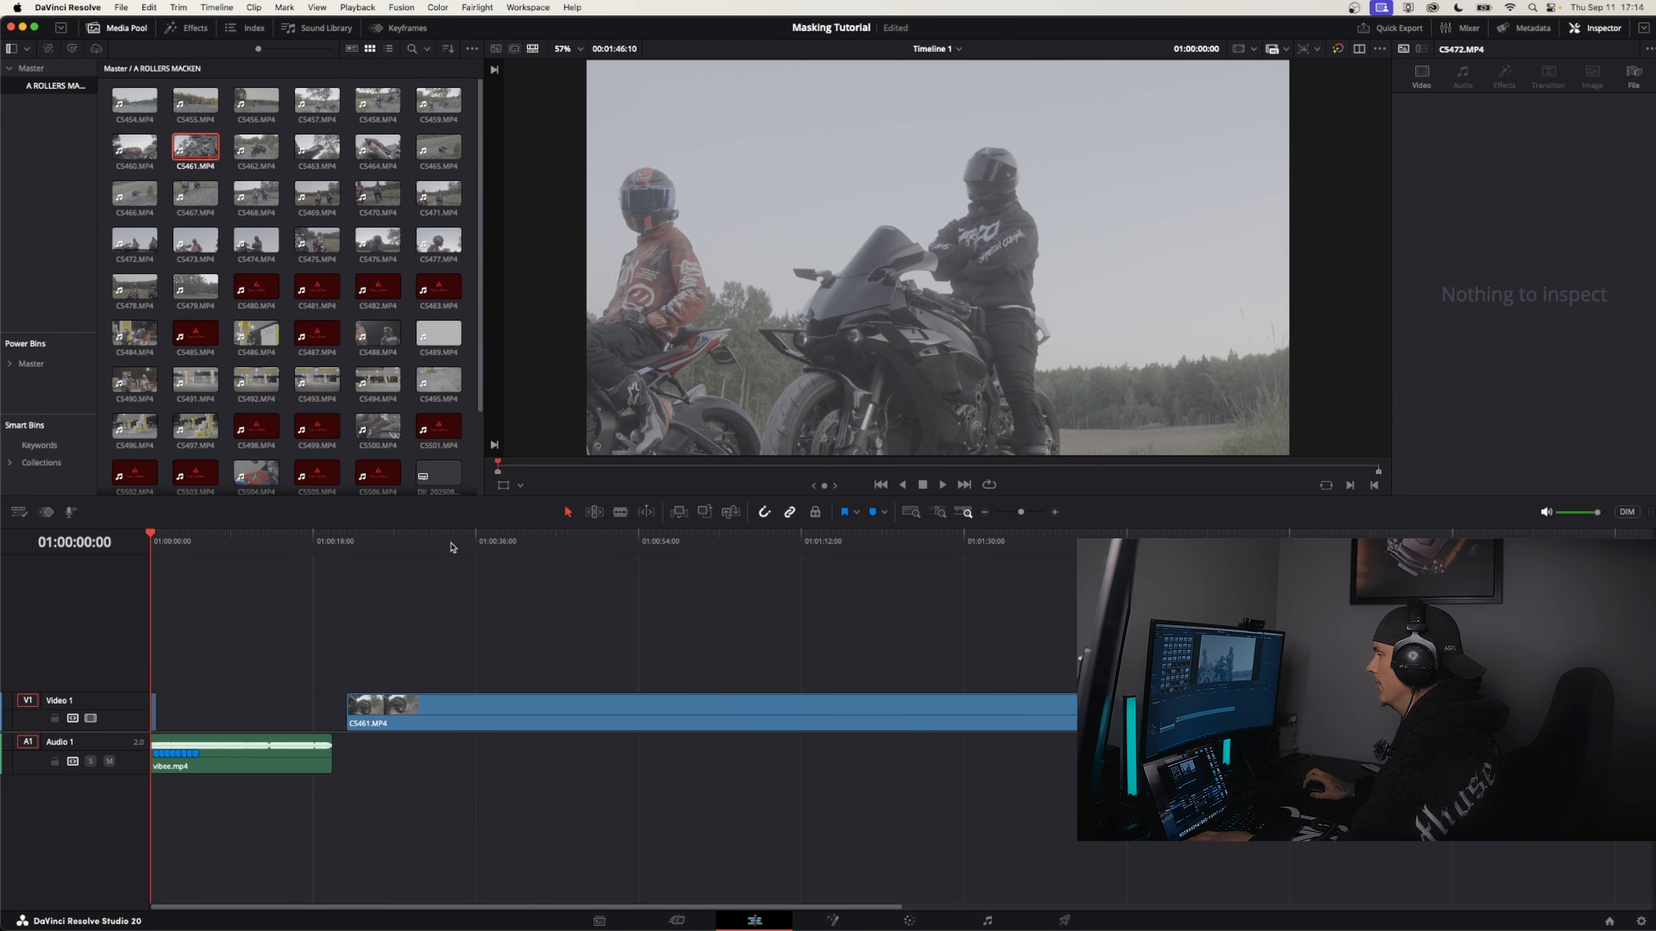
# Find the rear-wheel shot in C5461, split the clip at 01:00:35:22 and delete the part before it
pyautogui.press('space')
pyautogui.click(436, 541)
pyautogui.click(467, 547)
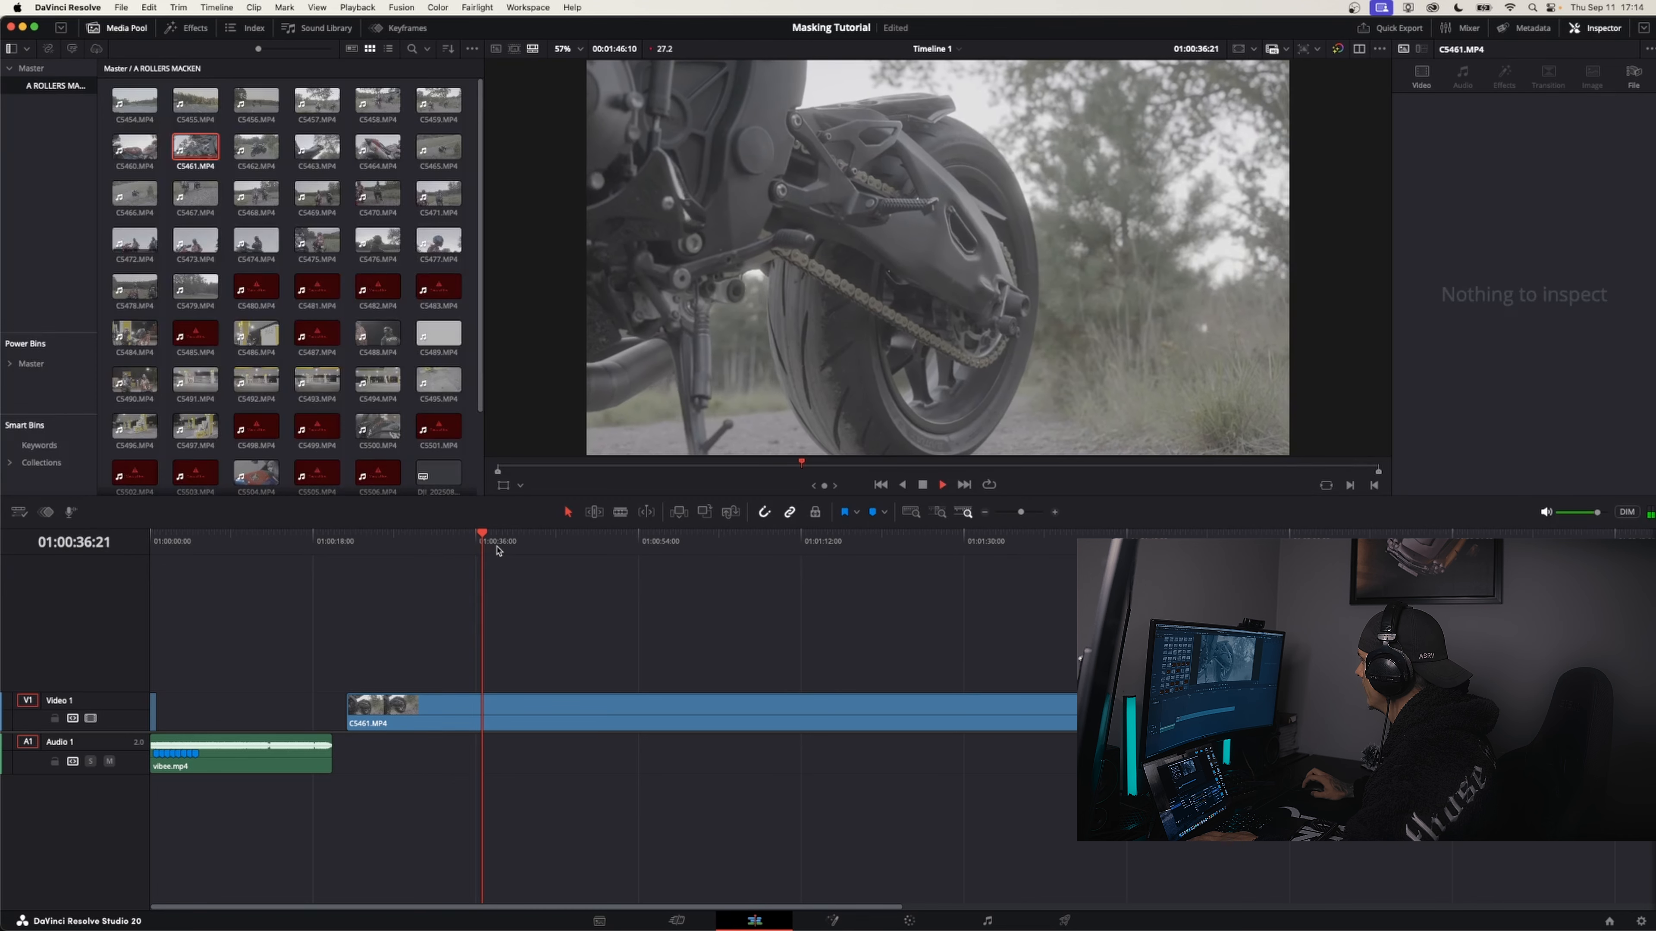
pyautogui.press('space')
pyautogui.click(515, 726)
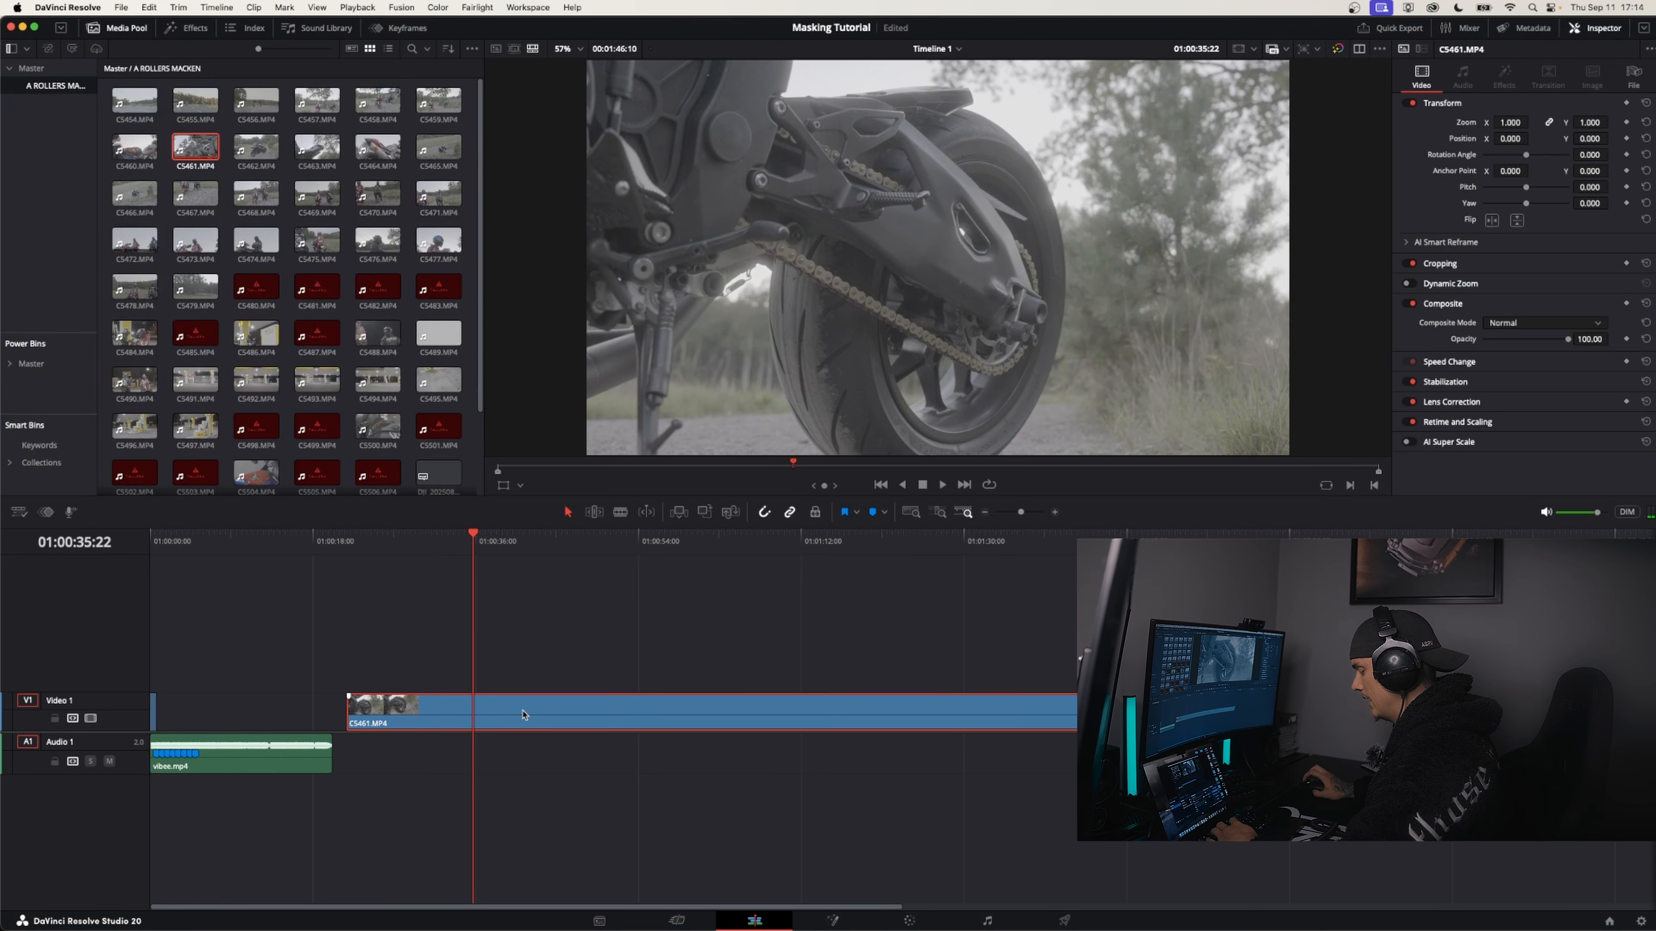
pyautogui.press('super+b')
pyautogui.press('Delete')
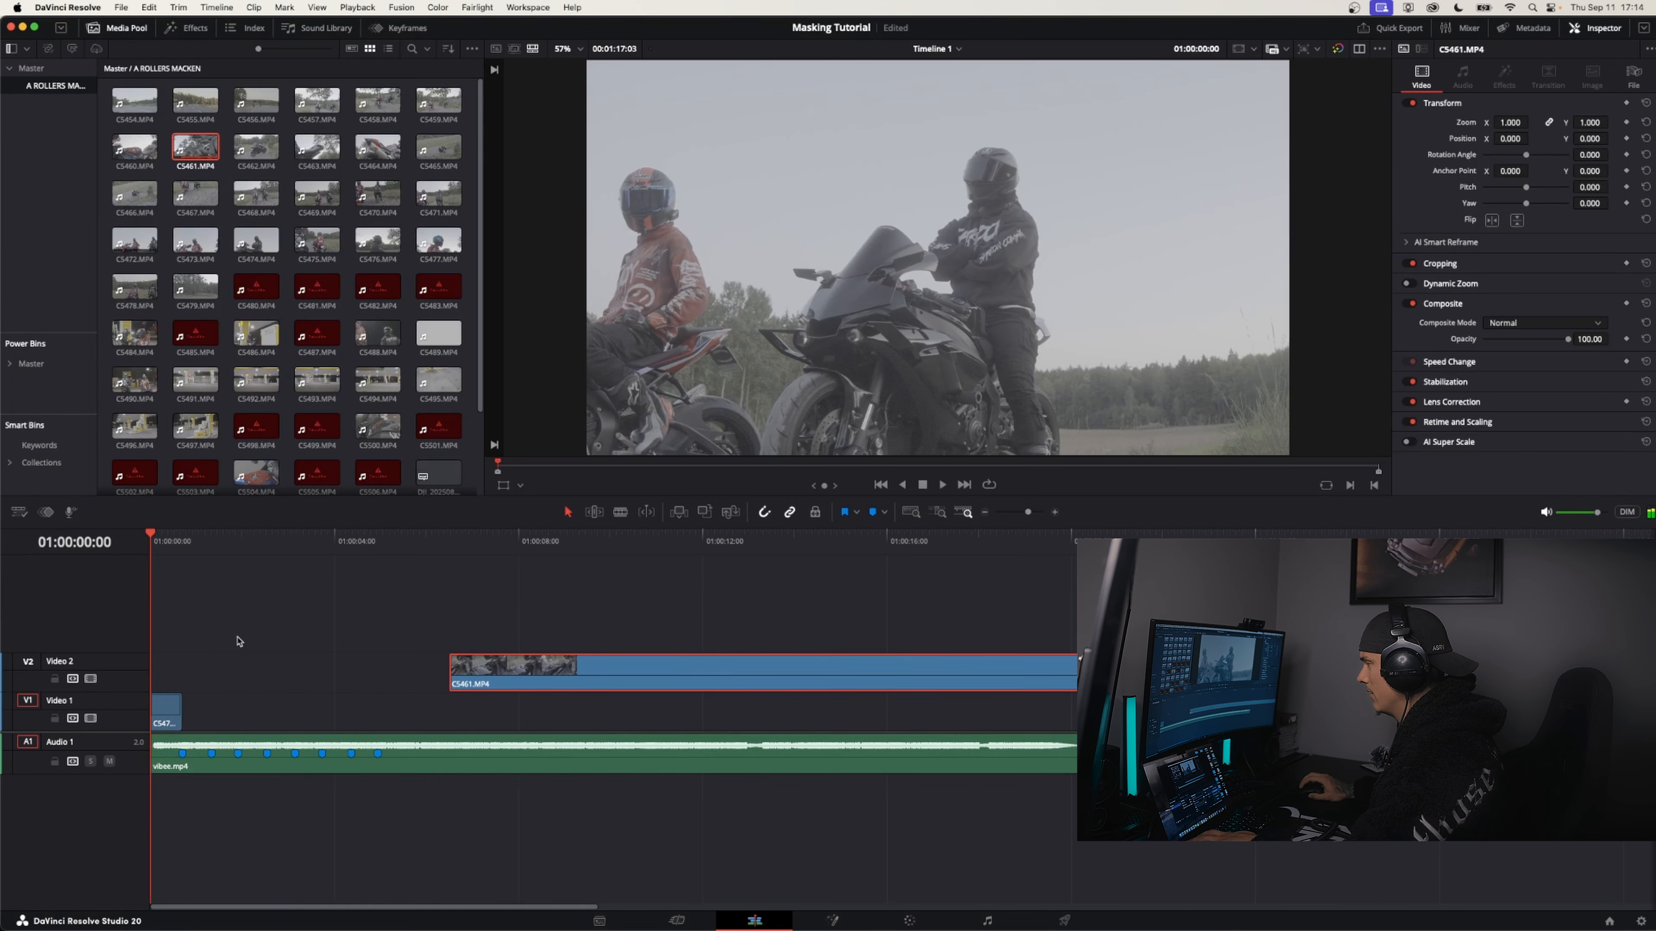
# Place C5461 on Video 2 starting at the first beat marker and set its clip speed to 50%
pyautogui.press('super+equal')
pyautogui.moveTo(783, 668); pyautogui.dragTo(245, 668)
pyautogui.rightClick(245, 668)
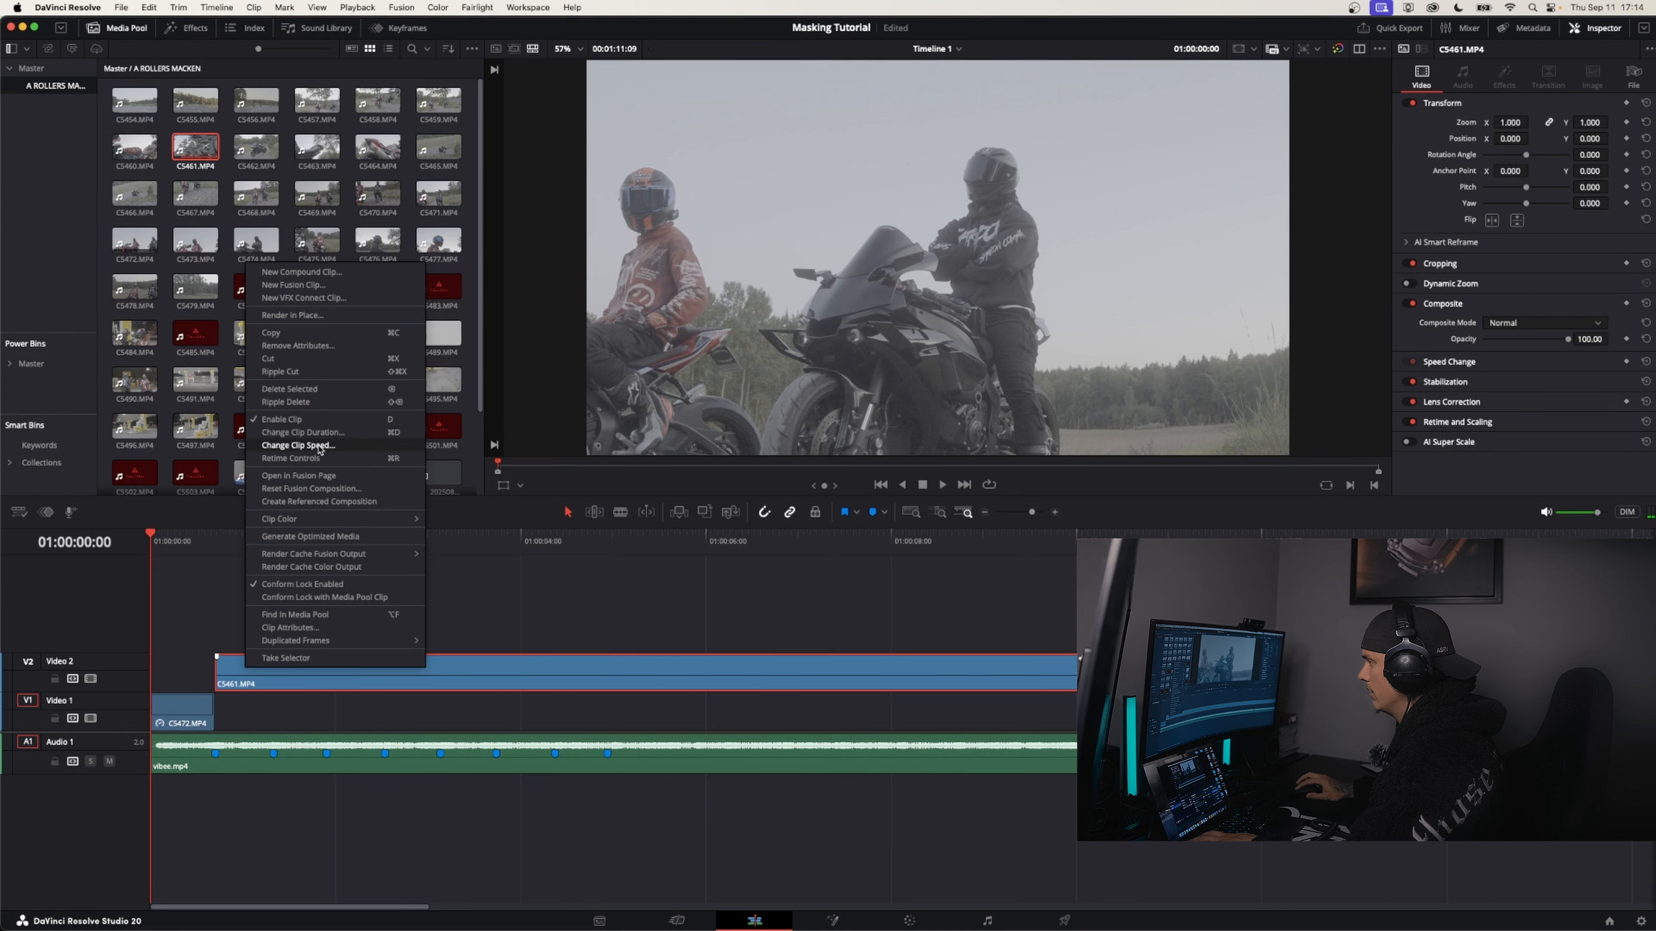
pyautogui.click(319, 446)
pyautogui.click(921, 491)
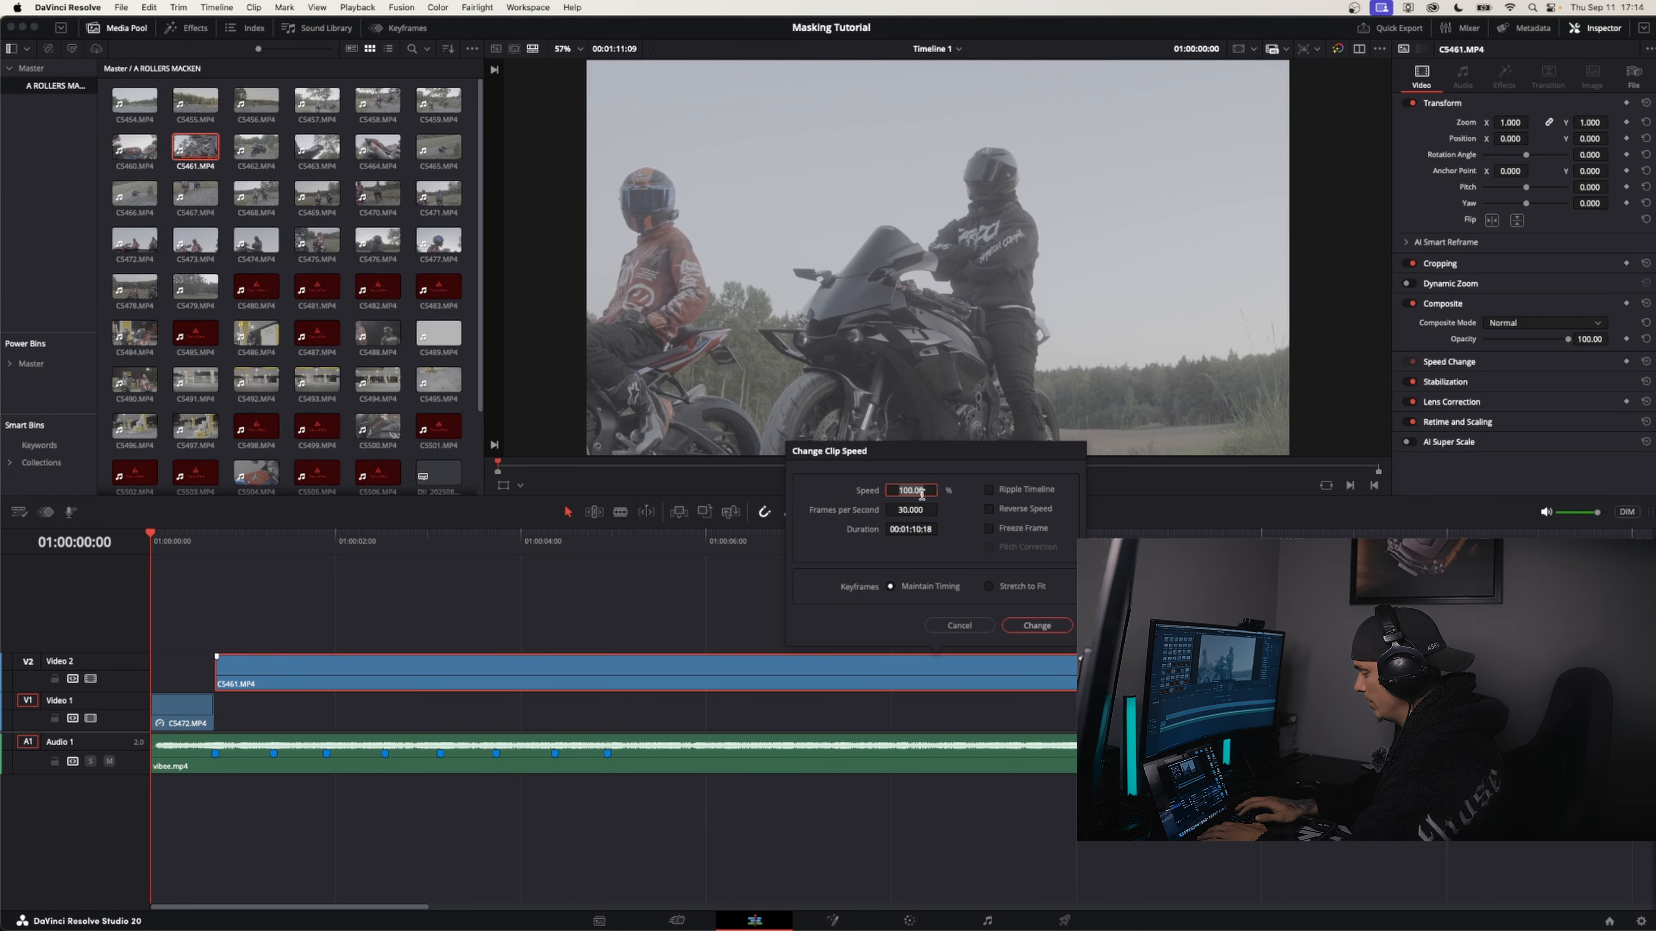
pyautogui.write('50')
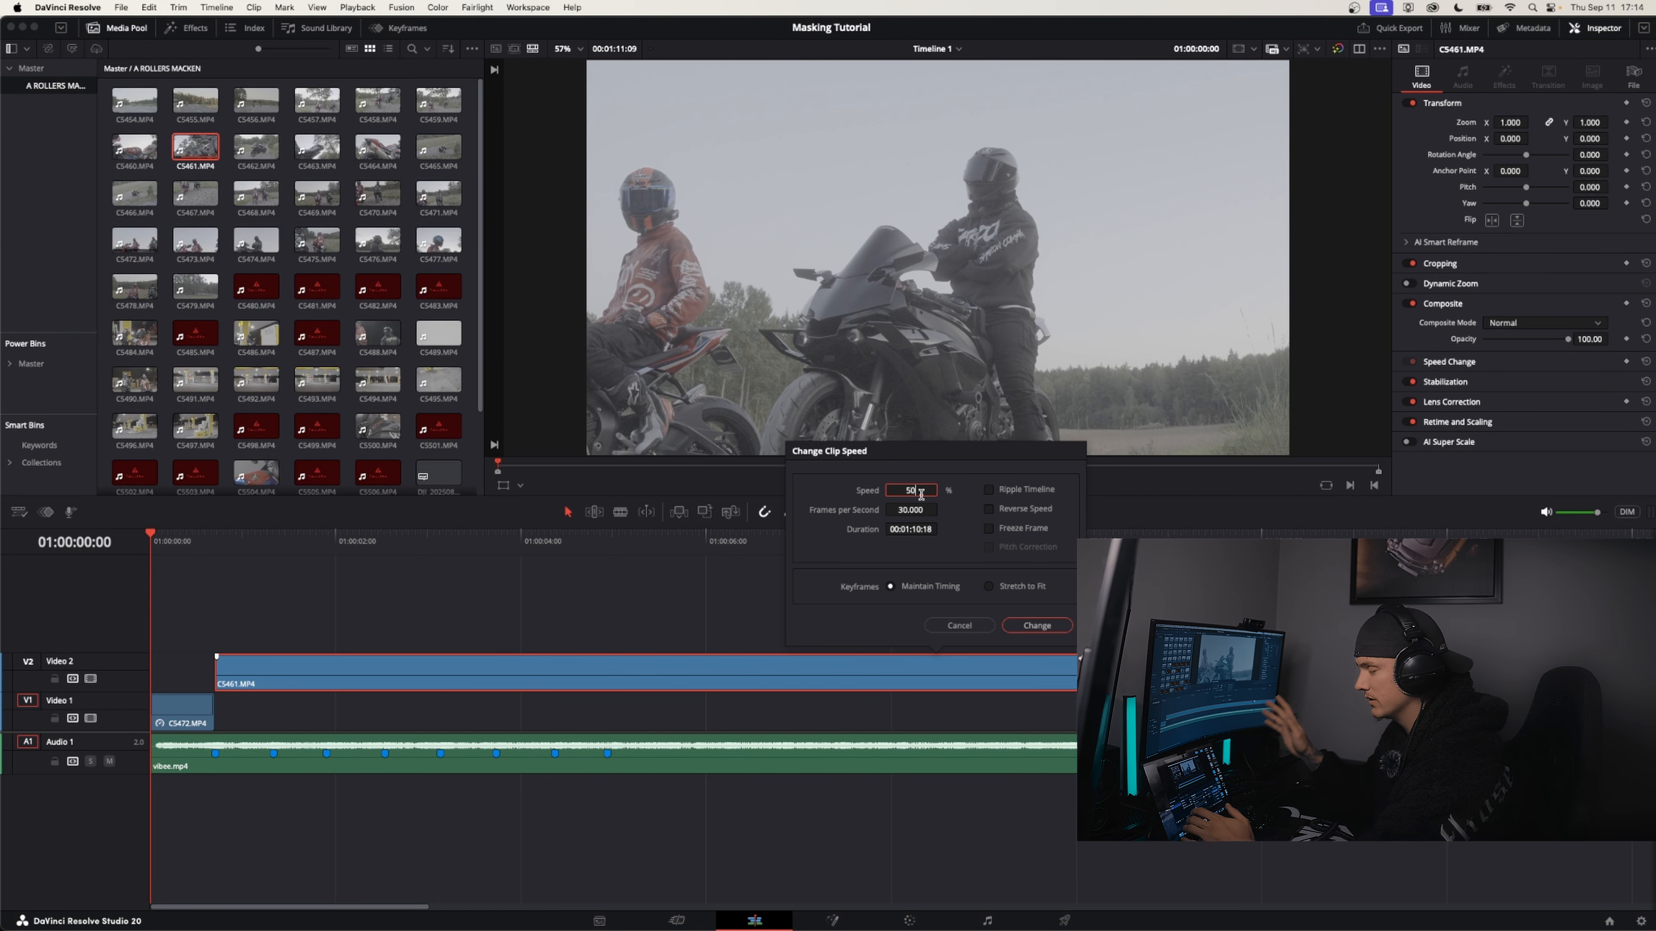
pyautogui.click(1036, 624)
# Split C5461 at the third beat marker, 01:00:01:27, and delete the remainder after it
pyautogui.press('space')
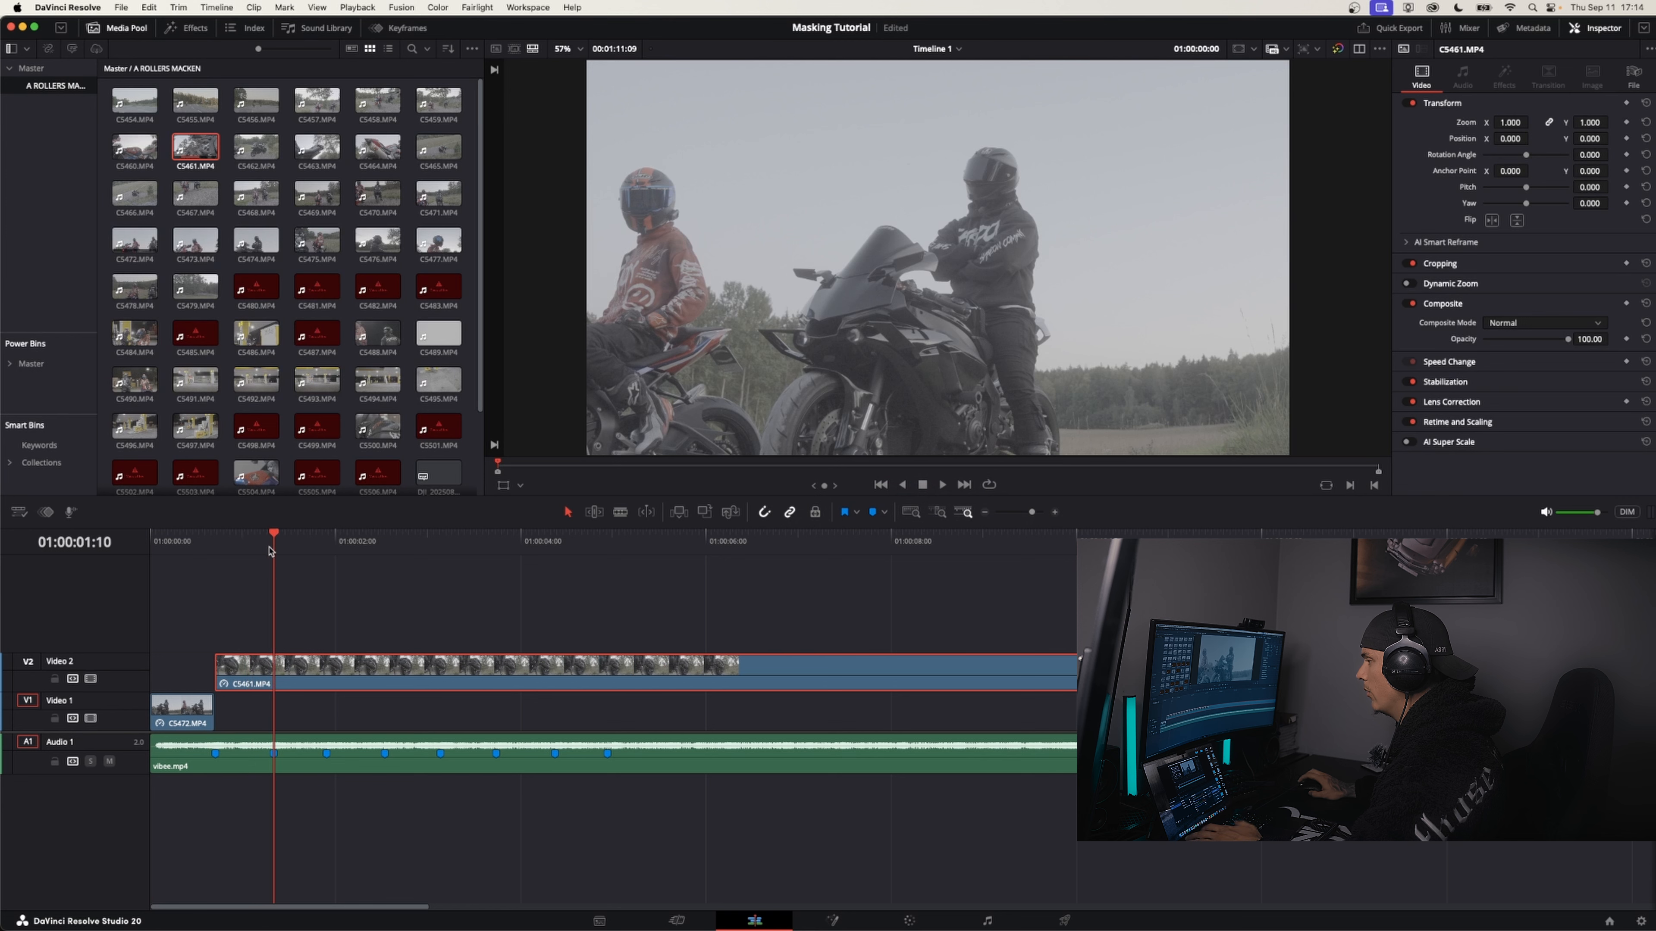
pyautogui.moveTo(175, 574)
pyautogui.mouseDown()
pyautogui.moveTo(151, 561)
pyautogui.moveTo(326, 547)
pyautogui.mouseUp()
pyautogui.press('super+b')
pyautogui.click(381, 674)
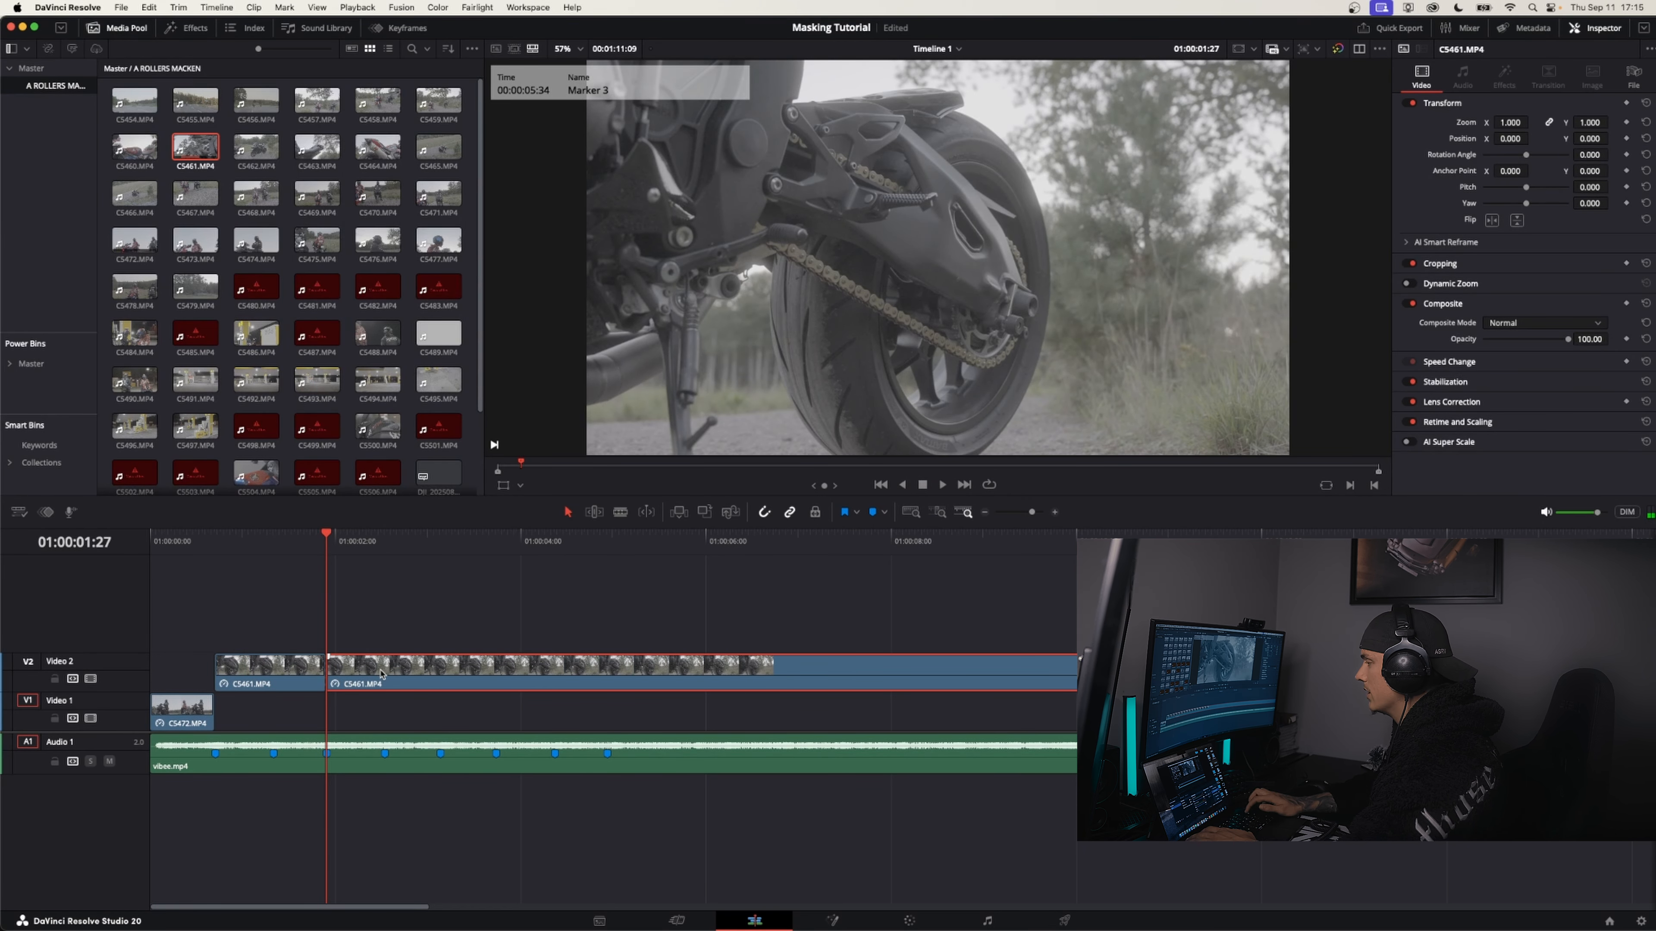
pyautogui.press('BackSpace')
# Extend C5472 on Video 1 to the second beat marker and split the C5461 clip above it at 01:00:01:10
pyautogui.moveTo(214, 714); pyautogui.dragTo(274, 714)
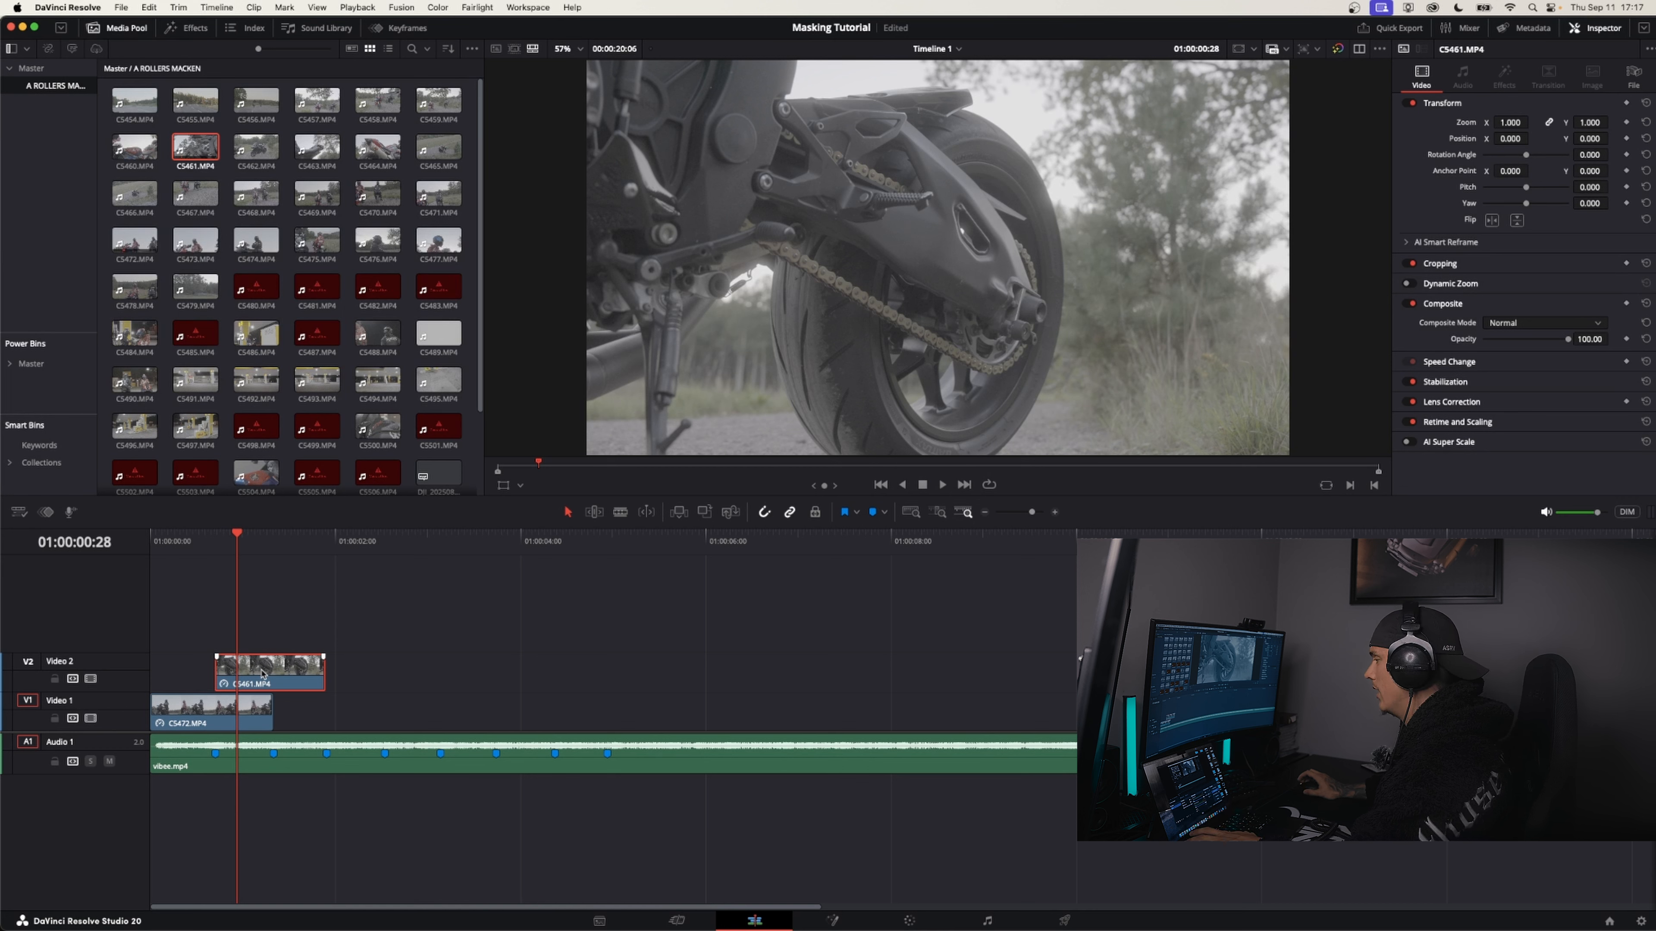
pyautogui.click(279, 544)
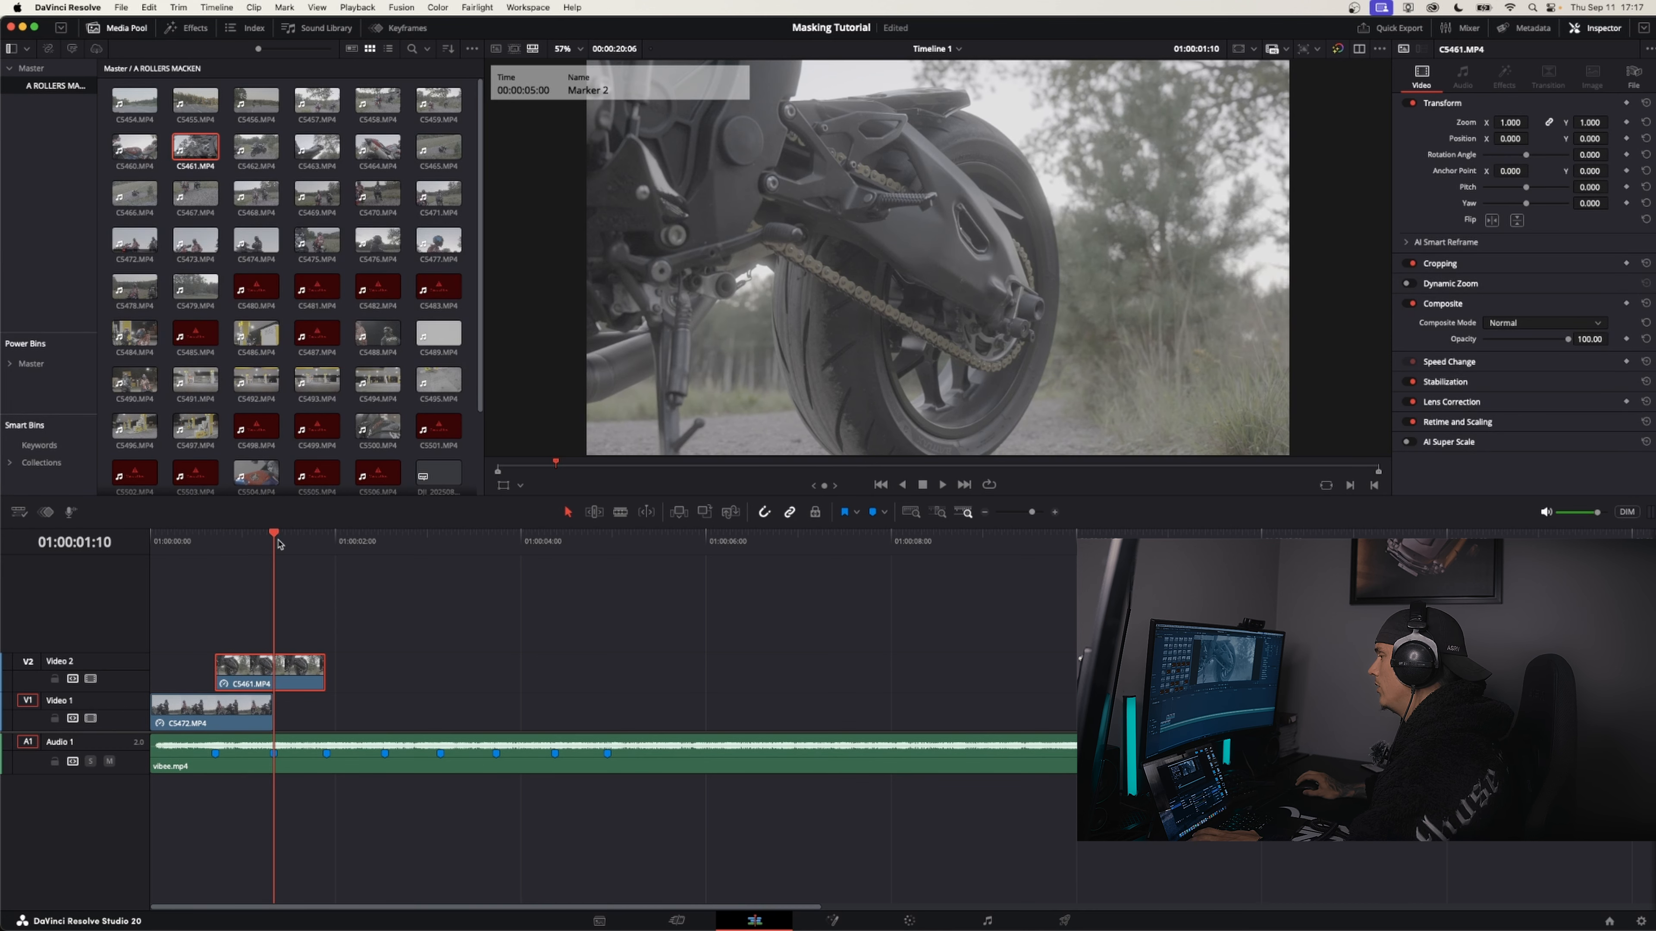
pyautogui.click(215, 754)
pyautogui.click(274, 755)
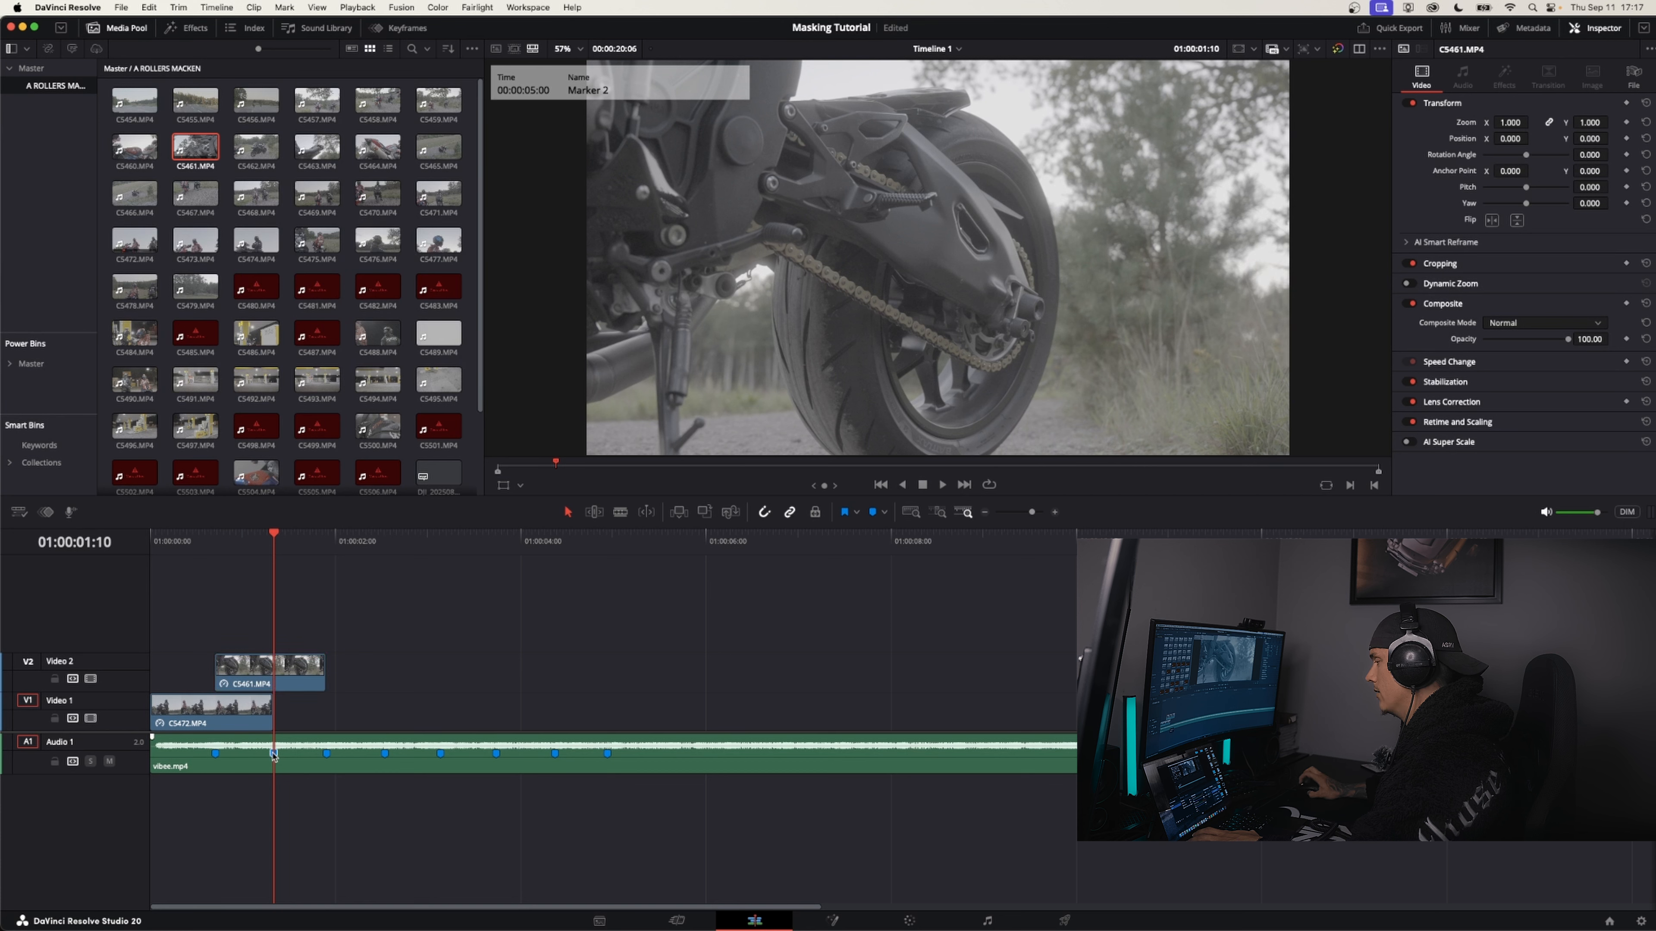
pyautogui.click(289, 676)
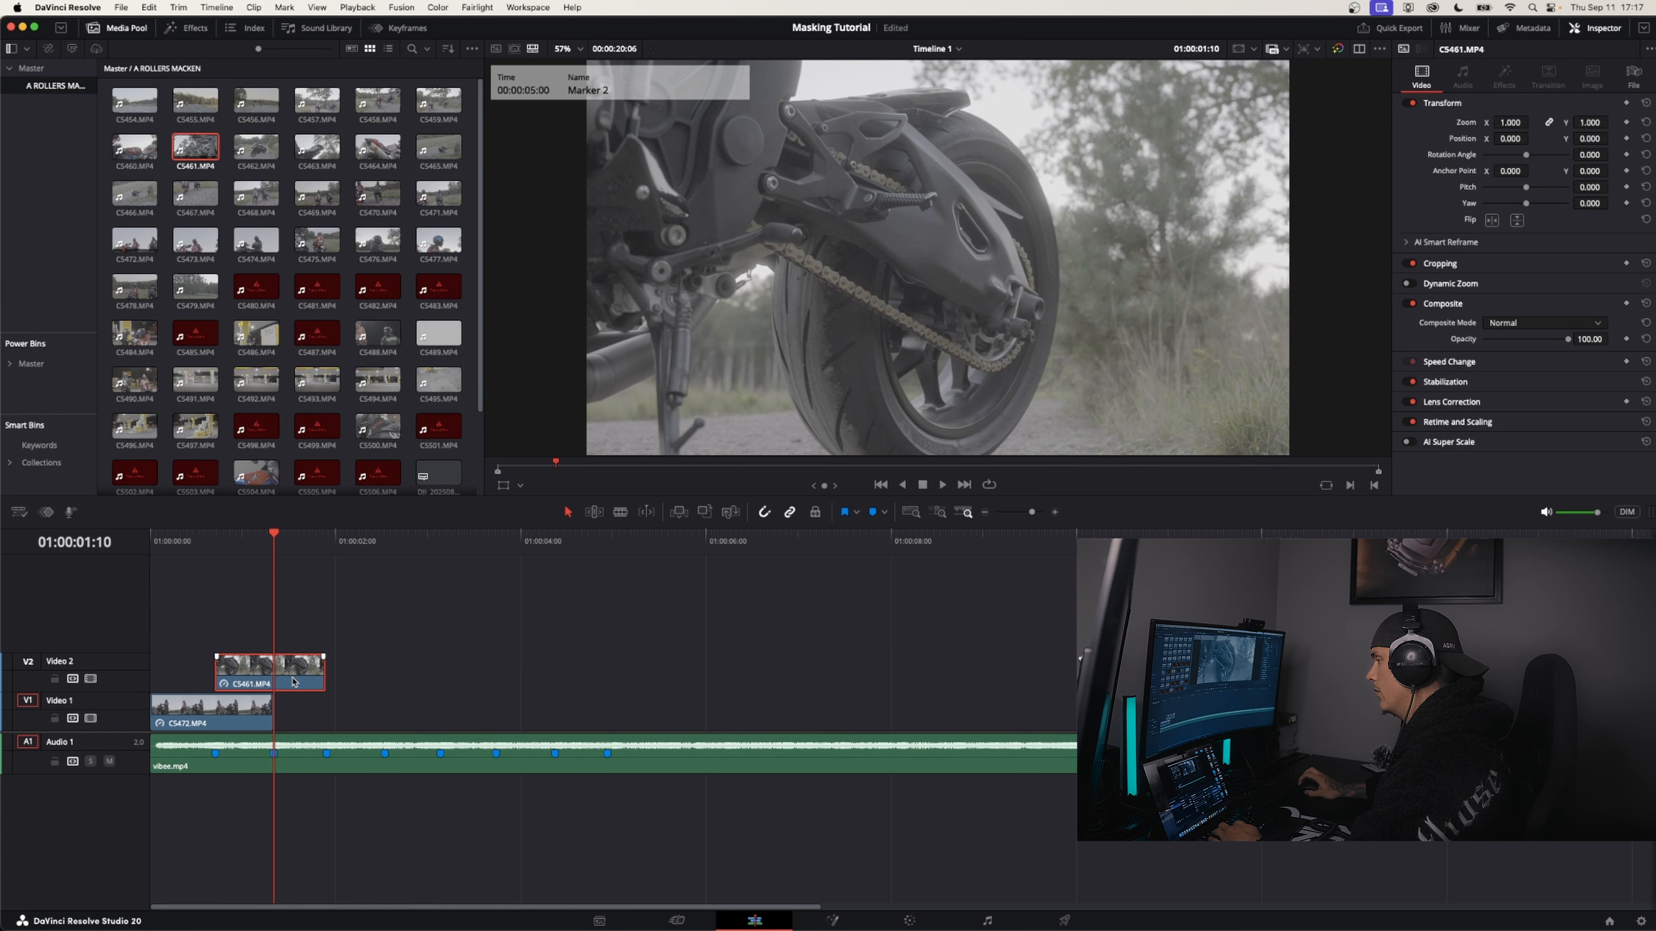
pyautogui.press('super+b')
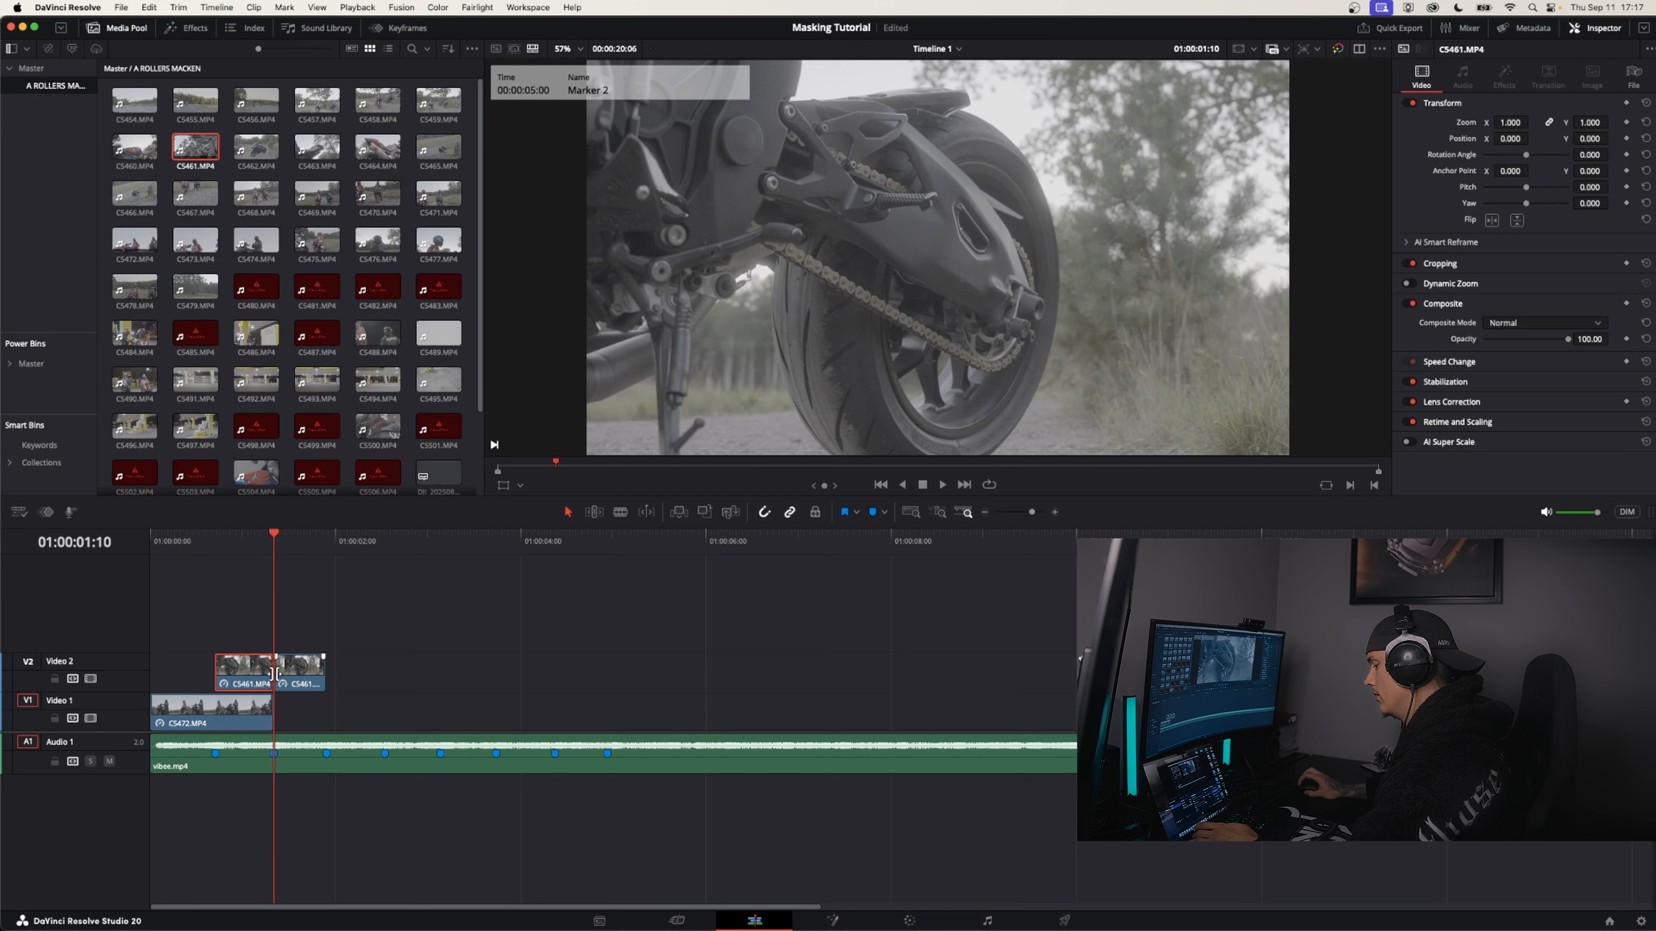
# Open the first C5461 segment on Video 2 in the Fusion page, with the playhead at its start
pyautogui.click(216, 543)
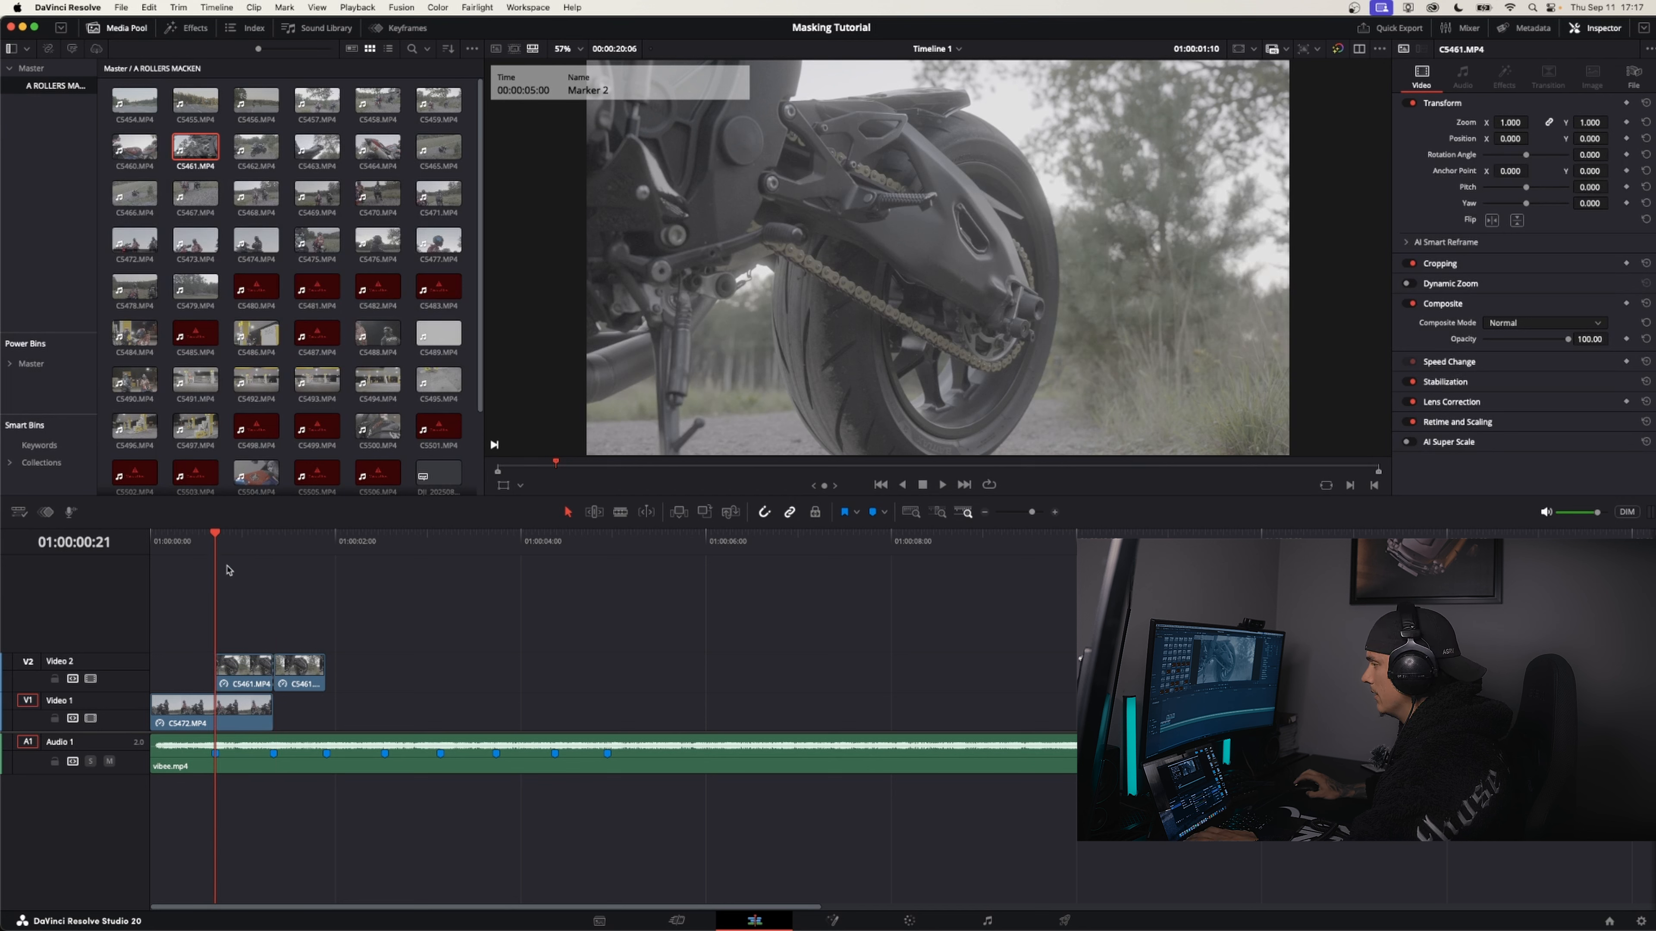
pyautogui.rightClick(244, 669)
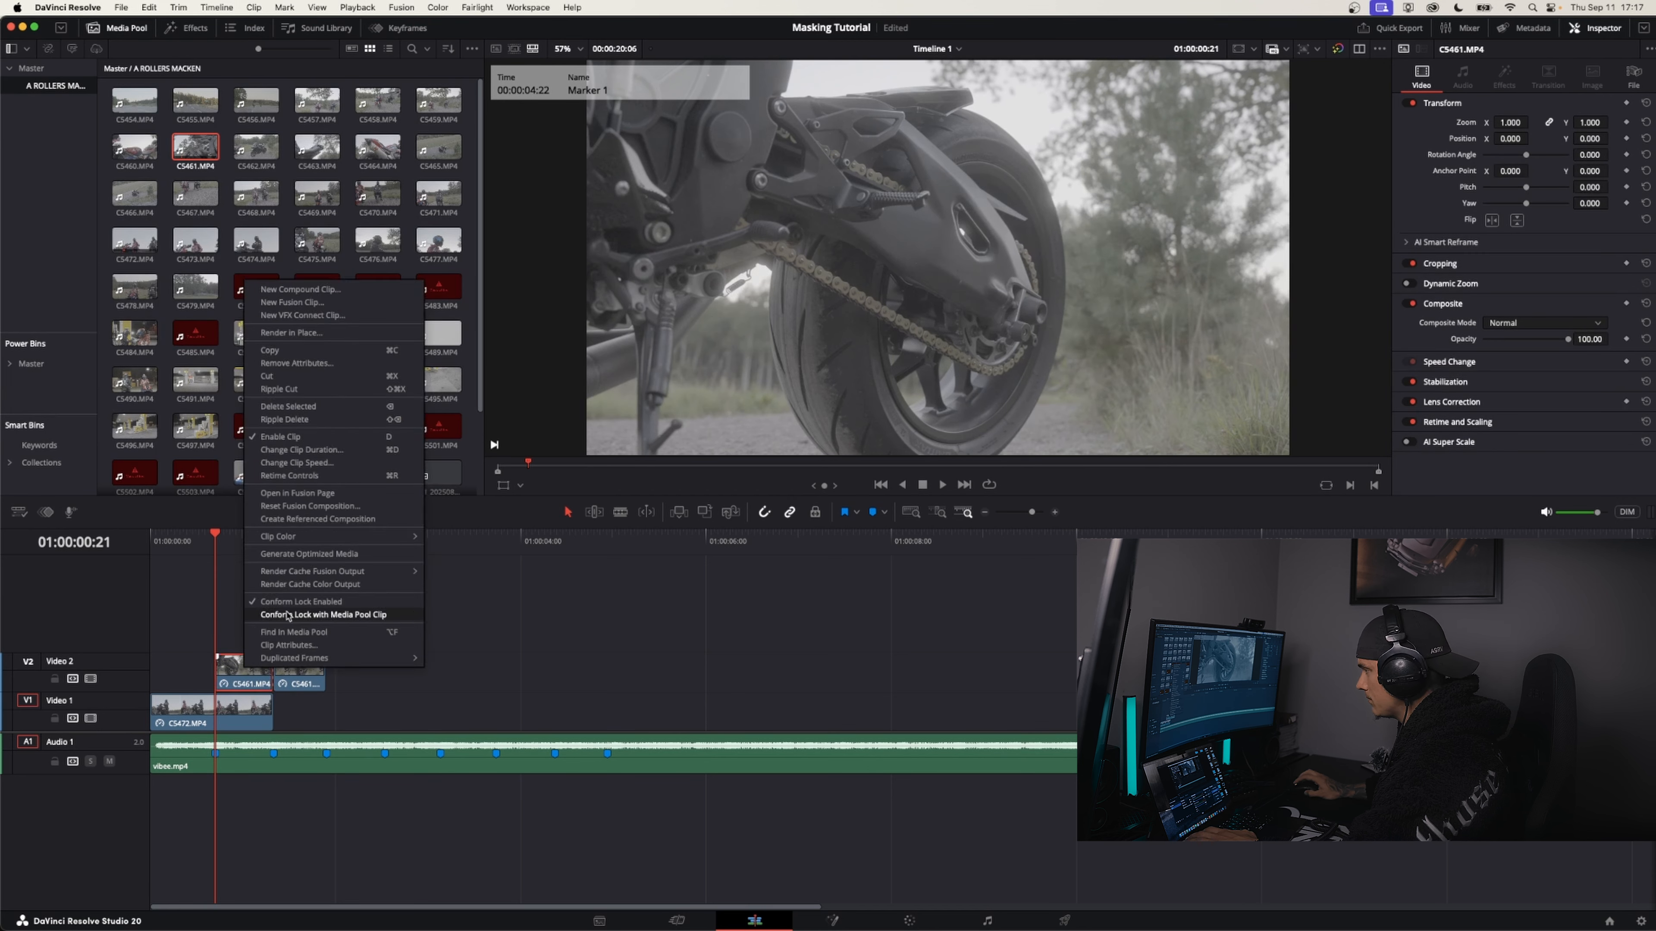
pyautogui.click(303, 493)
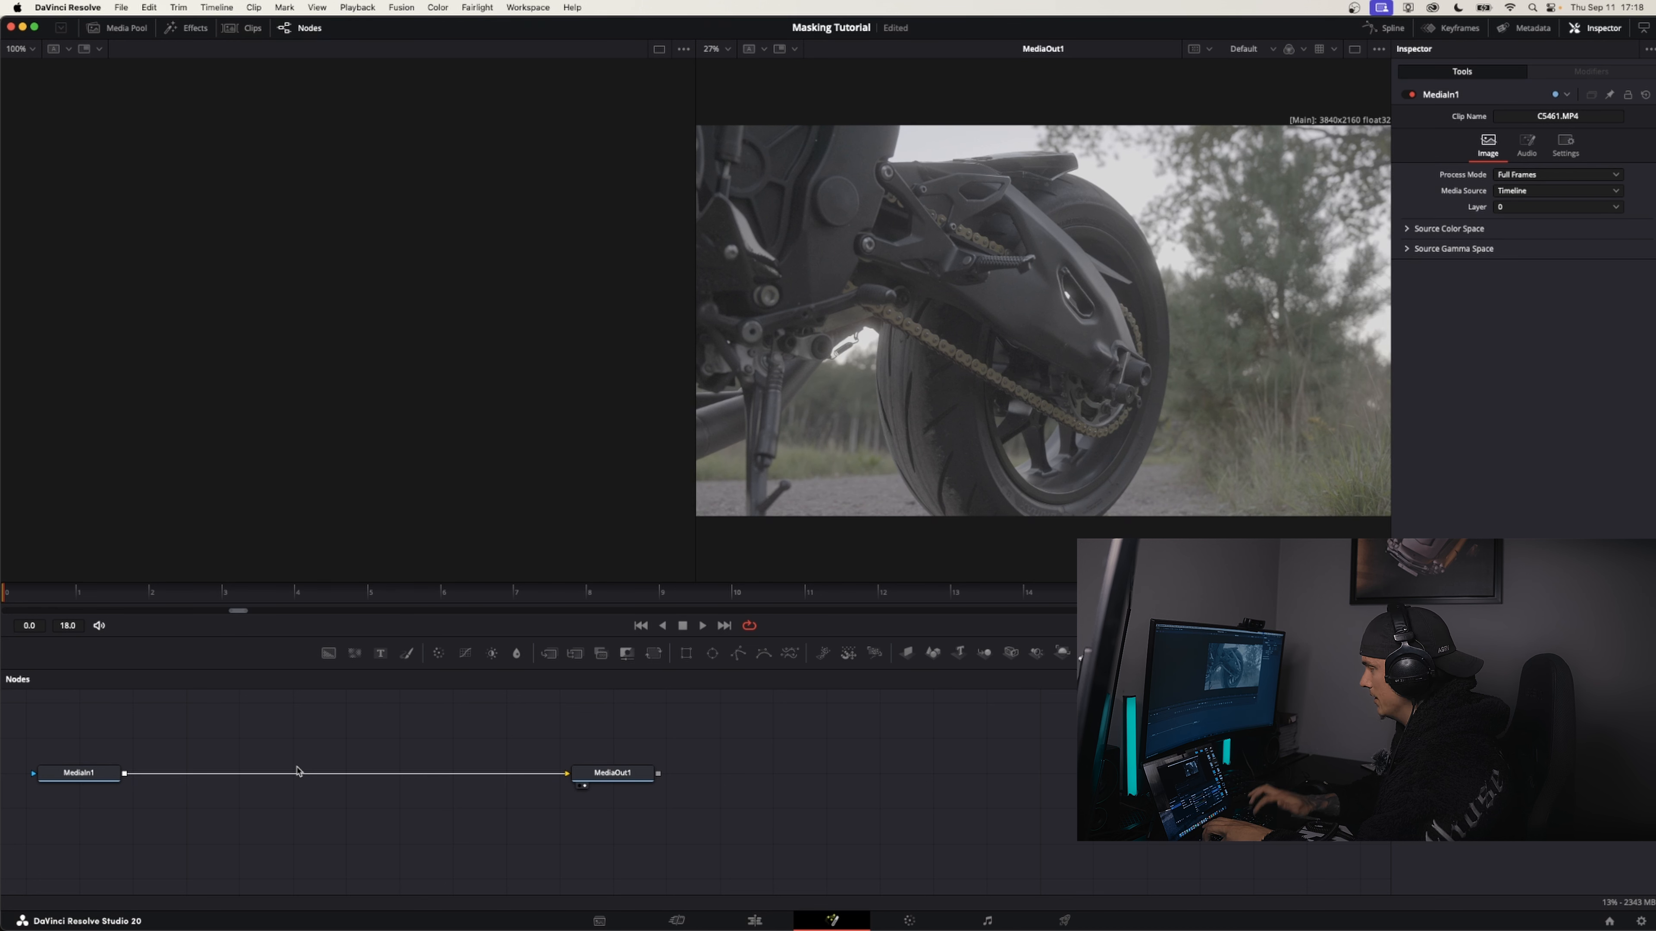
# Add a Magic Mask node and insert it between MediaIn1 and MediaOut1
pyautogui.hotkey('shift', 'space')
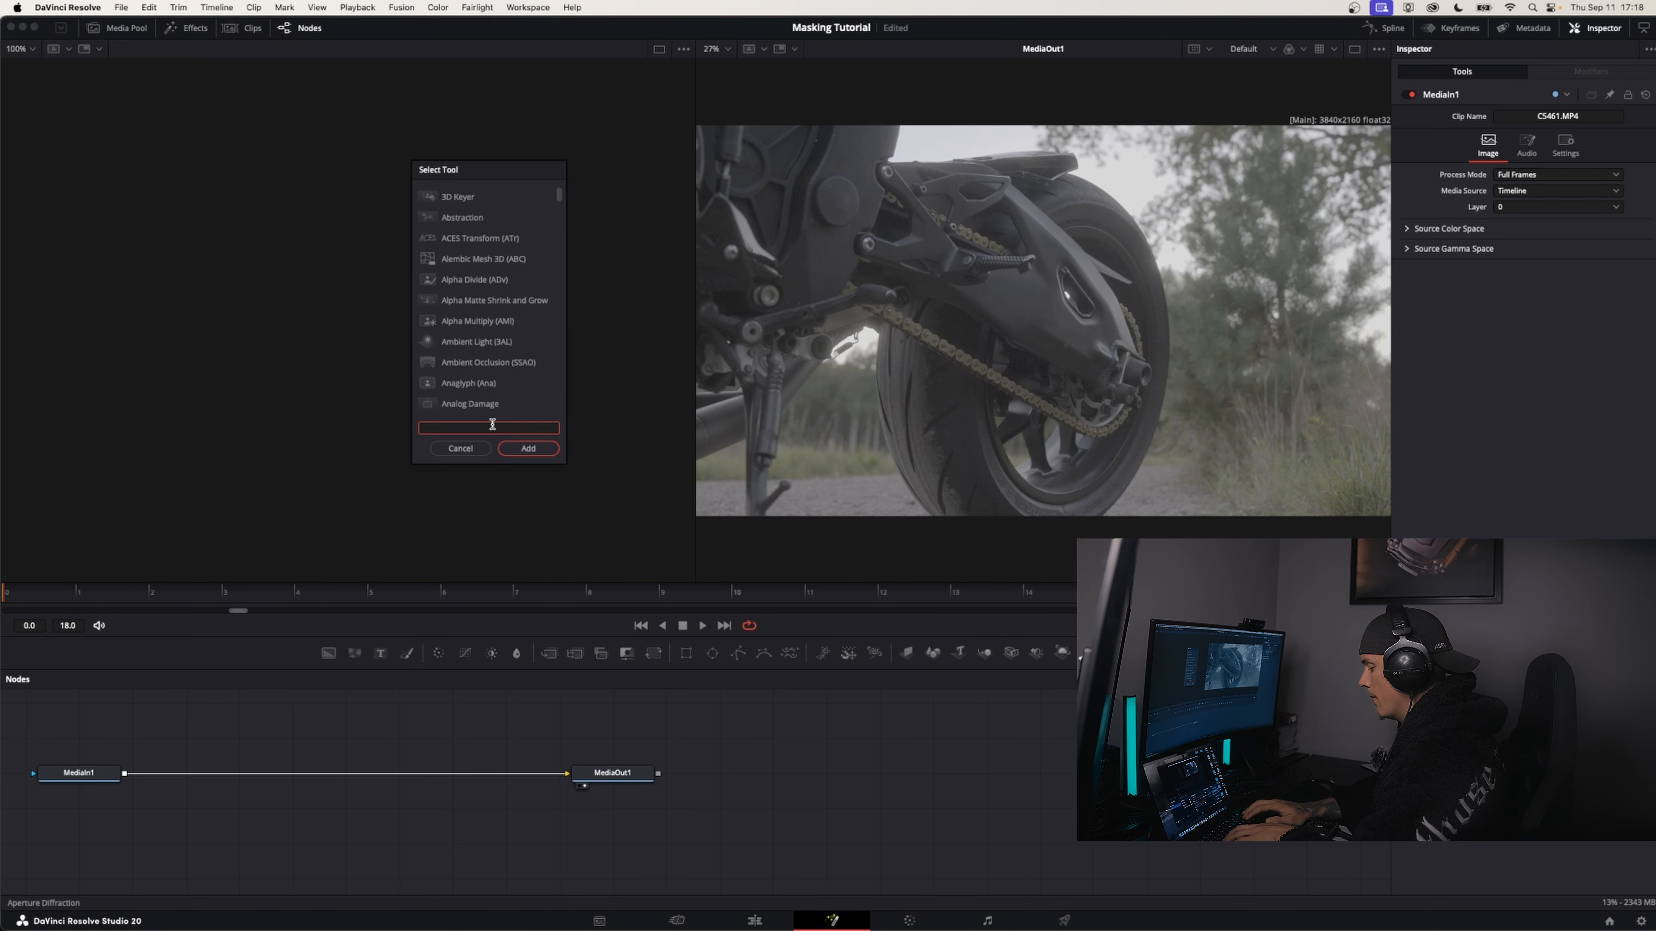
pyautogui.write('magic ma')
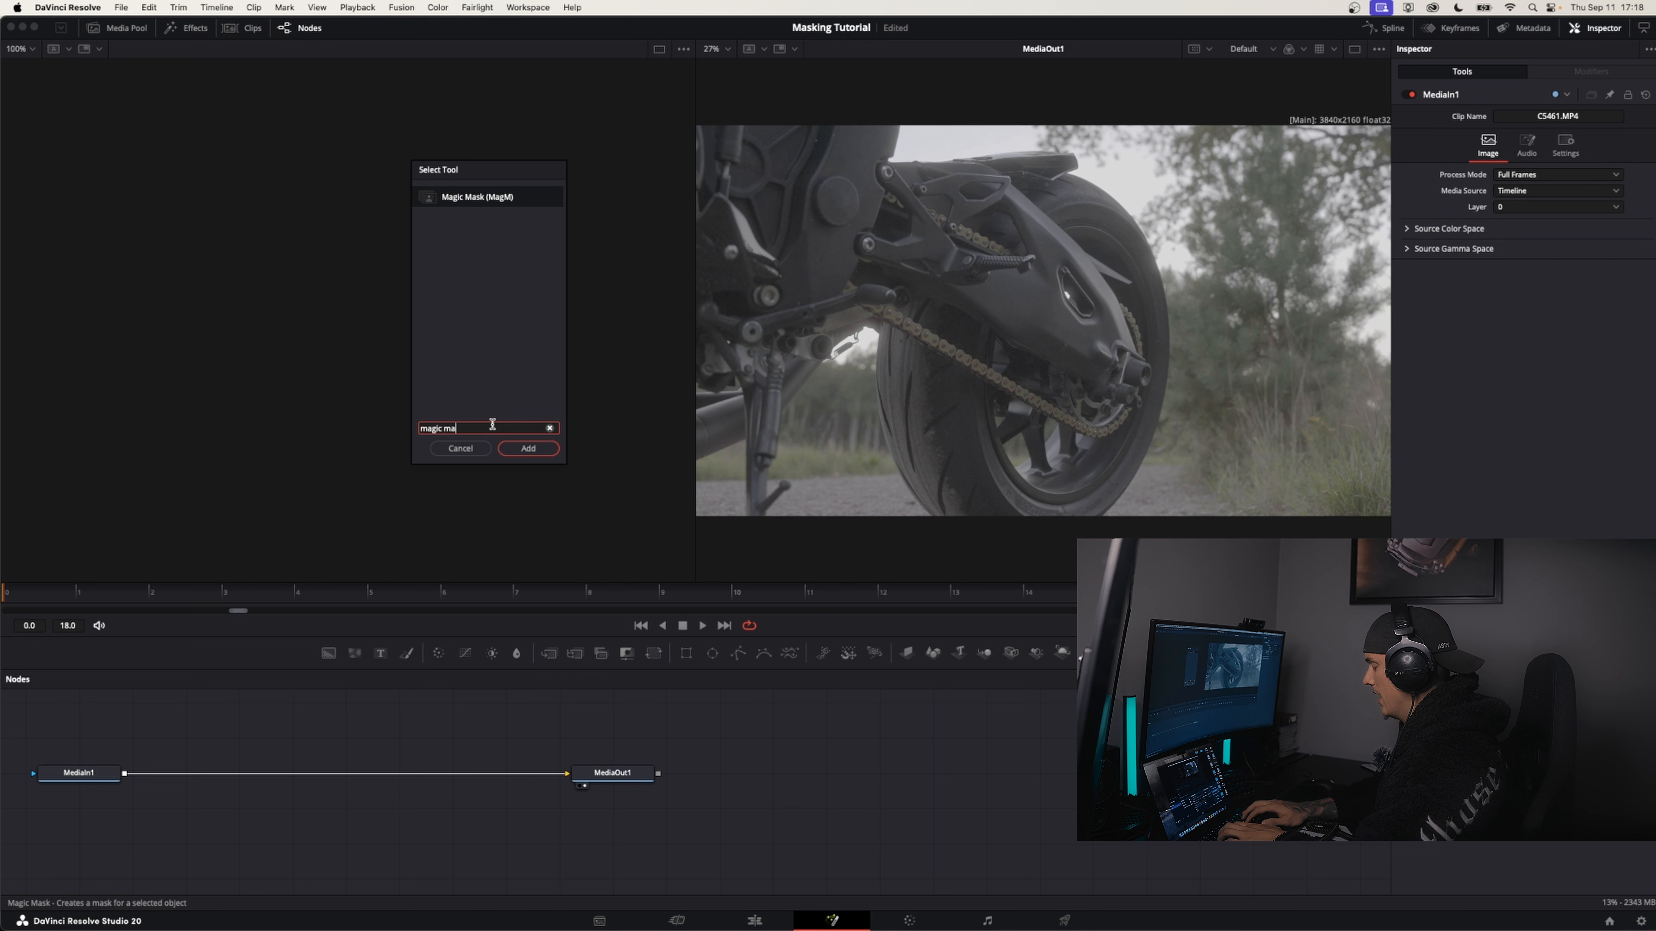
pyautogui.write('s')
pyautogui.press('Return')
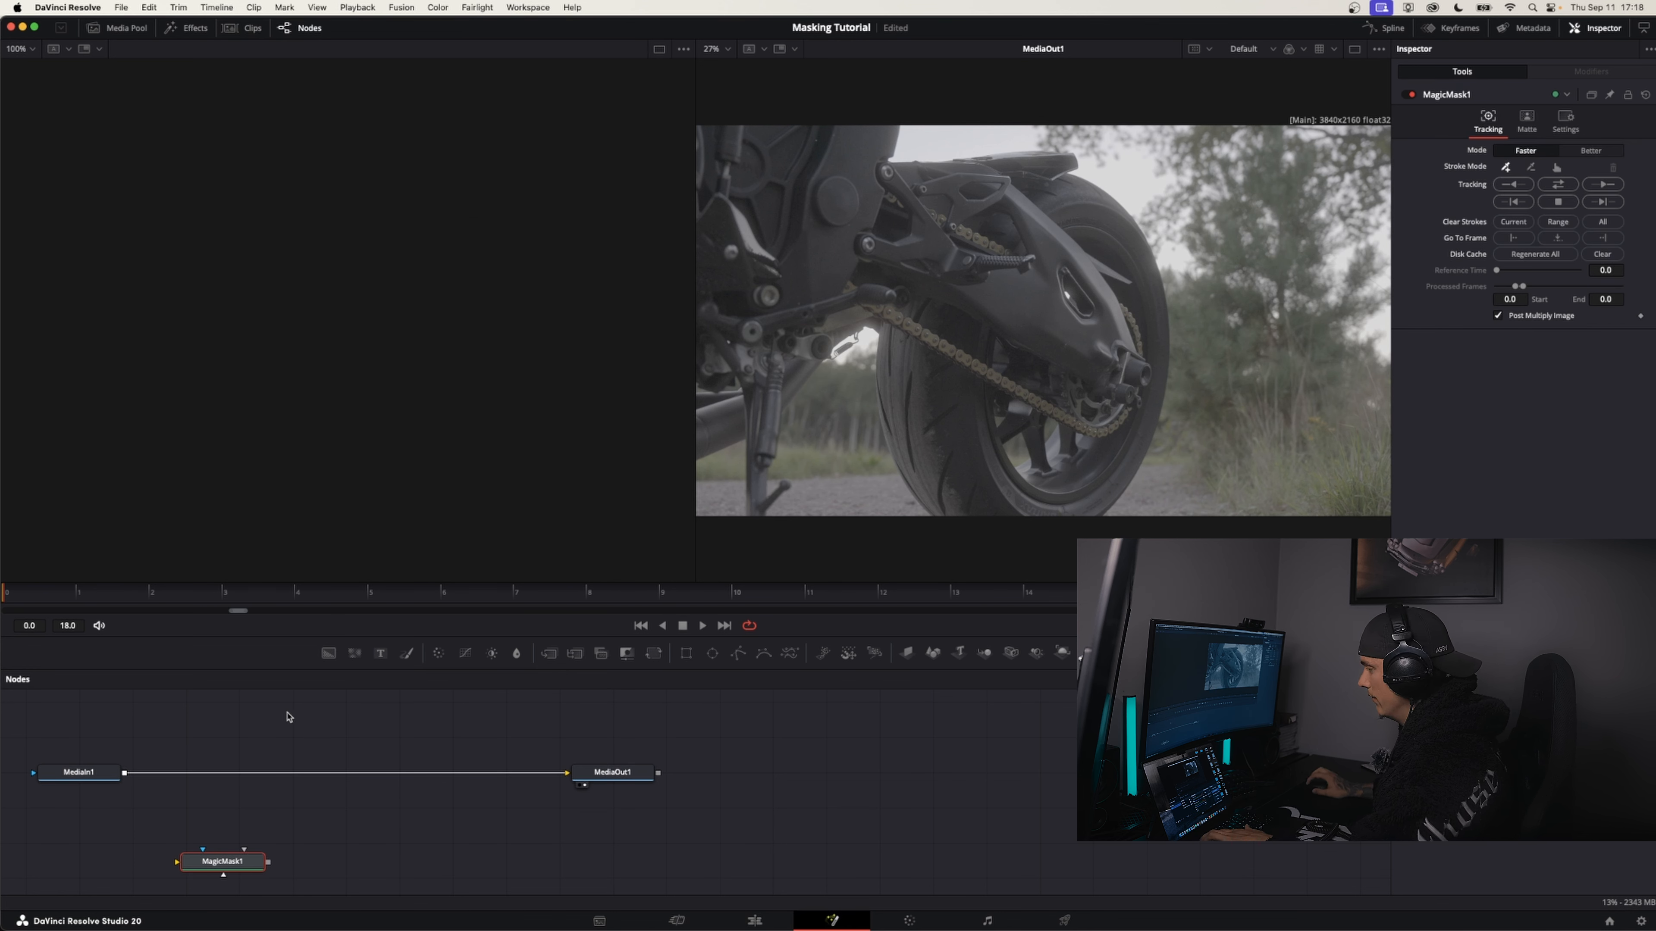
pyautogui.moveTo(225, 865); pyautogui.dragTo(238, 773)
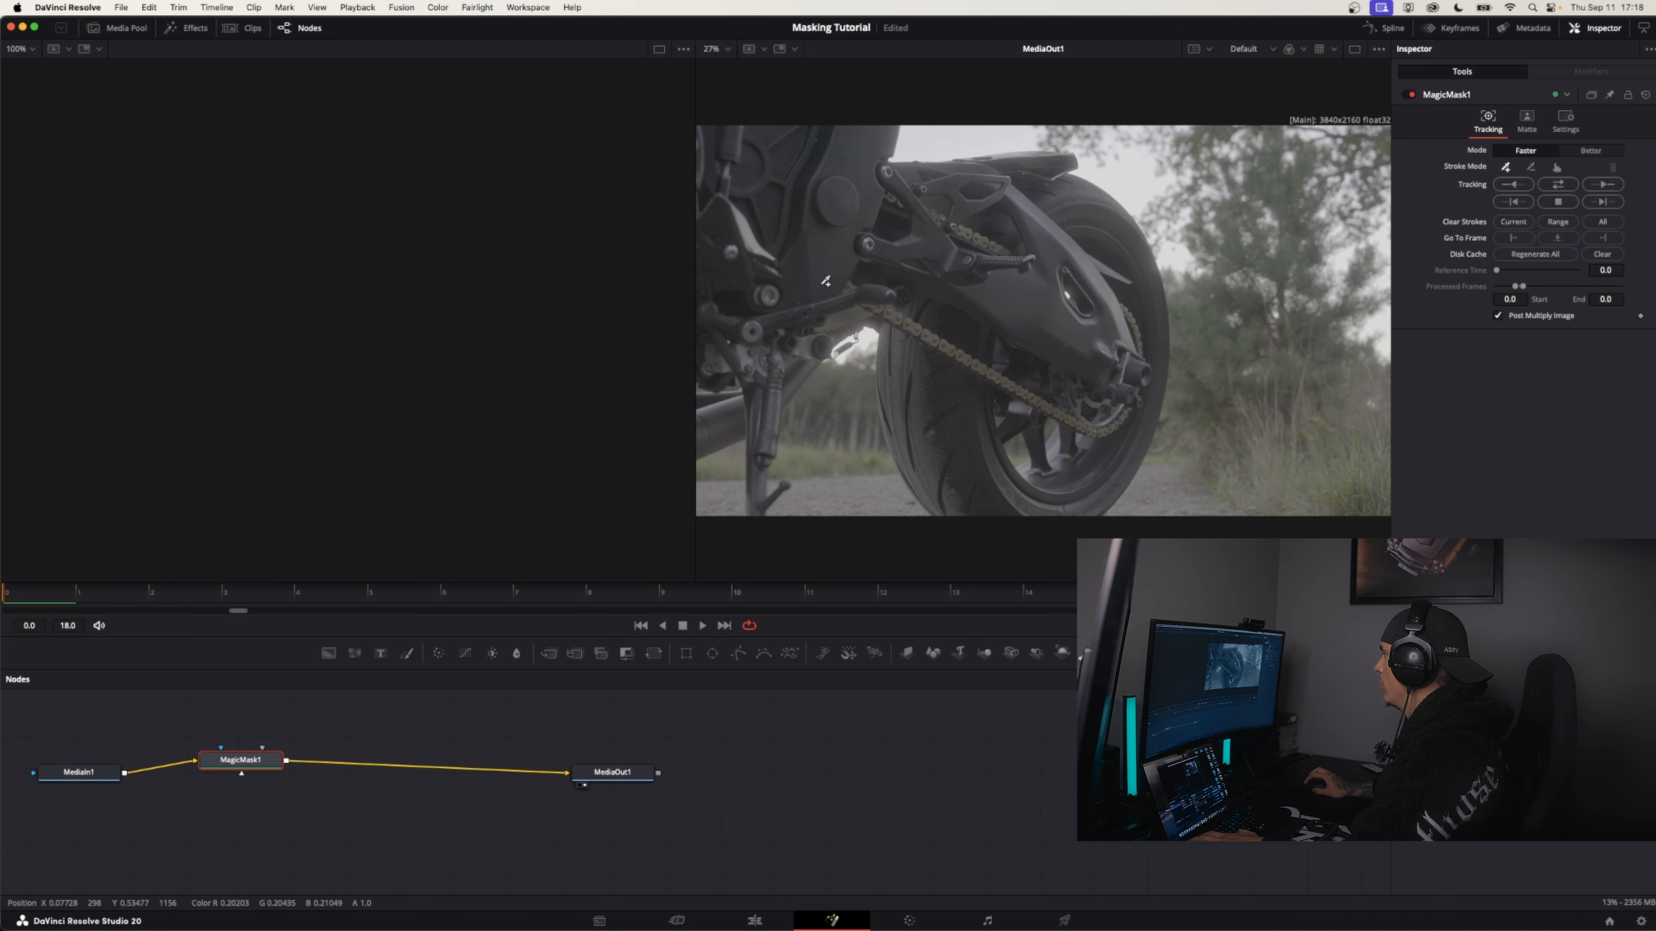
# Set the Magic Mask mode to Better and paint a selection stroke over the motorcycle's body and rear wheel
pyautogui.scroll(-3, 898, 233)
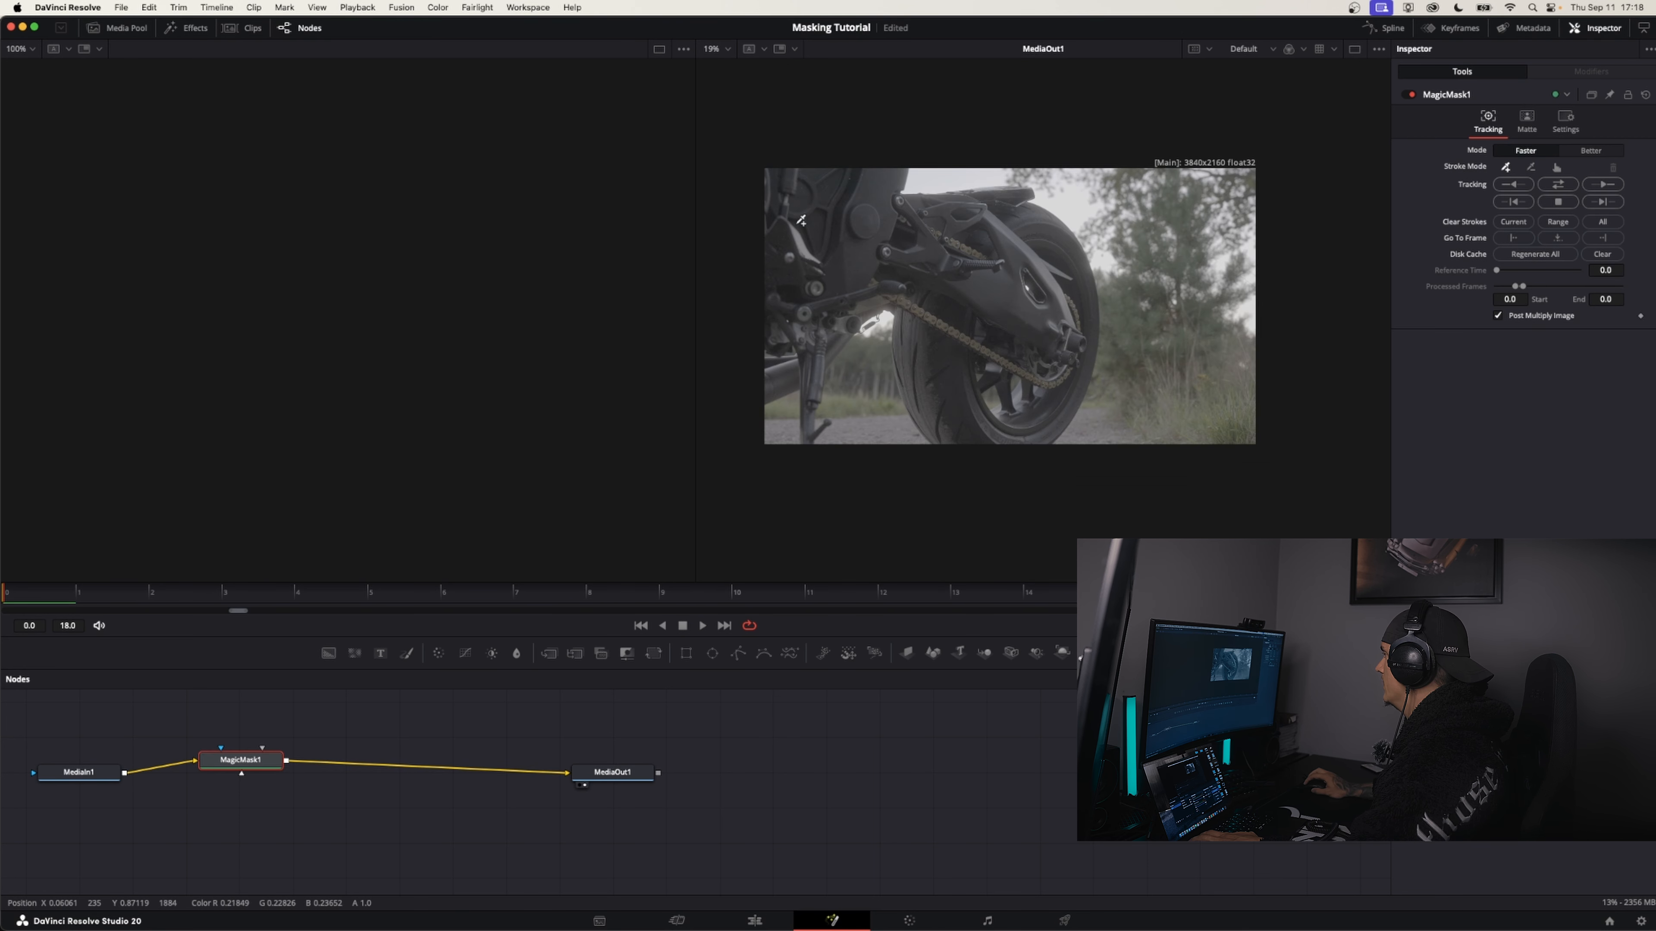
pyautogui.moveTo(794, 194)
pyautogui.mouseDown()
pyautogui.moveTo(1024, 378)
pyautogui.moveTo(844, 264)
pyautogui.moveTo(1151, 295)
pyautogui.mouseUp()
pyautogui.moveTo(1262, 459); pyautogui.dragTo(1184, 220)
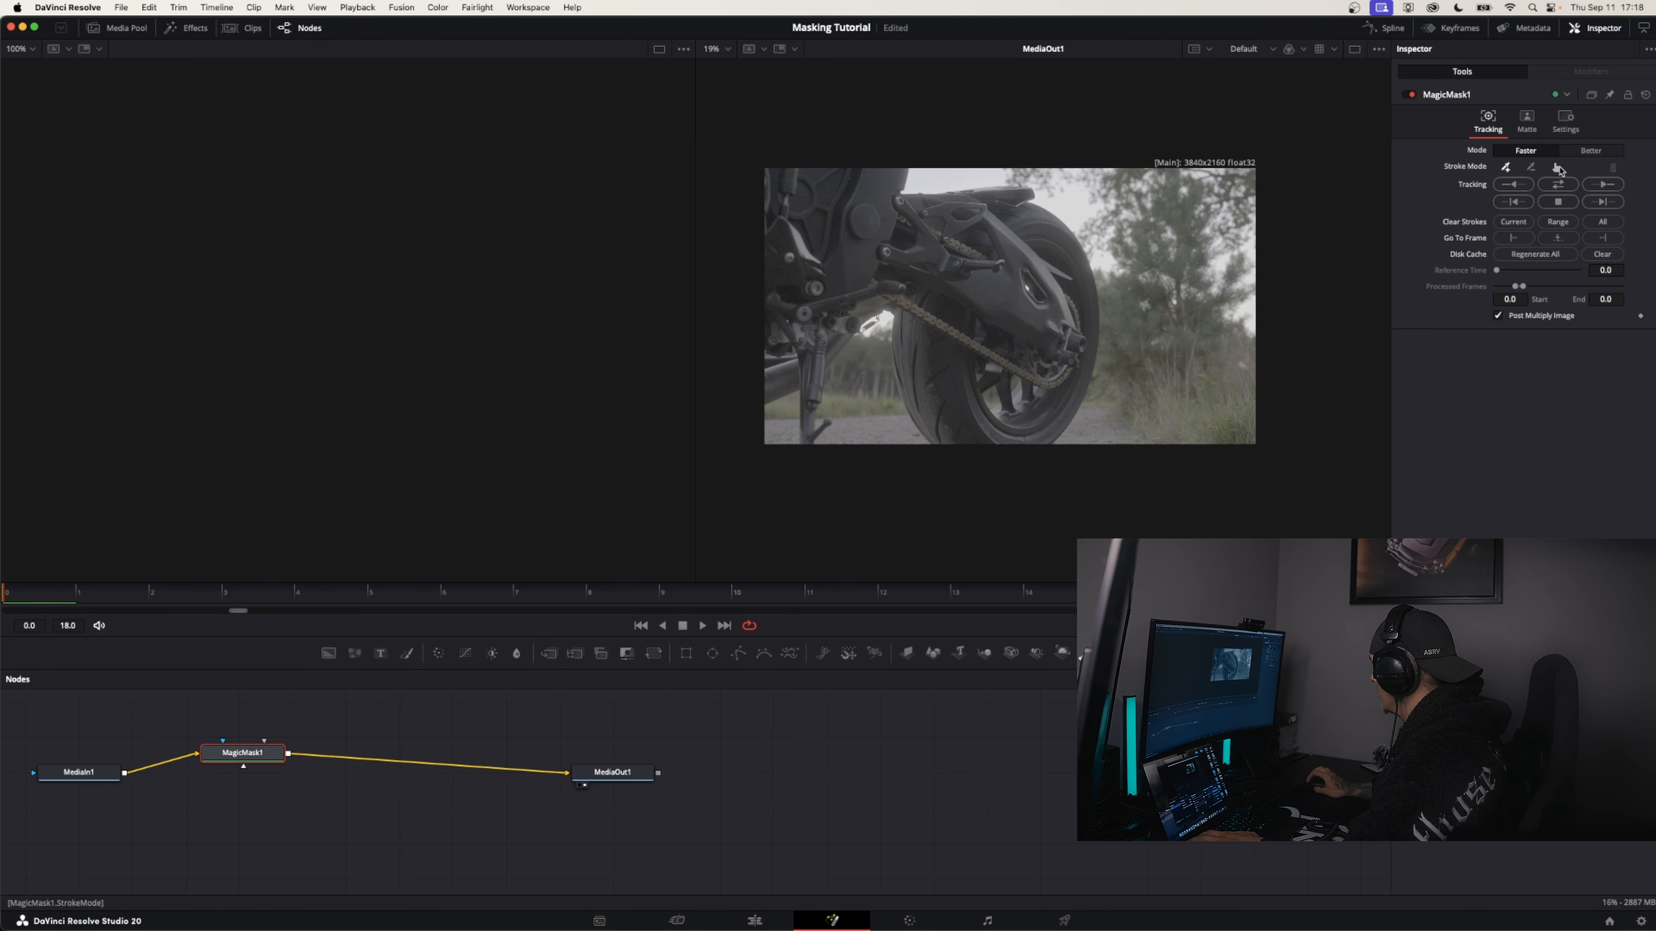
pyautogui.click(1595, 153)
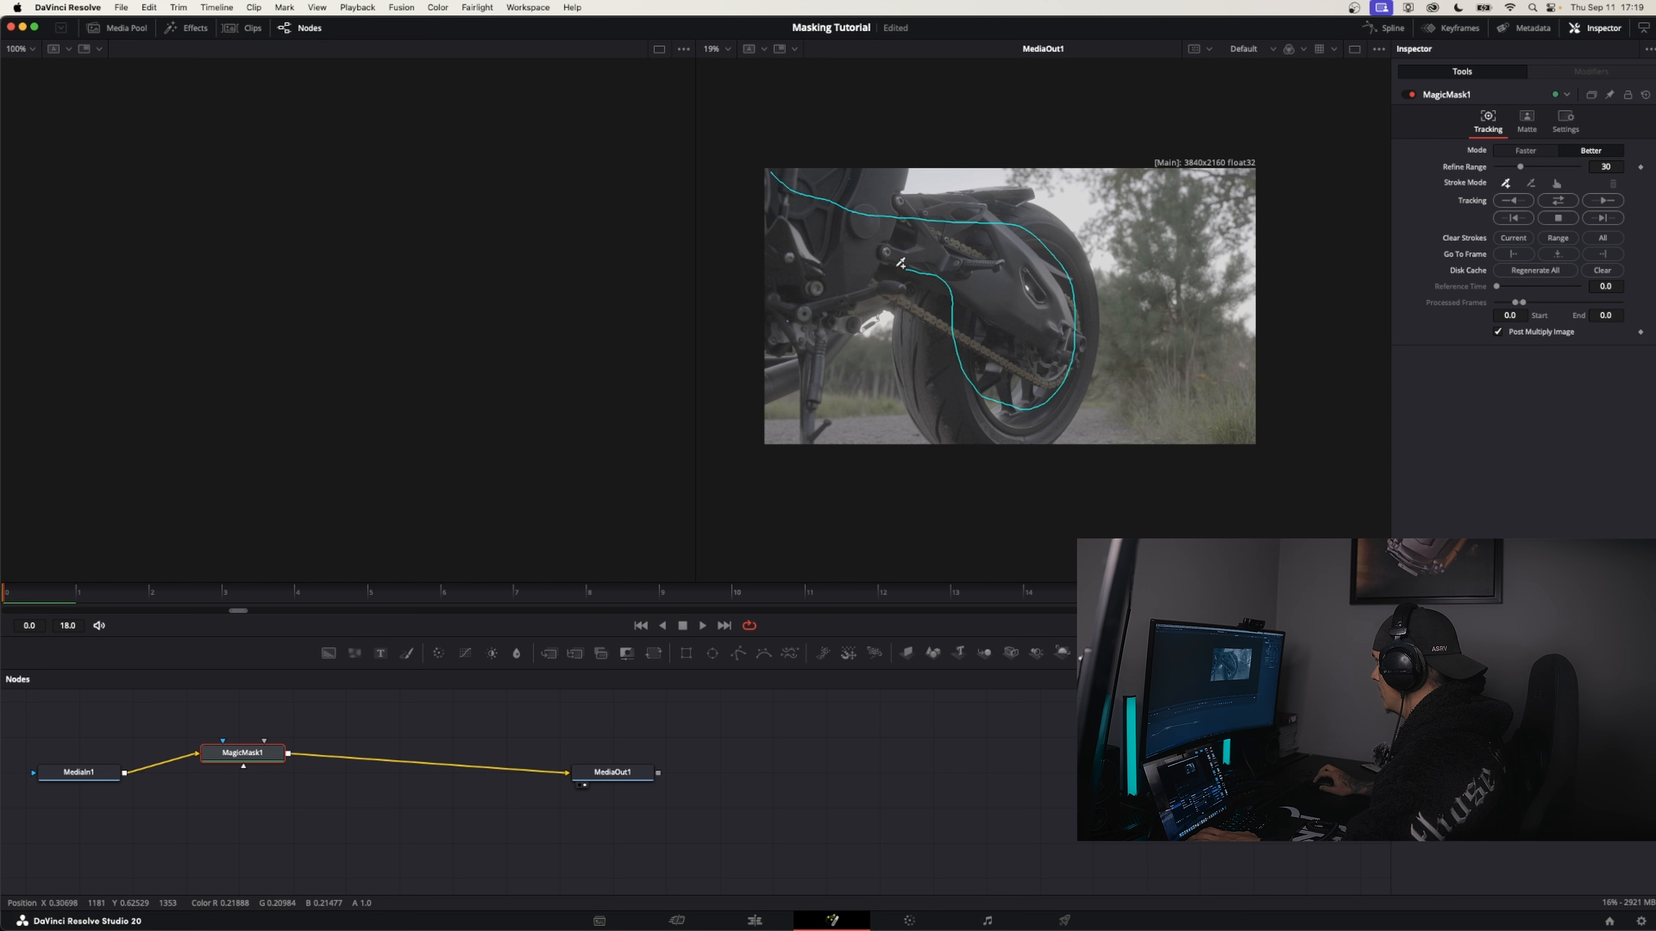
pyautogui.moveTo(766, 332); pyautogui.dragTo(761, 337)
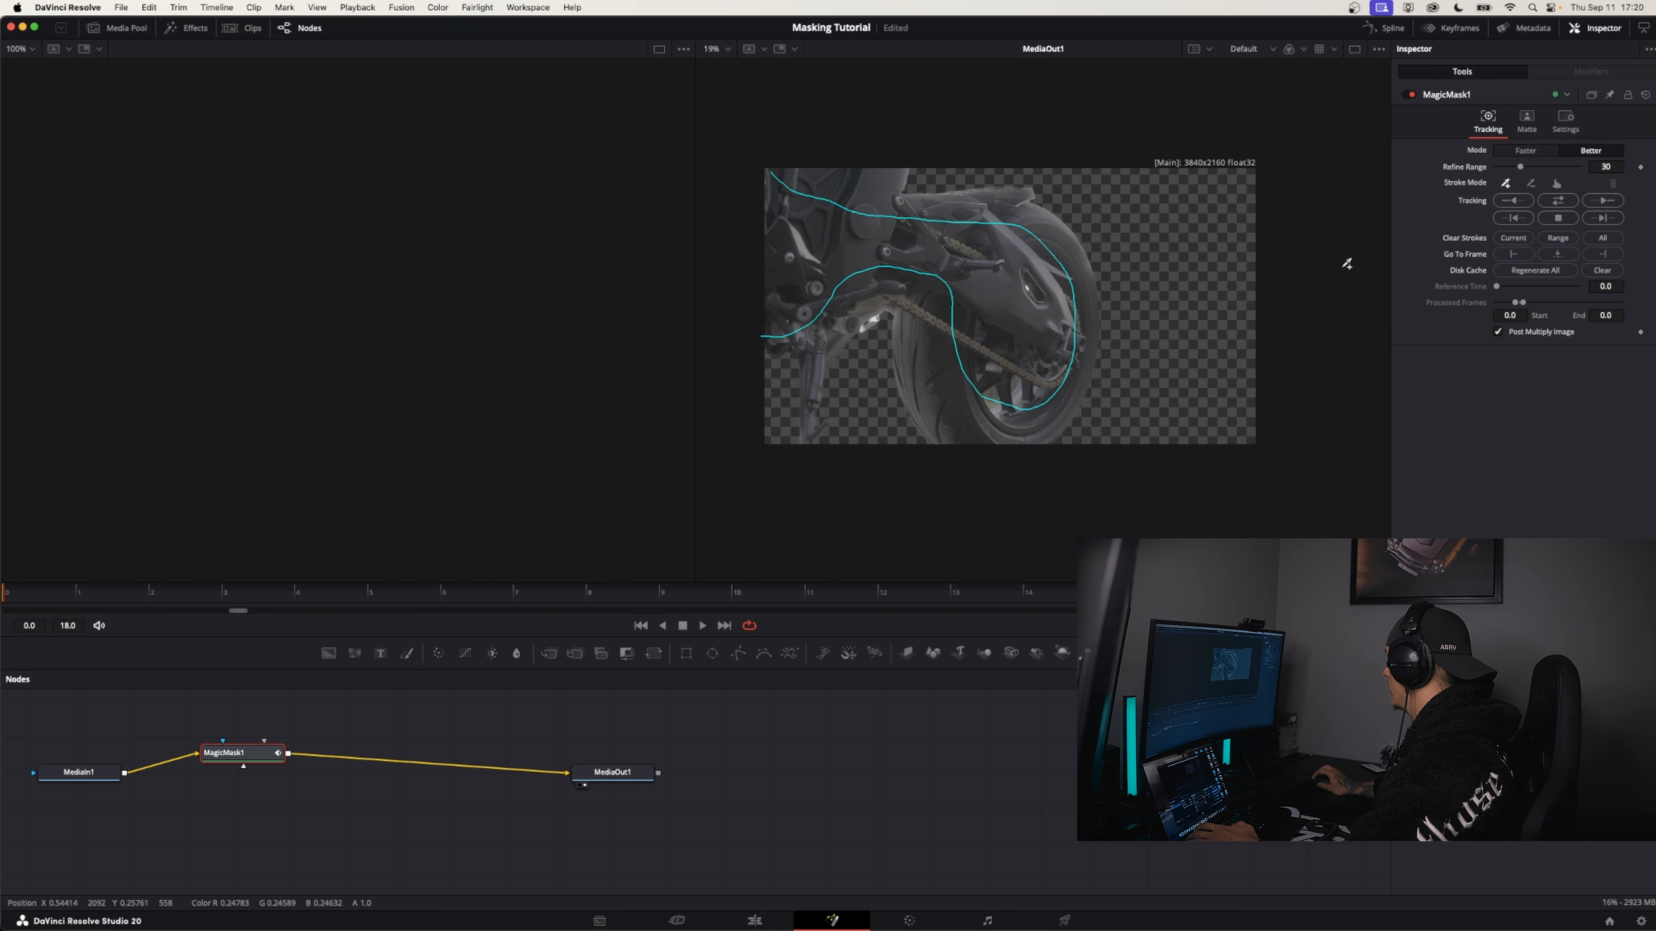
# Track the Better-mode mask forward through the clip and scrub through the frames to check it
pyautogui.click(1531, 185)
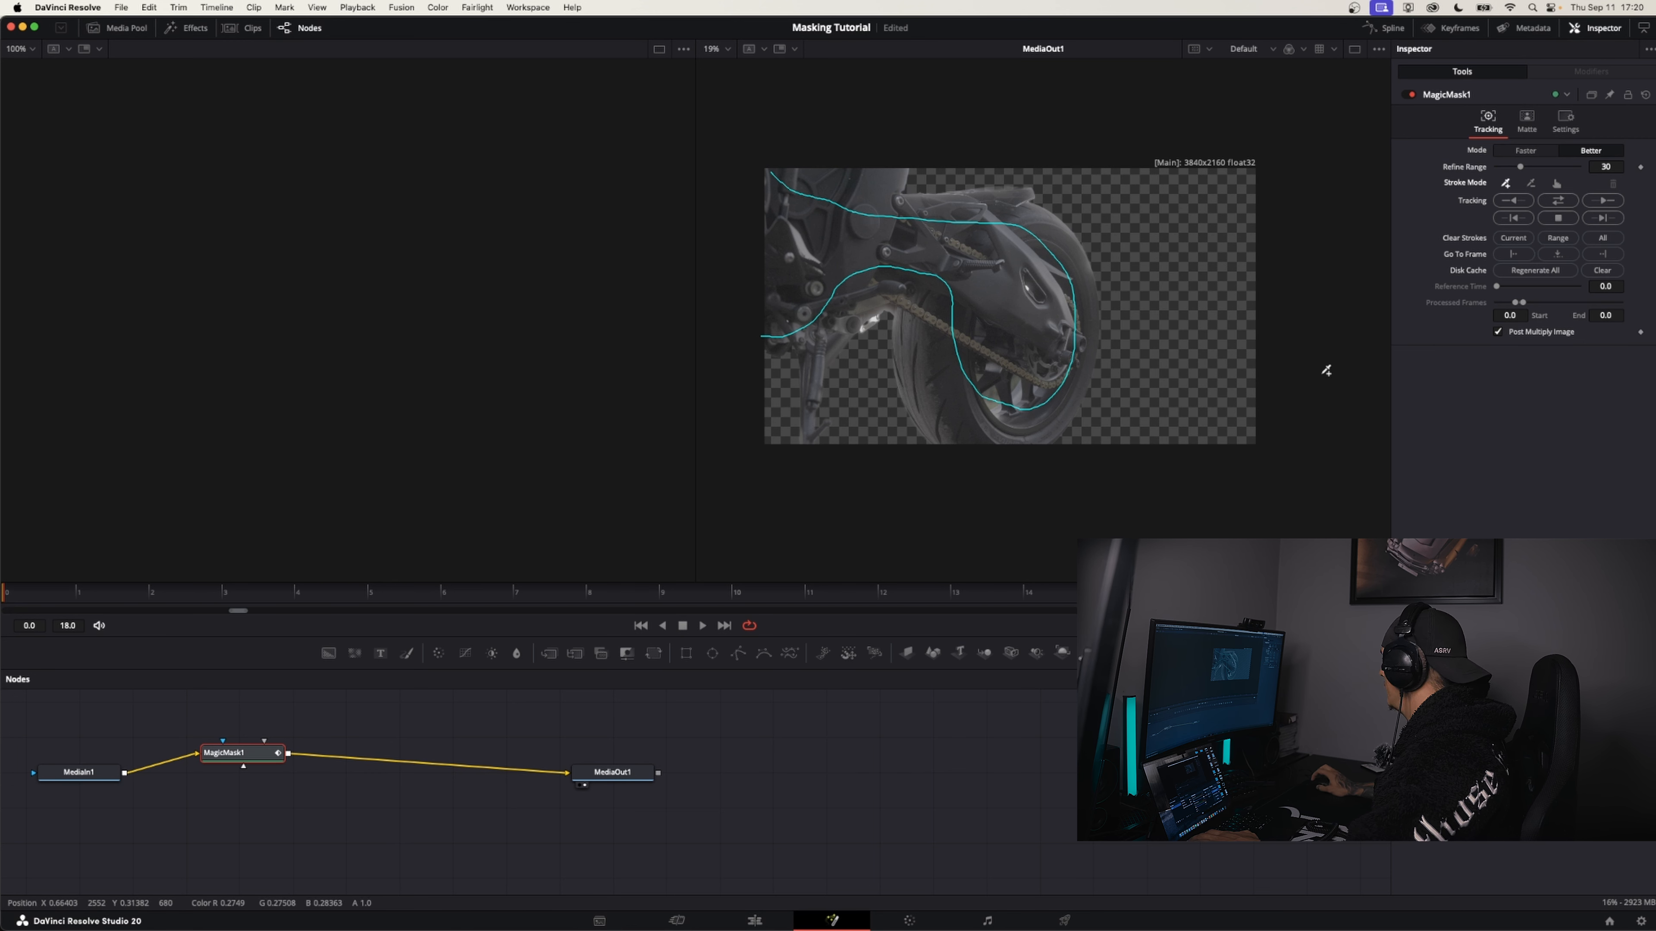
pyautogui.click(1606, 202)
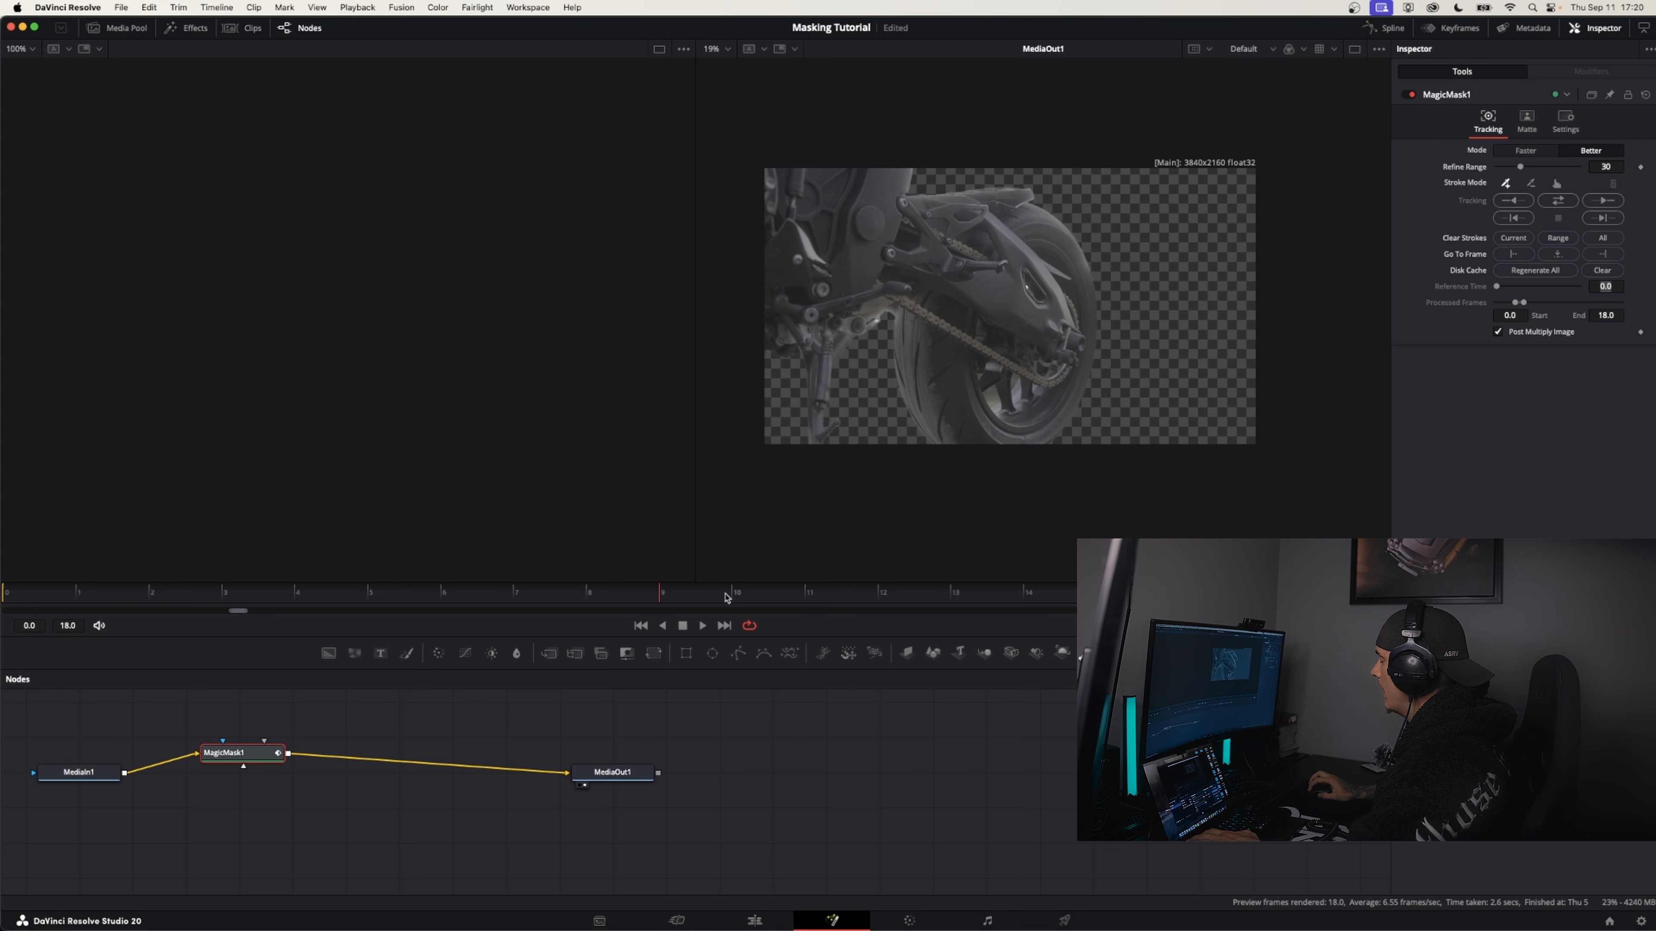
pyautogui.moveTo(728, 598)
pyautogui.mouseDown()
pyautogui.moveTo(7, 598)
pyautogui.moveTo(1173, 598)
pyautogui.moveTo(66, 587)
pyautogui.moveTo(665, 558)
pyautogui.moveTo(5, 587)
pyautogui.mouseUp()
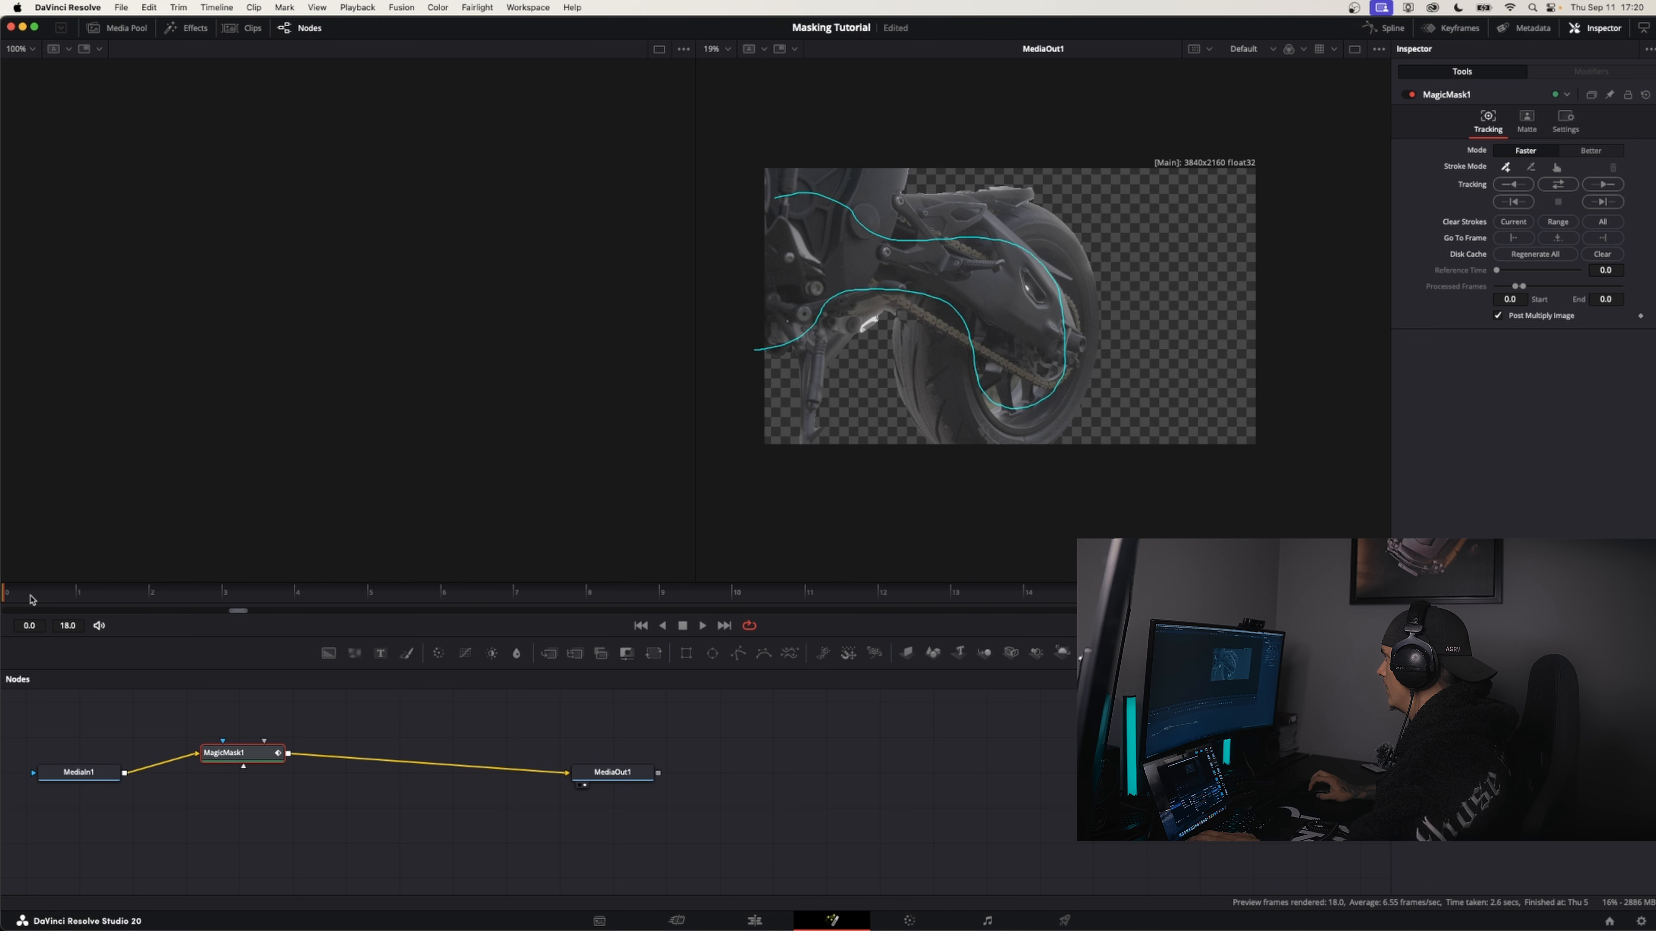
# Track the motorcycle mask forward from the first frame in Faster mode
pyautogui.moveTo(31, 599)
pyautogui.mouseDown()
pyautogui.moveTo(414, 599)
pyautogui.moveTo(3, 599)
pyautogui.mouseUp()
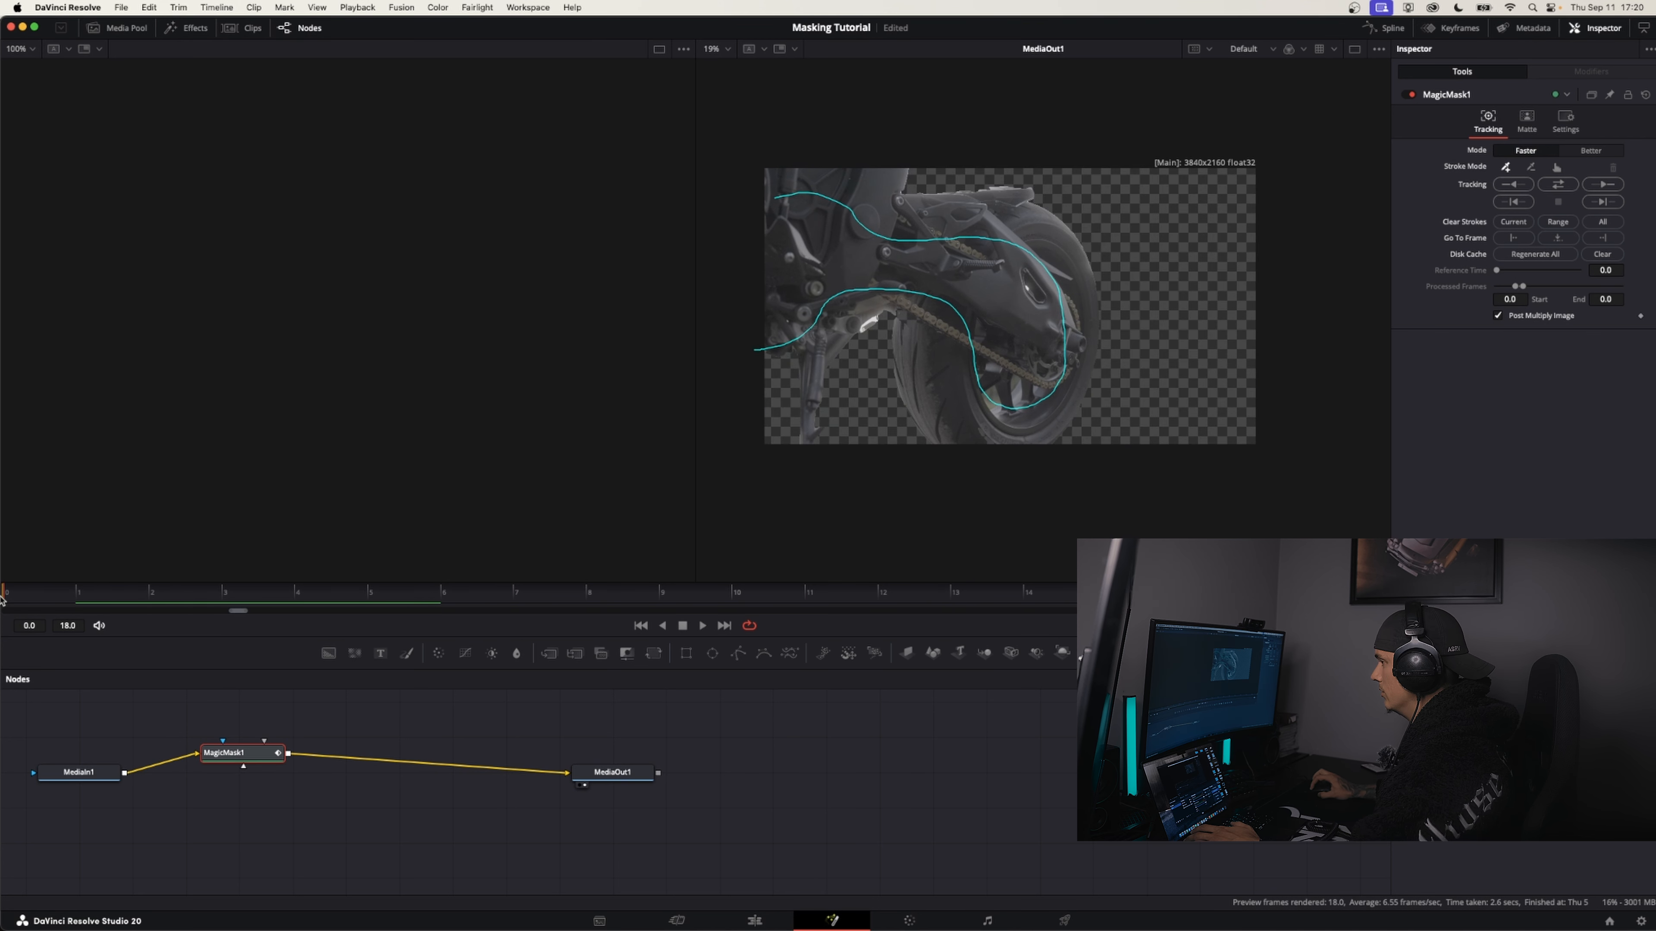
pyautogui.click(1602, 184)
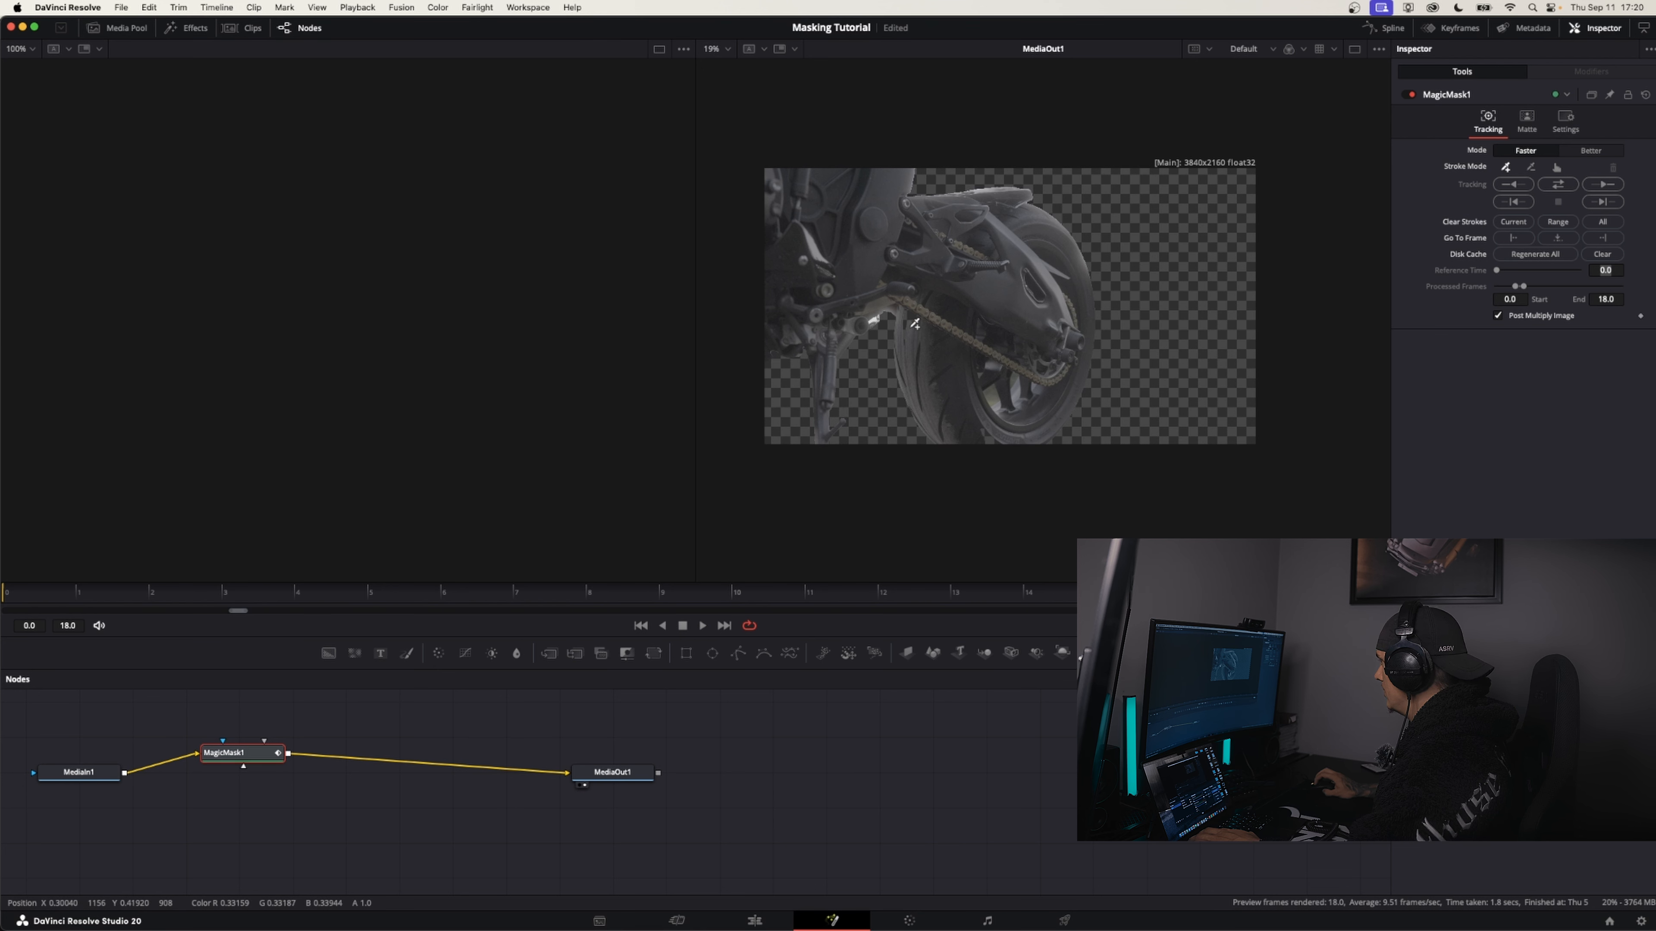
# Add mask strokes over the front edge of the rear tyre and along the motorcycle's tail section
pyautogui.moveTo(916, 309); pyautogui.dragTo(908, 327)
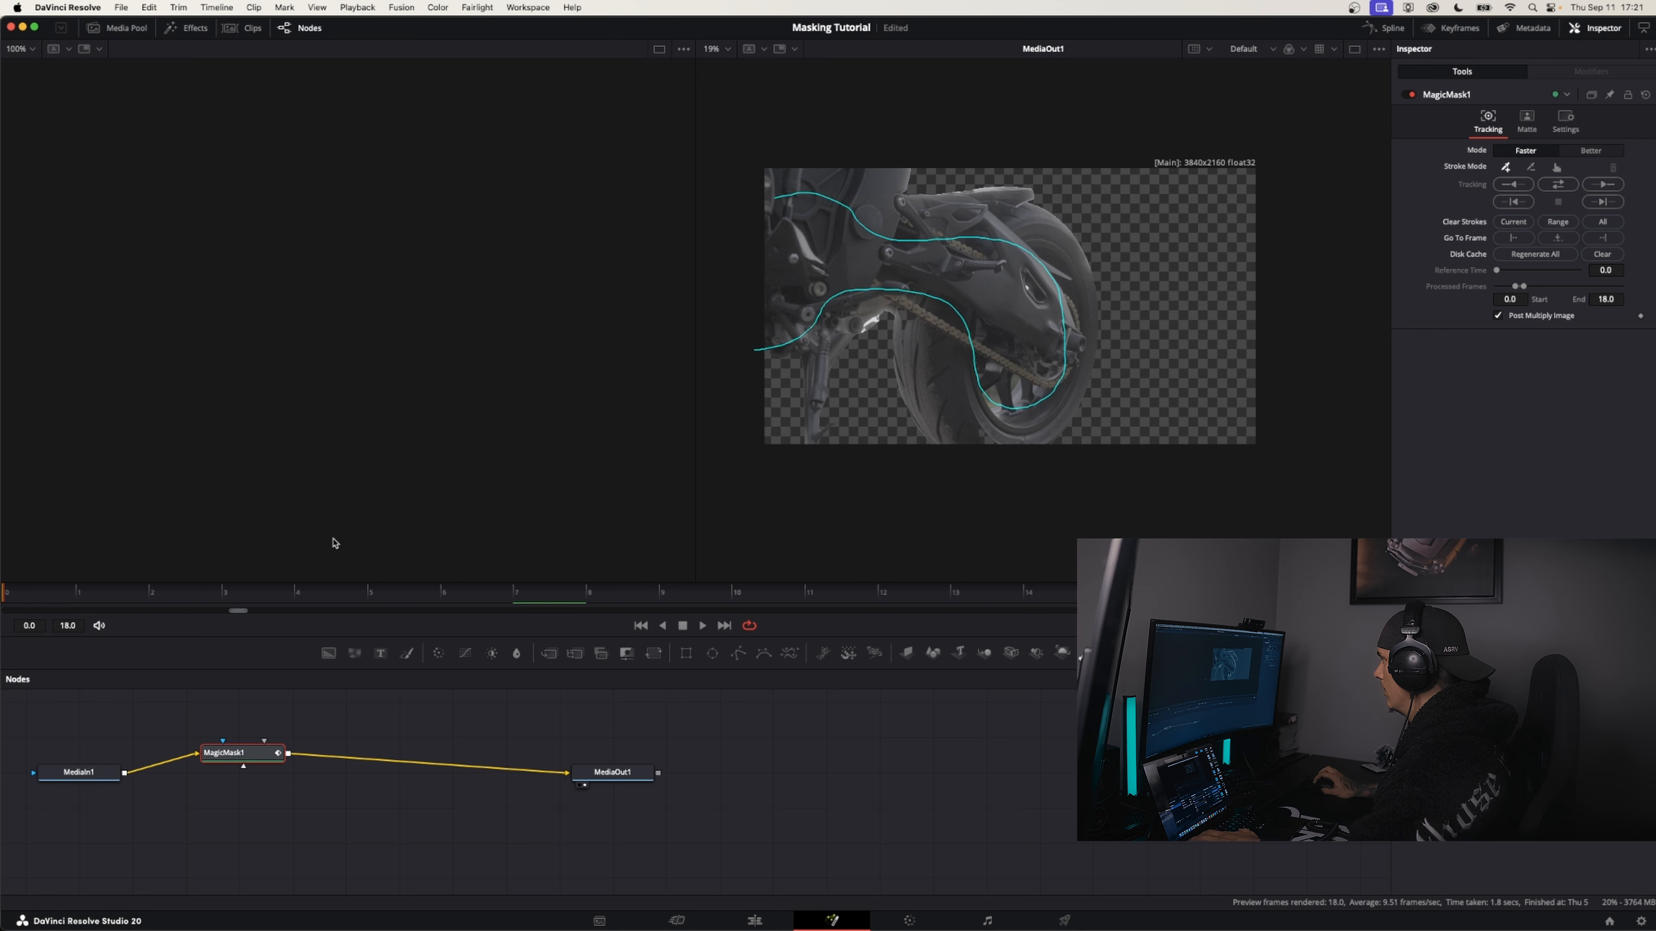
pyautogui.moveTo(909, 313); pyautogui.dragTo(926, 407)
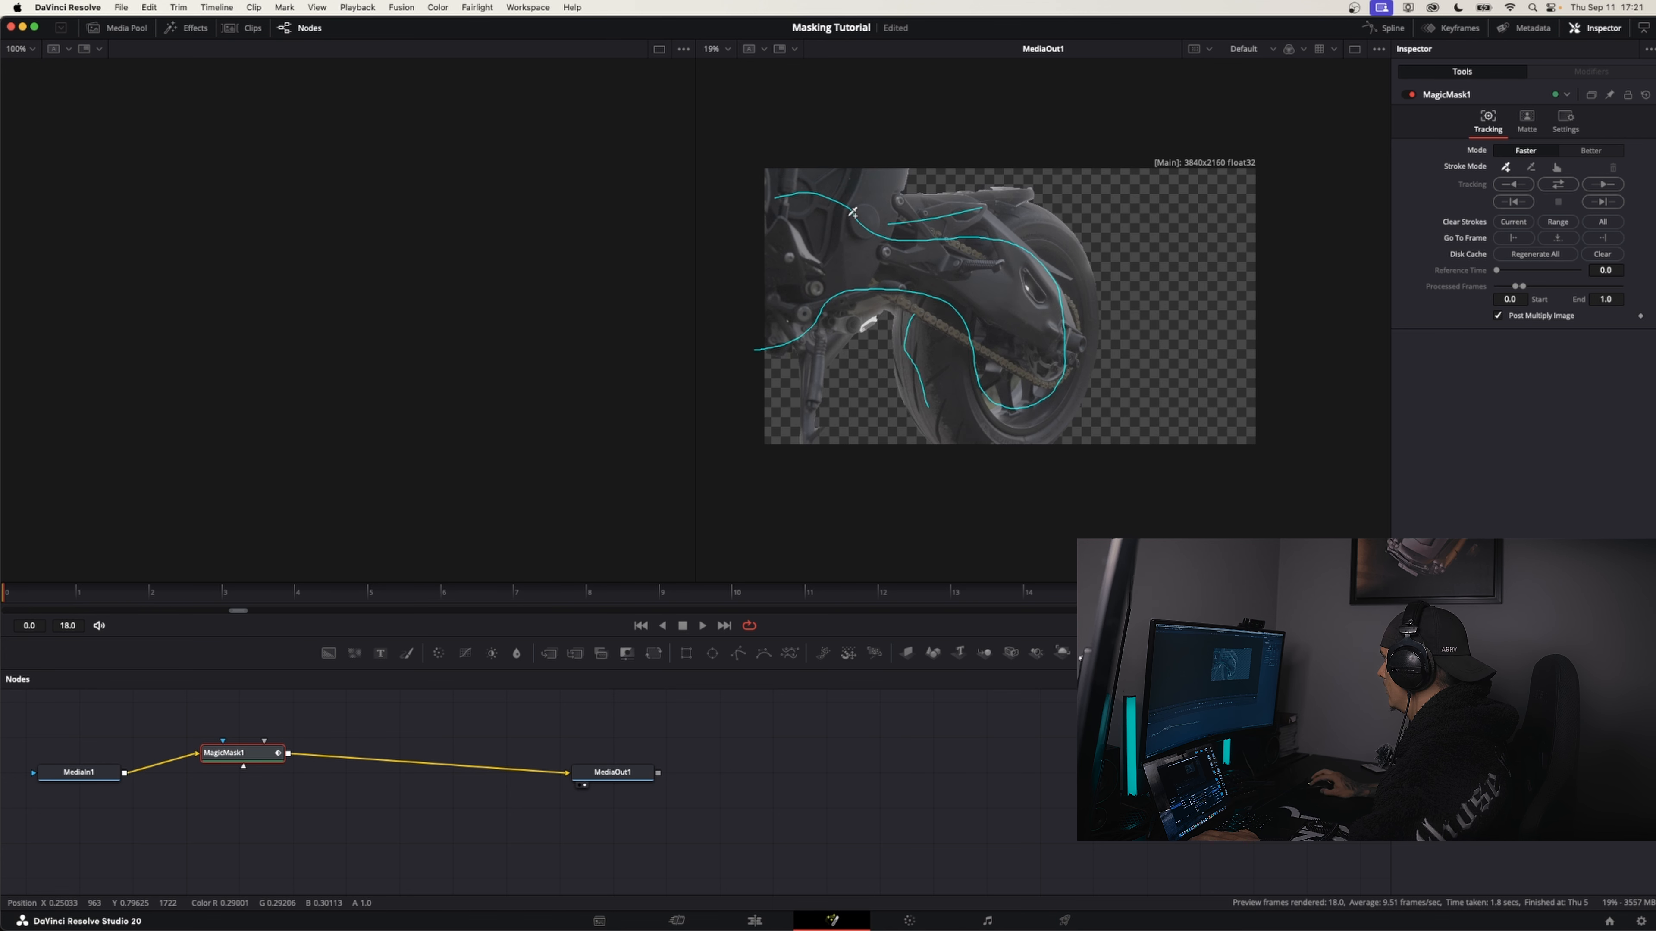
# Add a mask stroke over the lower bodywork beside the footpeg and track the mask forward through the clip
pyautogui.moveTo(787, 295); pyautogui.dragTo(847, 323)
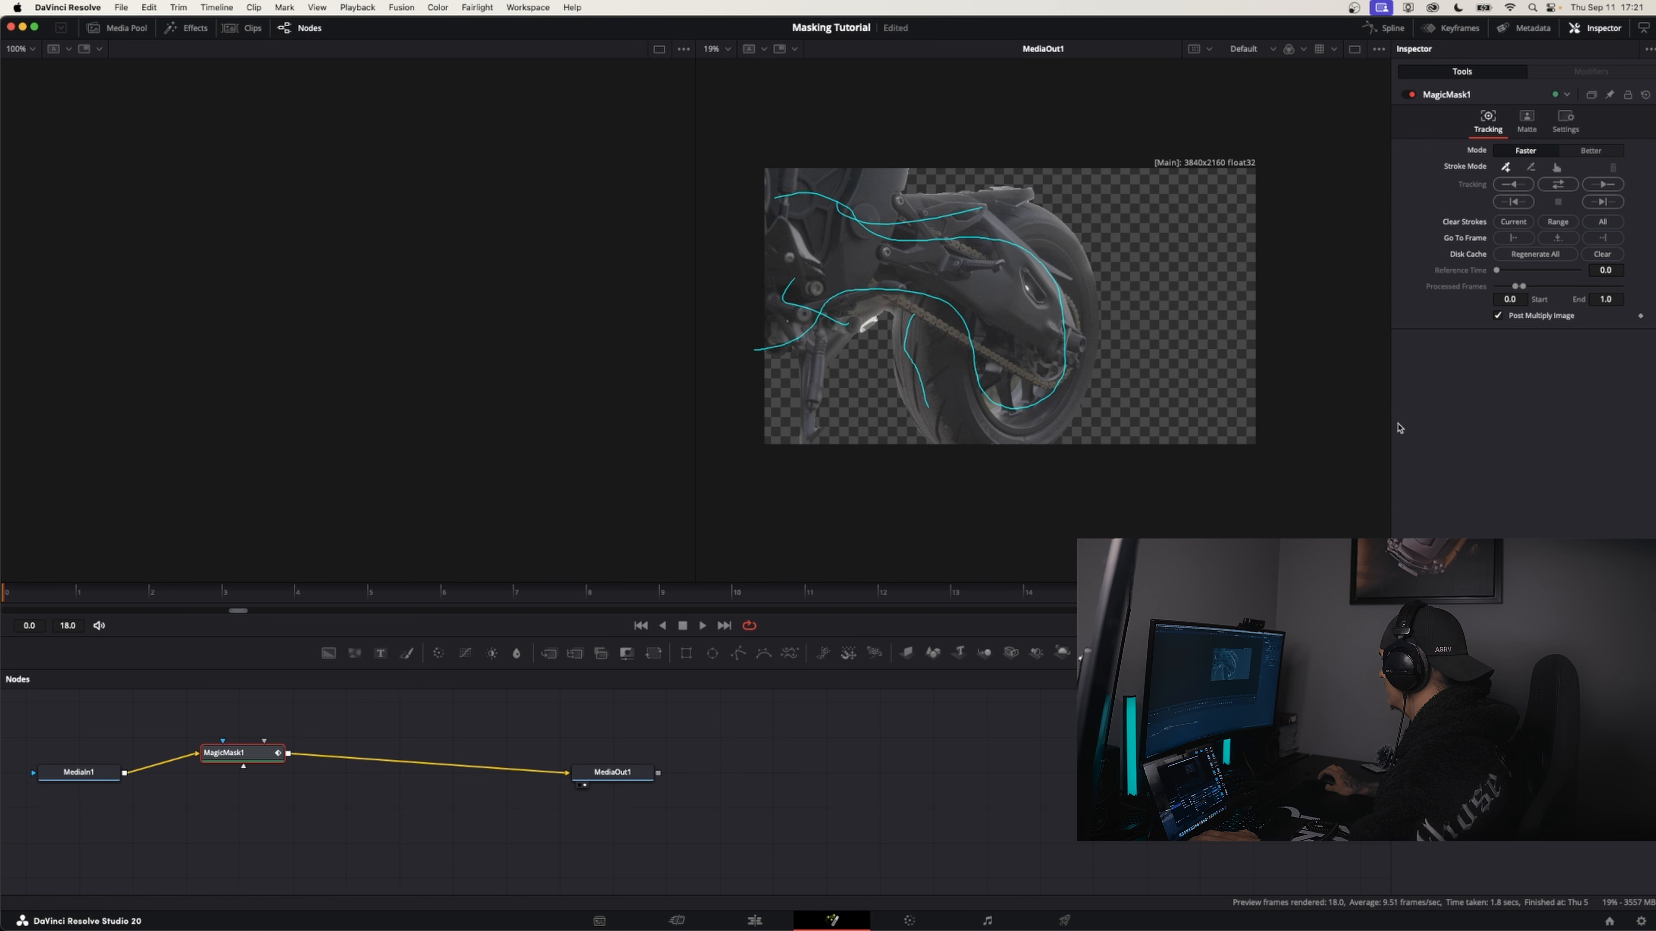
pyautogui.click(1605, 186)
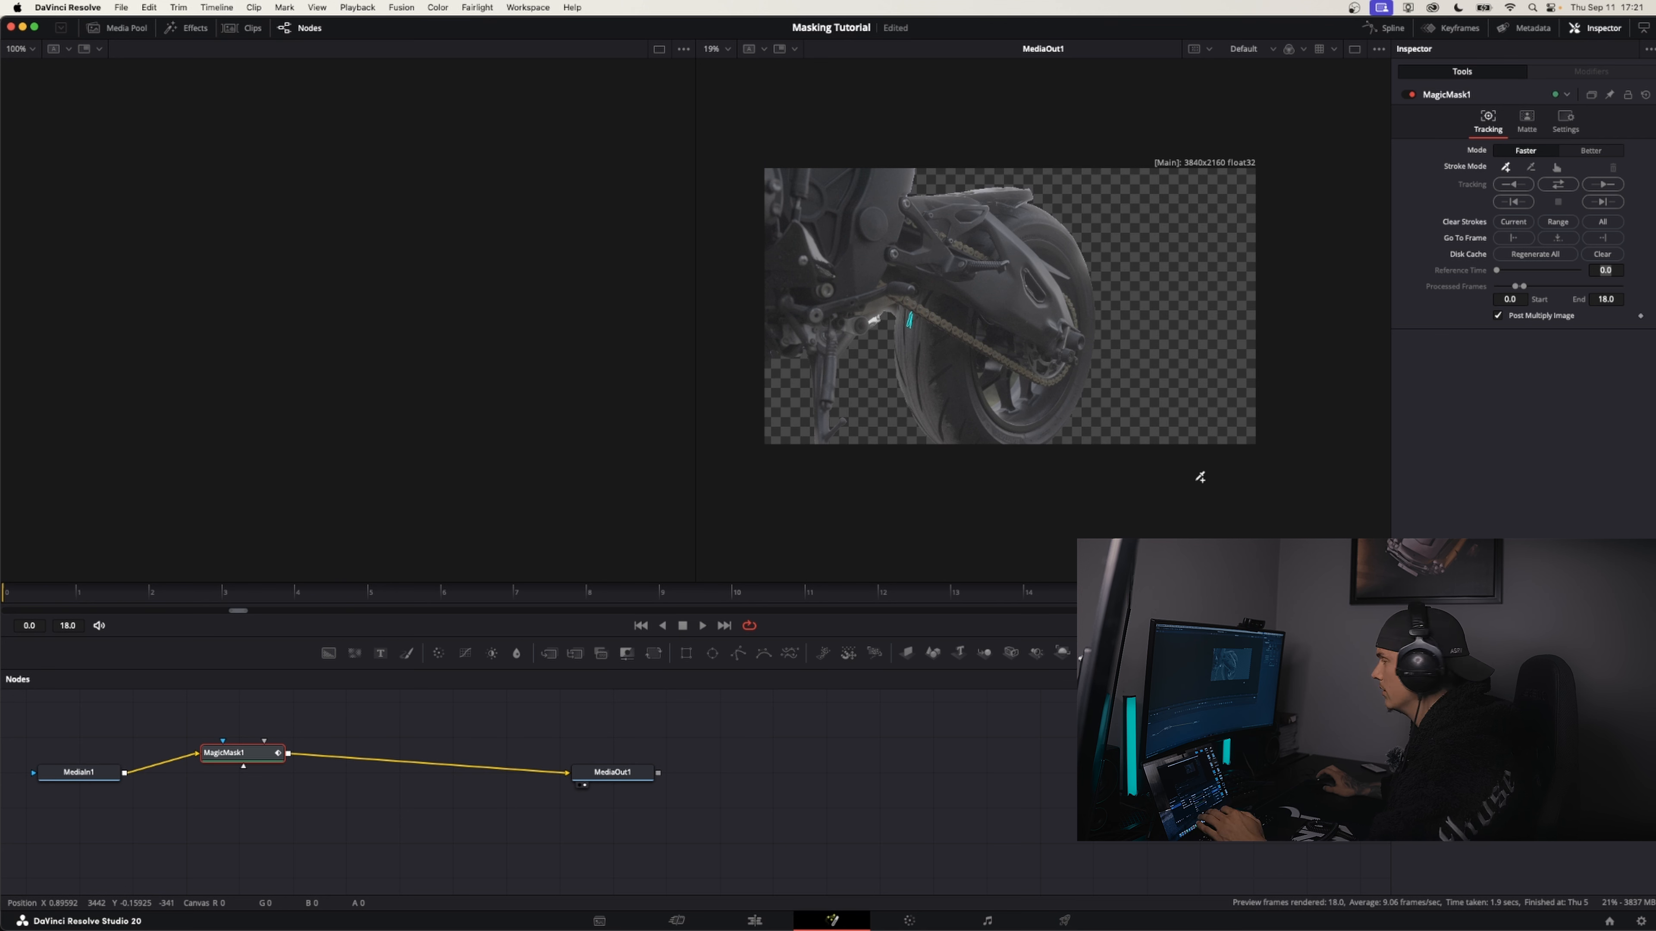
# Soften the Magic Mask matte with a blur of about 1.5 and an Erode/Dilate of -0.00144, keeping the Fast Gaussian filter
pyautogui.click(1527, 121)
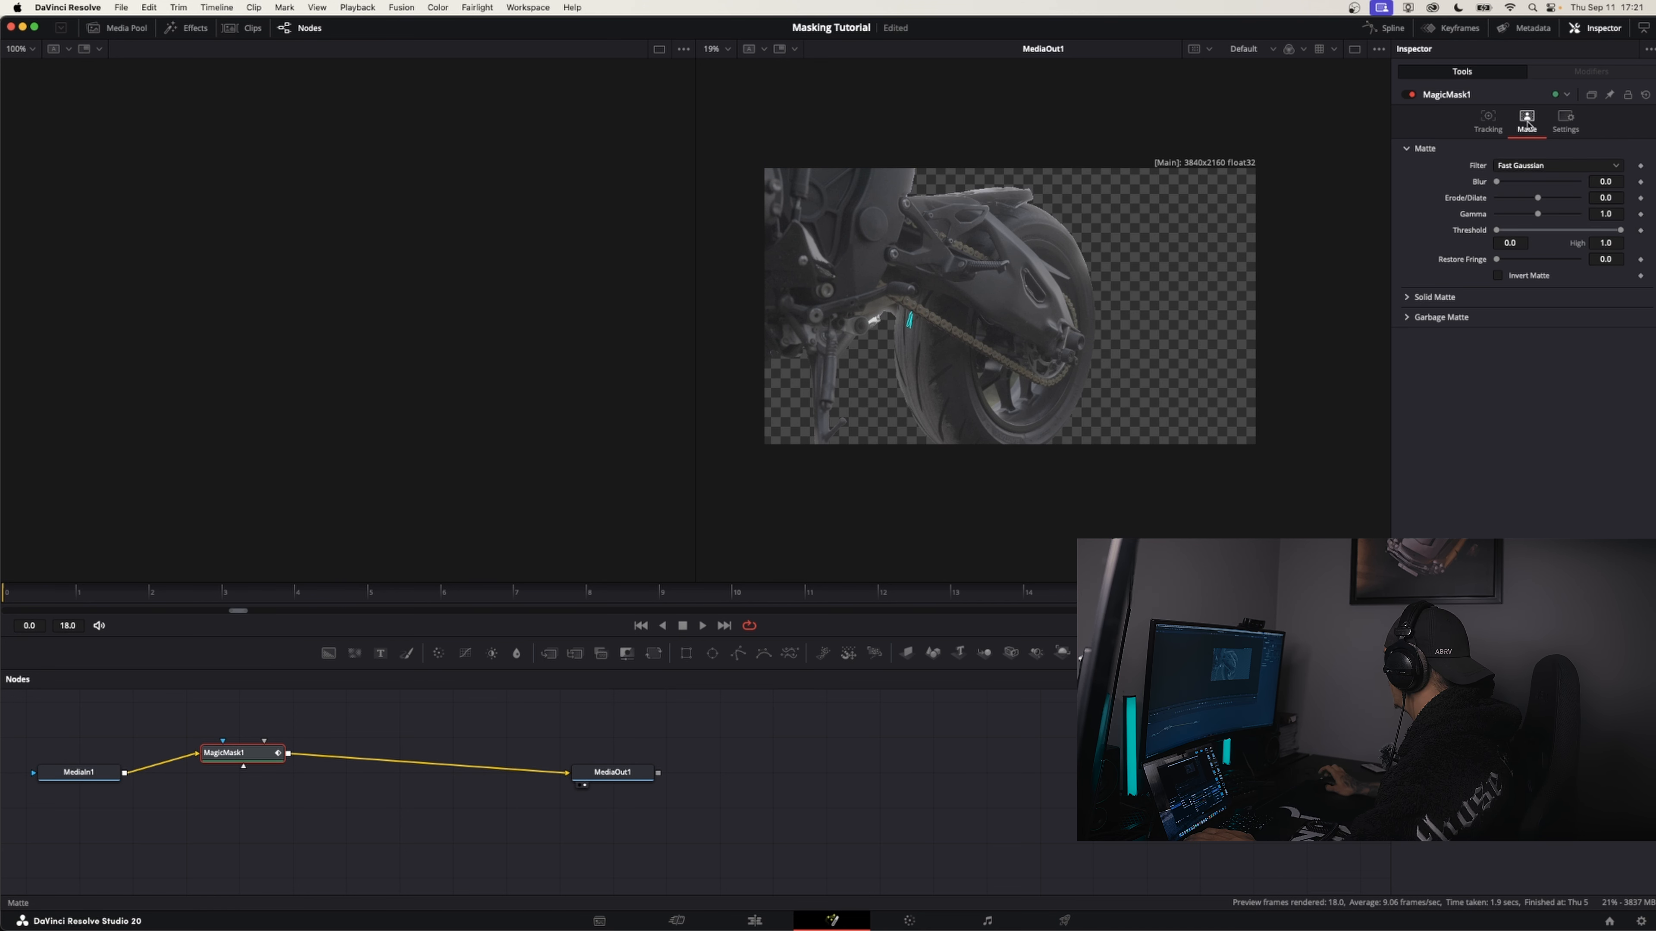
pyautogui.click(1526, 167)
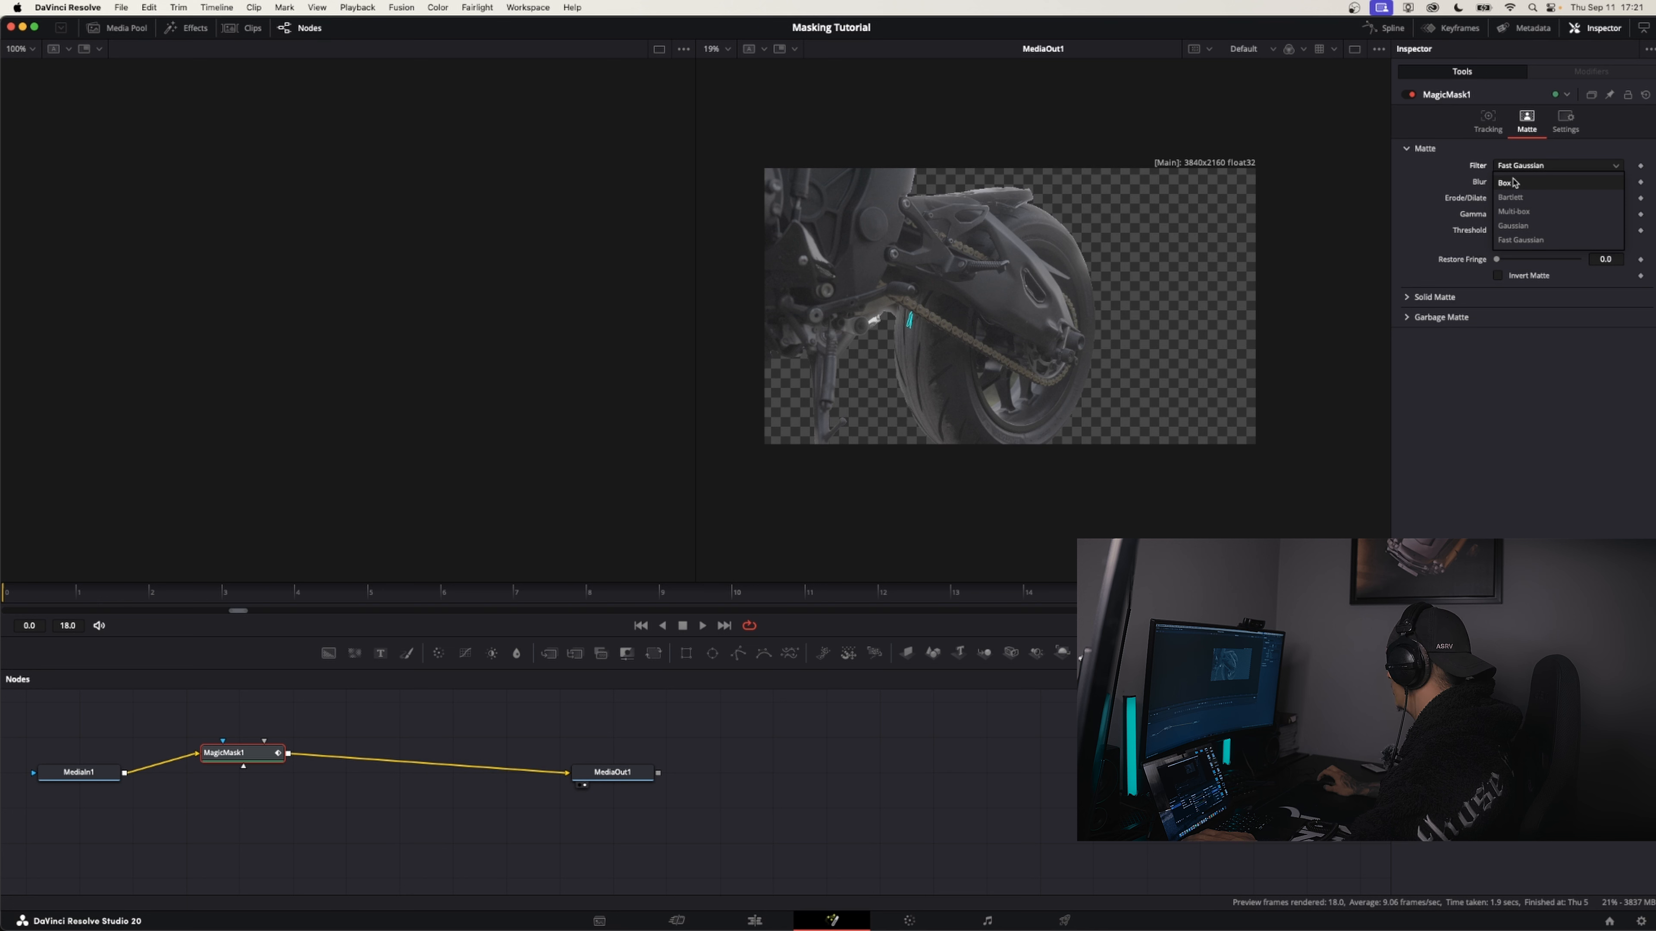
pyautogui.click(1525, 169)
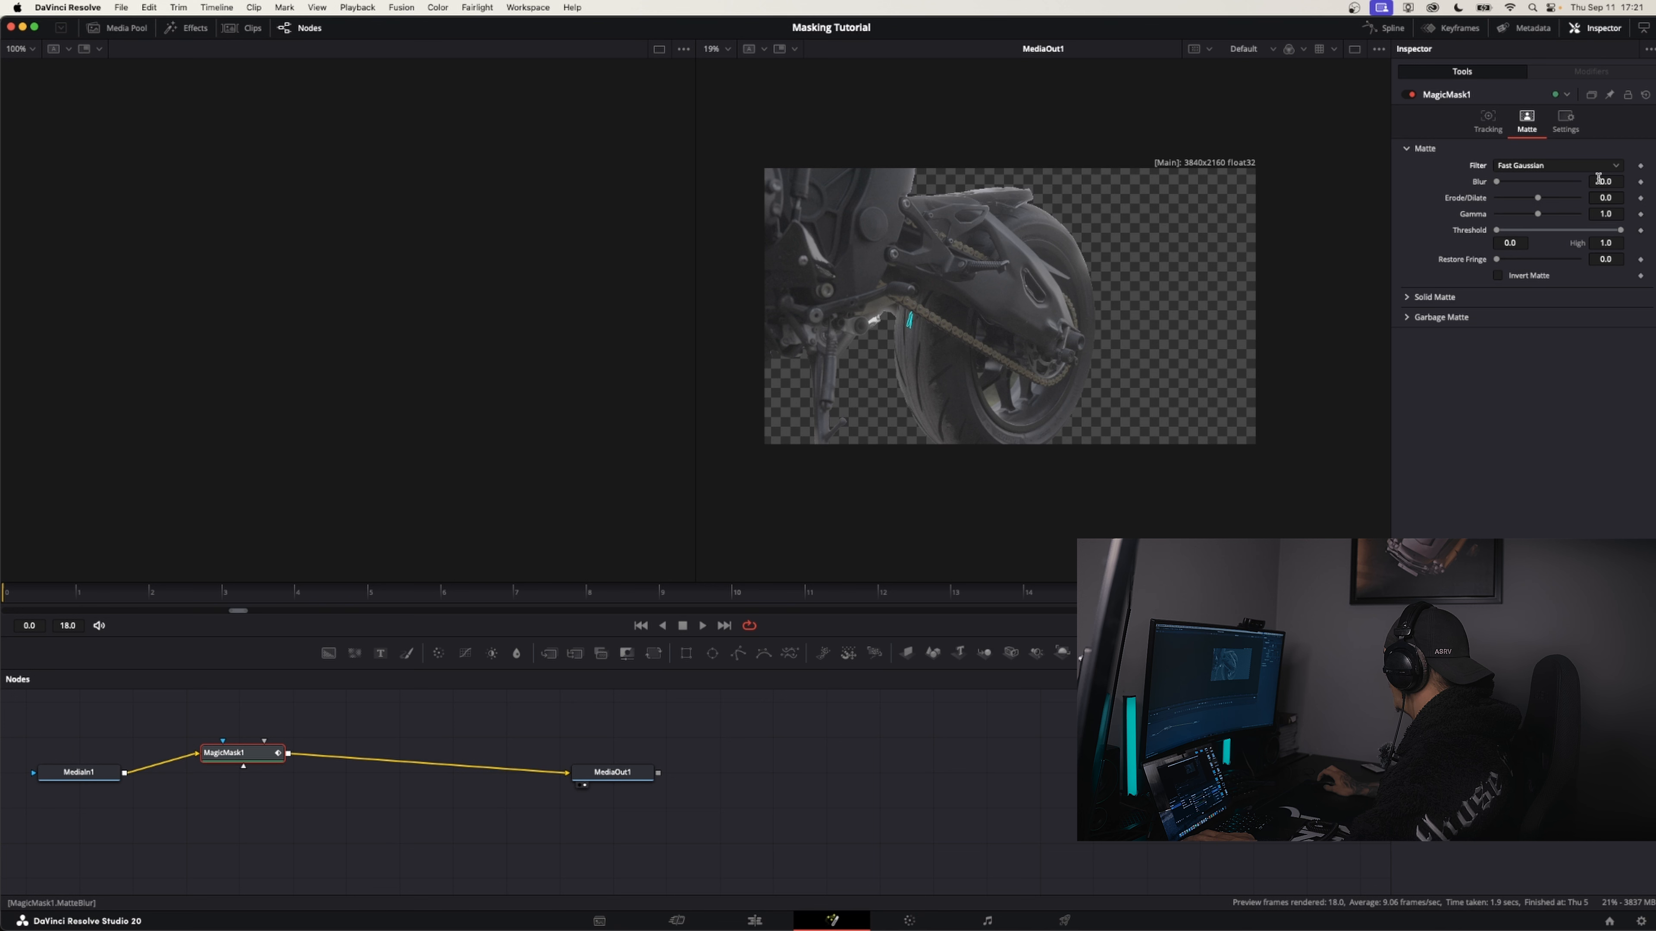
pyautogui.moveTo(1502, 182); pyautogui.dragTo(1508, 182)
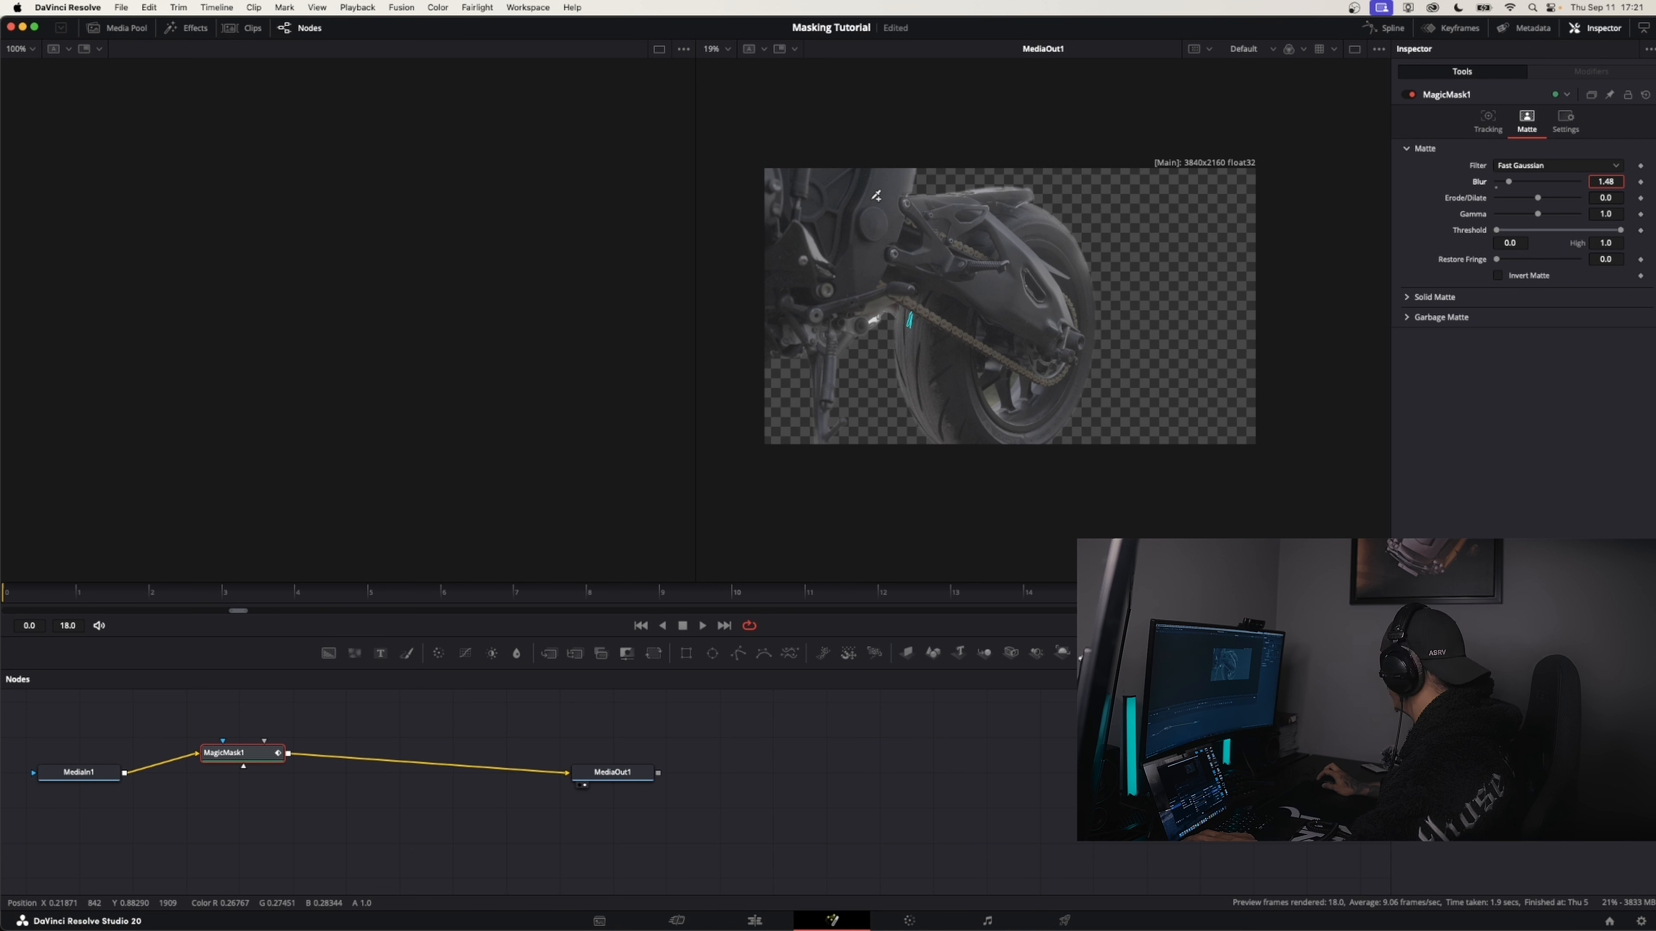
pyautogui.moveTo(1538, 197); pyautogui.dragTo(1617, 198)
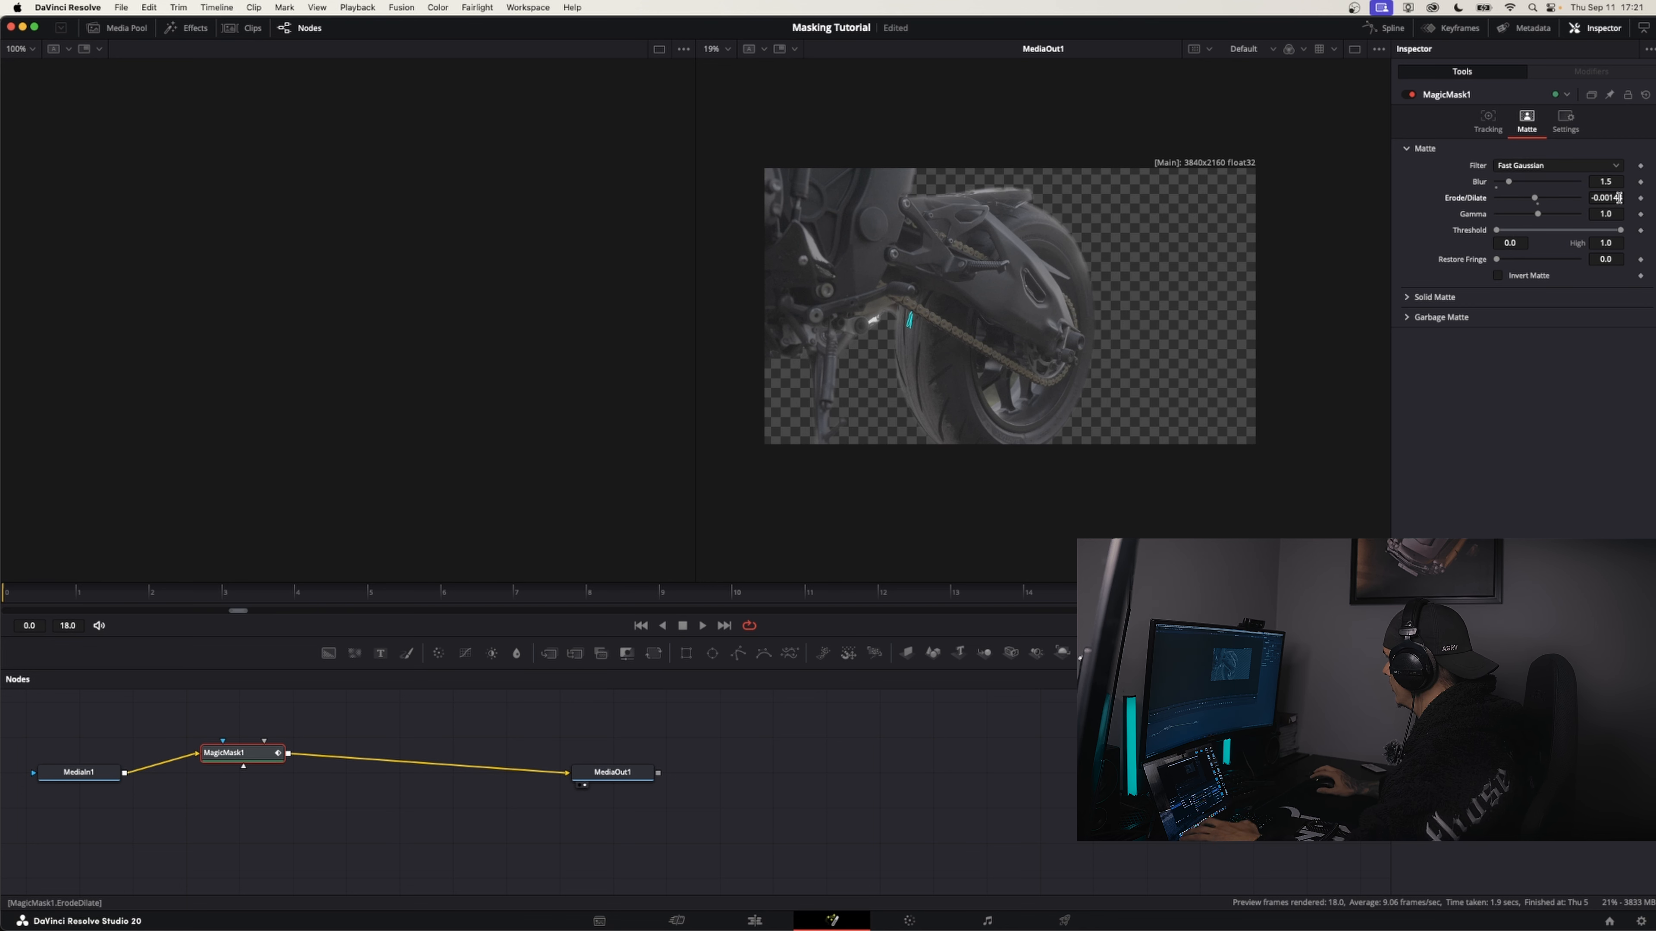
pyautogui.moveTo(1101, 587); pyautogui.dragTo(542, 588)
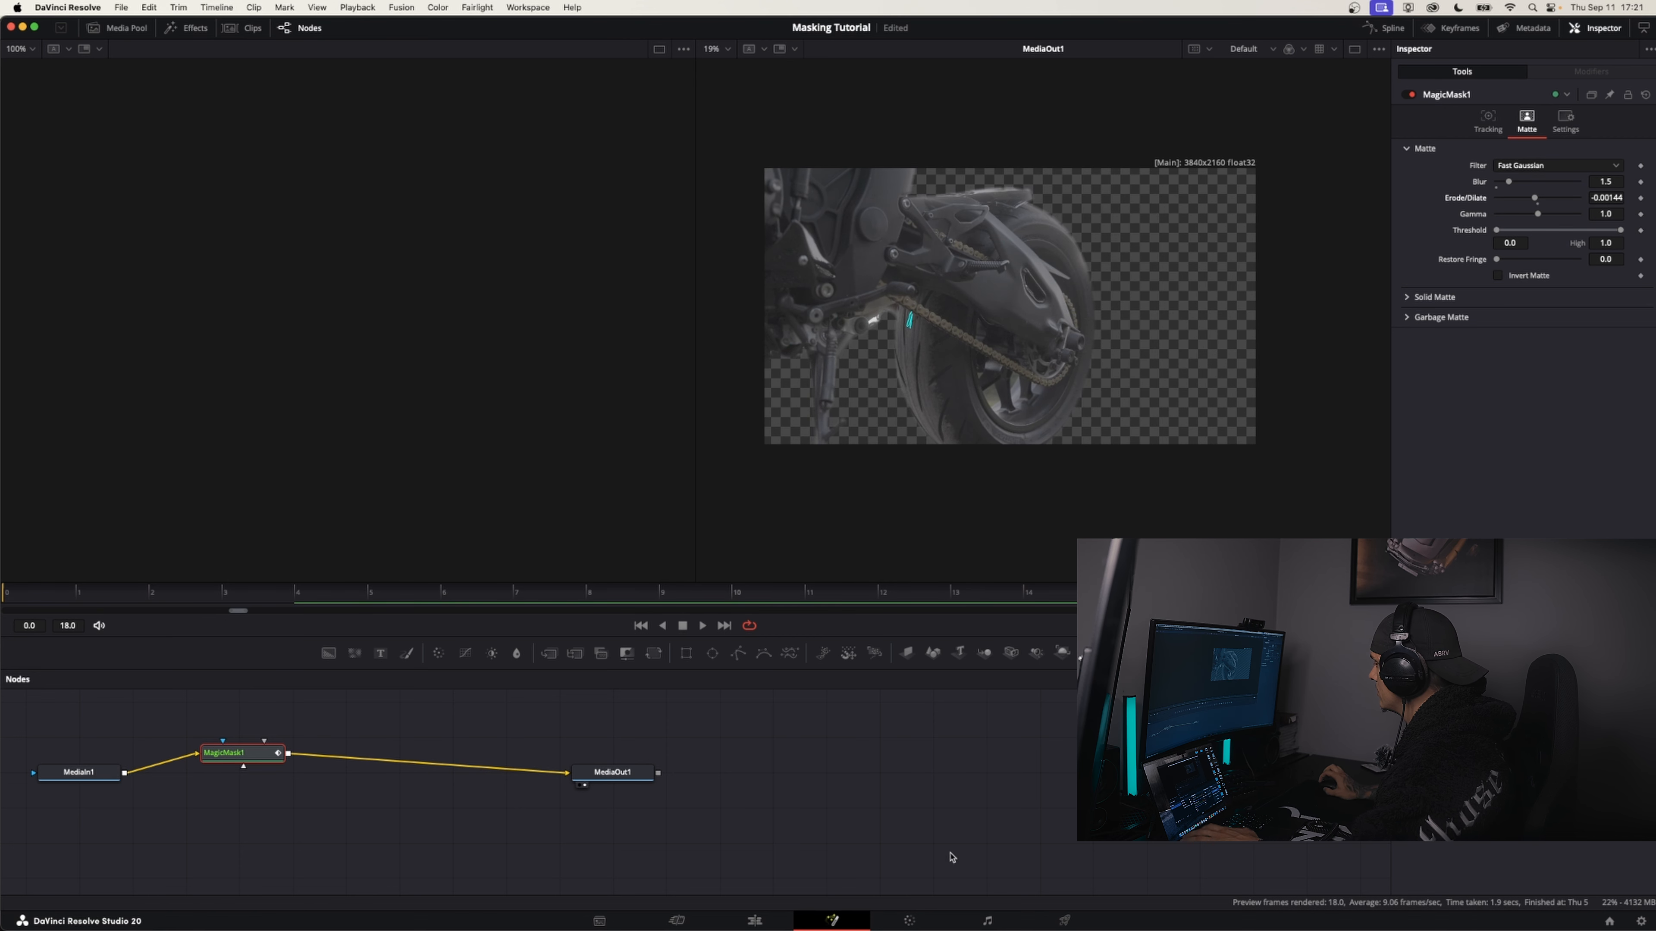
# Return to the Edit page and play the timeline from near its start to review the masked transition
pyautogui.click(754, 920)
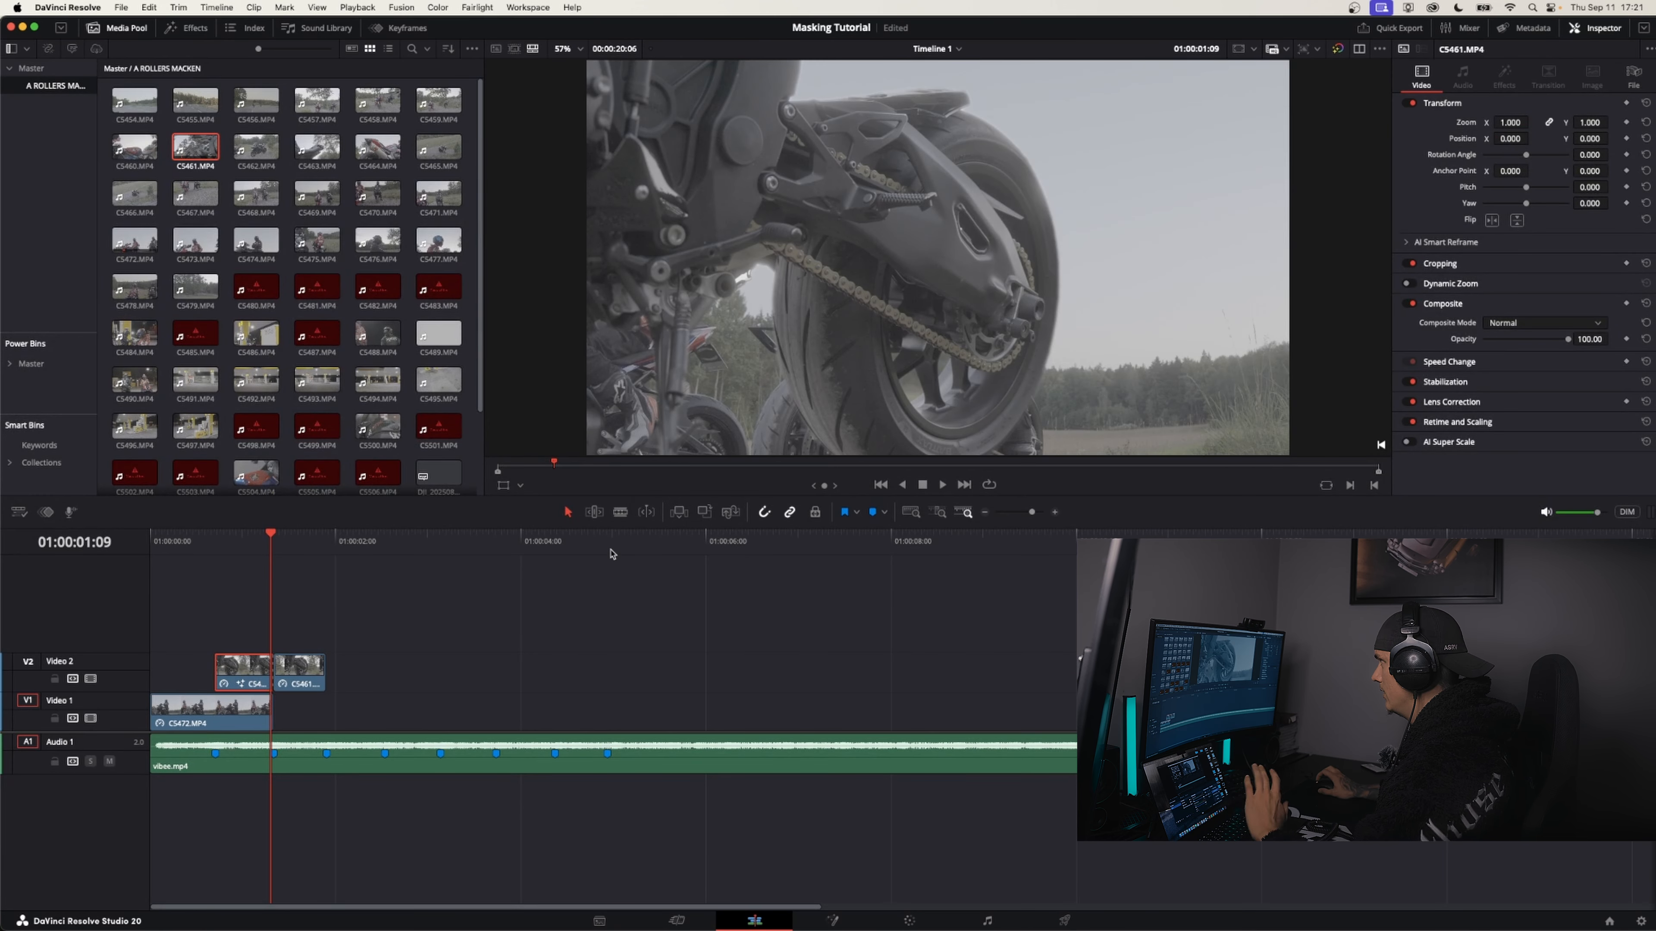
pyautogui.press('Left')
pyautogui.press('Left')
pyautogui.press('Left')
pyautogui.press('Left')
pyautogui.press('Left')
pyautogui.press('Left')
pyautogui.press('Home')
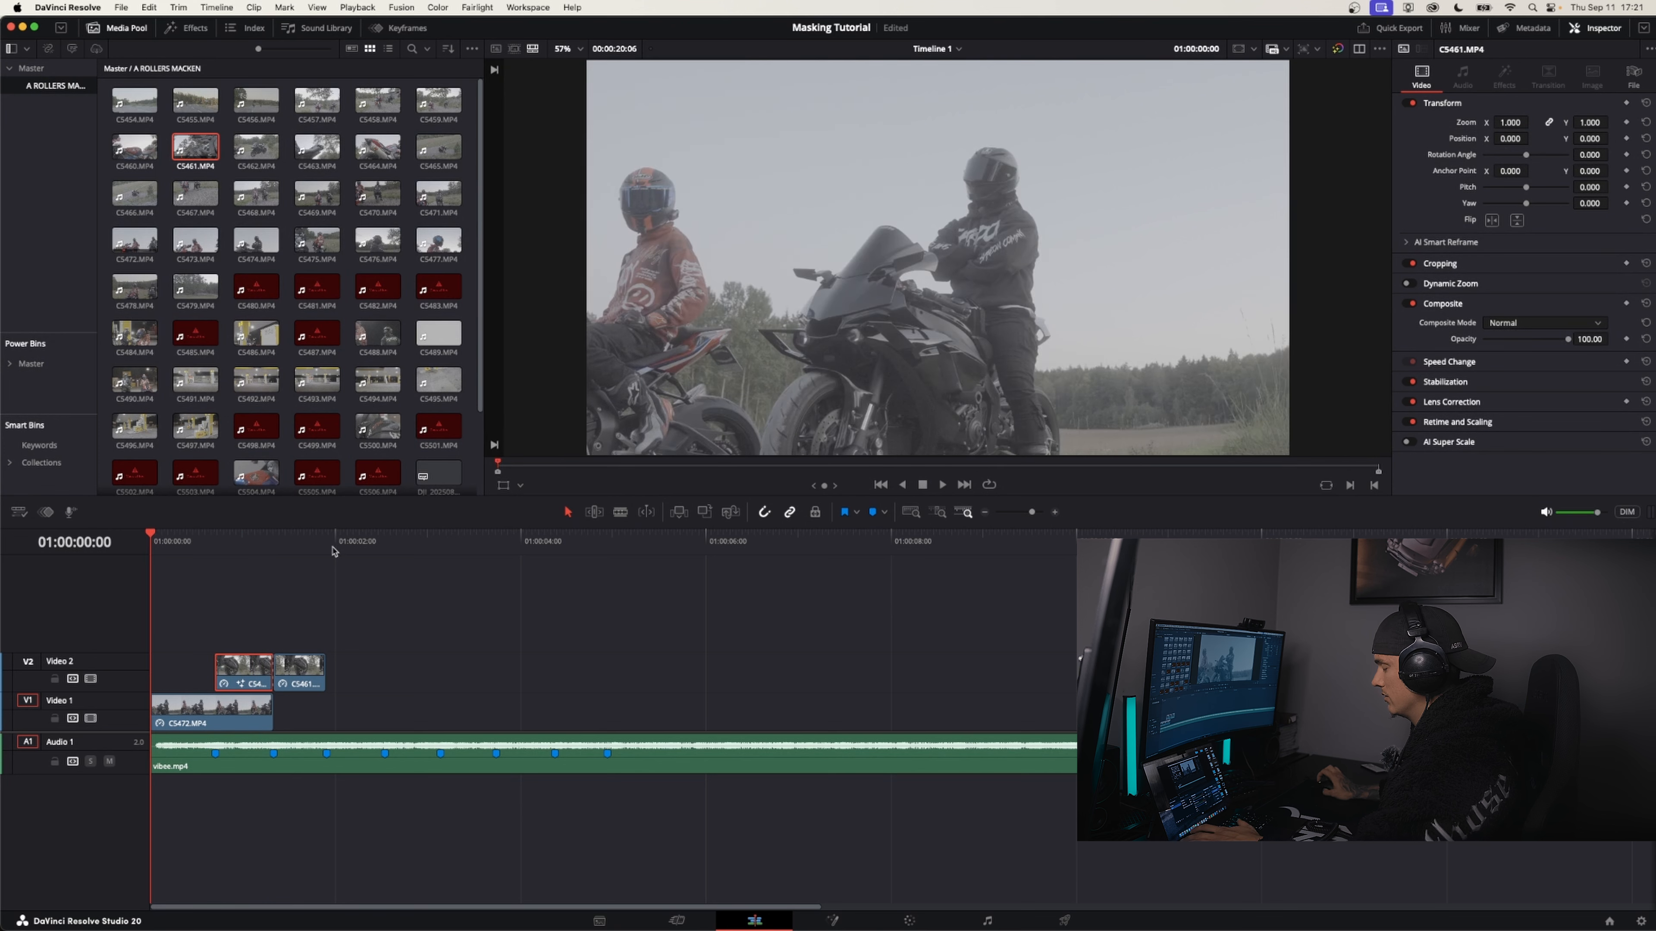
pyautogui.moveTo(153, 541); pyautogui.dragTo(170, 543)
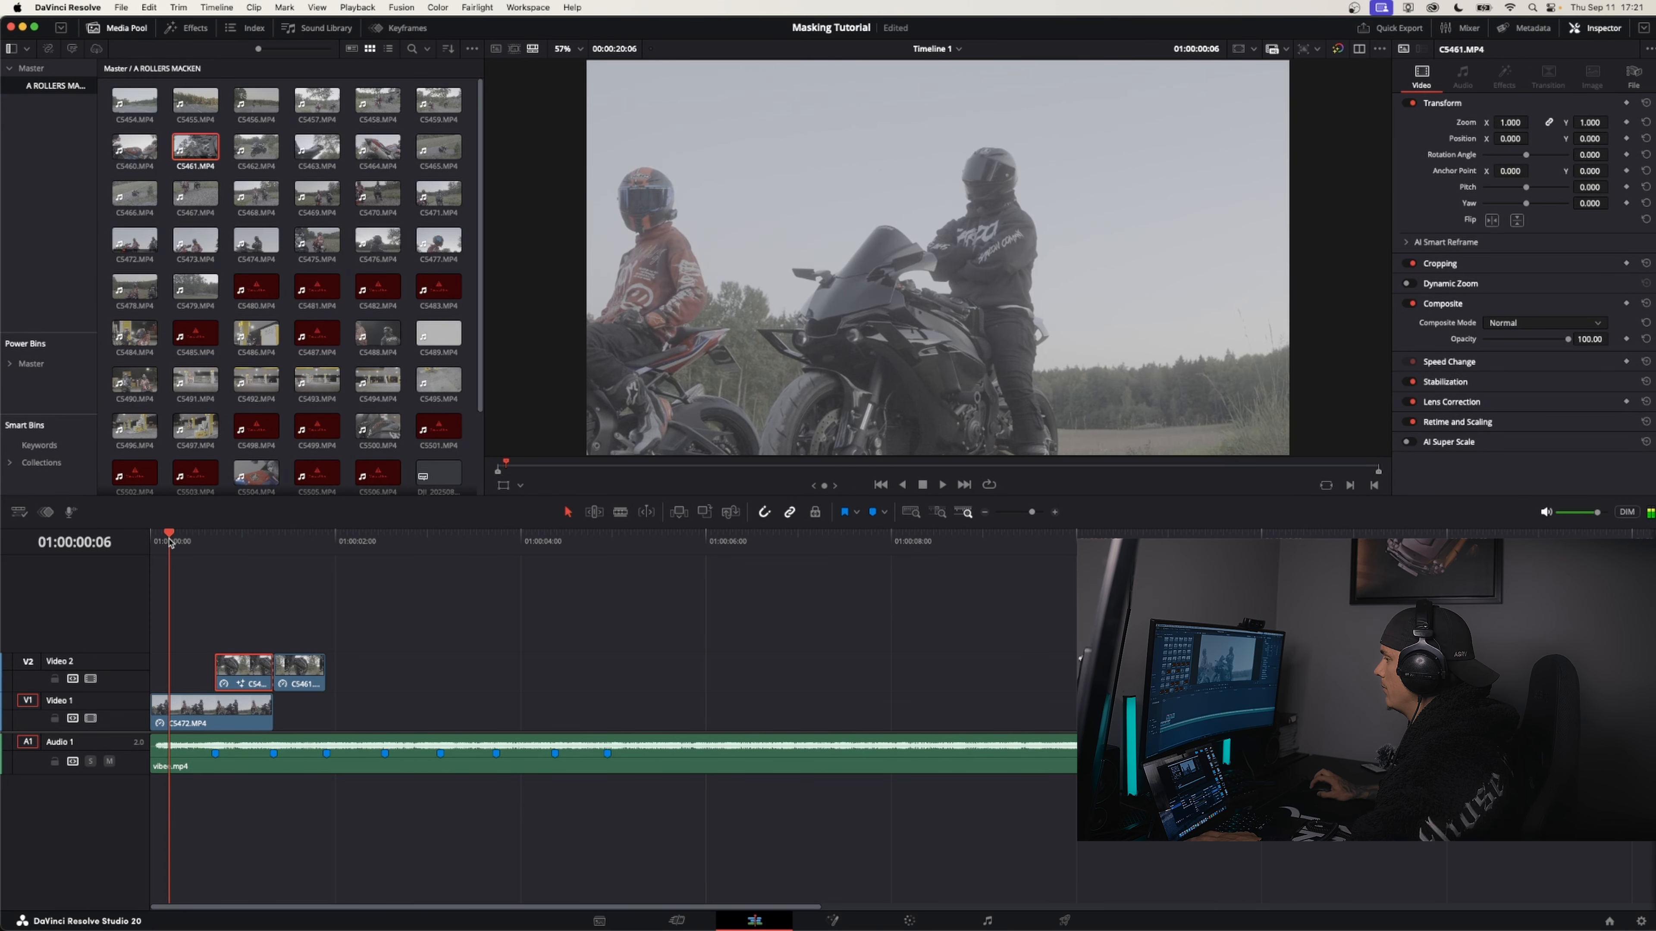
pyautogui.press('space')
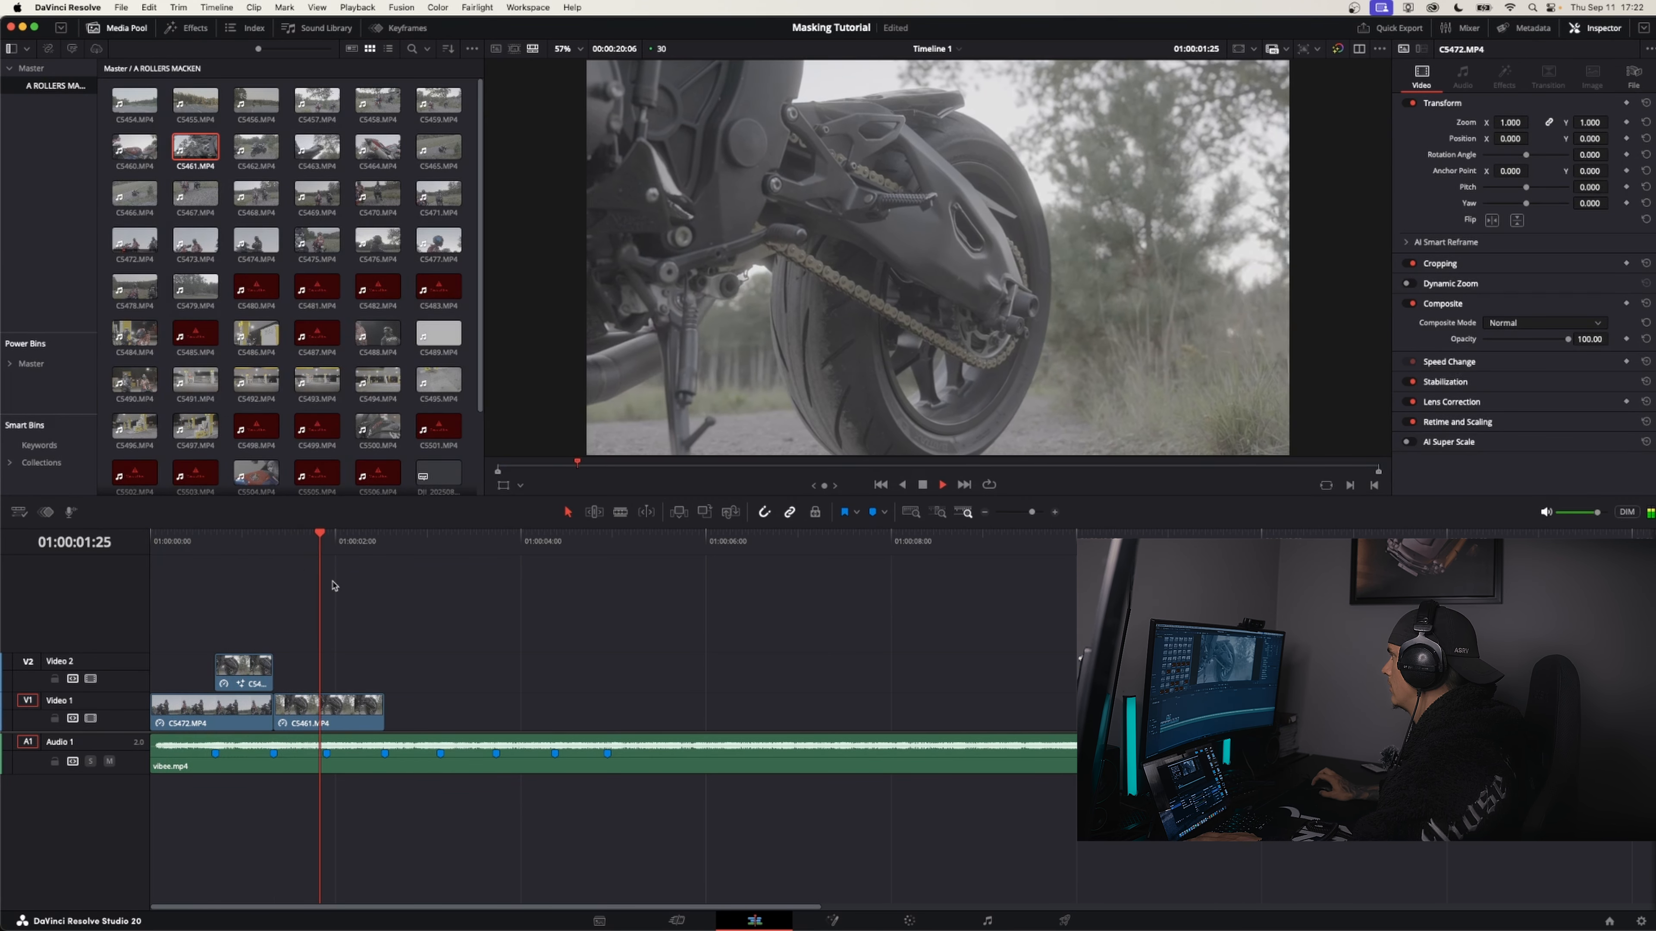
# Replay the masked transition from the timeline start several times and save the project
pyautogui.press('space')
pyautogui.press('Home')
pyautogui.press('space')
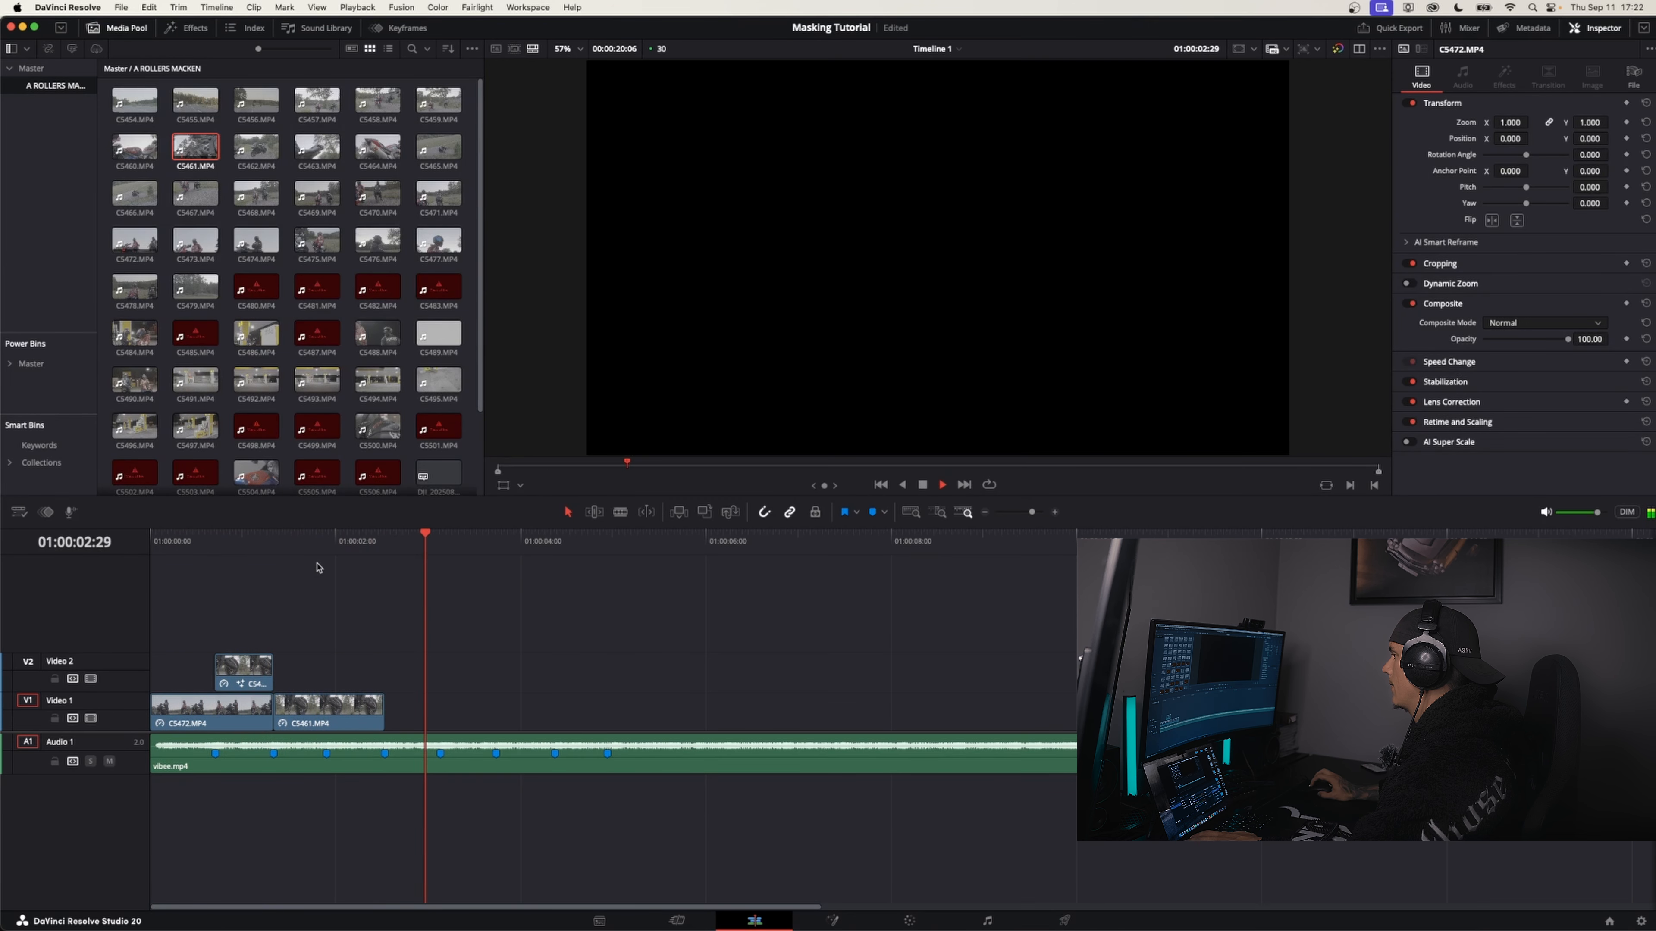
pyautogui.press('space')
pyautogui.press('Home')
pyautogui.press('space')
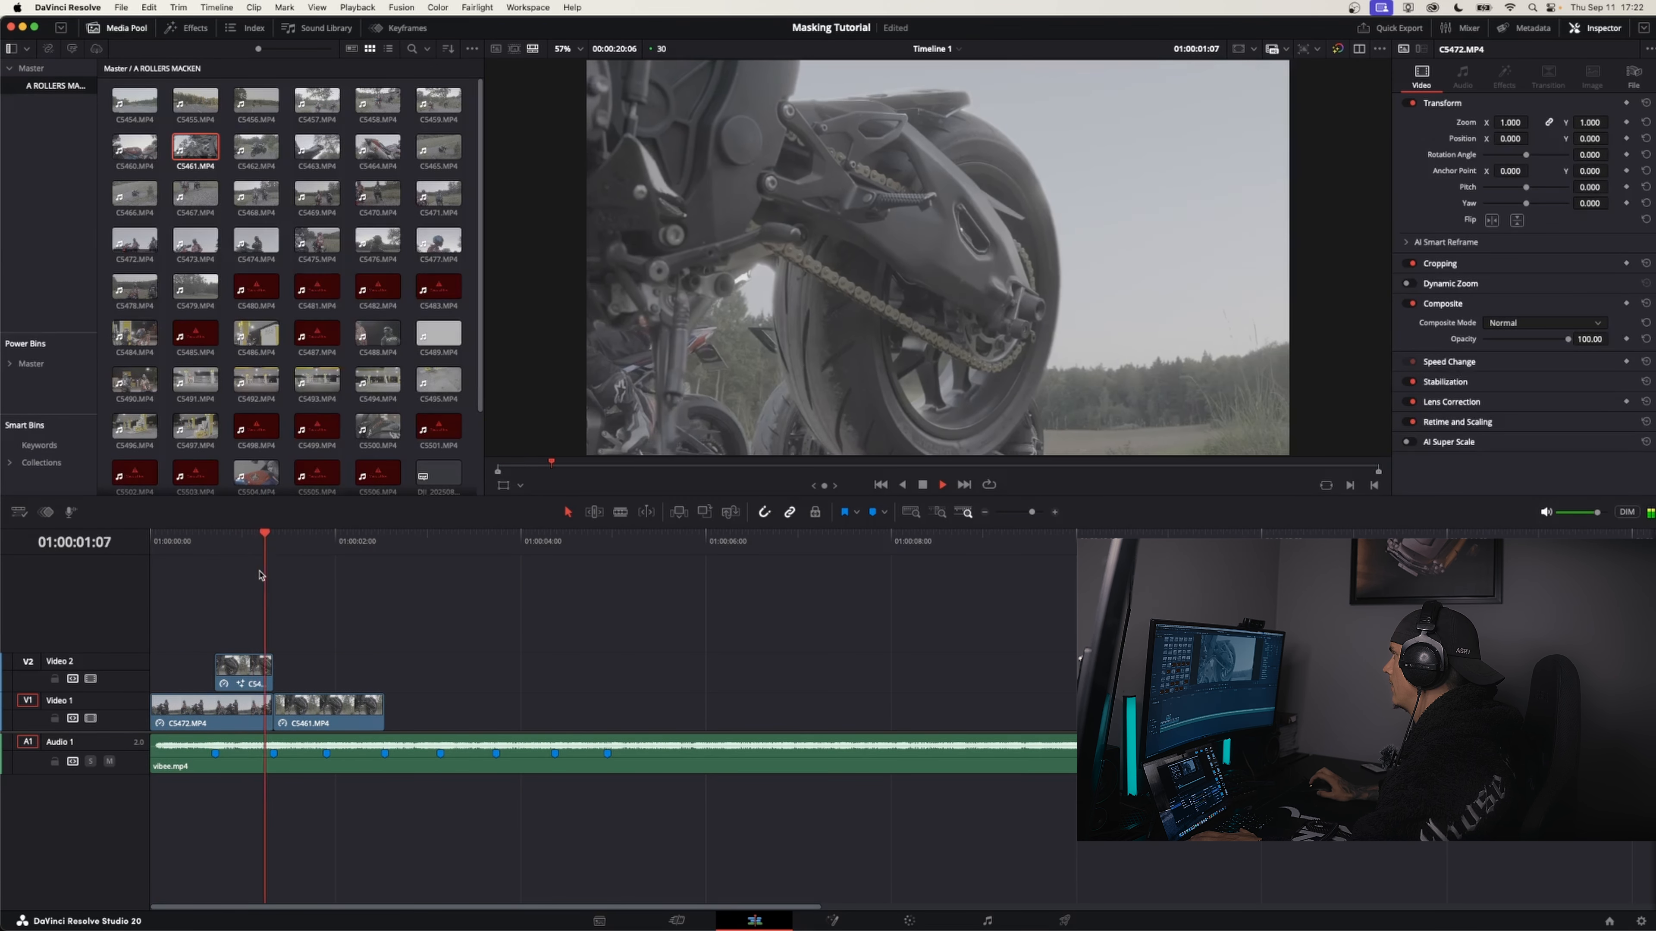
pyautogui.press('space')
pyautogui.press('Home')
pyautogui.press('space')
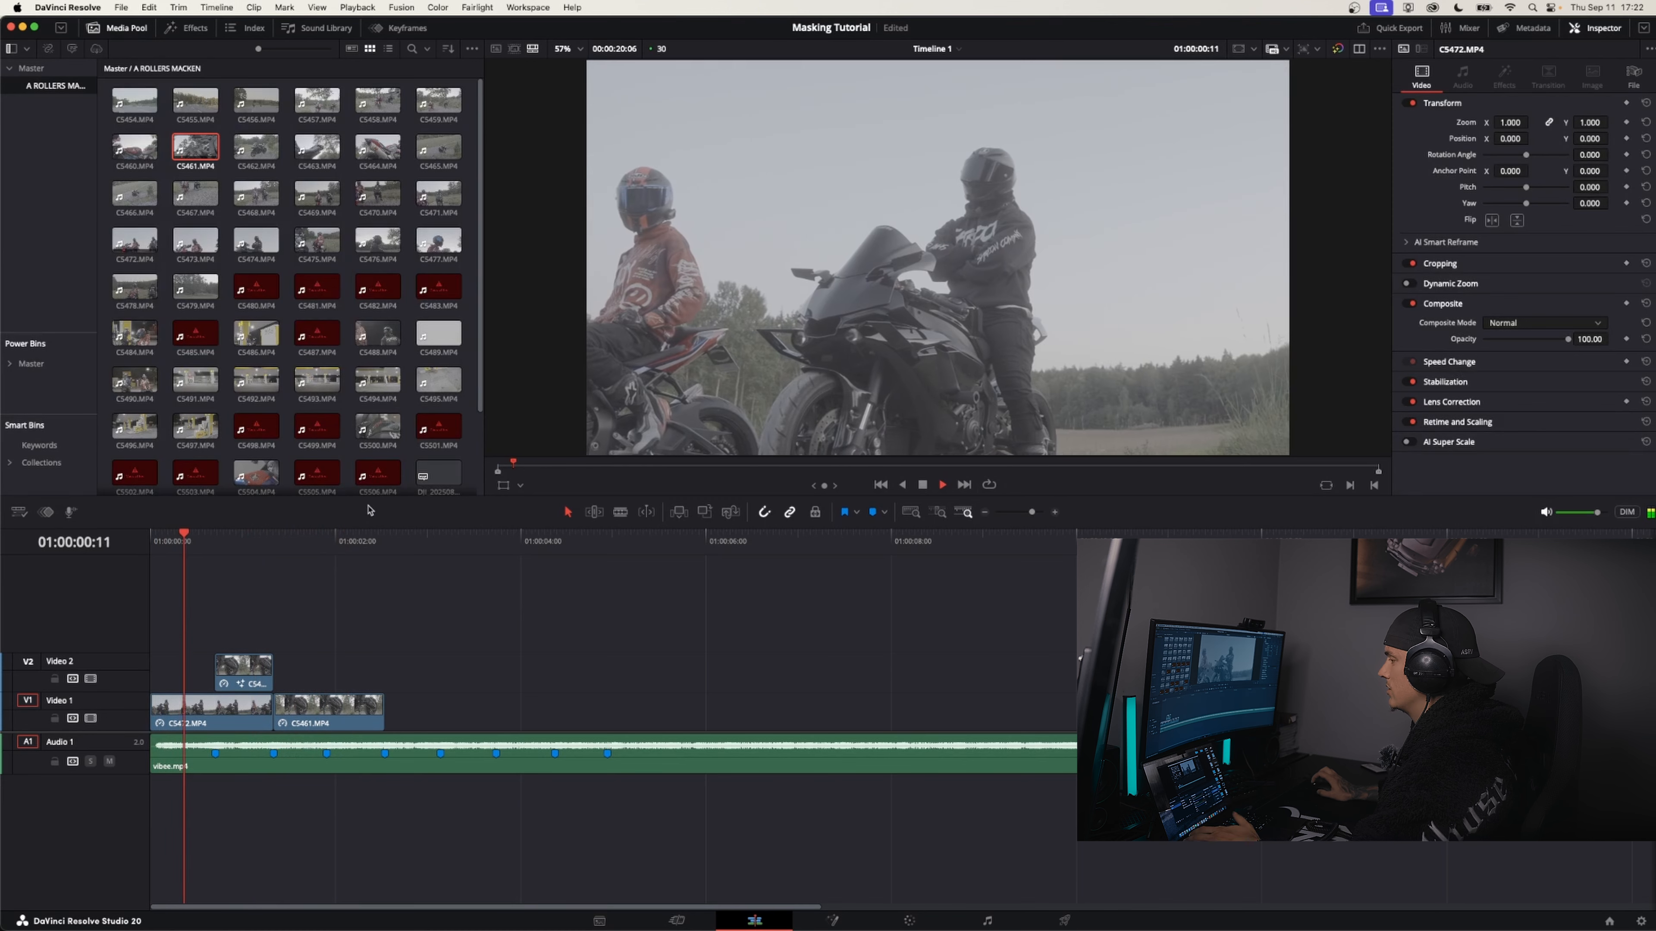
pyautogui.press('space')
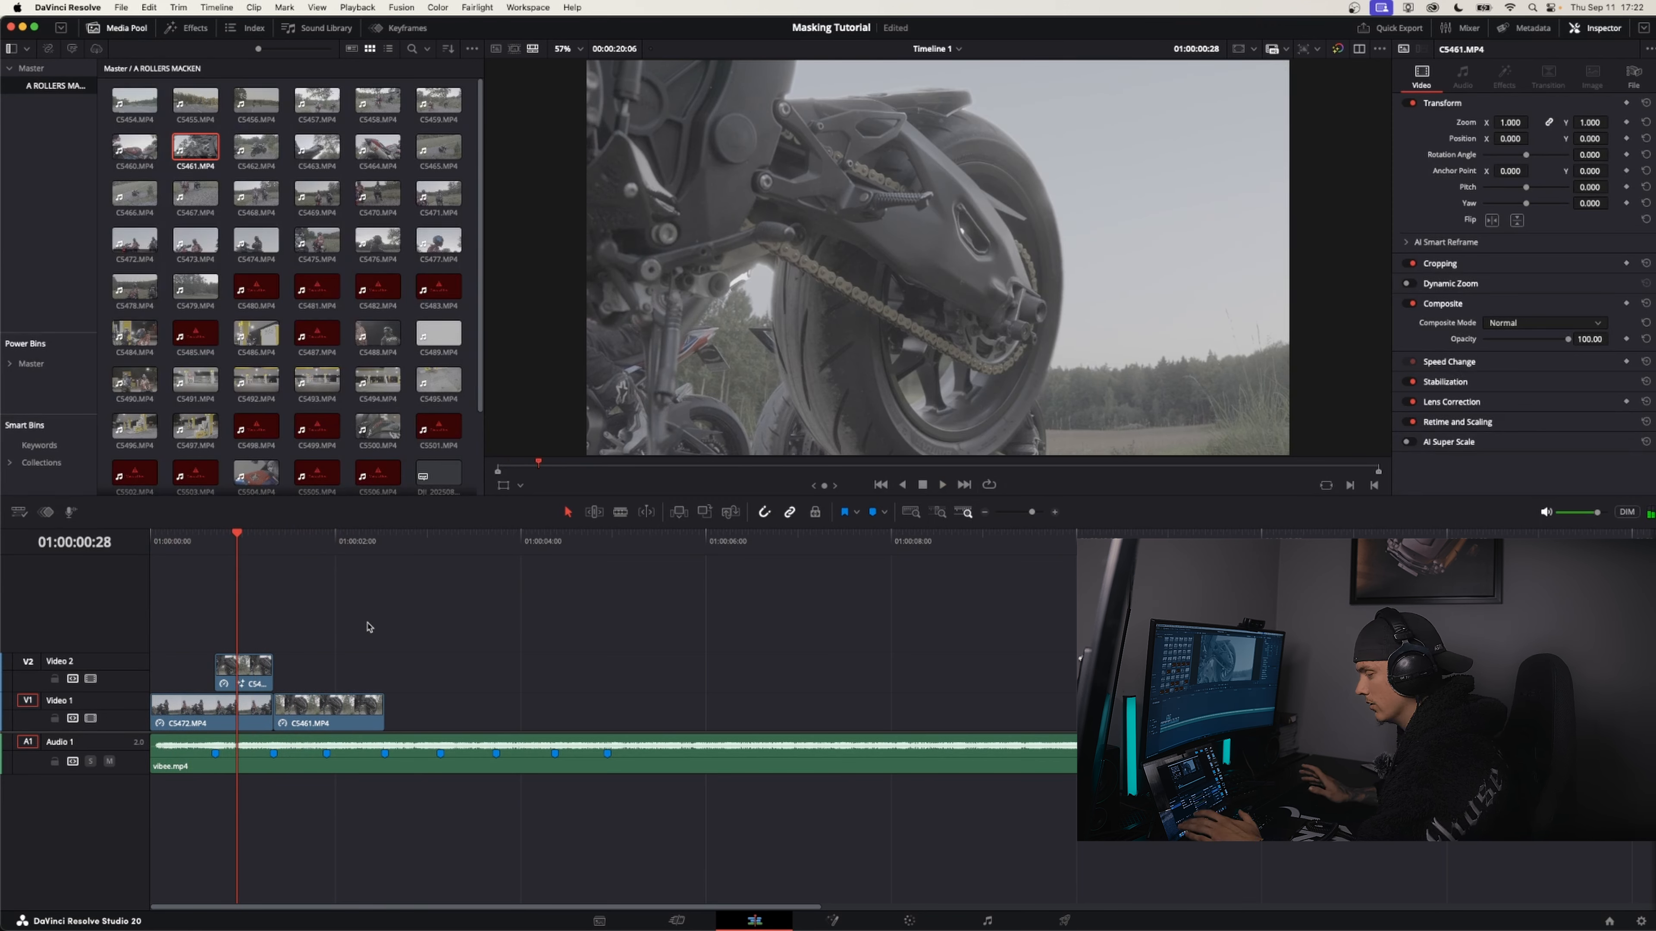
pyautogui.press('super+s')
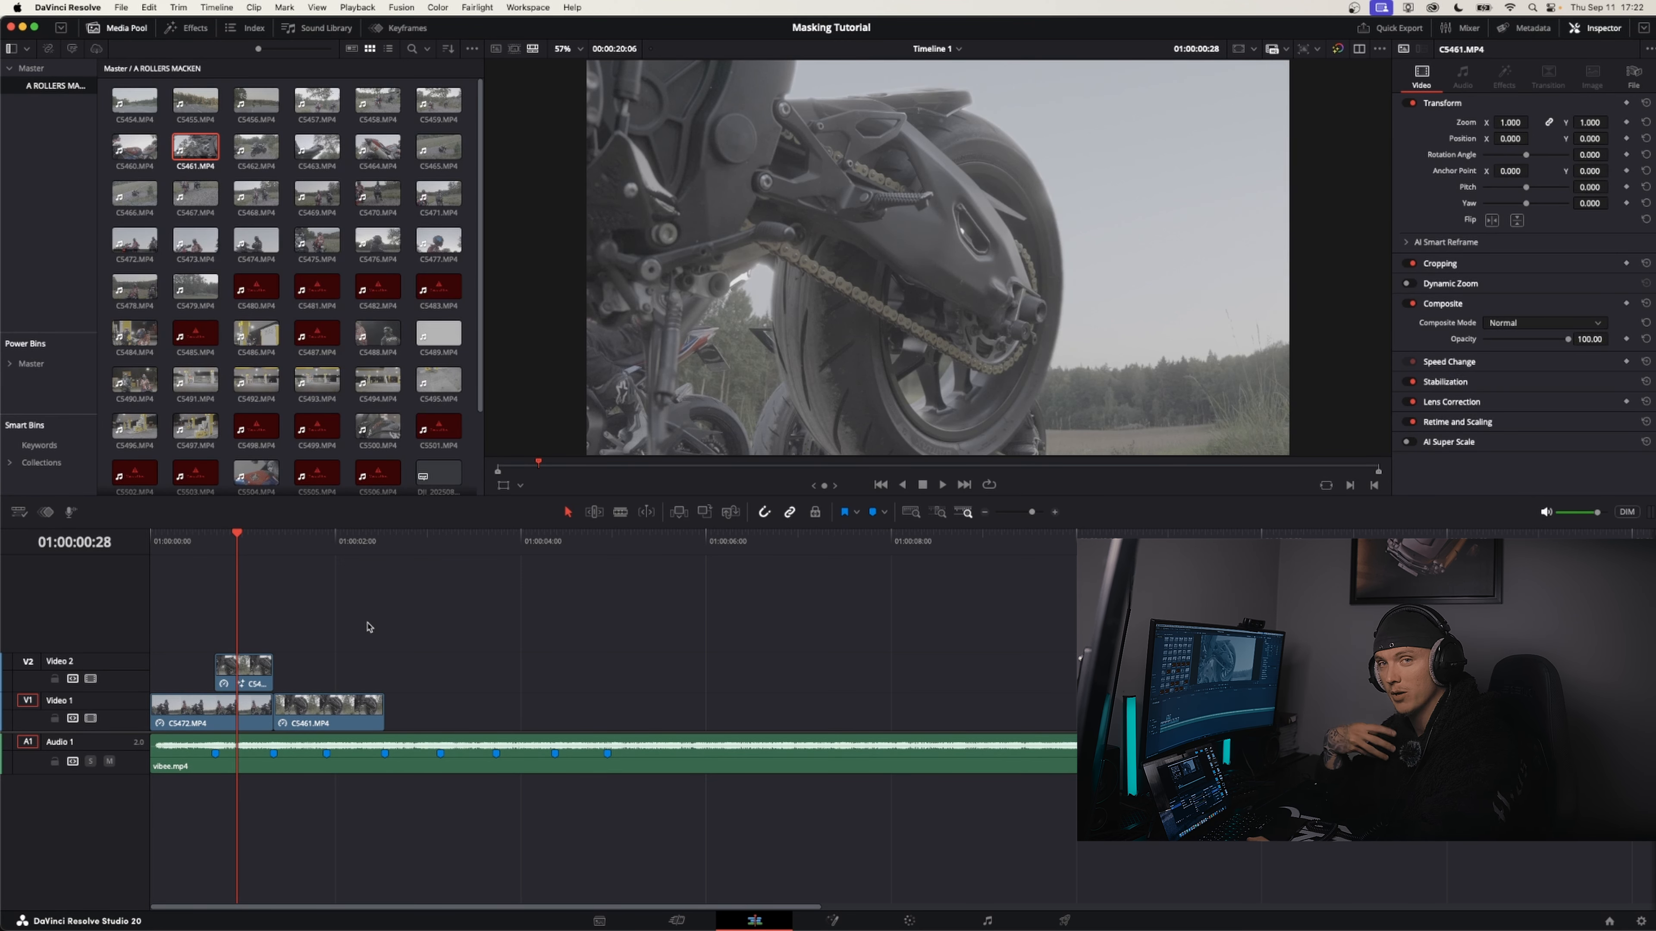
# Play the sequence again from the start and through the first beat markers to check the cutout's timing
pyautogui.click(216, 542)
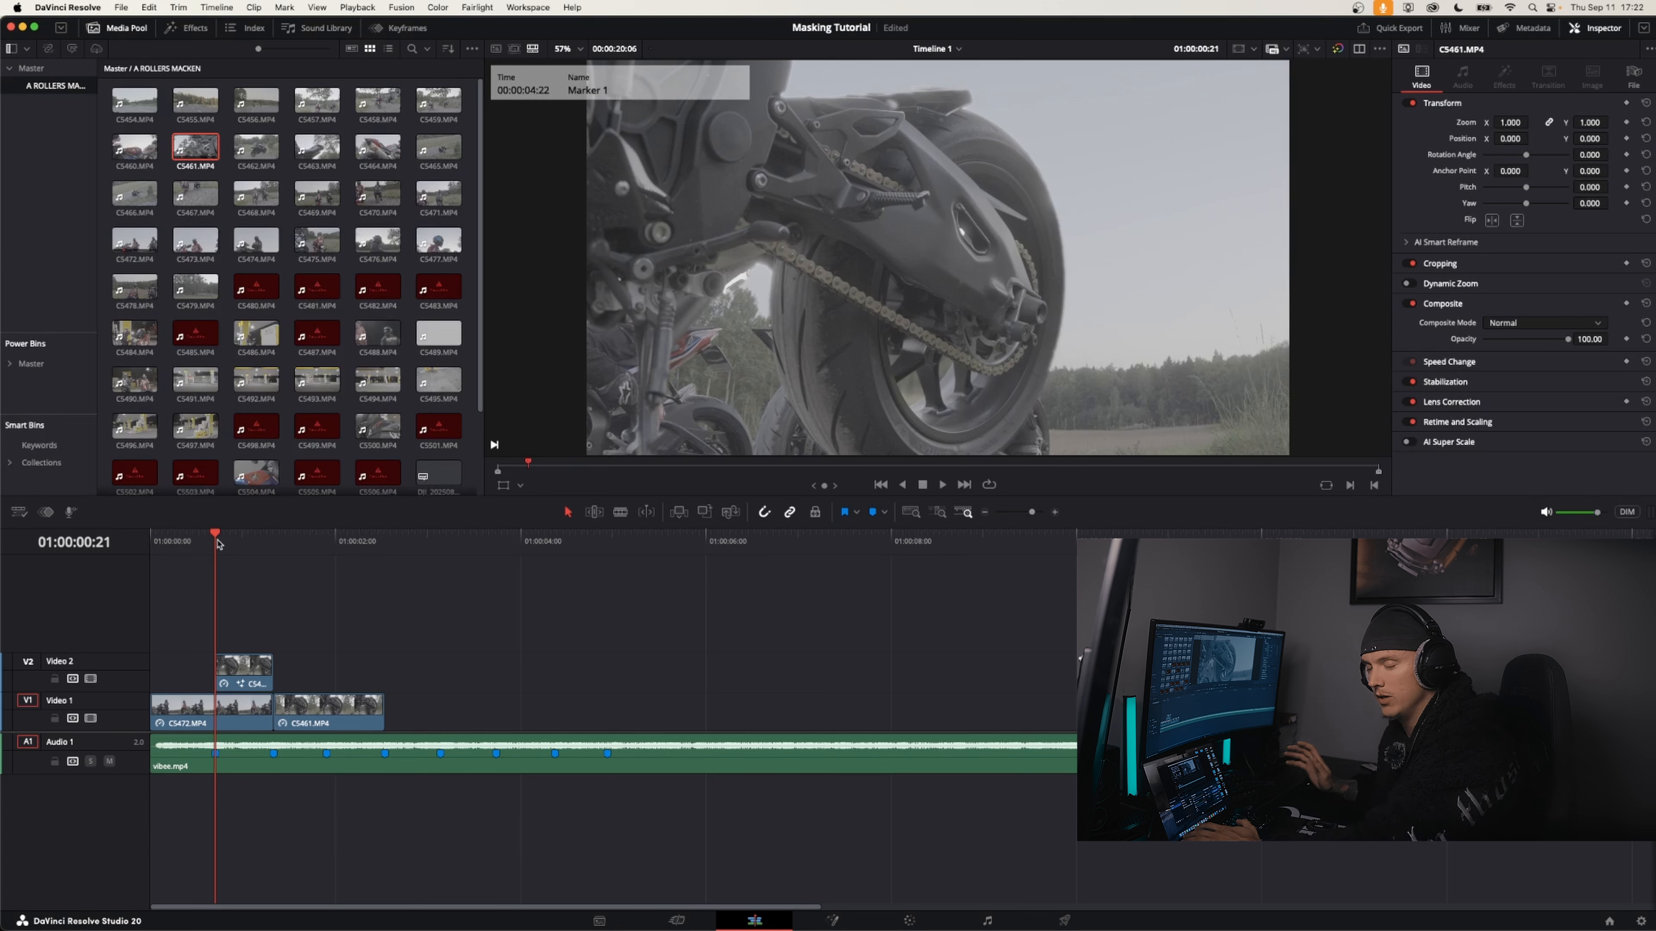
pyautogui.press('Home')
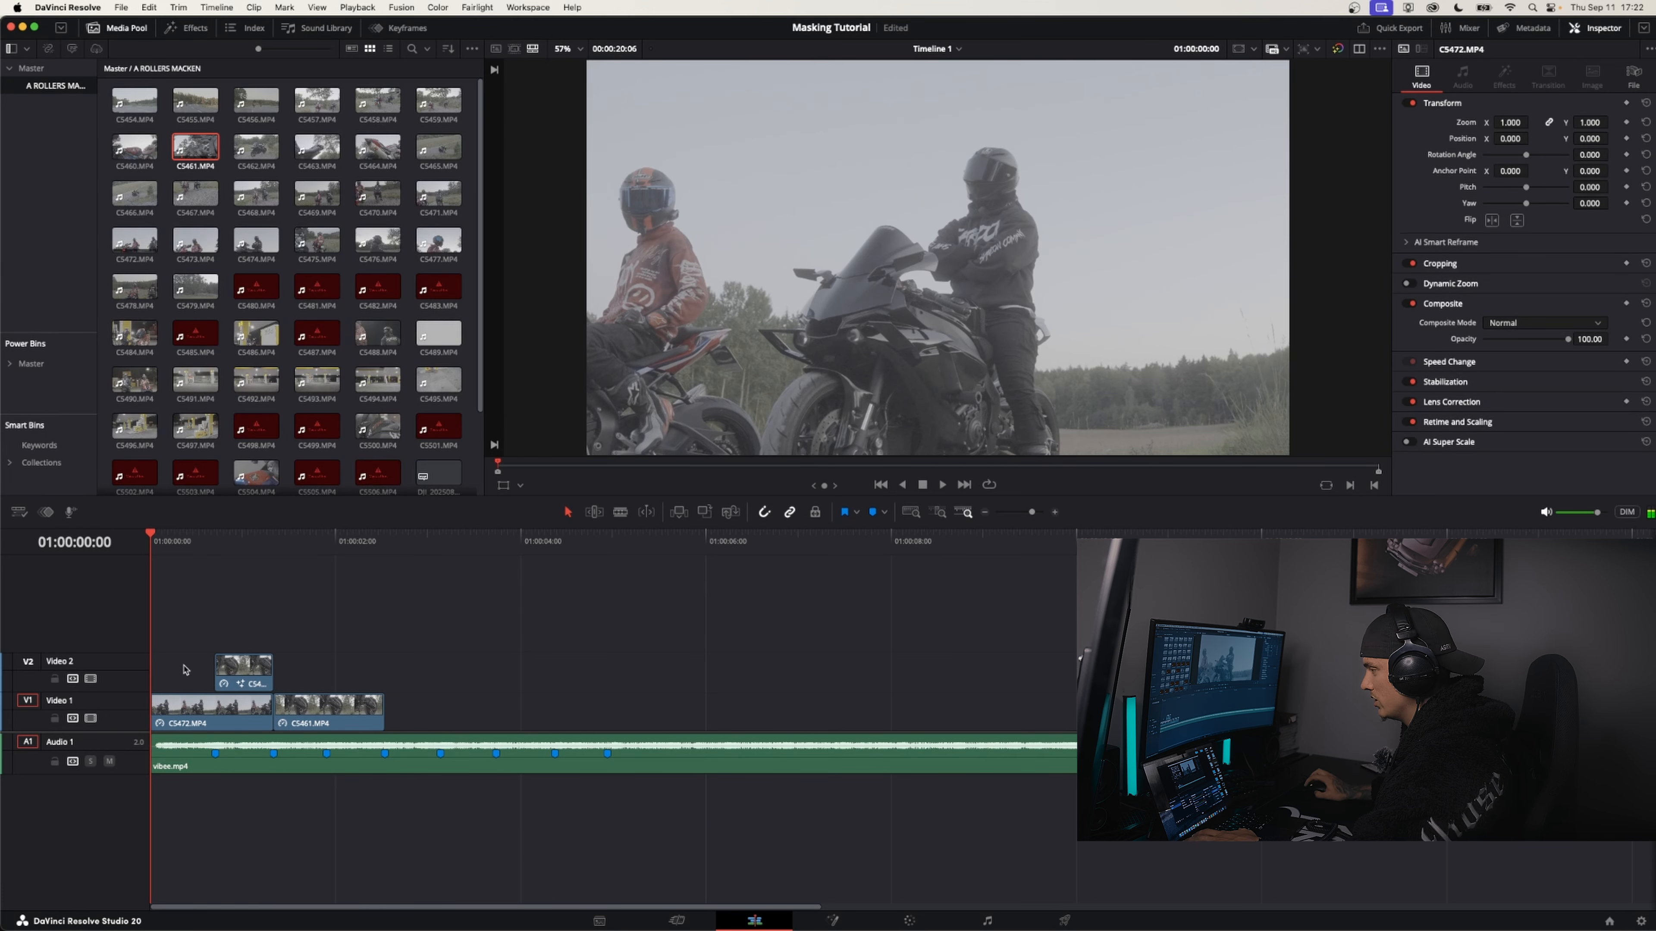
pyautogui.press('space')
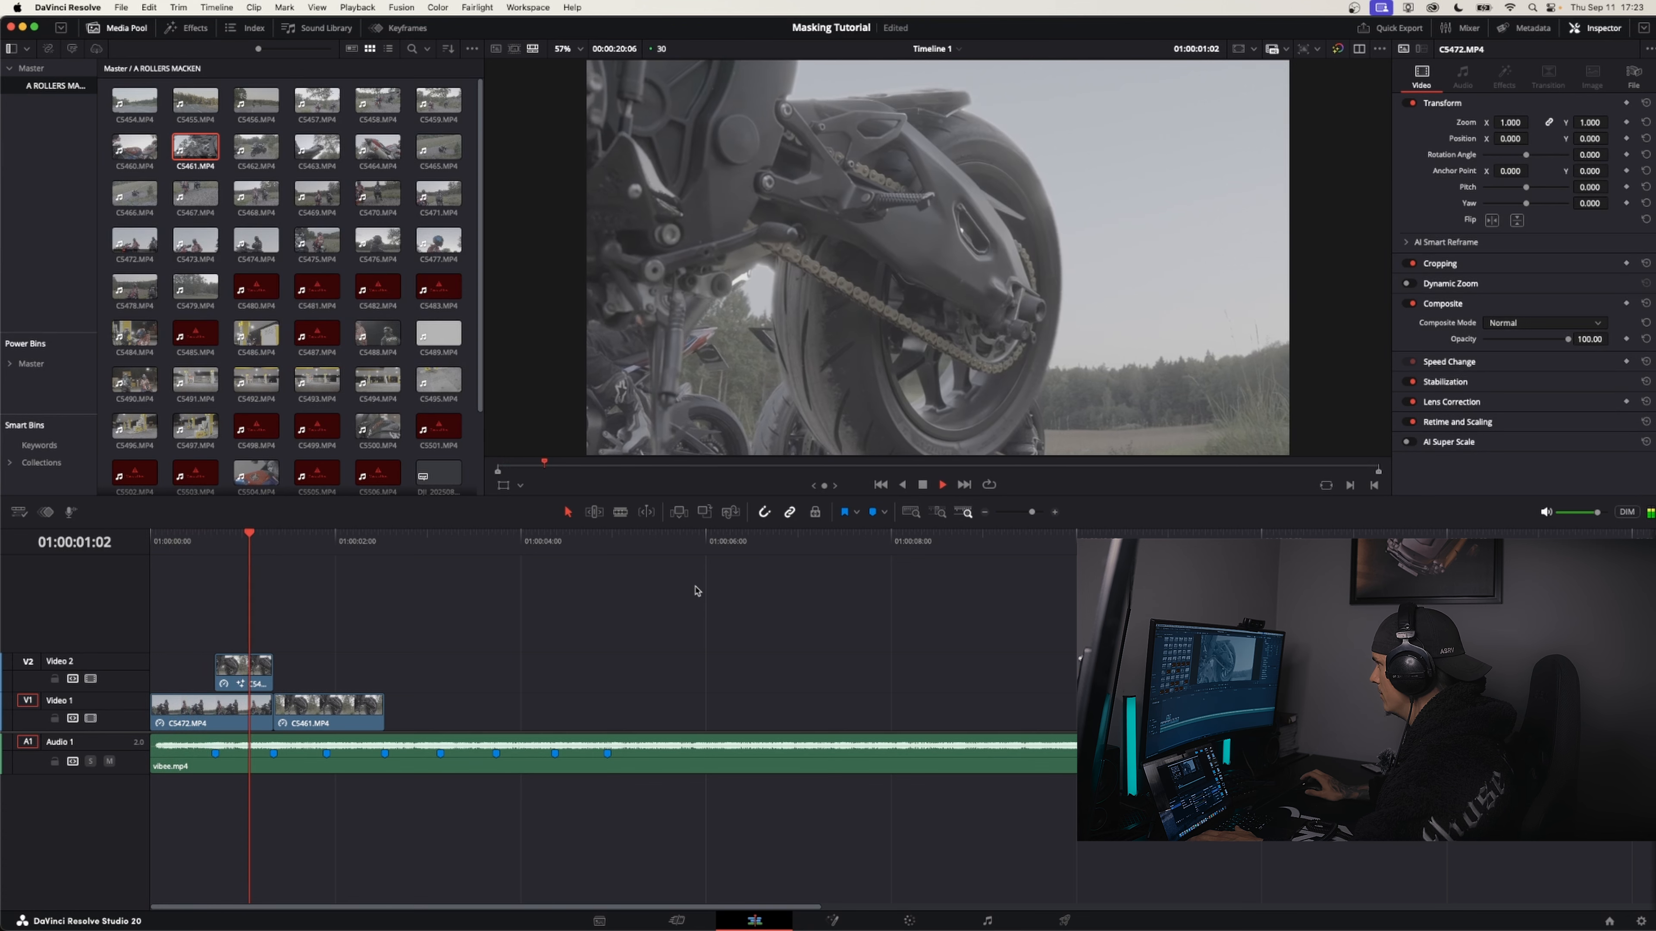
pyautogui.moveTo(313, 541); pyautogui.dragTo(53, 550)
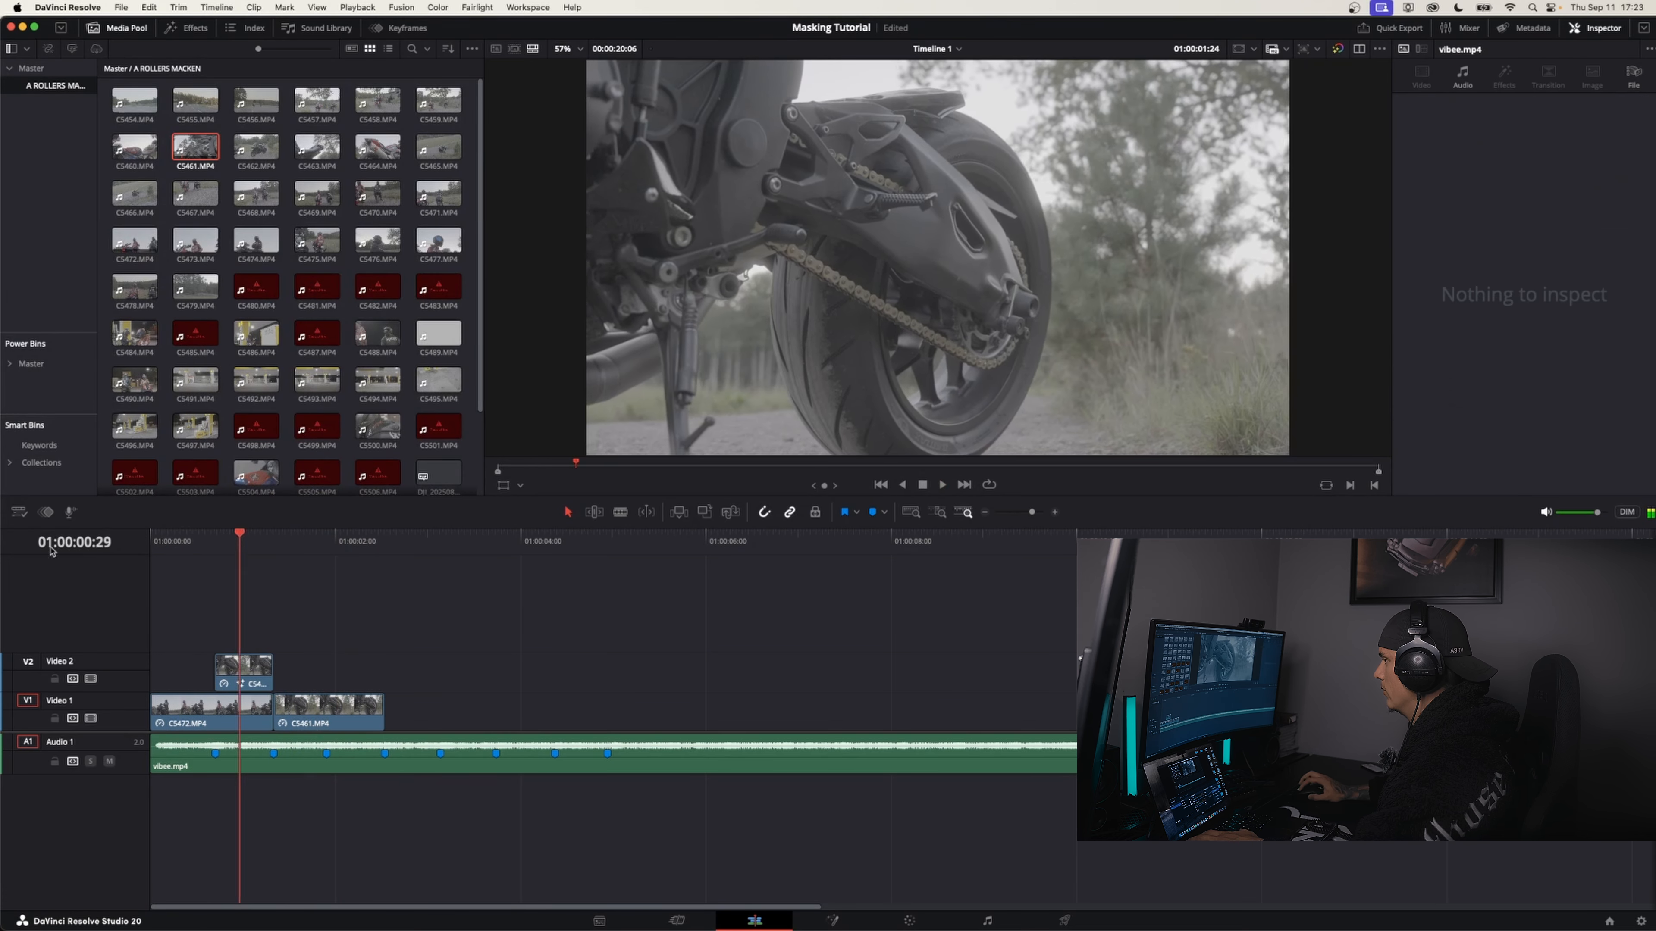
pyautogui.press('space')
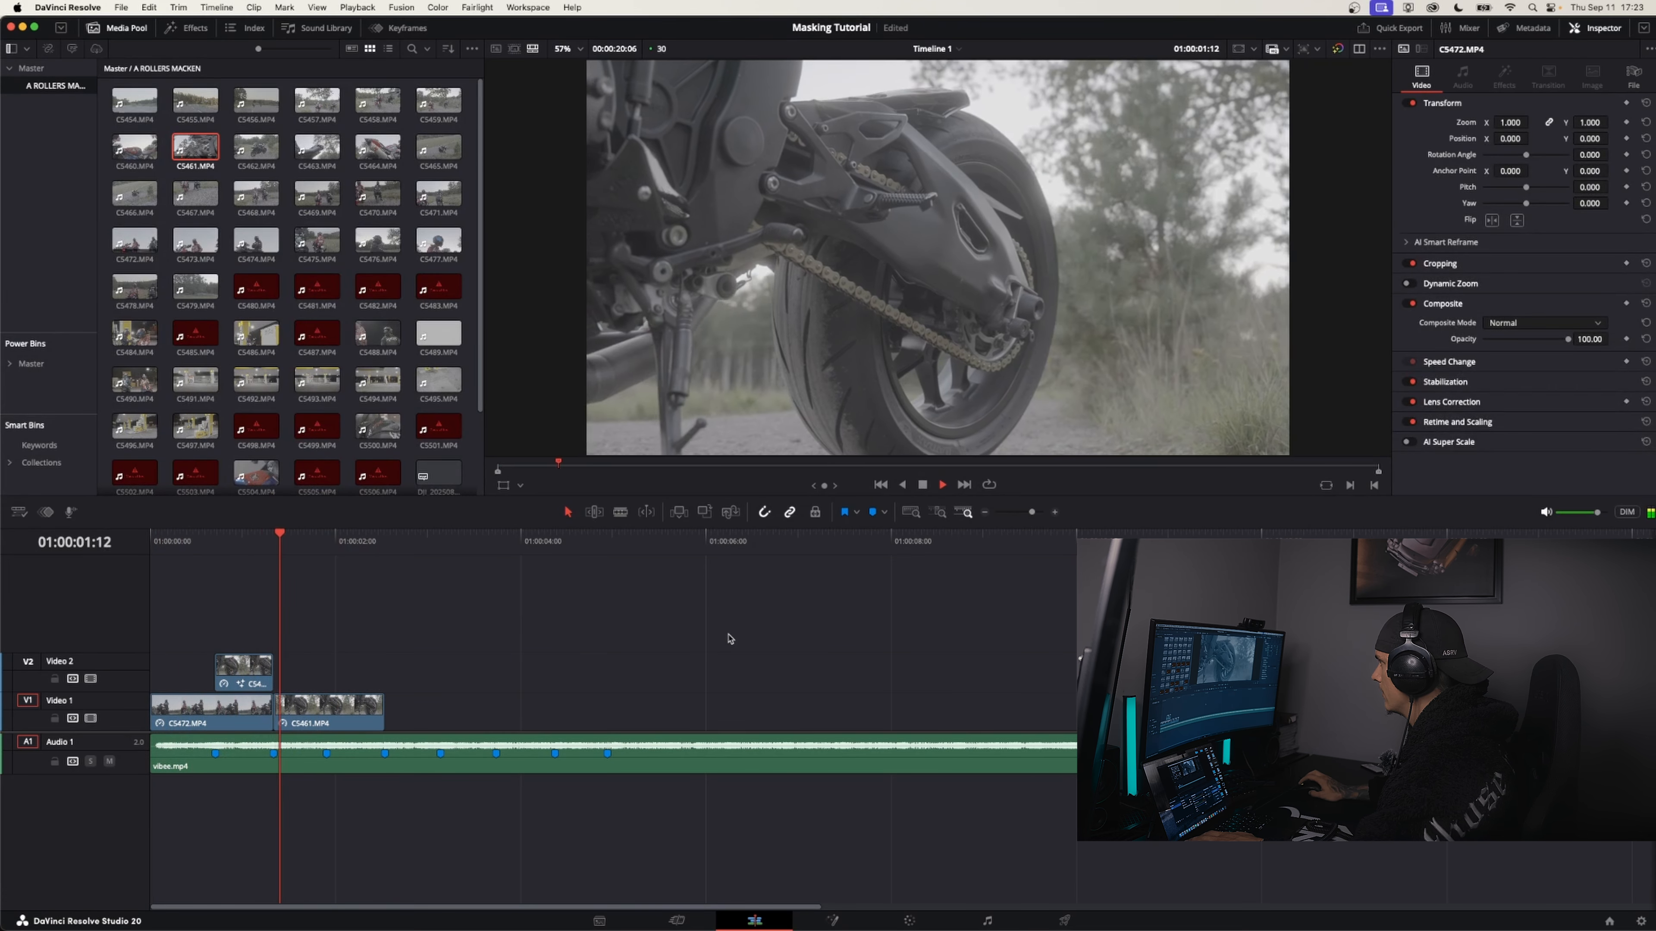
pyautogui.moveTo(349, 540); pyautogui.dragTo(110, 551)
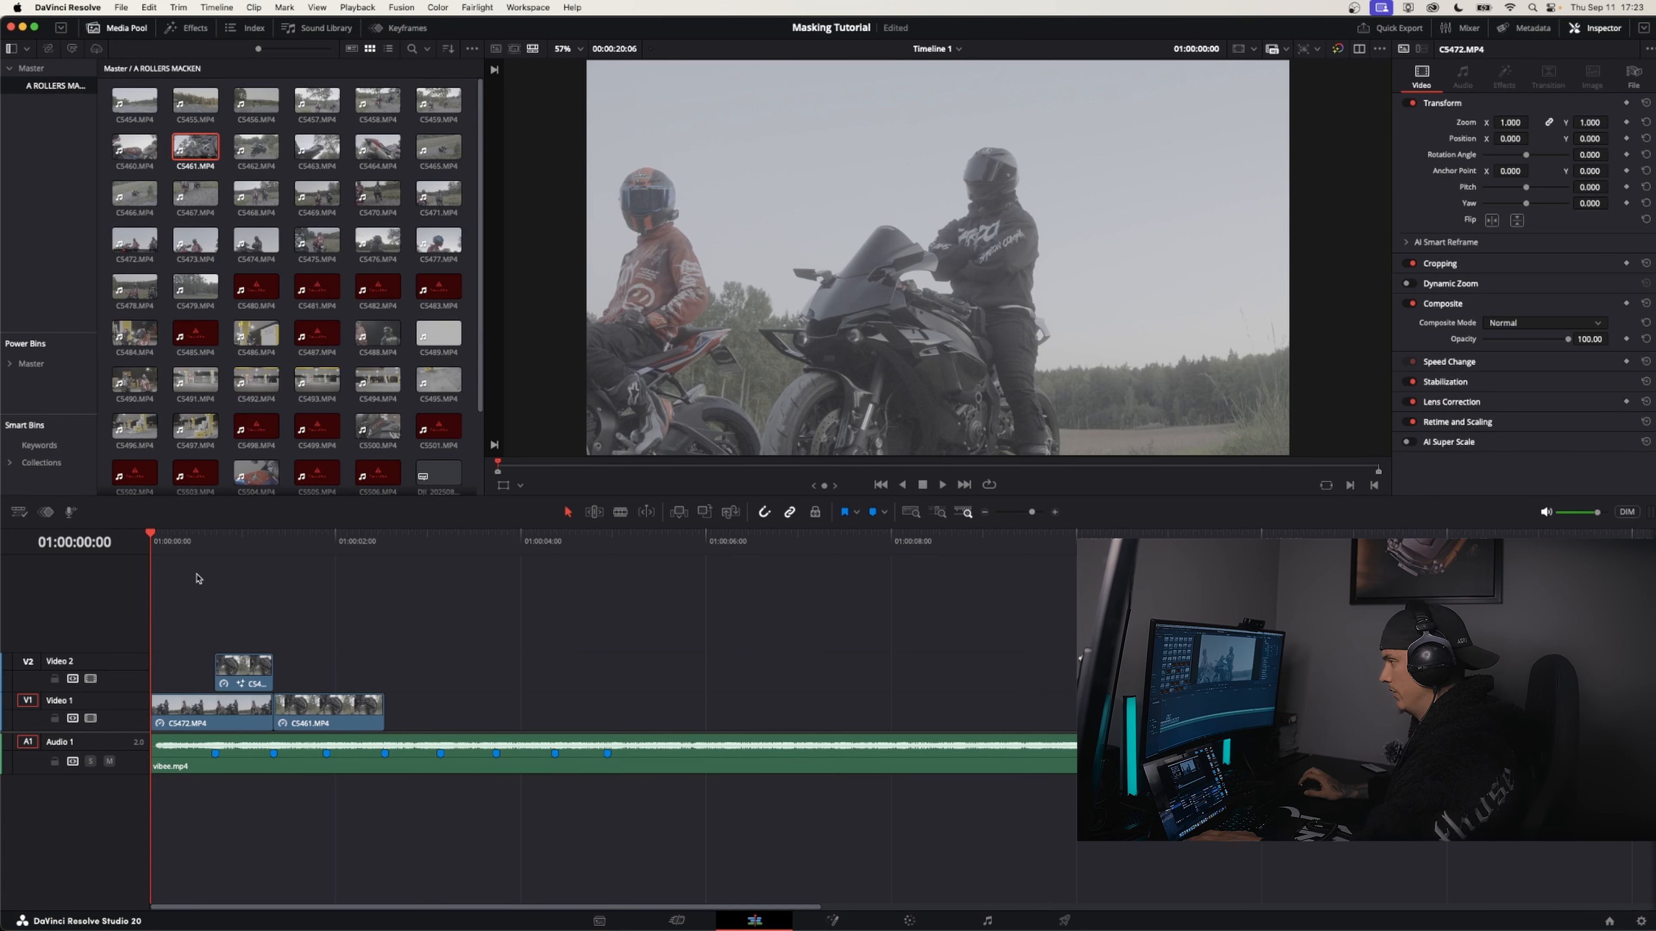
# Add clip C5464 to an empty stretch of the timeline on Video 3, unlink its audio and delete the audio part
pyautogui.click(324, 545)
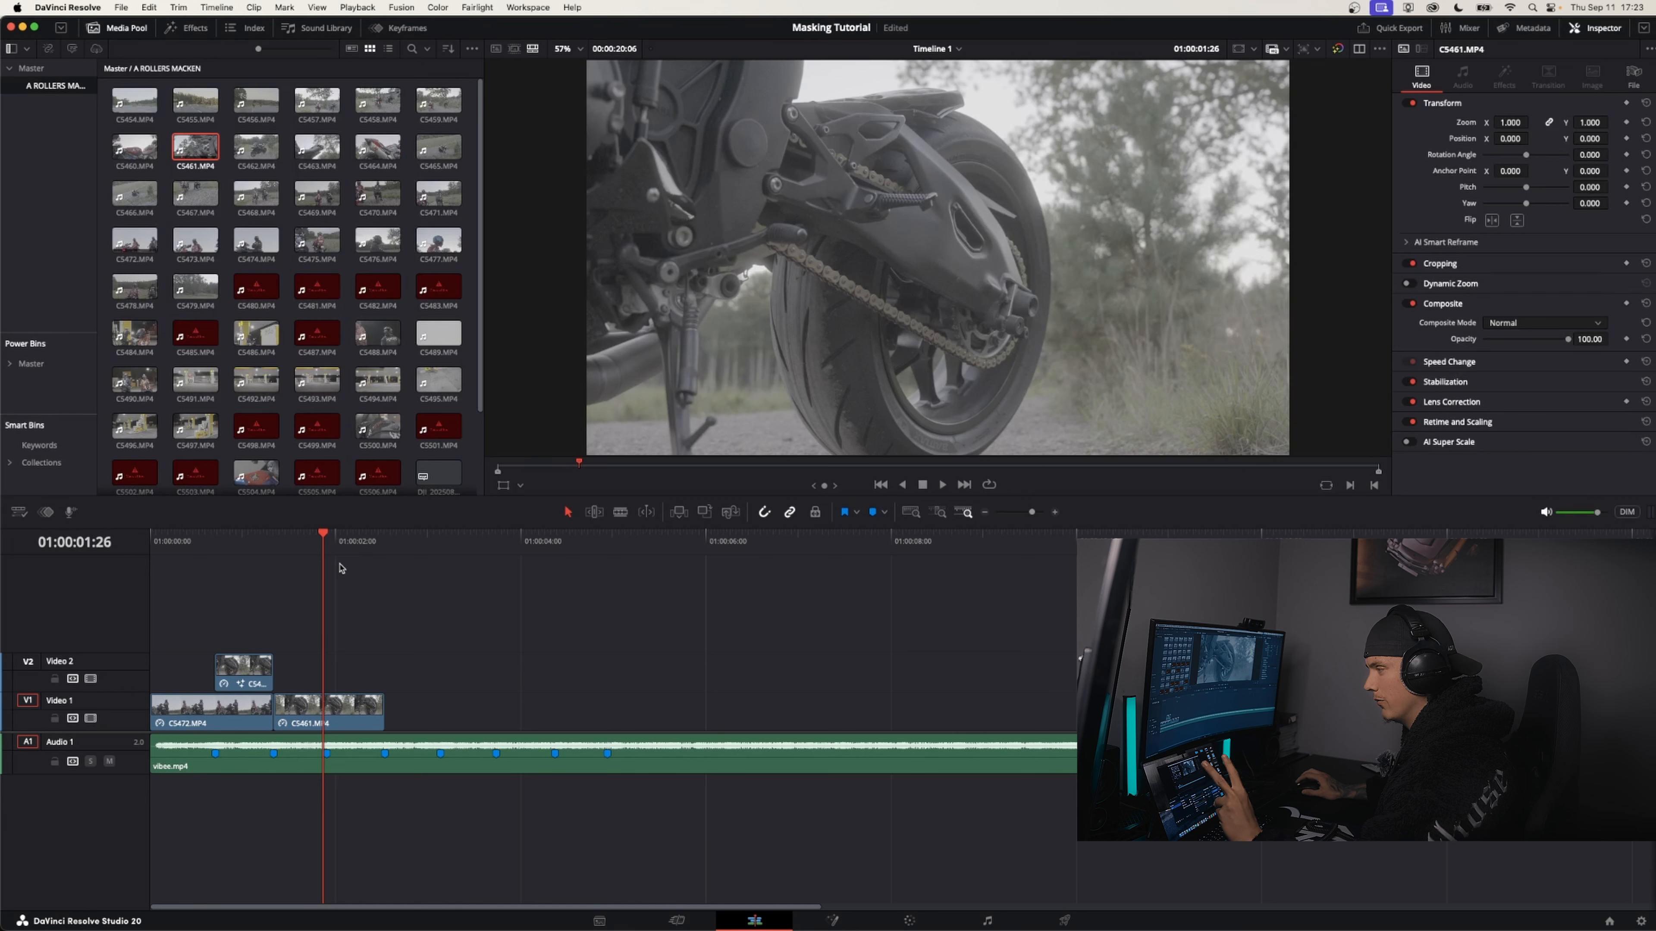
pyautogui.moveTo(317, 547); pyautogui.dragTo(327, 548)
pyautogui.scroll(-5, 327, 548)
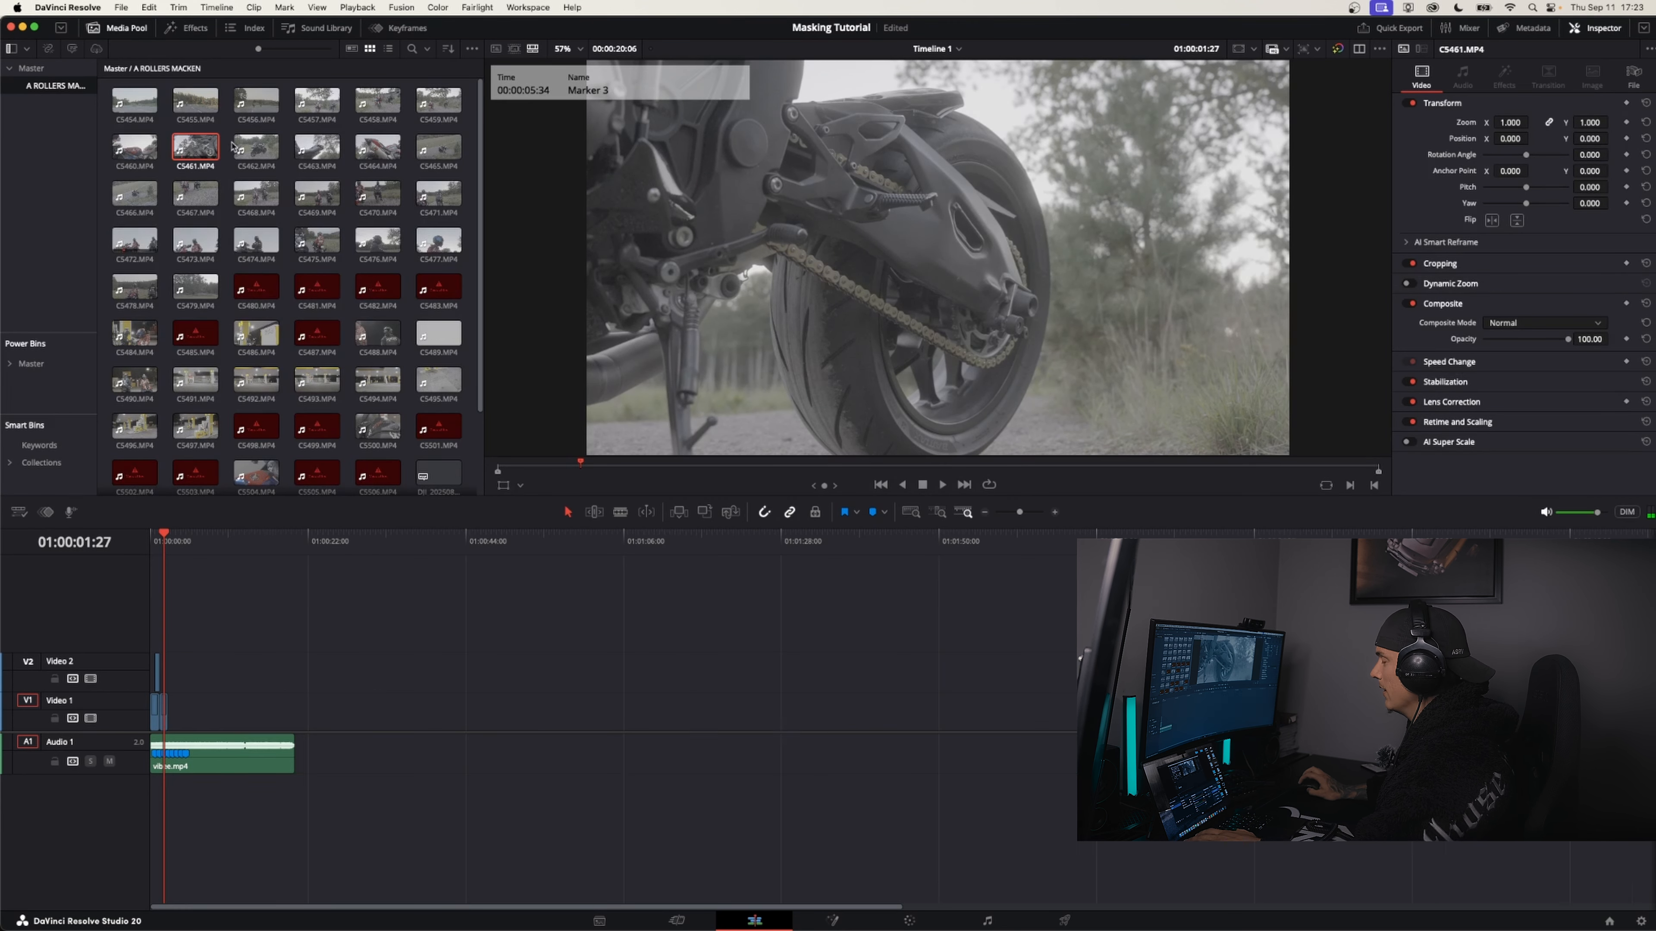
pyautogui.moveTo(393, 151); pyautogui.dragTo(389, 638)
pyautogui.rightClick(434, 629)
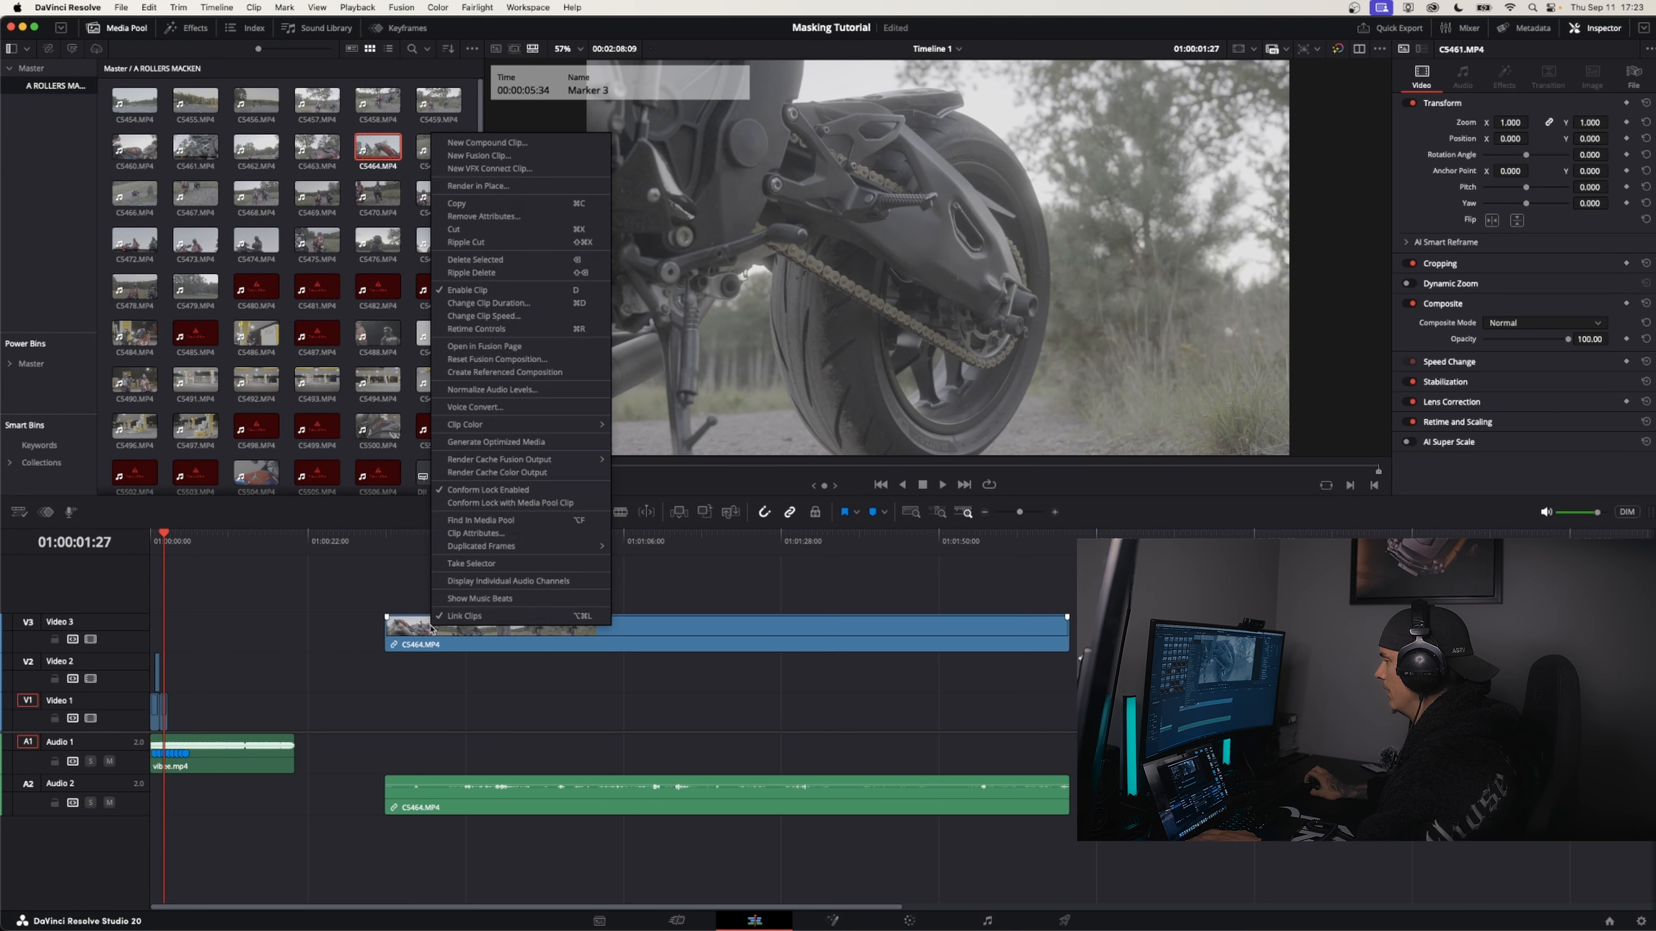
pyautogui.click(456, 617)
pyautogui.click(465, 580)
pyautogui.rightClick(463, 626)
pyautogui.click(412, 591)
pyautogui.click(490, 799)
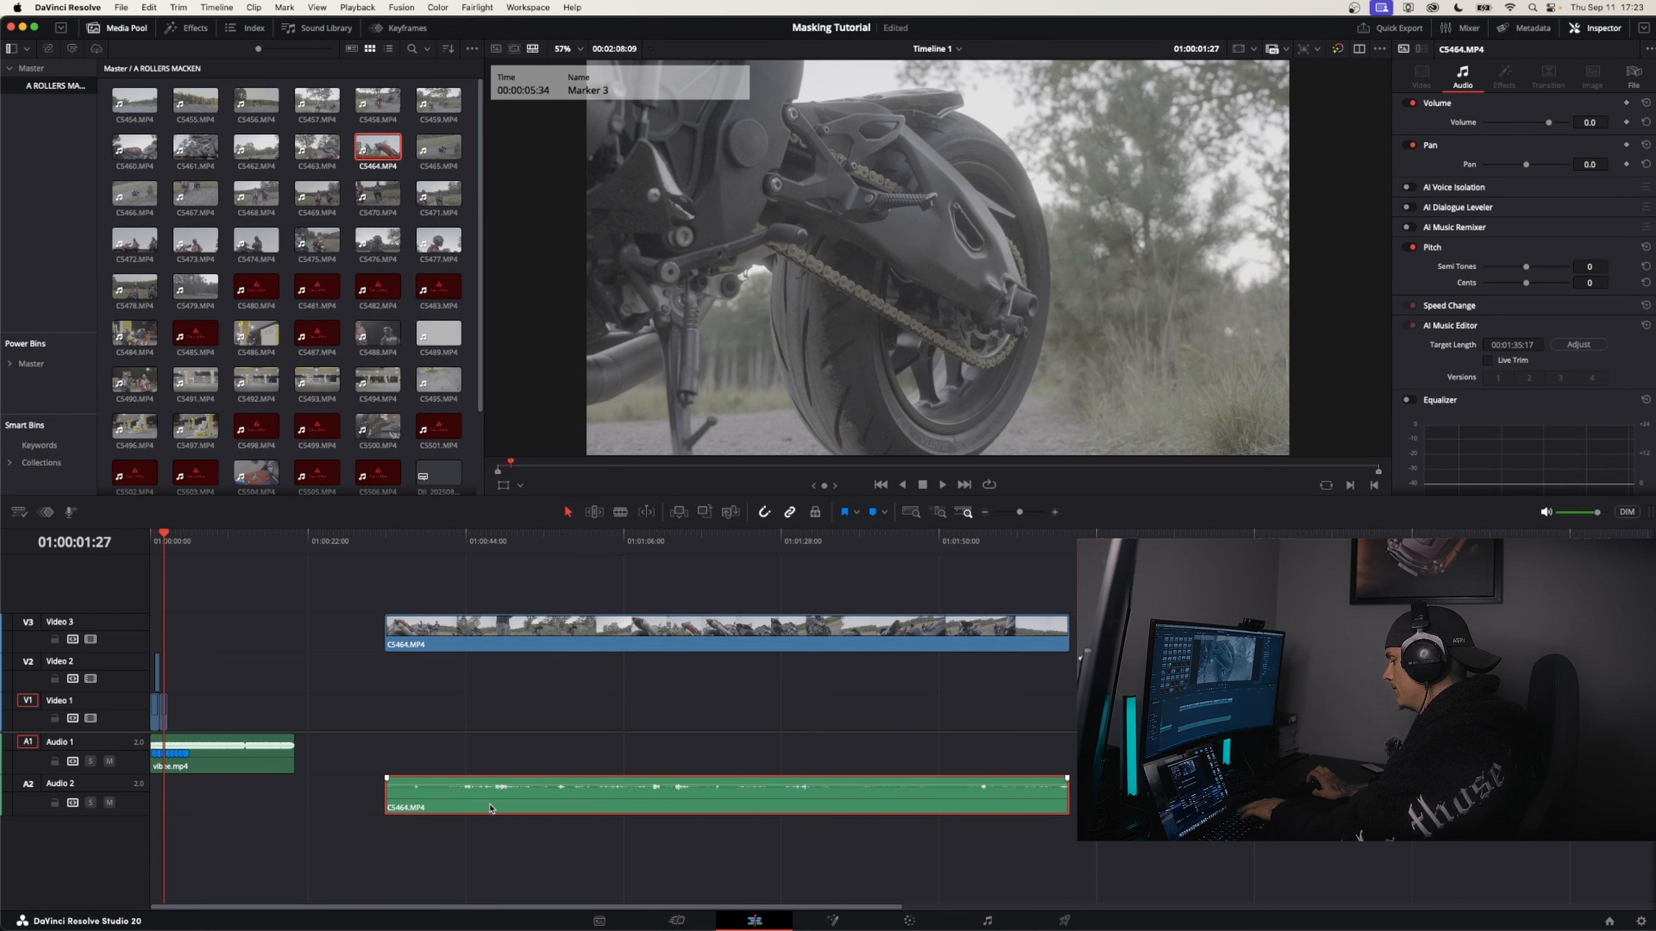
pyautogui.press('BackSpace')
# Split clip C5464 at 01:01:36:18 and delete the part before the cut
pyautogui.moveTo(840, 540); pyautogui.dragTo(843, 539)
pyautogui.click(867, 641)
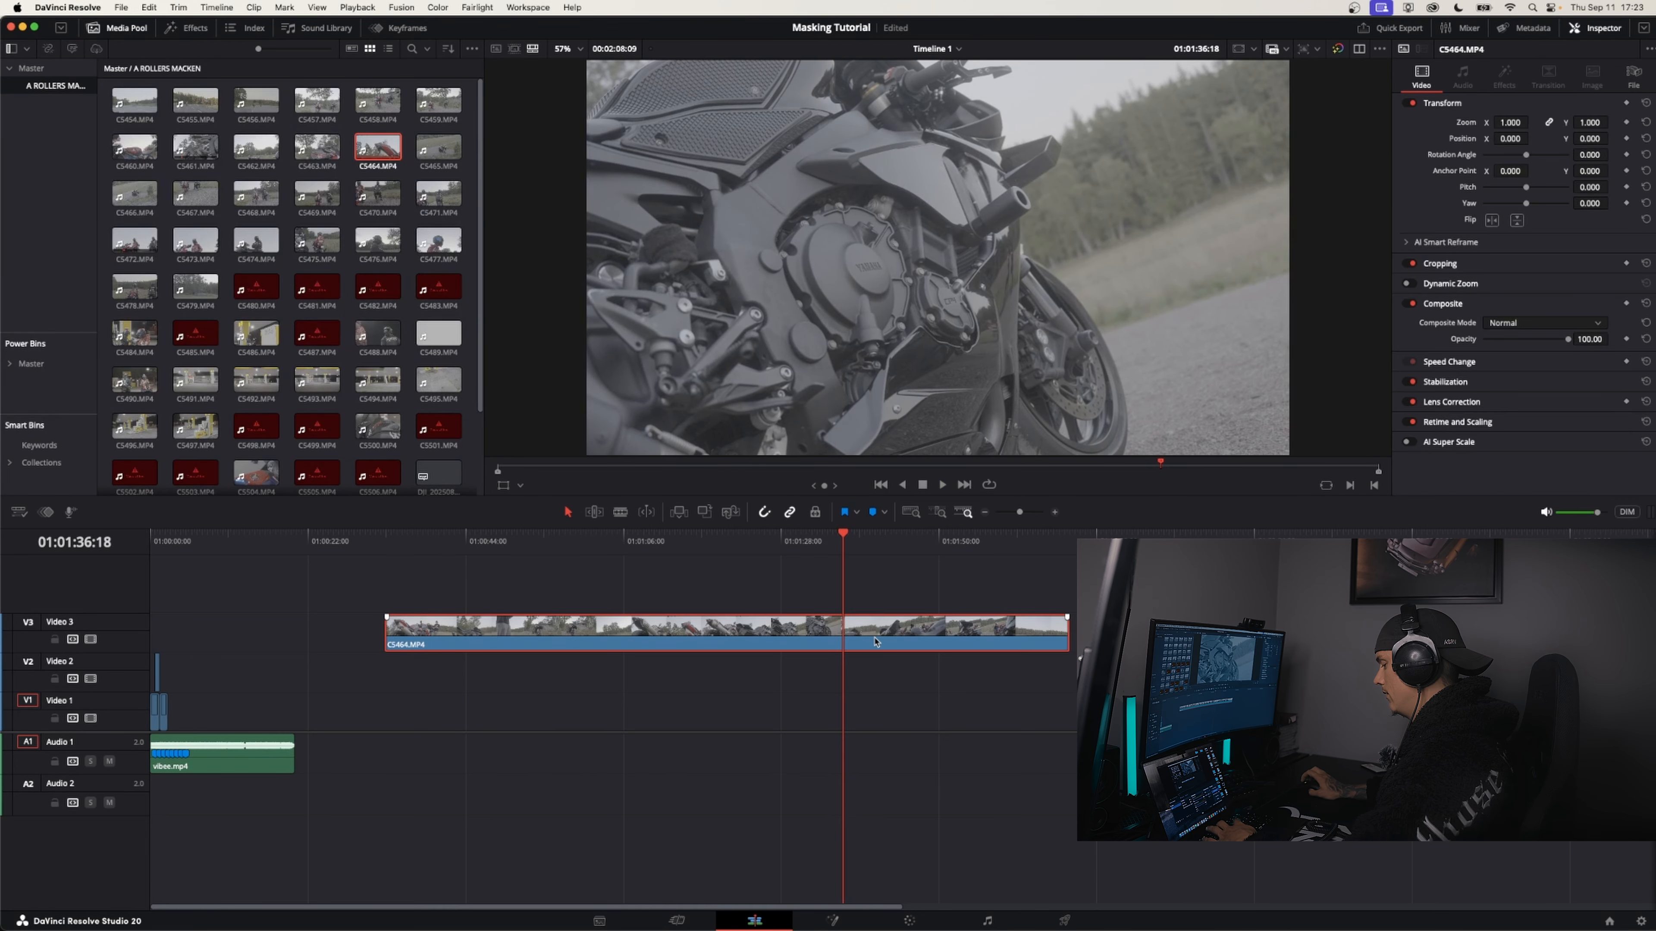
pyautogui.press('super+b')
pyautogui.press('BackSpace')
# Move the remaining C5464 clip down to Video 1 and set its speed to 50%
pyautogui.moveTo(866, 640); pyautogui.dragTo(267, 706)
pyautogui.rightClick(280, 689)
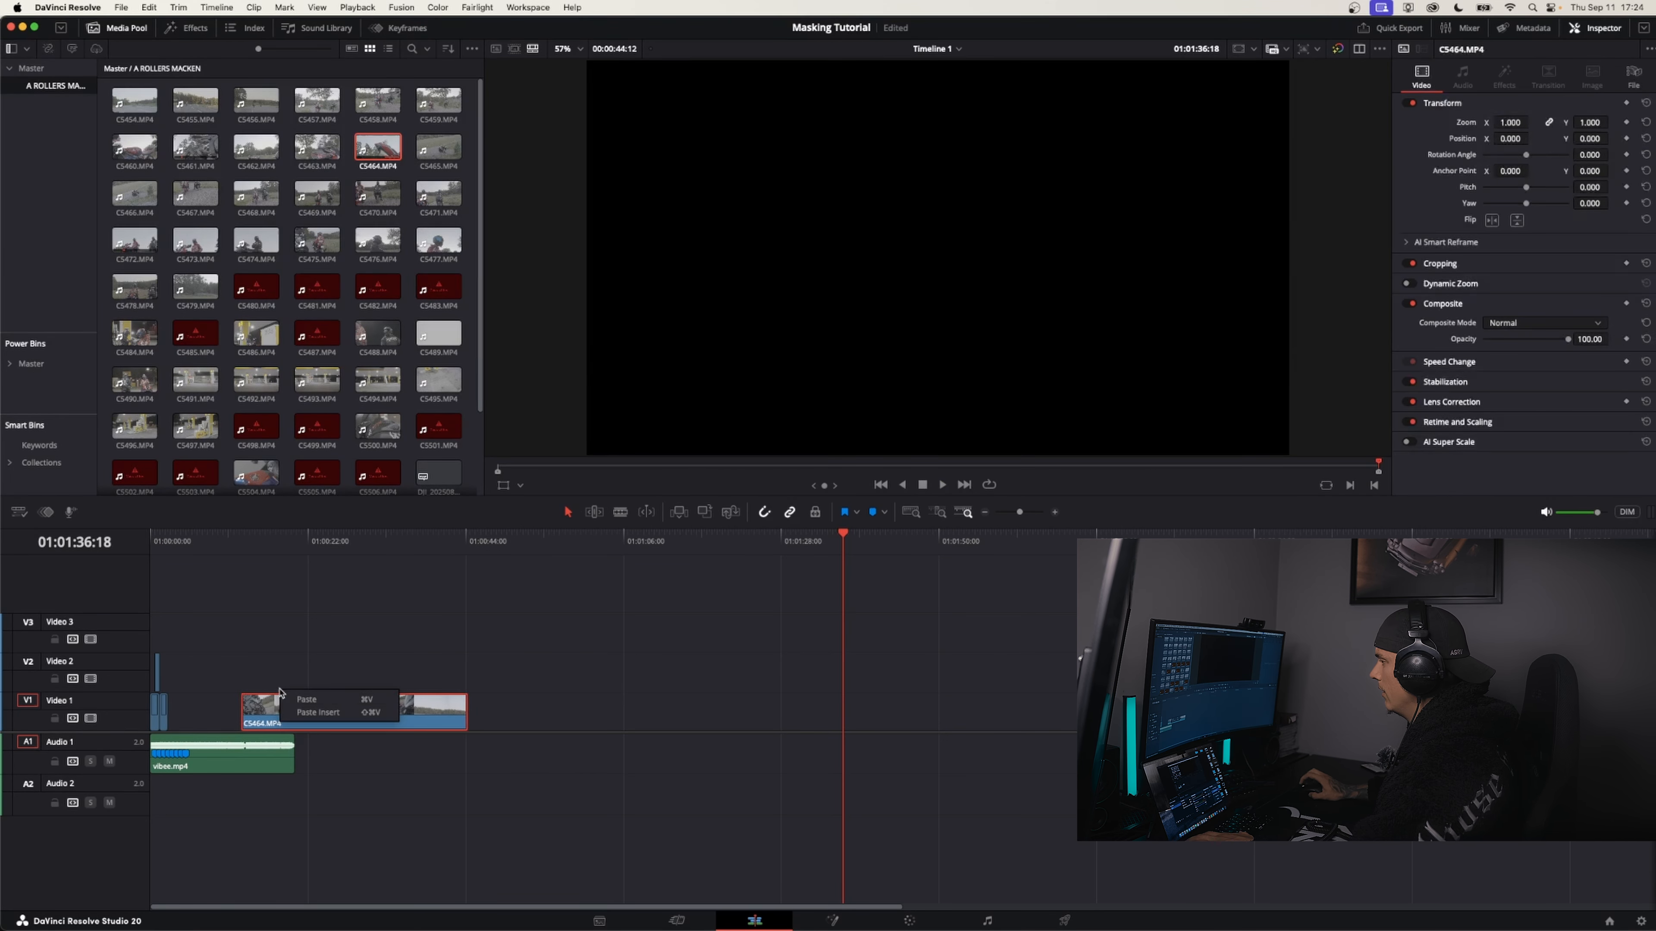
pyautogui.click(280, 689)
pyautogui.rightClick(253, 714)
pyautogui.click(293, 474)
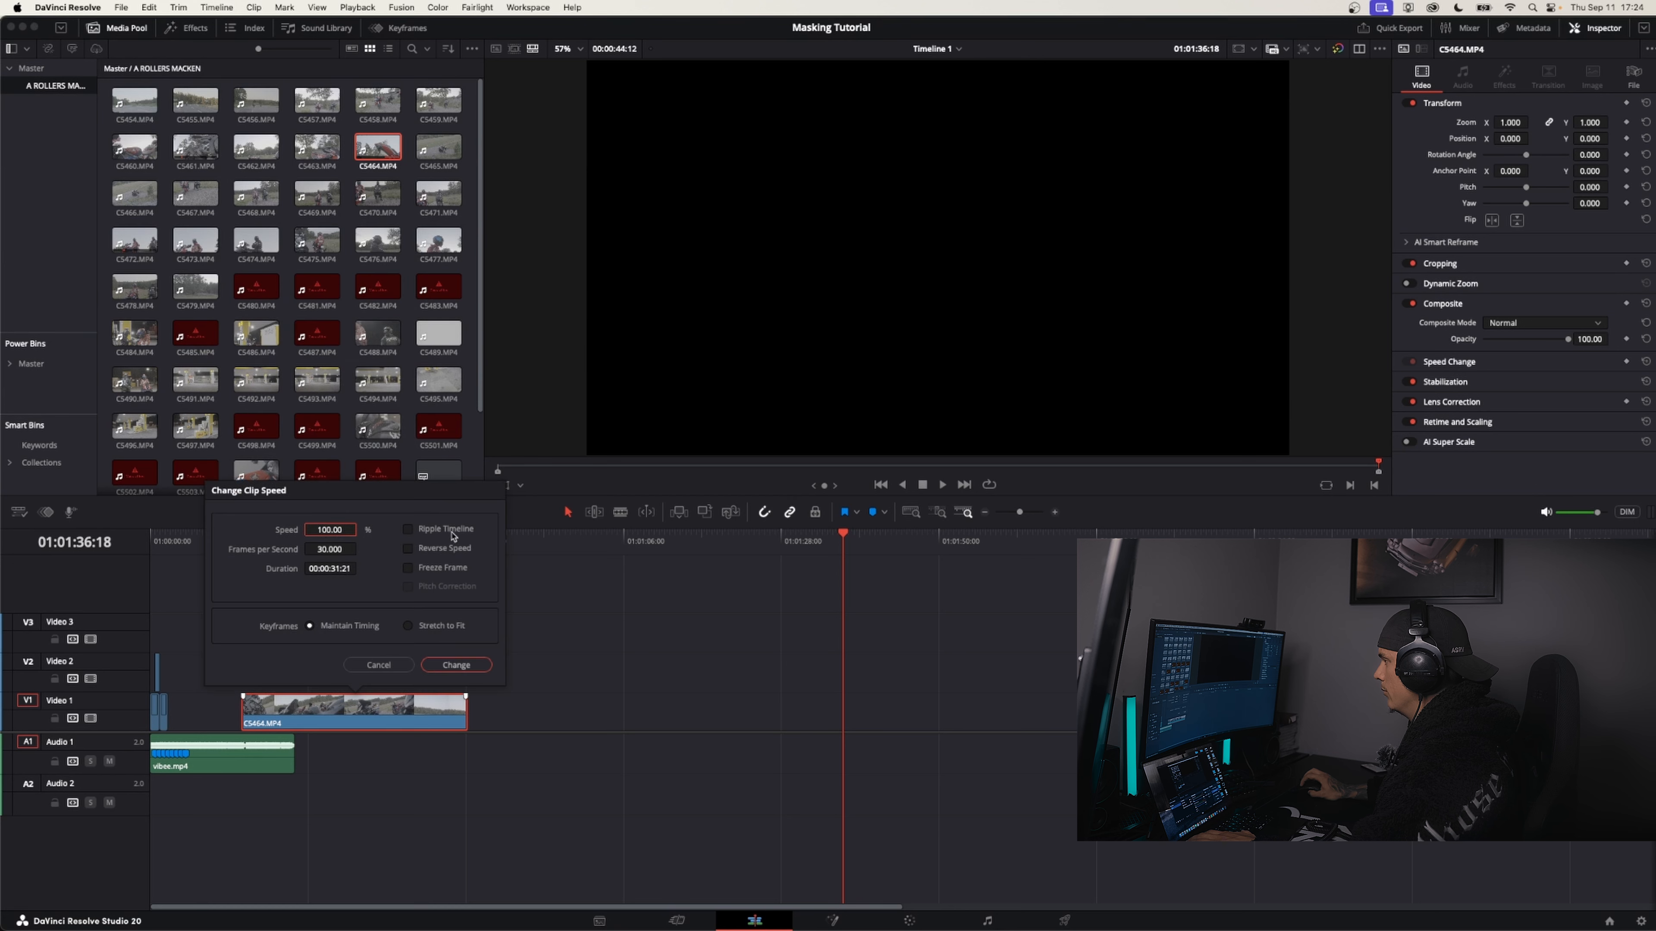
pyautogui.write('50')
pyautogui.press('Return')
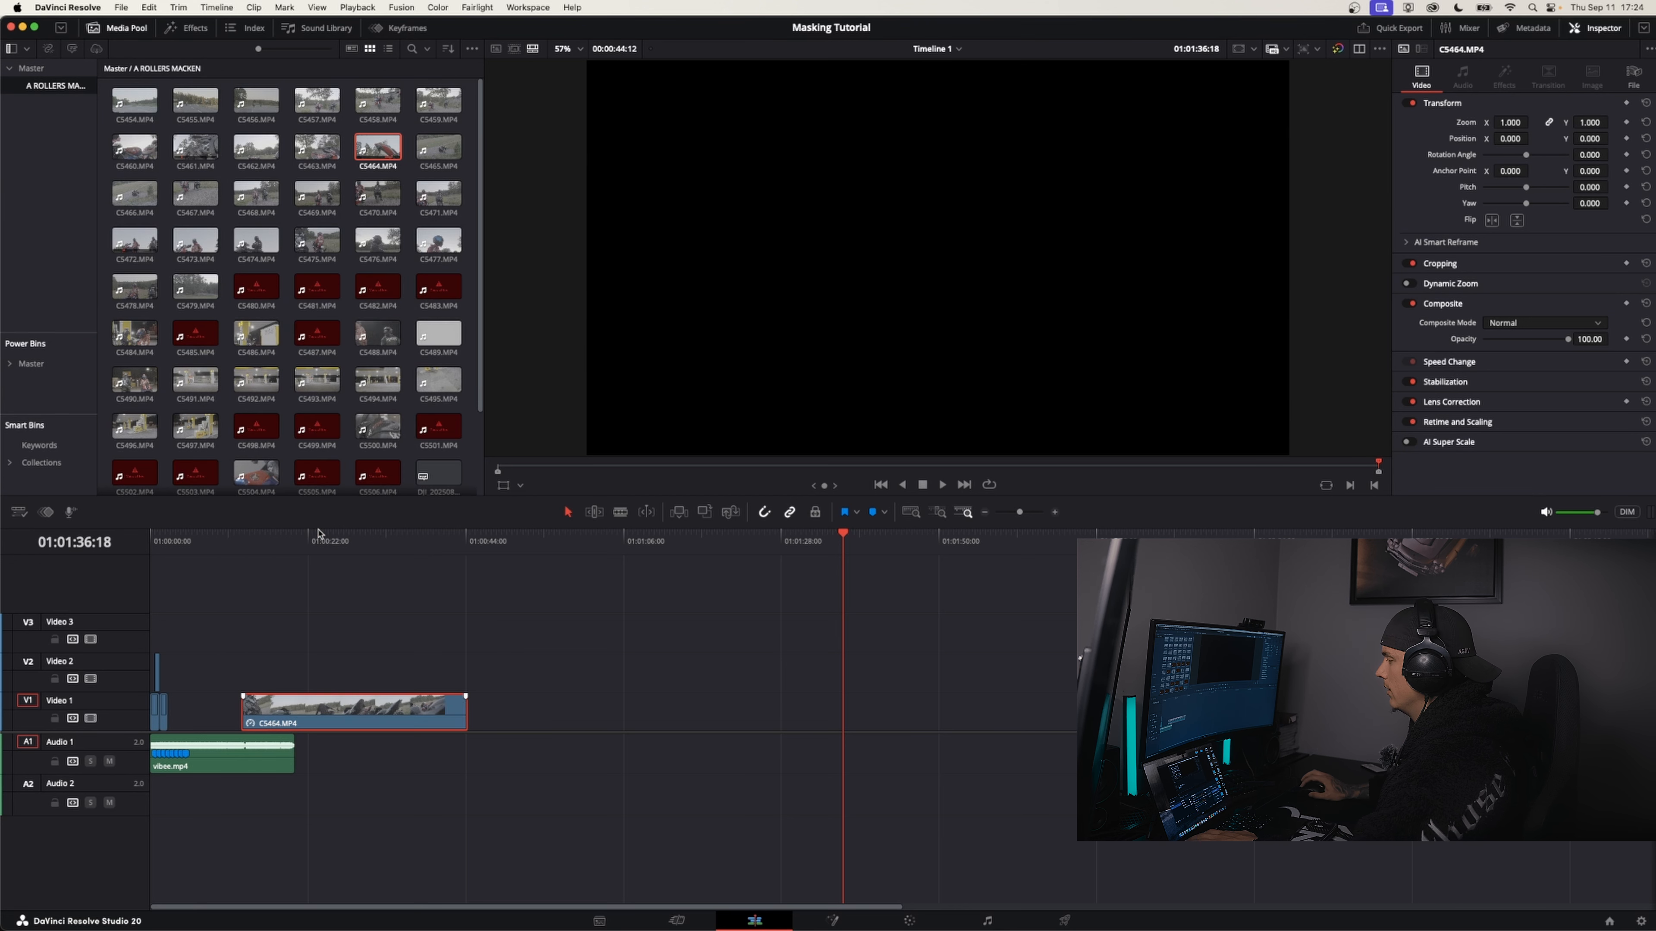
# Move the C5464 clip to Video 2 so that it starts at the third beat marker, overlapping the end of C5461
pyautogui.moveTo(307, 706); pyautogui.dragTo(247, 705)
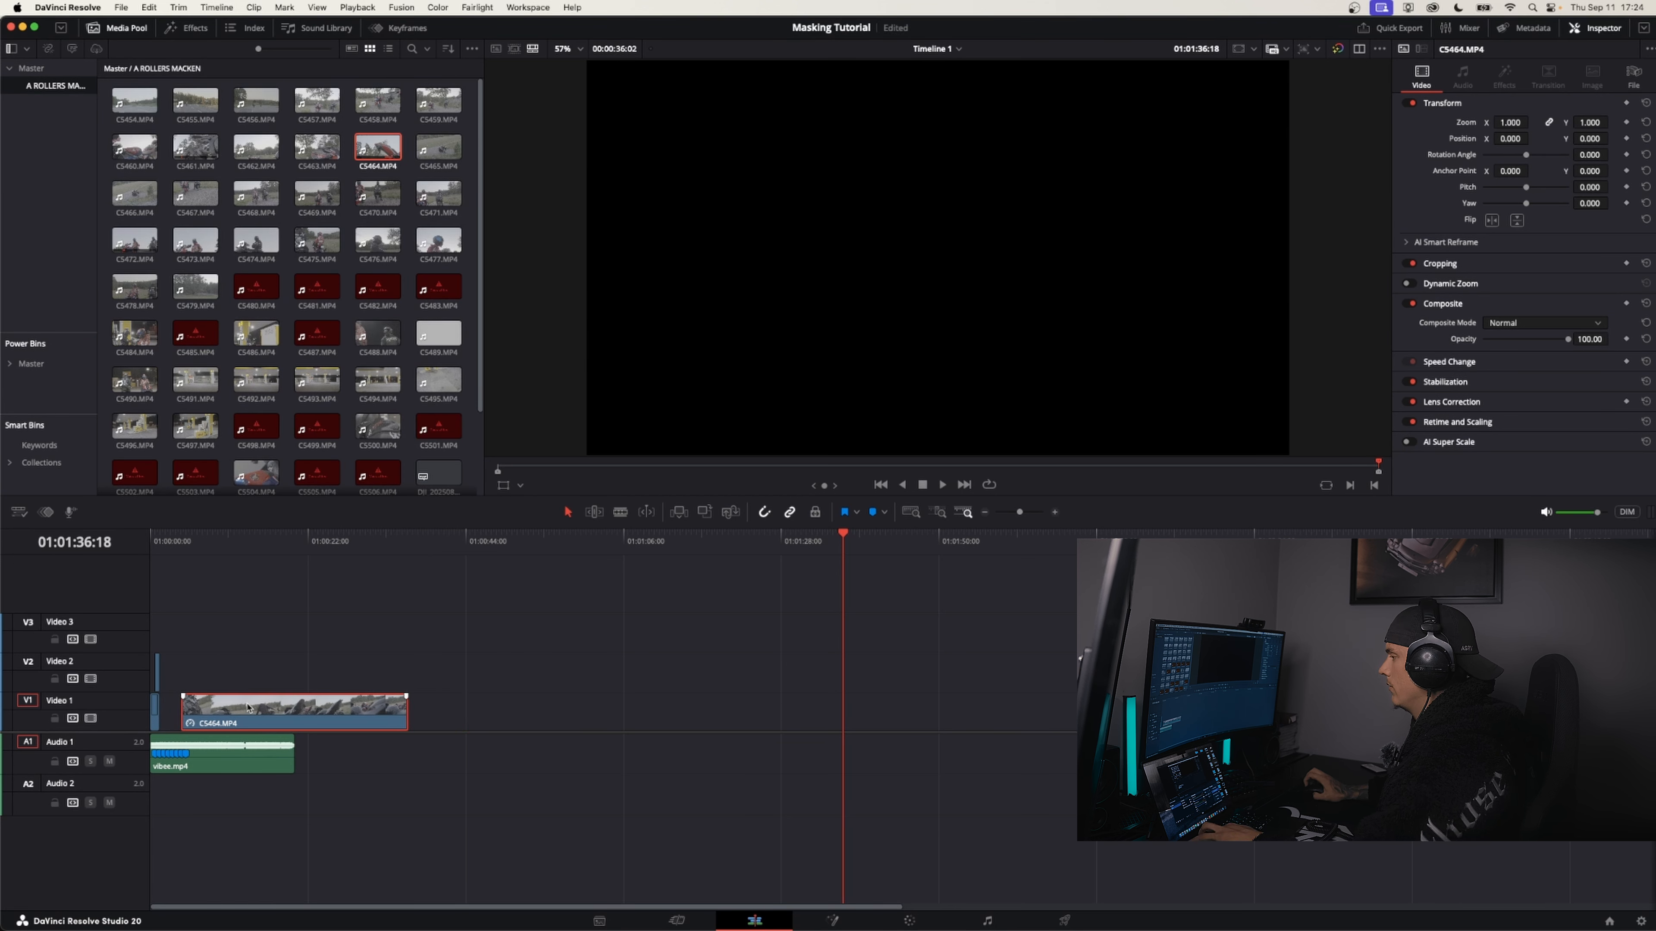
pyautogui.press('super+z')
pyautogui.click(181, 546)
pyautogui.scroll(5, 418, 644)
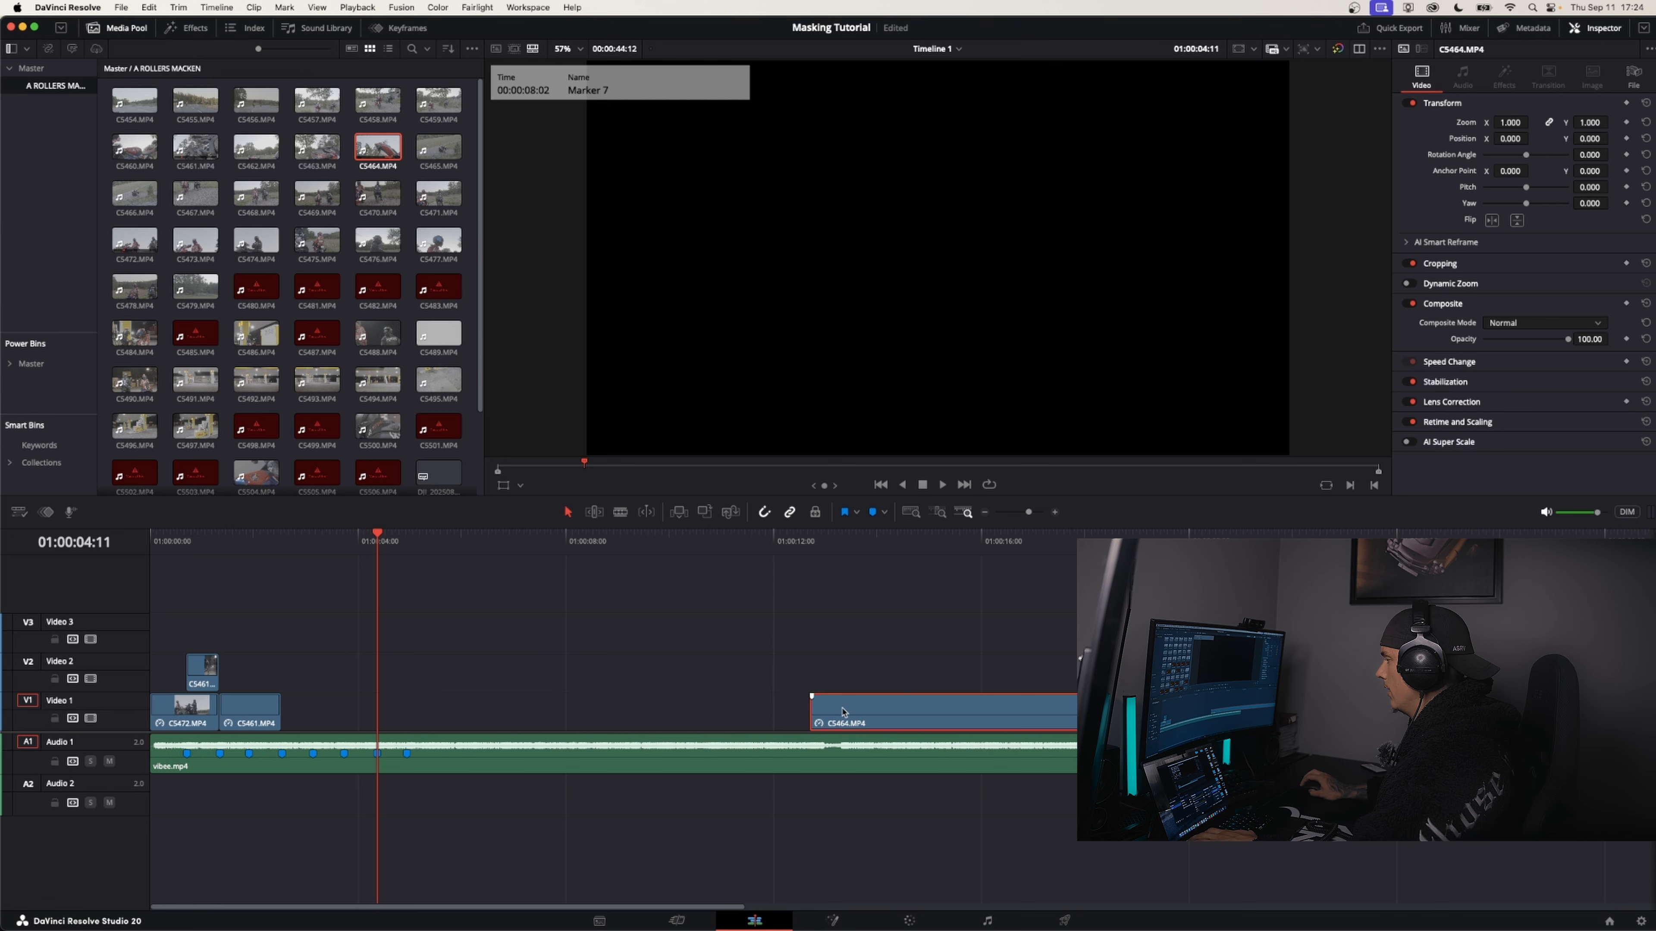
pyautogui.moveTo(842, 706); pyautogui.dragTo(326, 669)
pyautogui.click(281, 547)
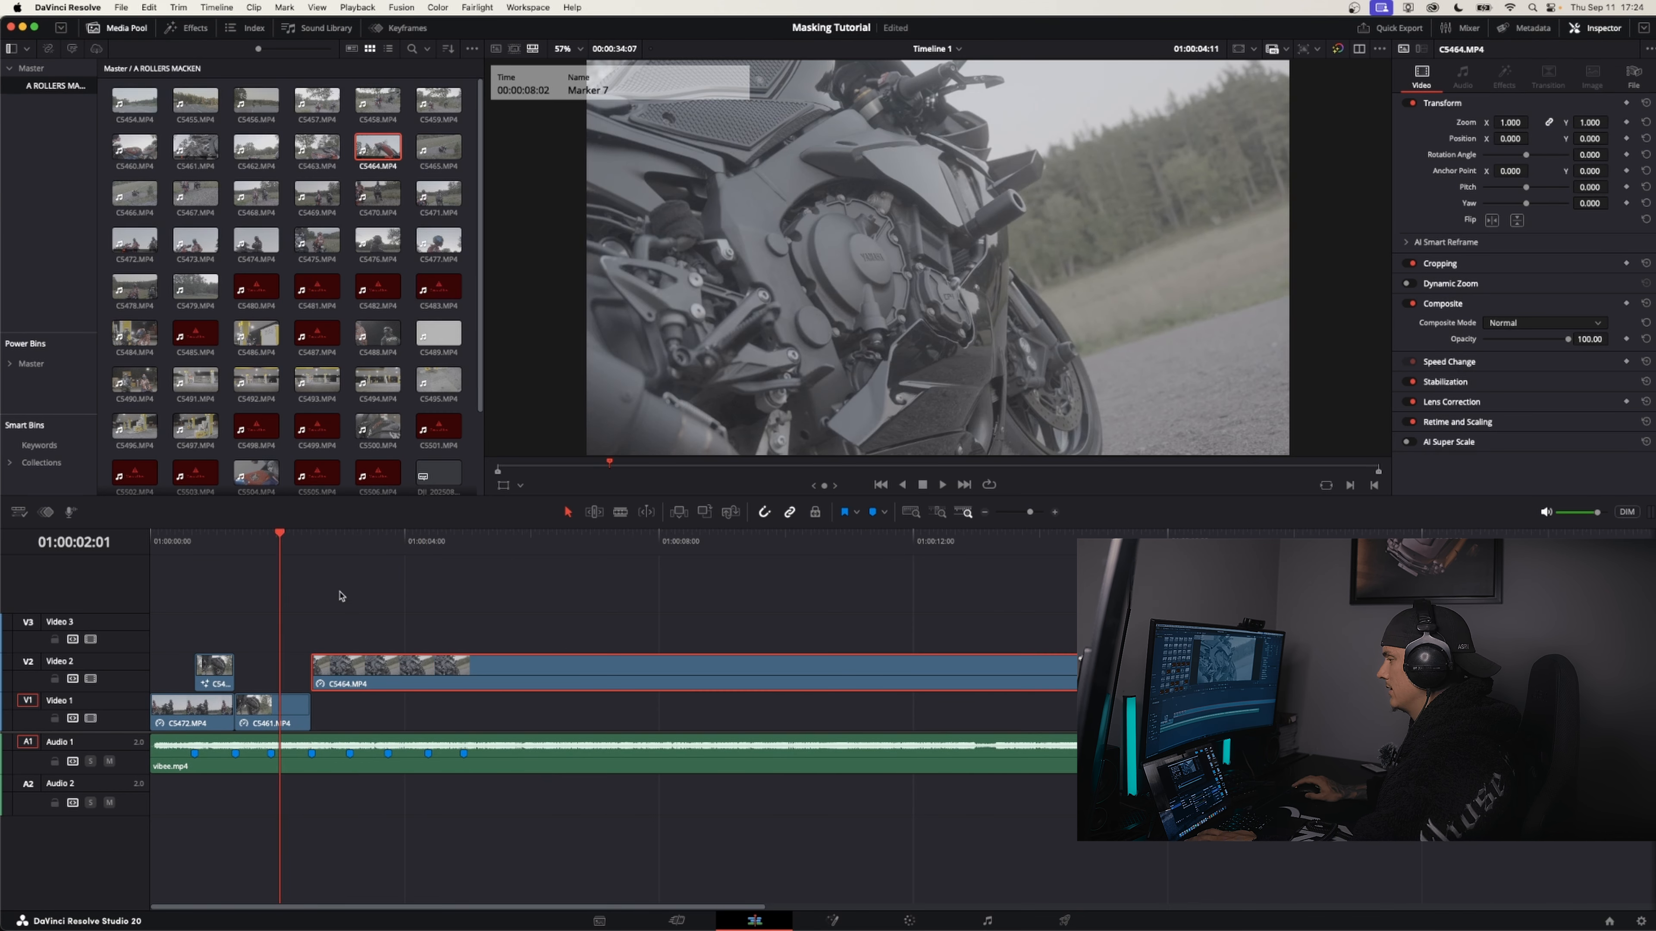
pyautogui.scroll(4, 340, 595)
pyautogui.moveTo(502, 682); pyautogui.dragTo(425, 684)
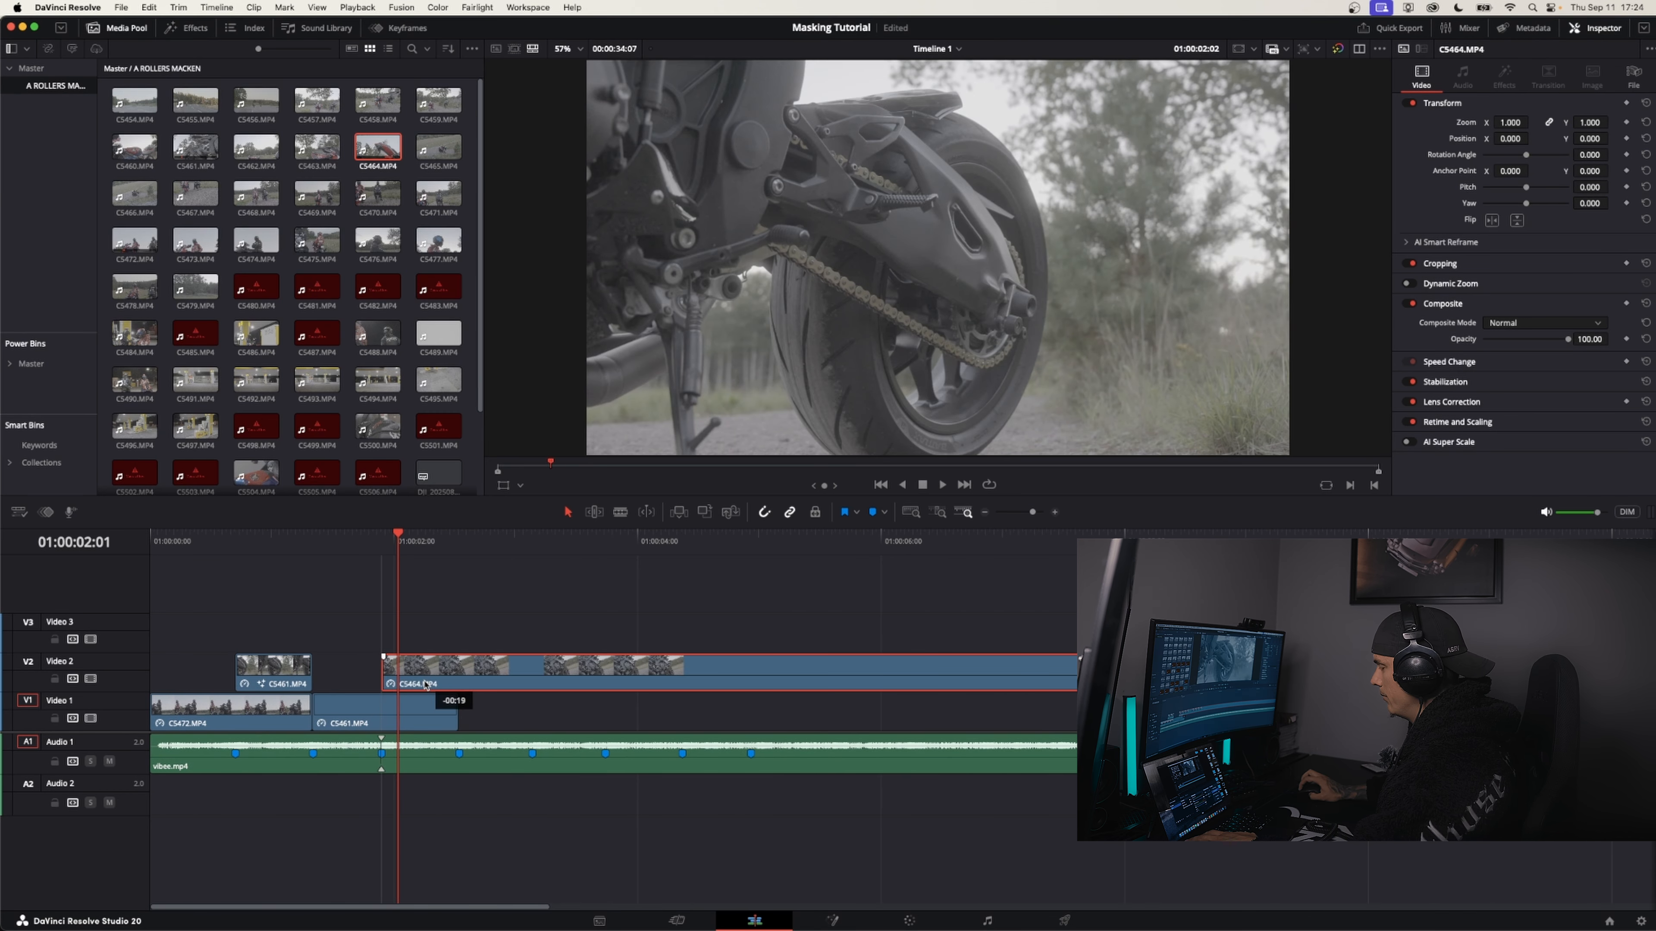
# Split clip C5464 at the fourth and sixth beat markers, delete everything after the sixth, and move the second part down to Video 1
pyautogui.click(365, 711)
pyautogui.hotkey('shift', 'Down')
pyautogui.hotkey('shift', 'Down')
pyautogui.hotkey('shift', 'Down')
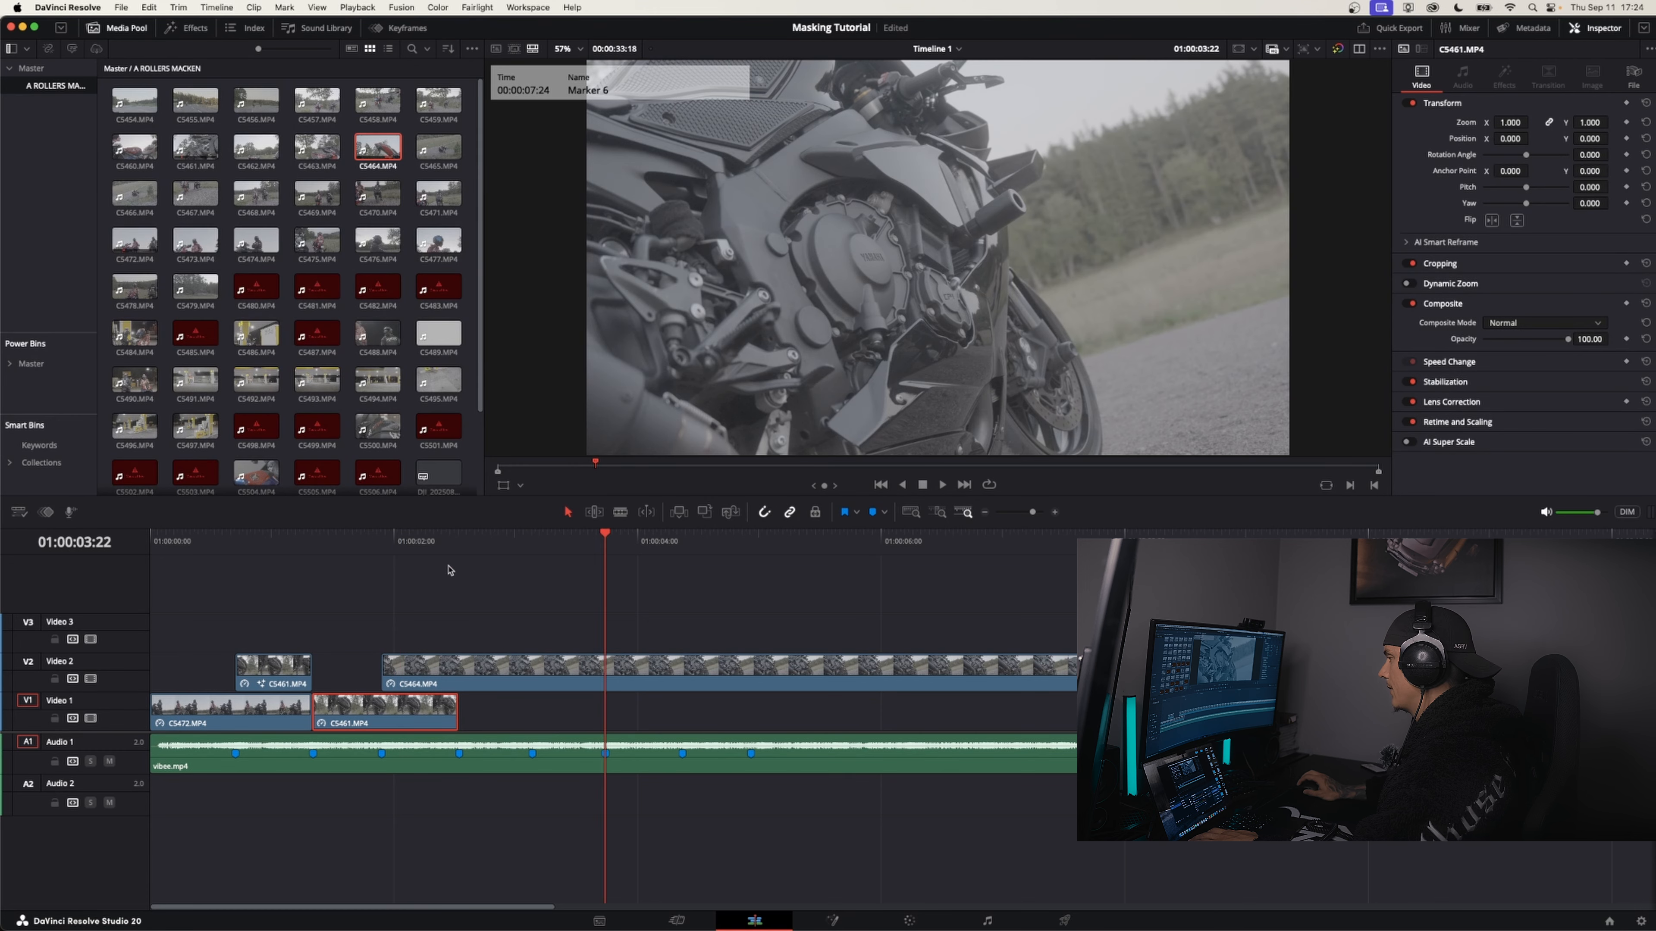
pyautogui.moveTo(457, 549); pyautogui.dragTo(606, 558)
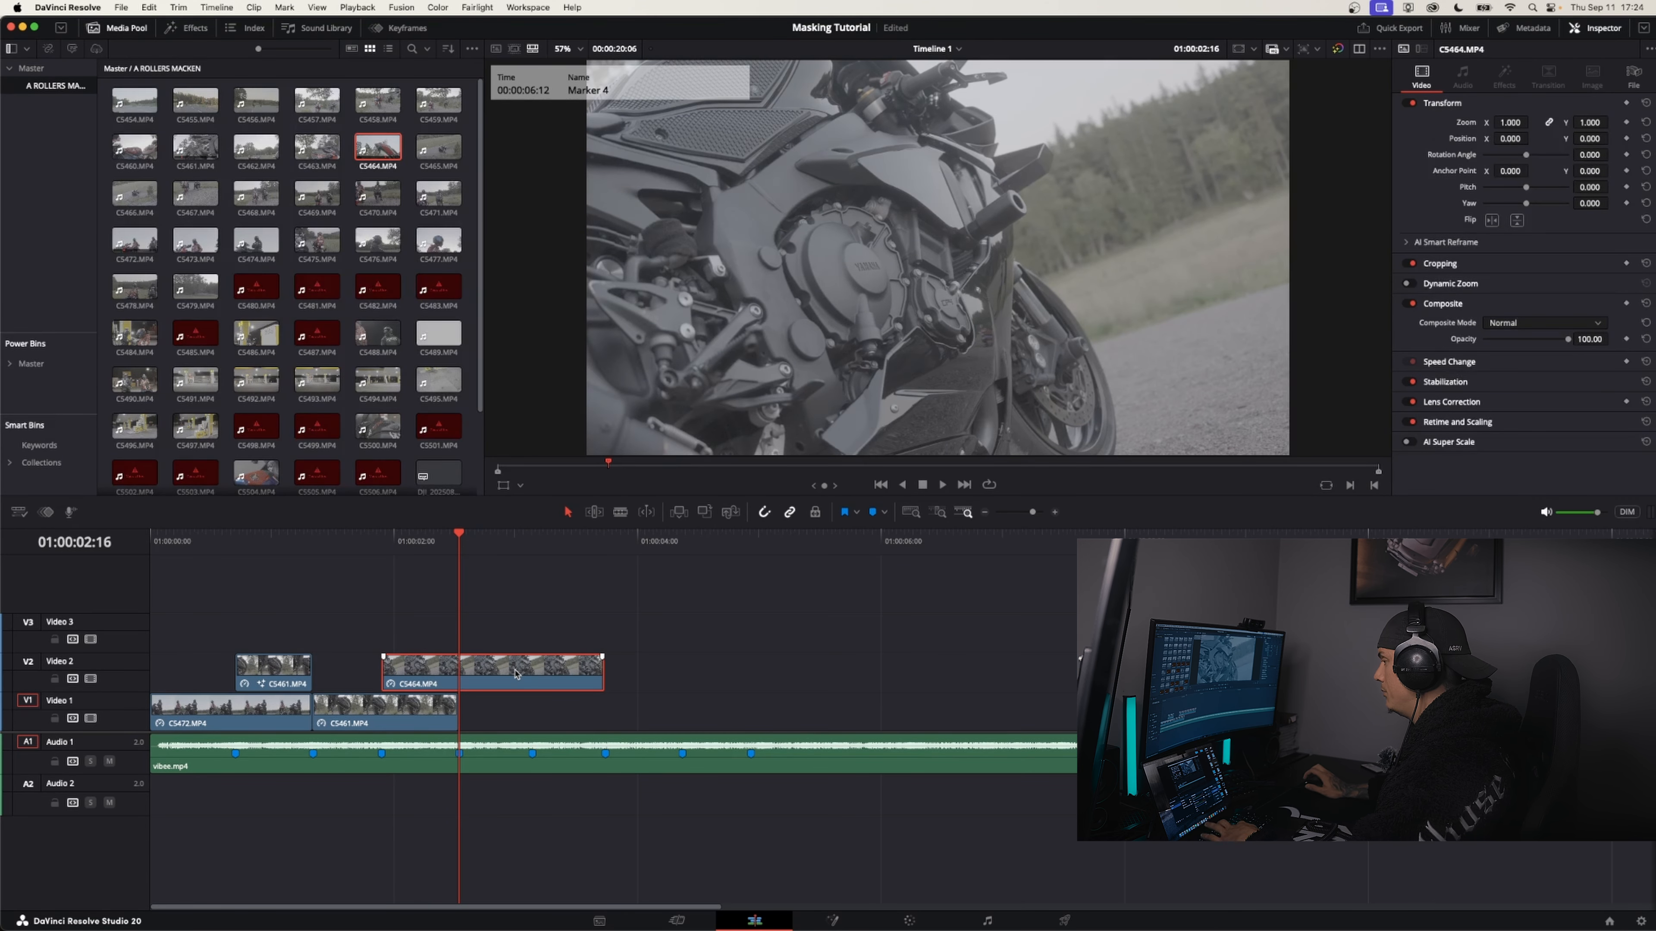
pyautogui.press('super+b')
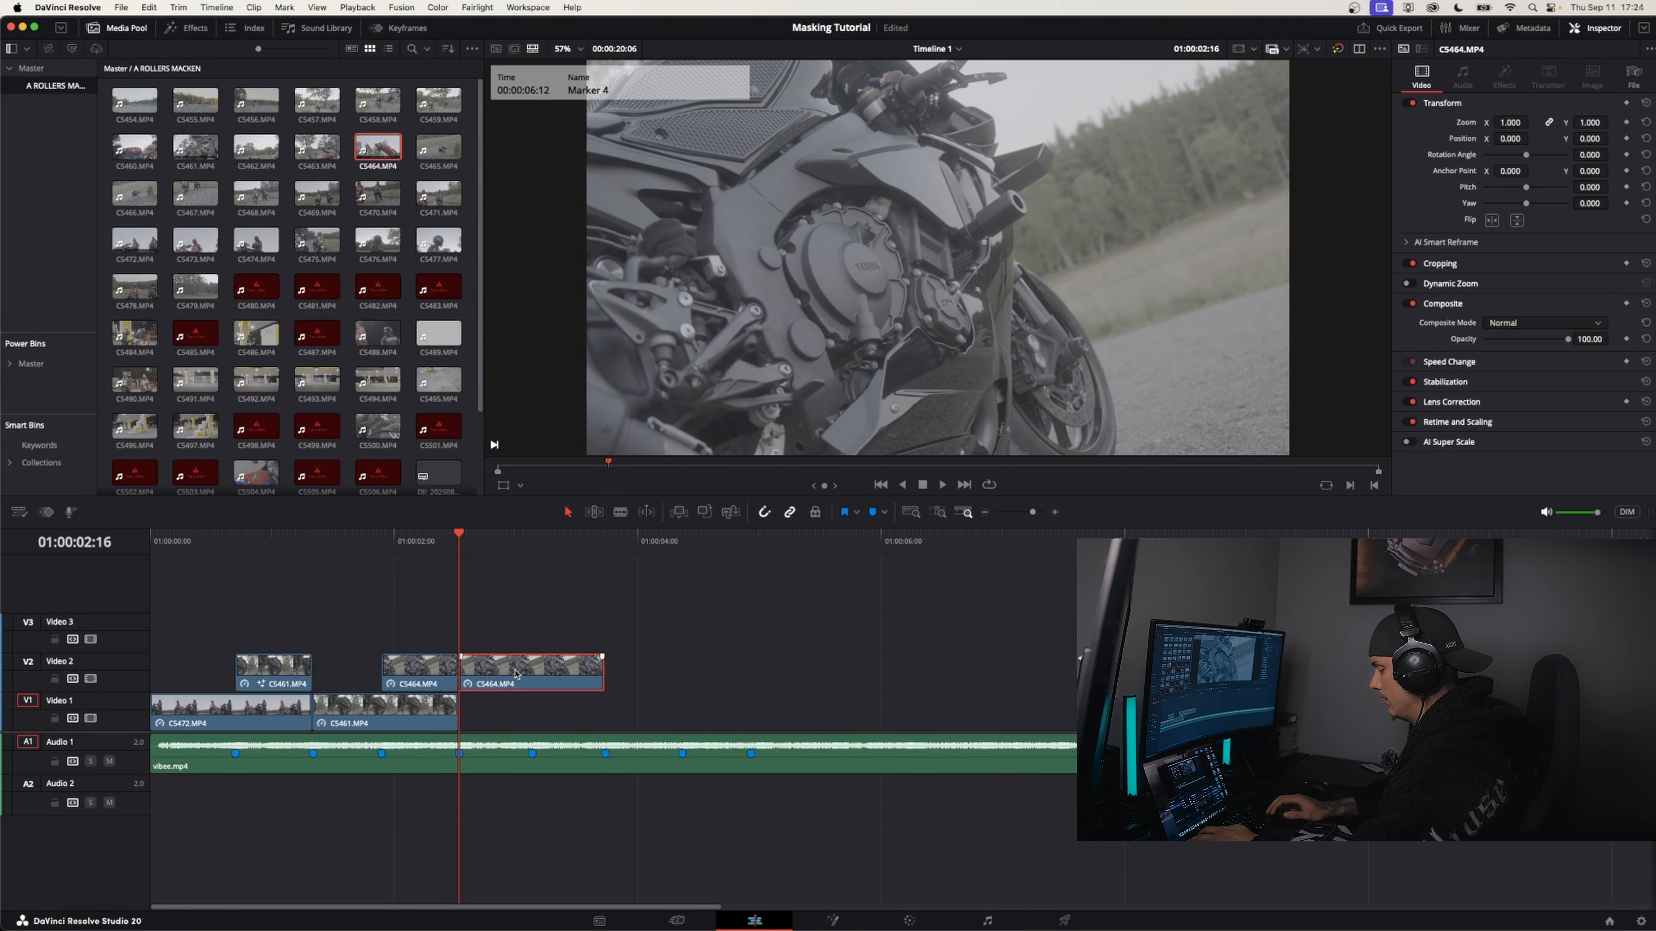
pyautogui.hotkey('alt', 'Down')
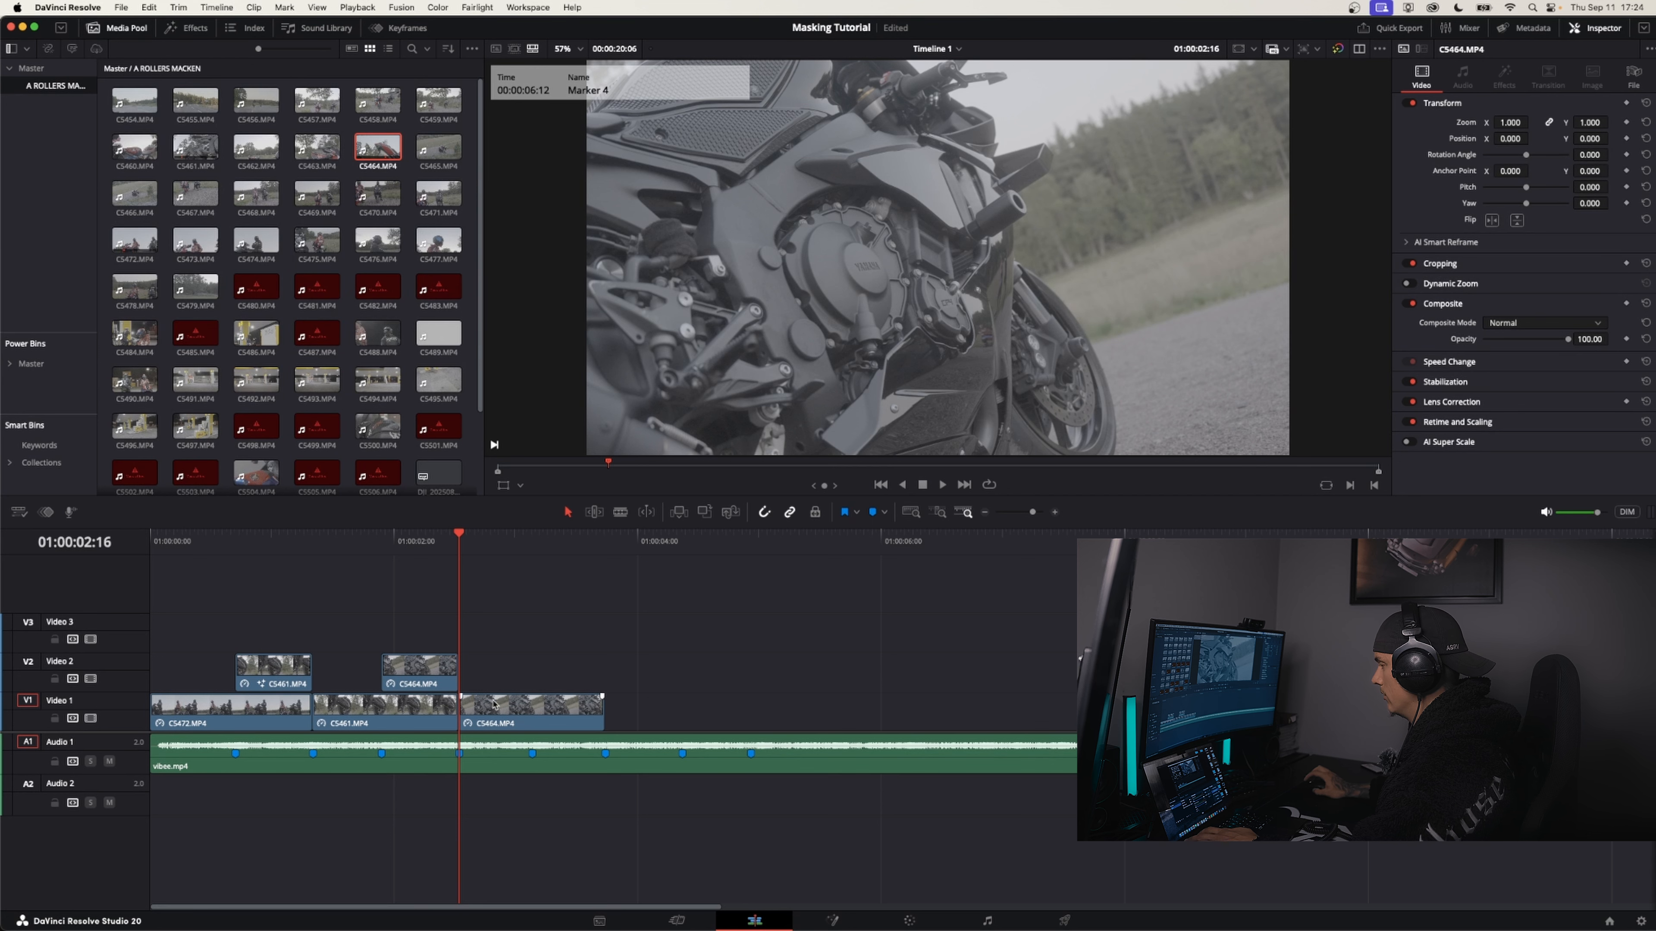
# Open the short C5464 clip on Video 2 for color grading and set its AI Magic Mask quality to Better
pyautogui.click(404, 546)
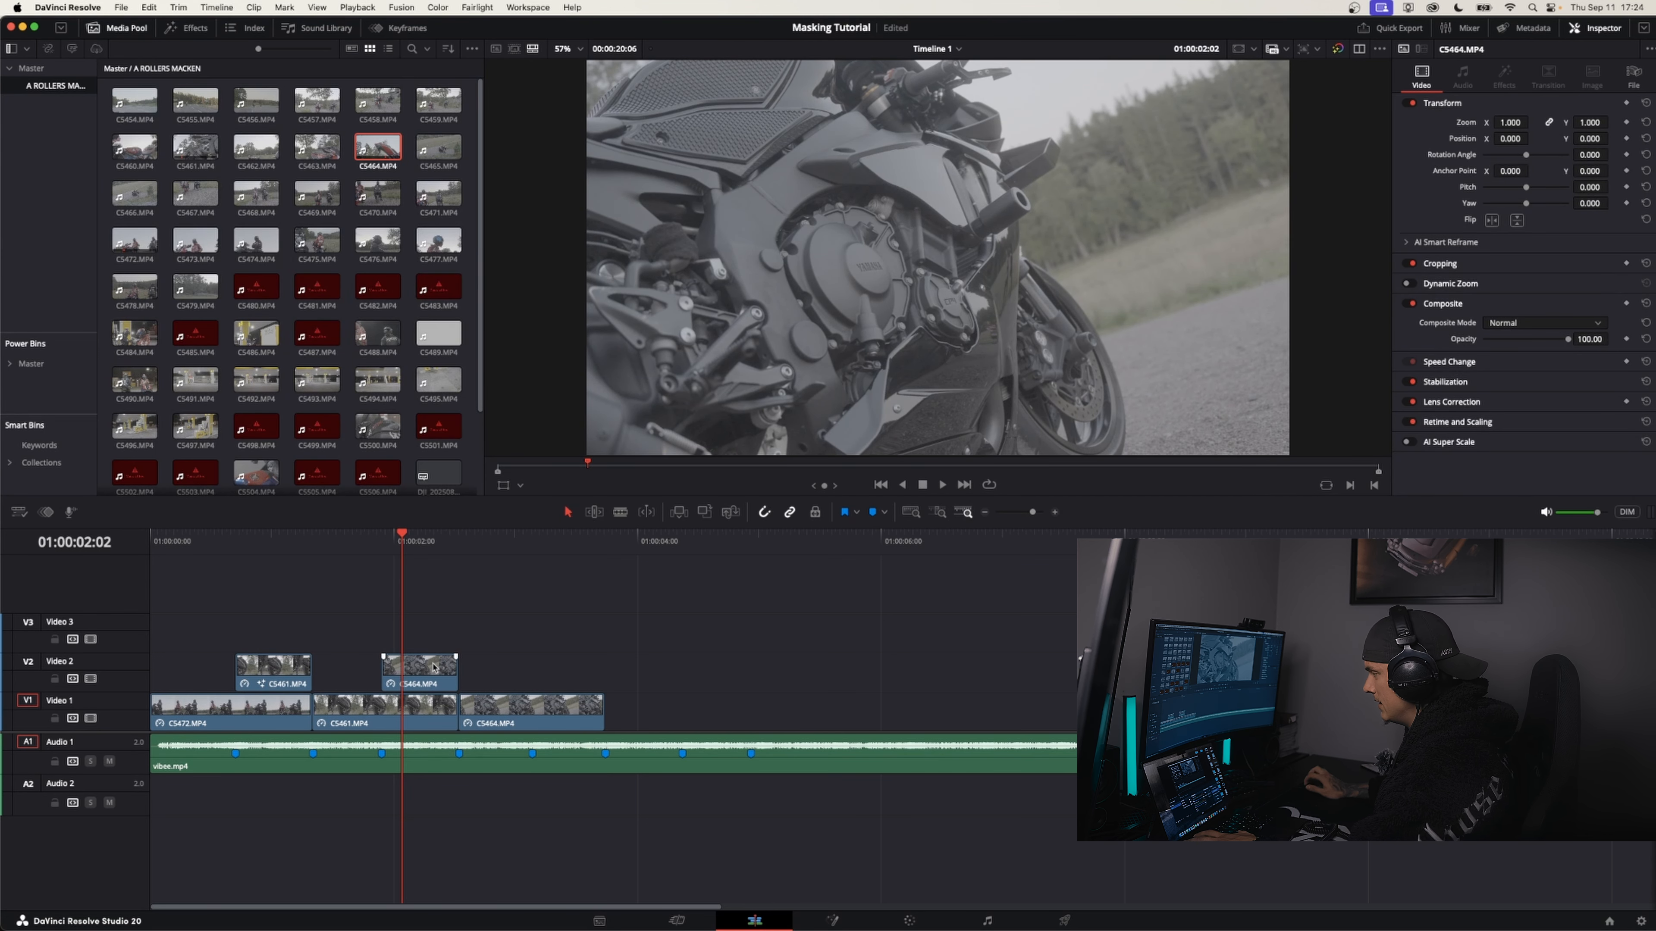
pyautogui.click(934, 921)
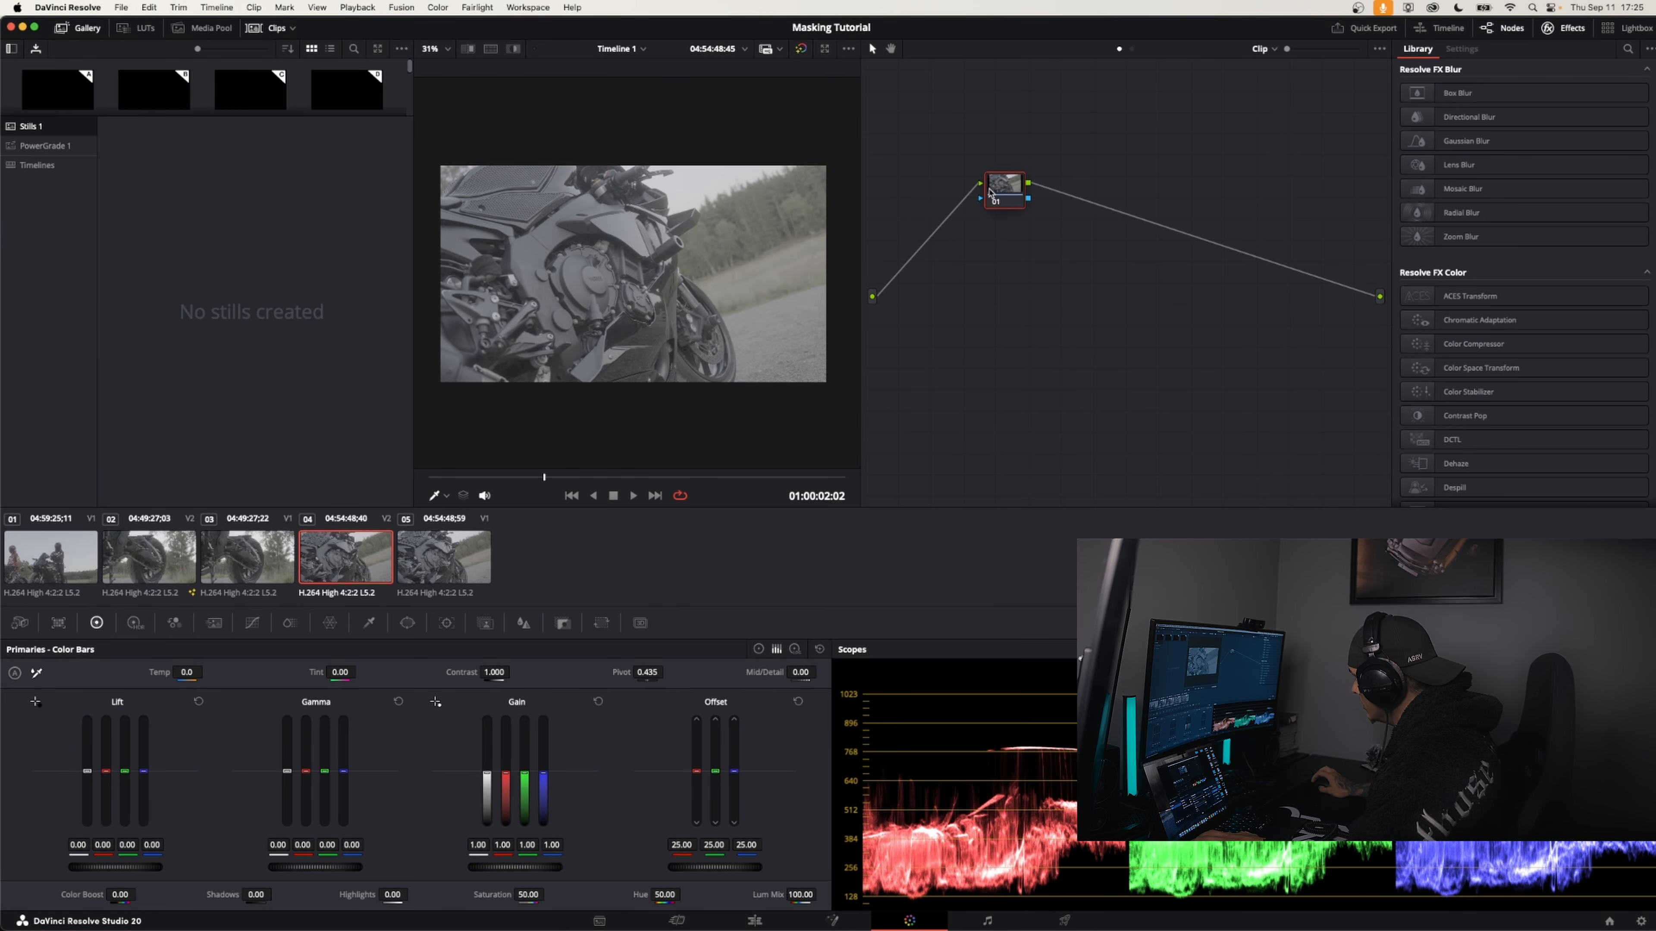
pyautogui.moveTo(995, 191); pyautogui.dragTo(971, 181)
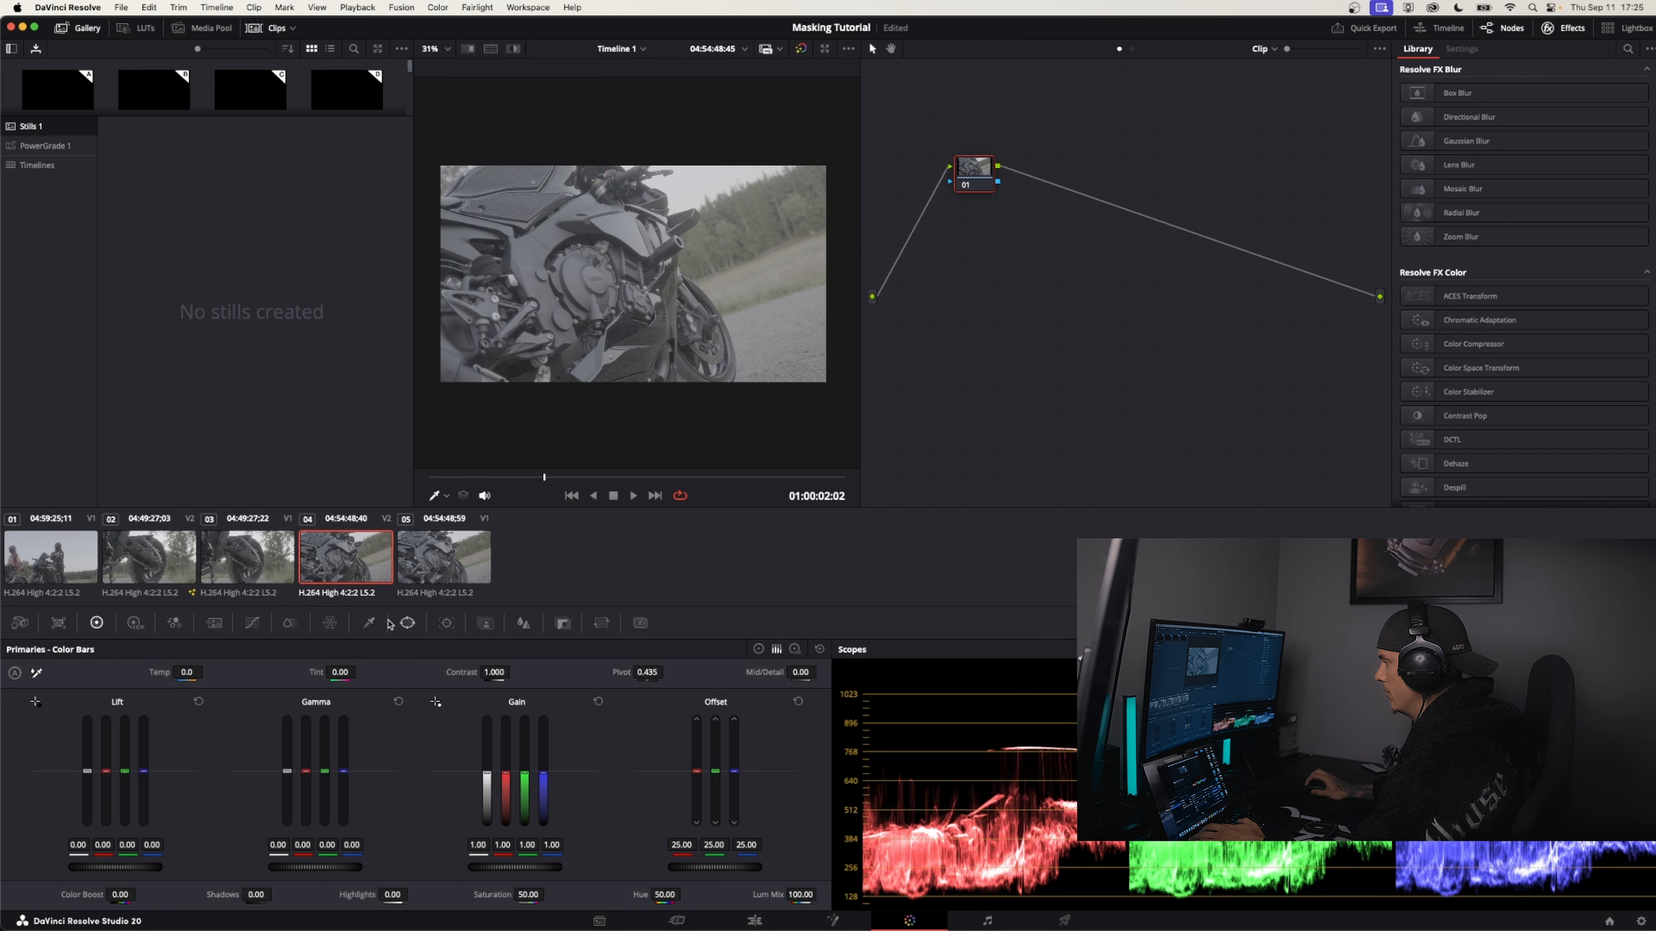
pyautogui.click(486, 623)
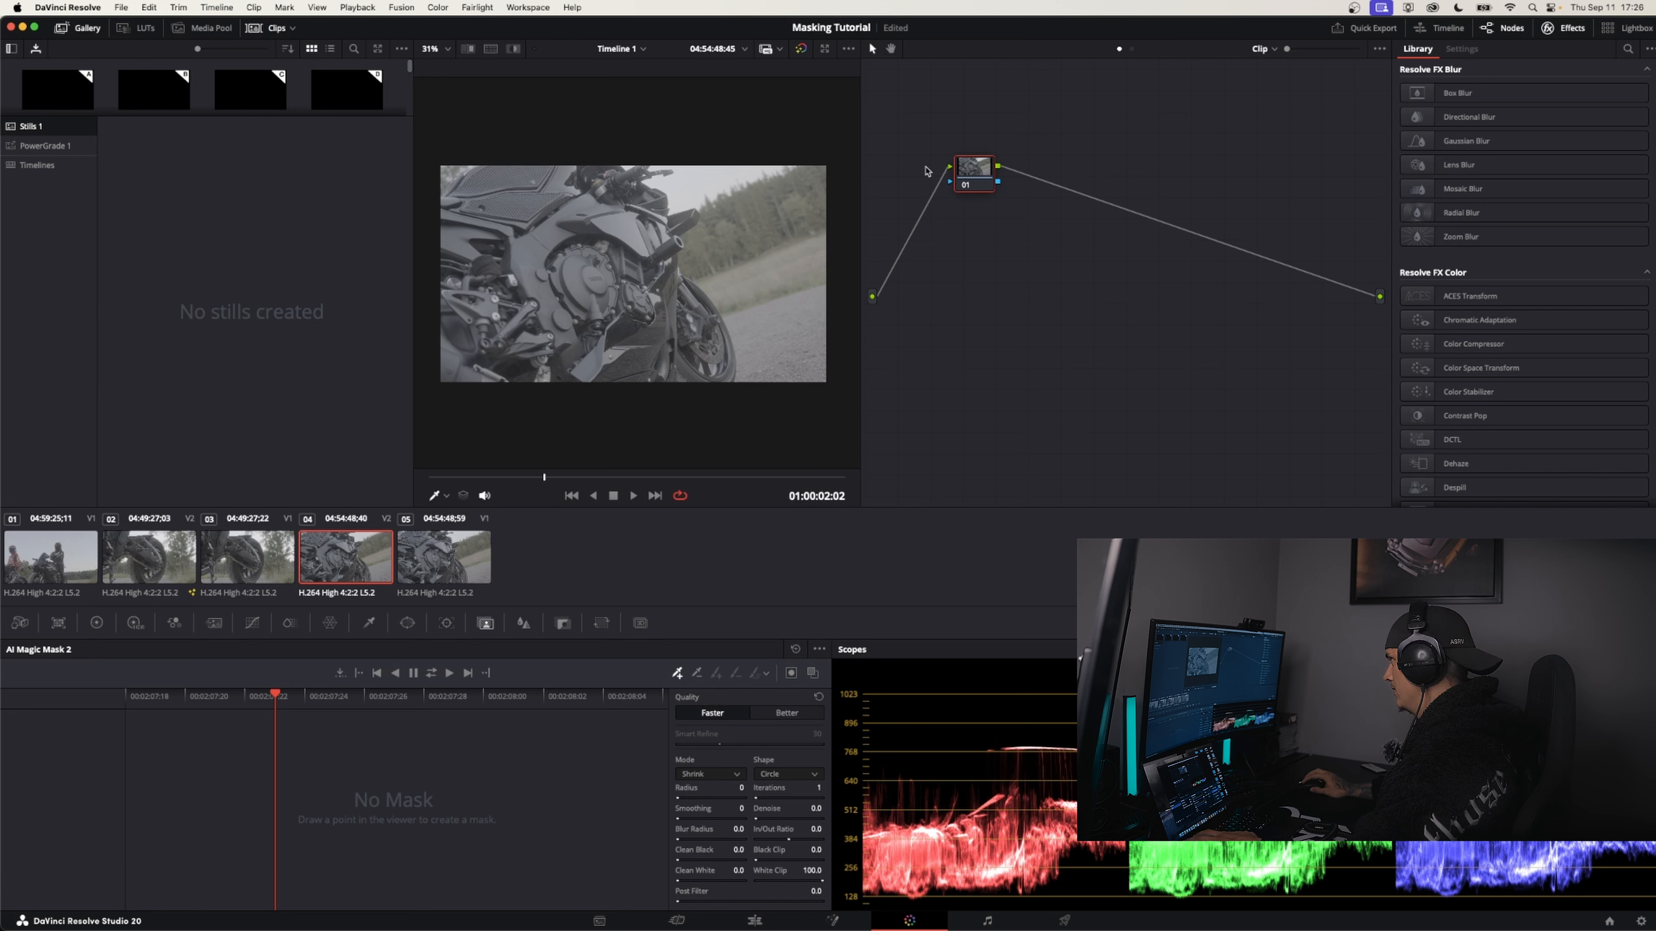
pyautogui.moveTo(972, 170); pyautogui.dragTo(961, 161)
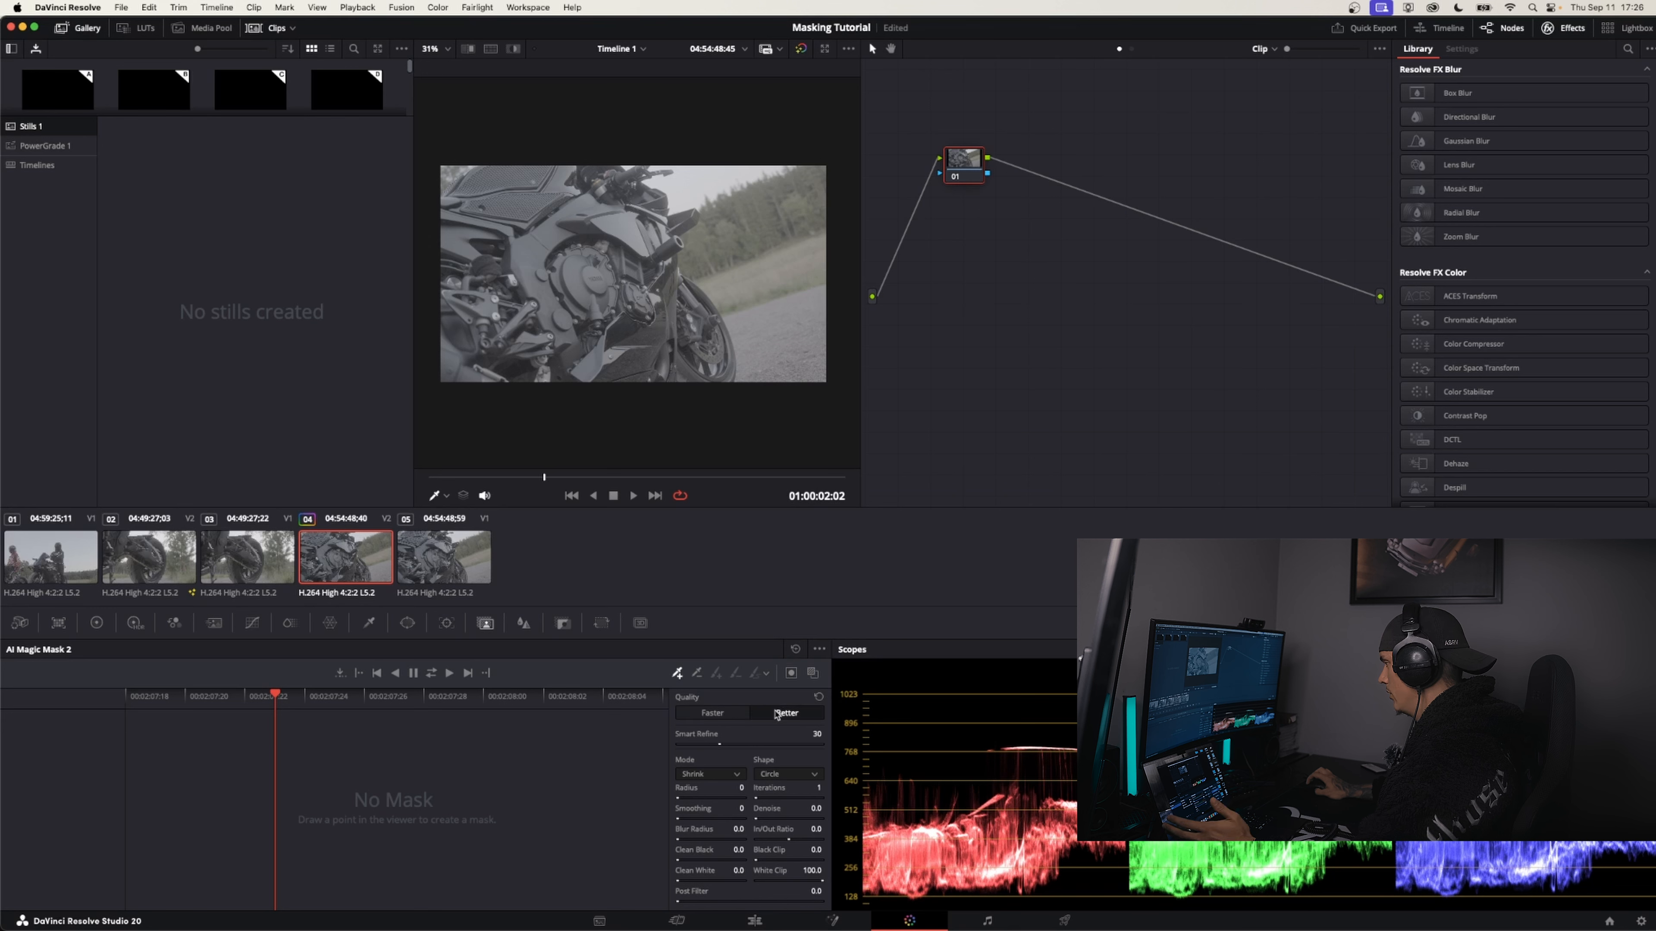
pyautogui.click(772, 716)
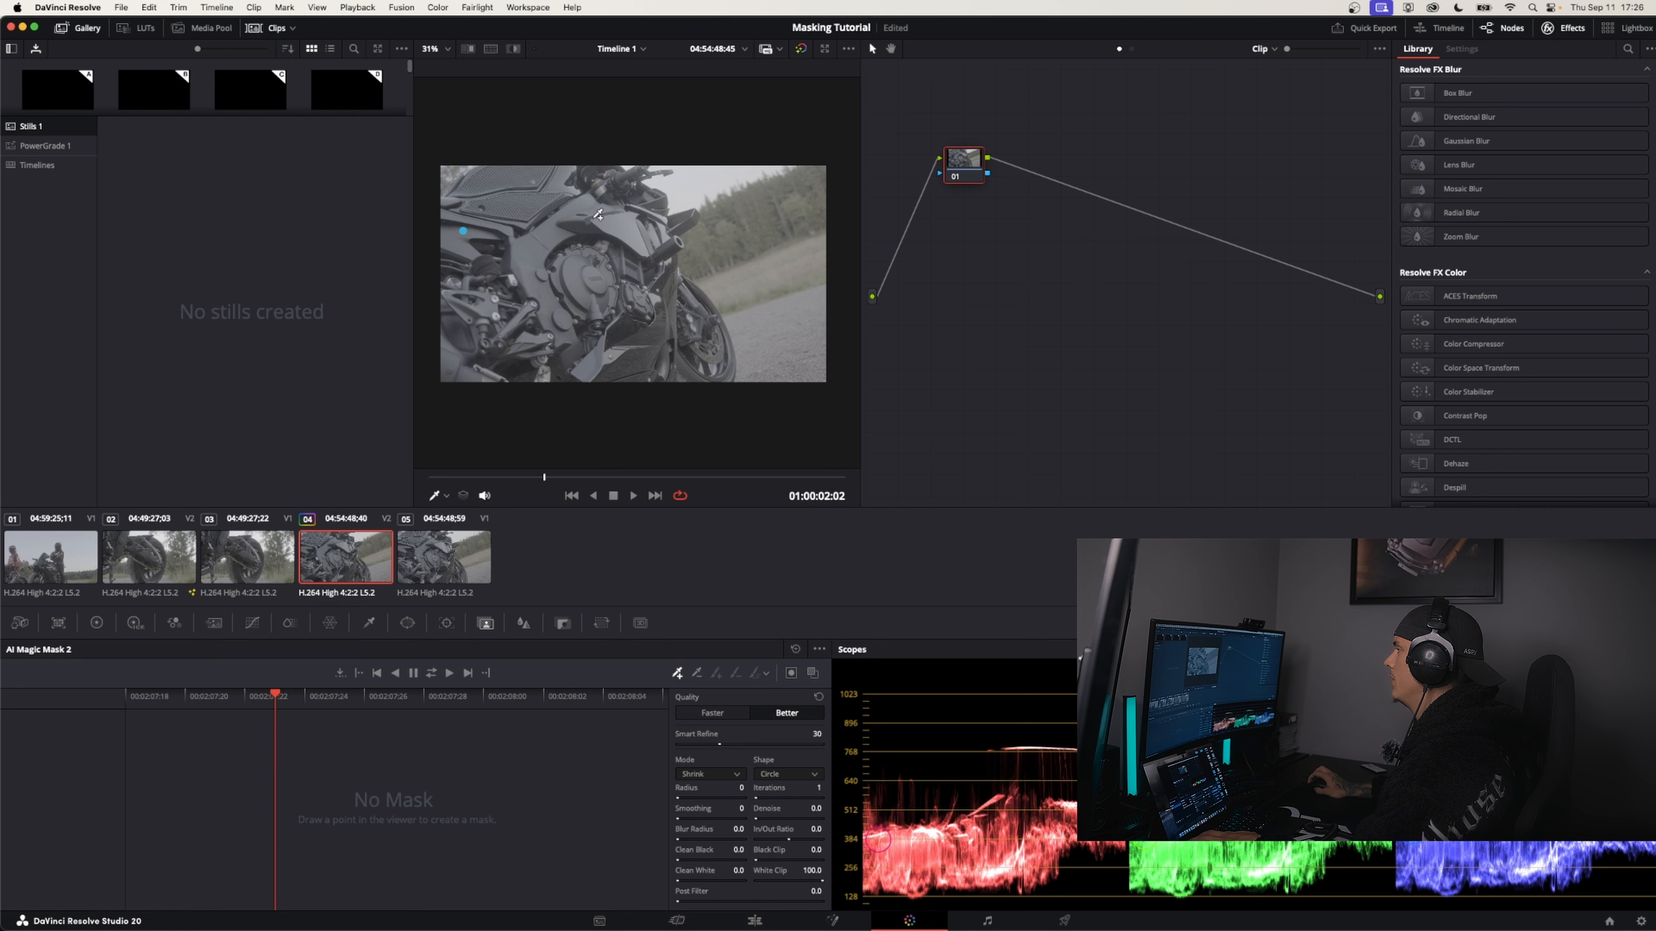
# Mark the motorcycle with five Magic Mask points and track the mask forward and reverse
pyautogui.click(557, 173)
pyautogui.click(625, 250)
pyautogui.click(661, 334)
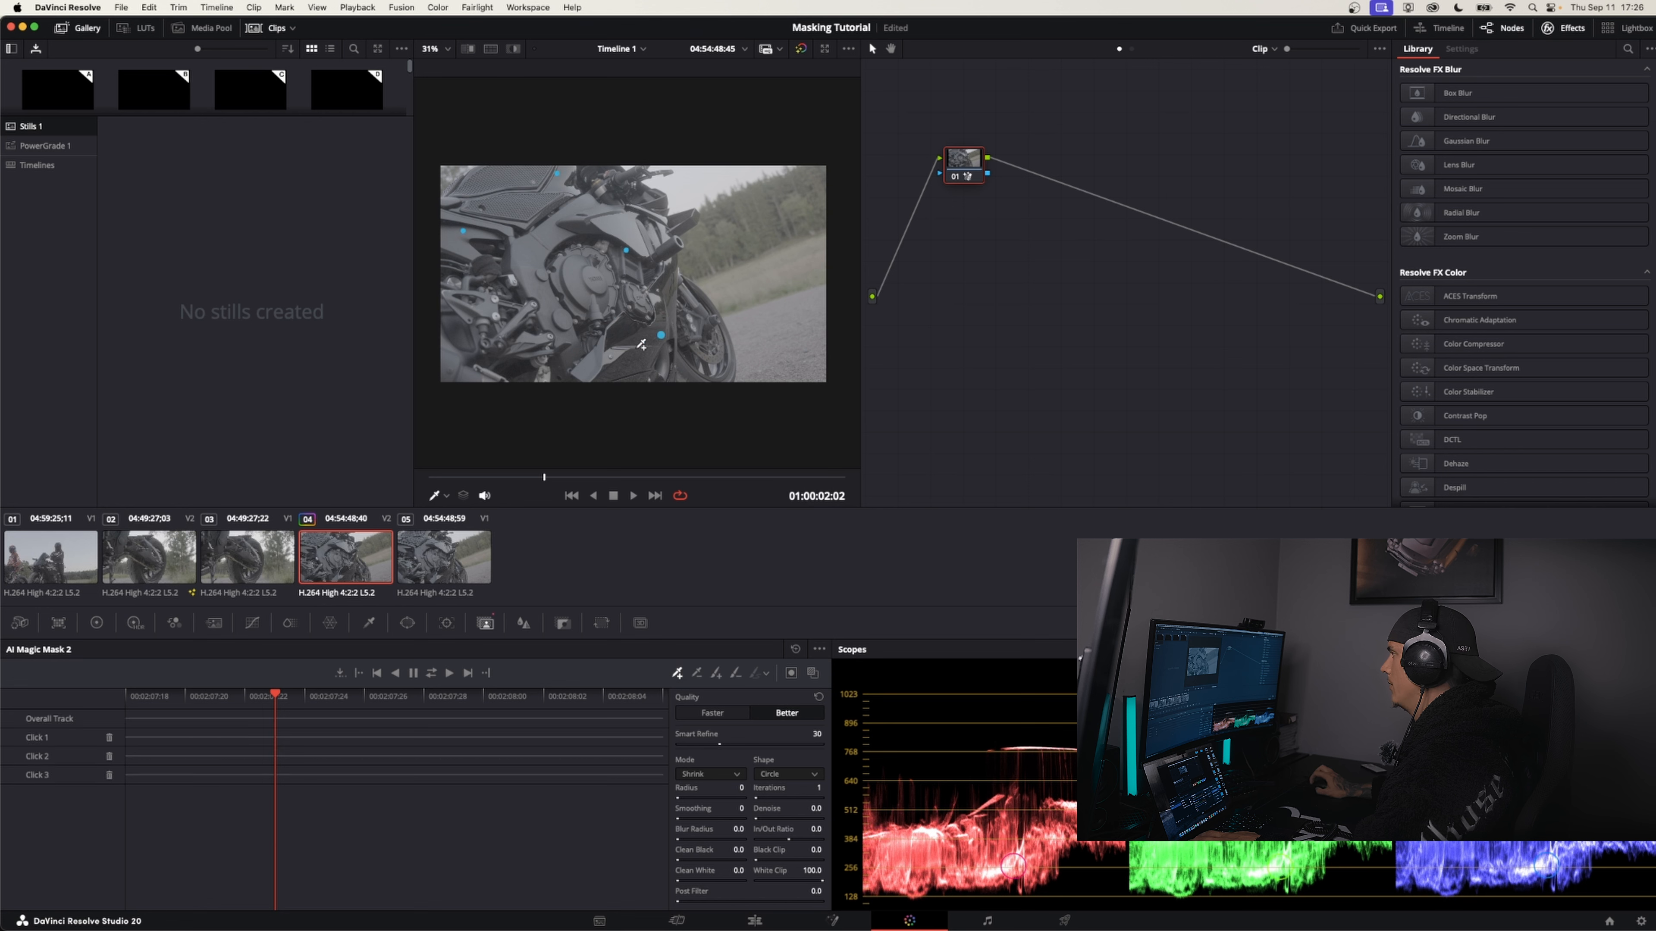
pyautogui.click(531, 322)
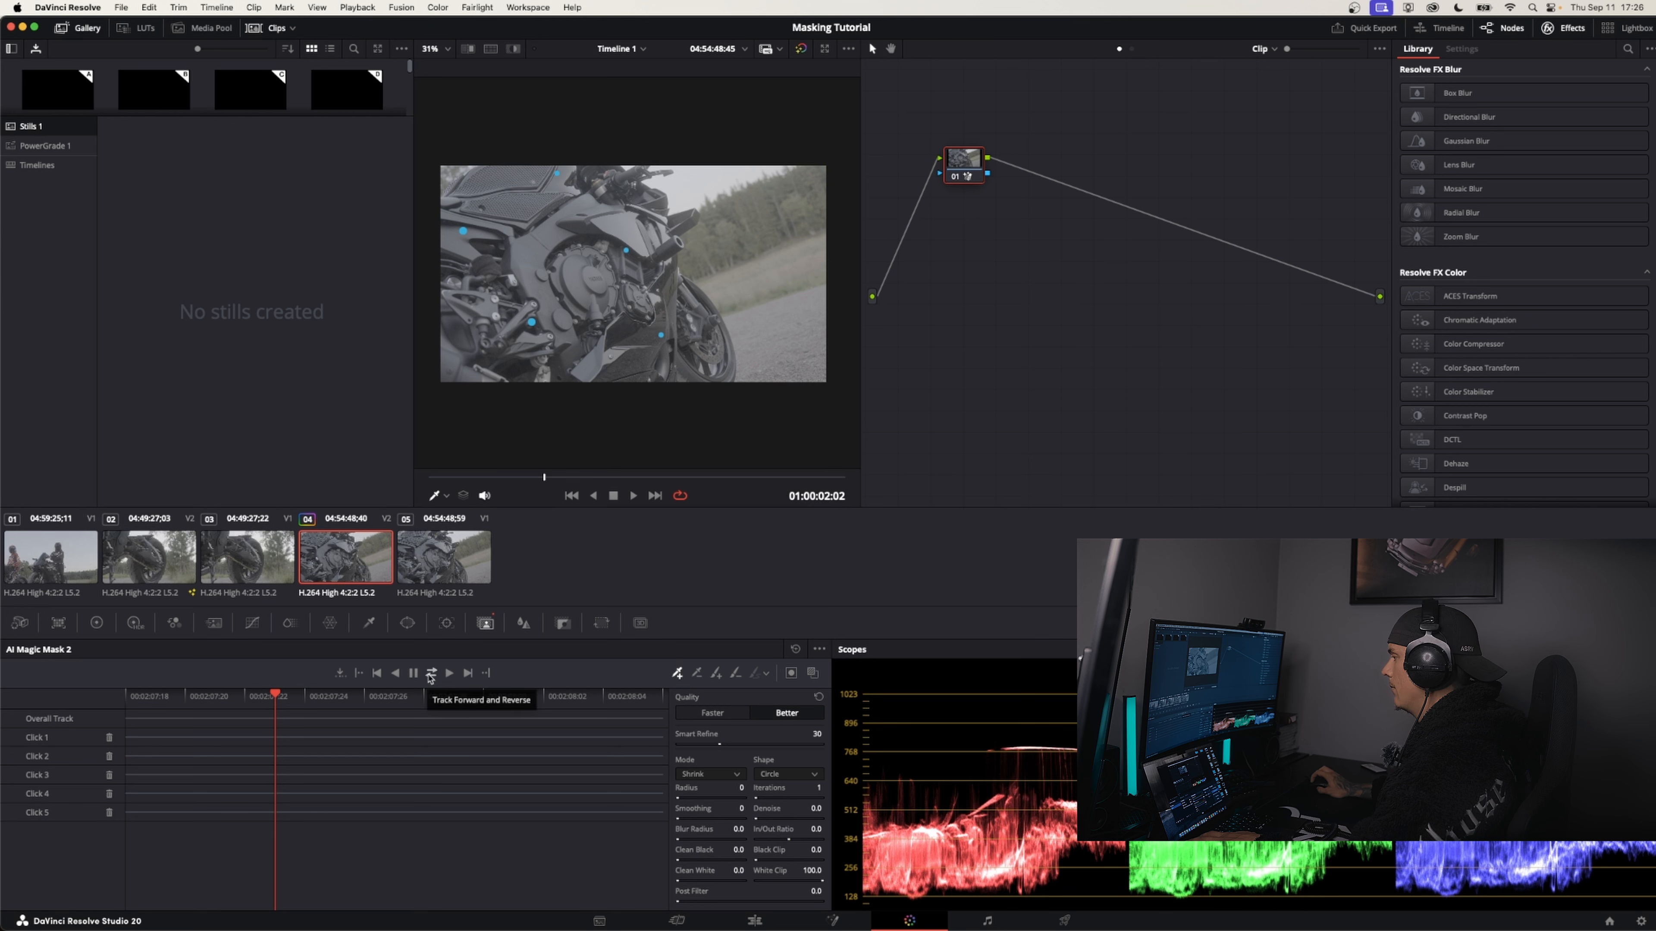
pyautogui.click(430, 673)
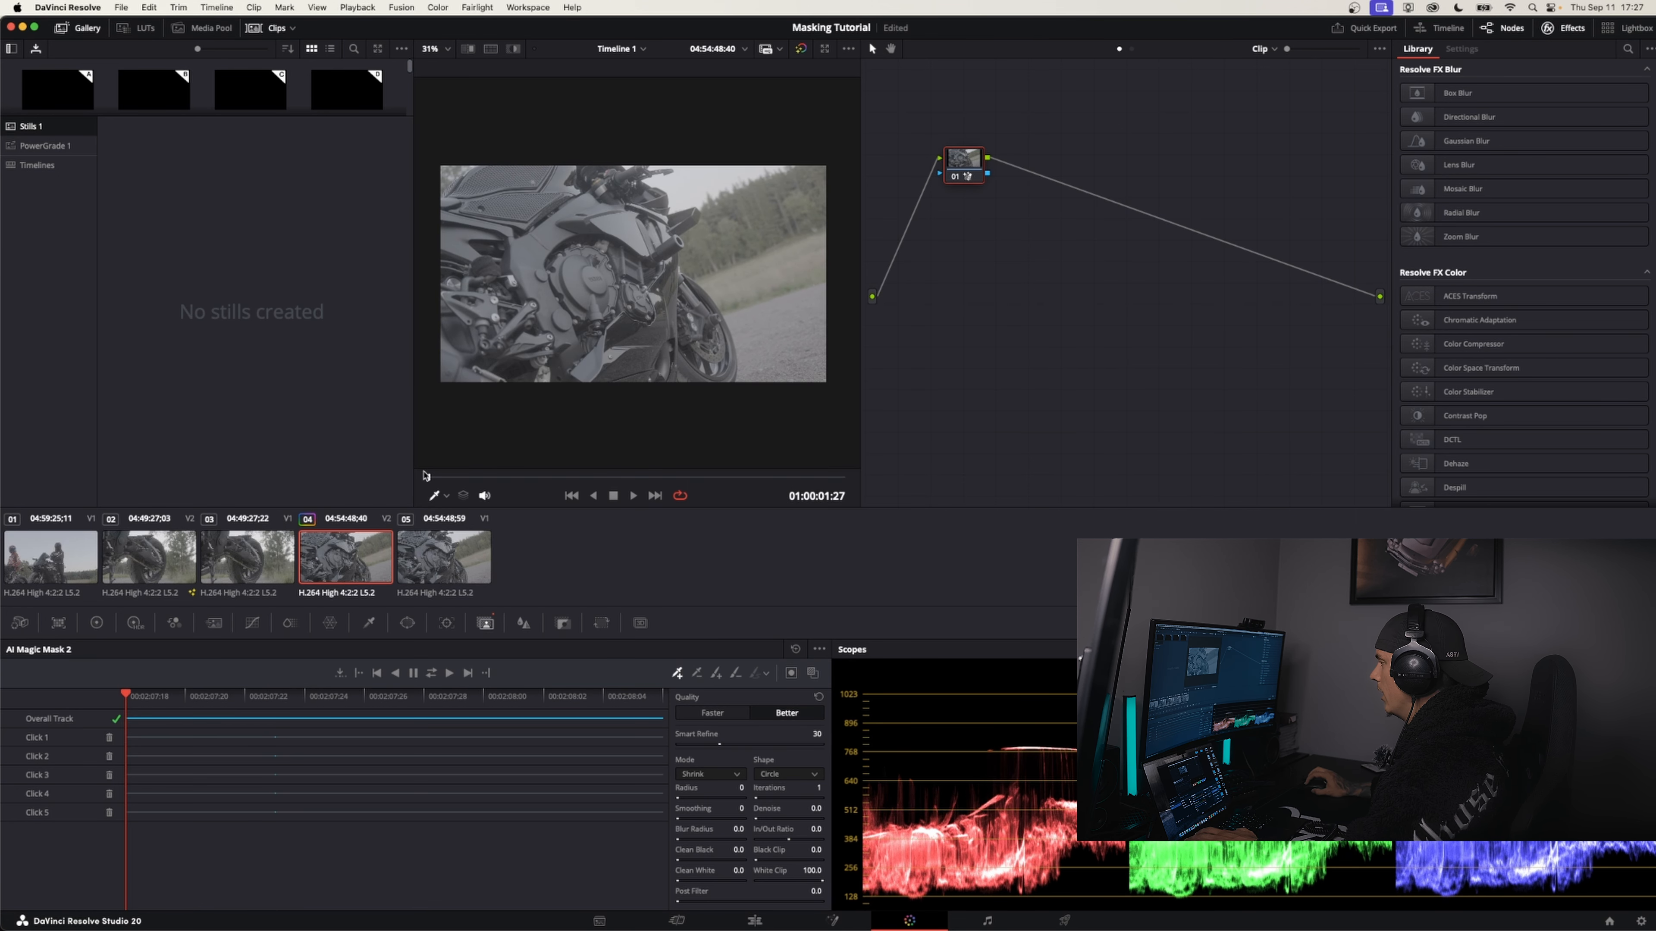
# Add an alpha output to the node graph and connect node 01's mask output to it
pyautogui.moveTo(540, 477)
pyautogui.mouseDown()
pyautogui.moveTo(840, 475)
pyautogui.moveTo(418, 484)
pyautogui.mouseUp()
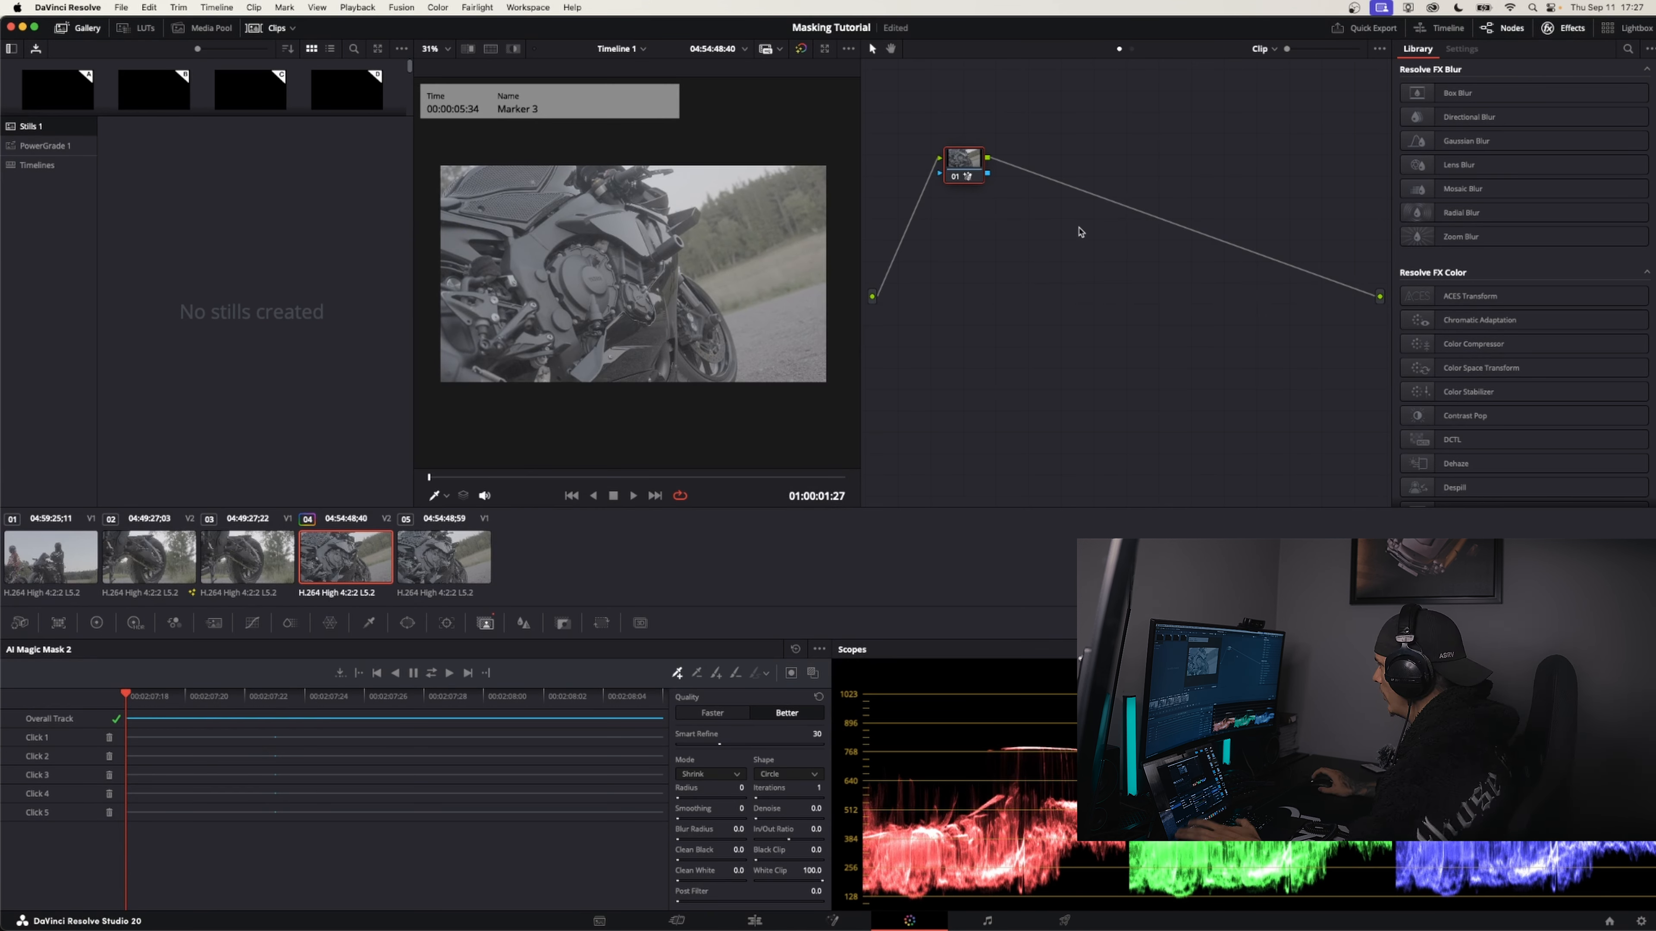
pyautogui.rightClick(1080, 281)
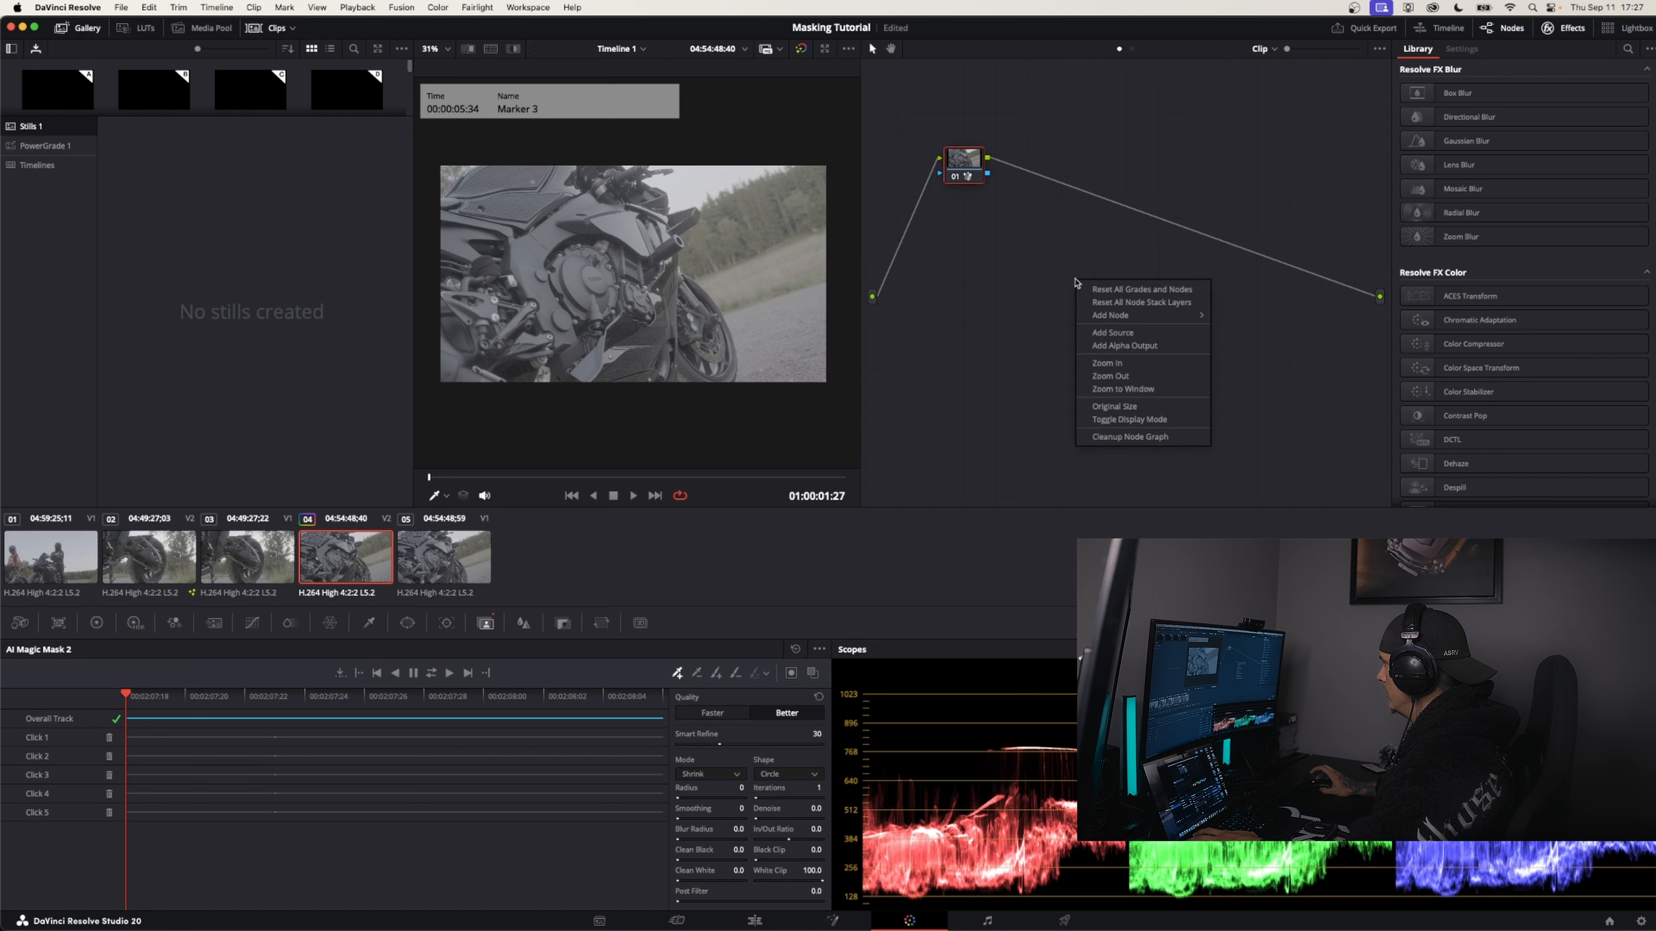
pyautogui.click(1128, 348)
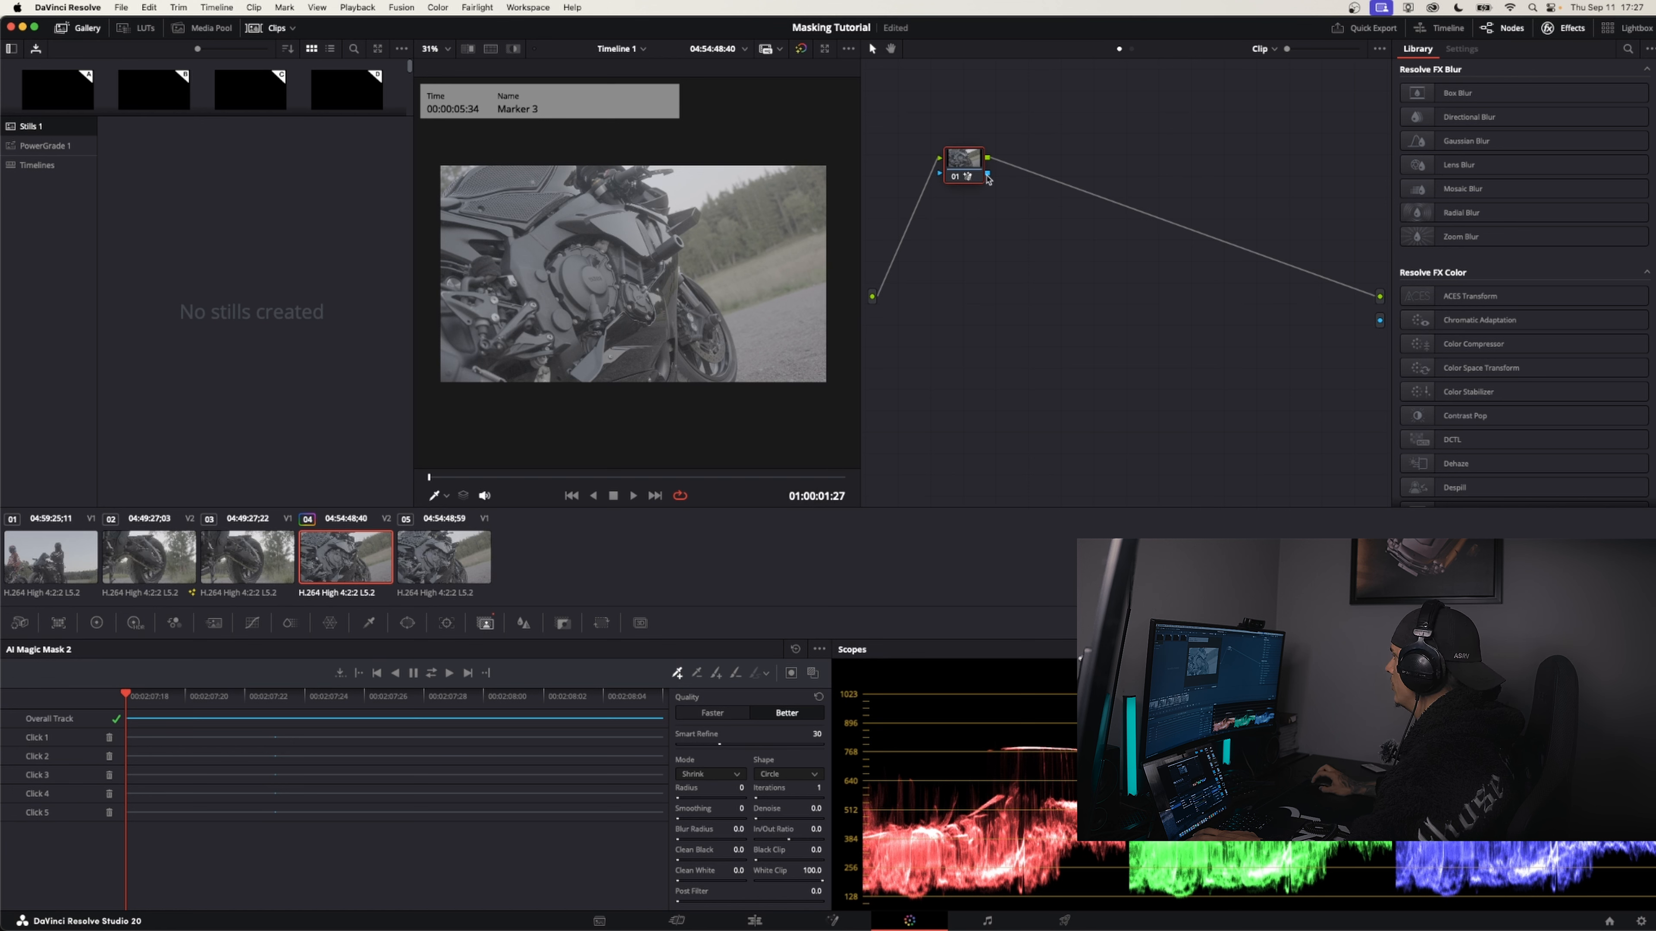
pyautogui.moveTo(989, 180); pyautogui.dragTo(969, 173)
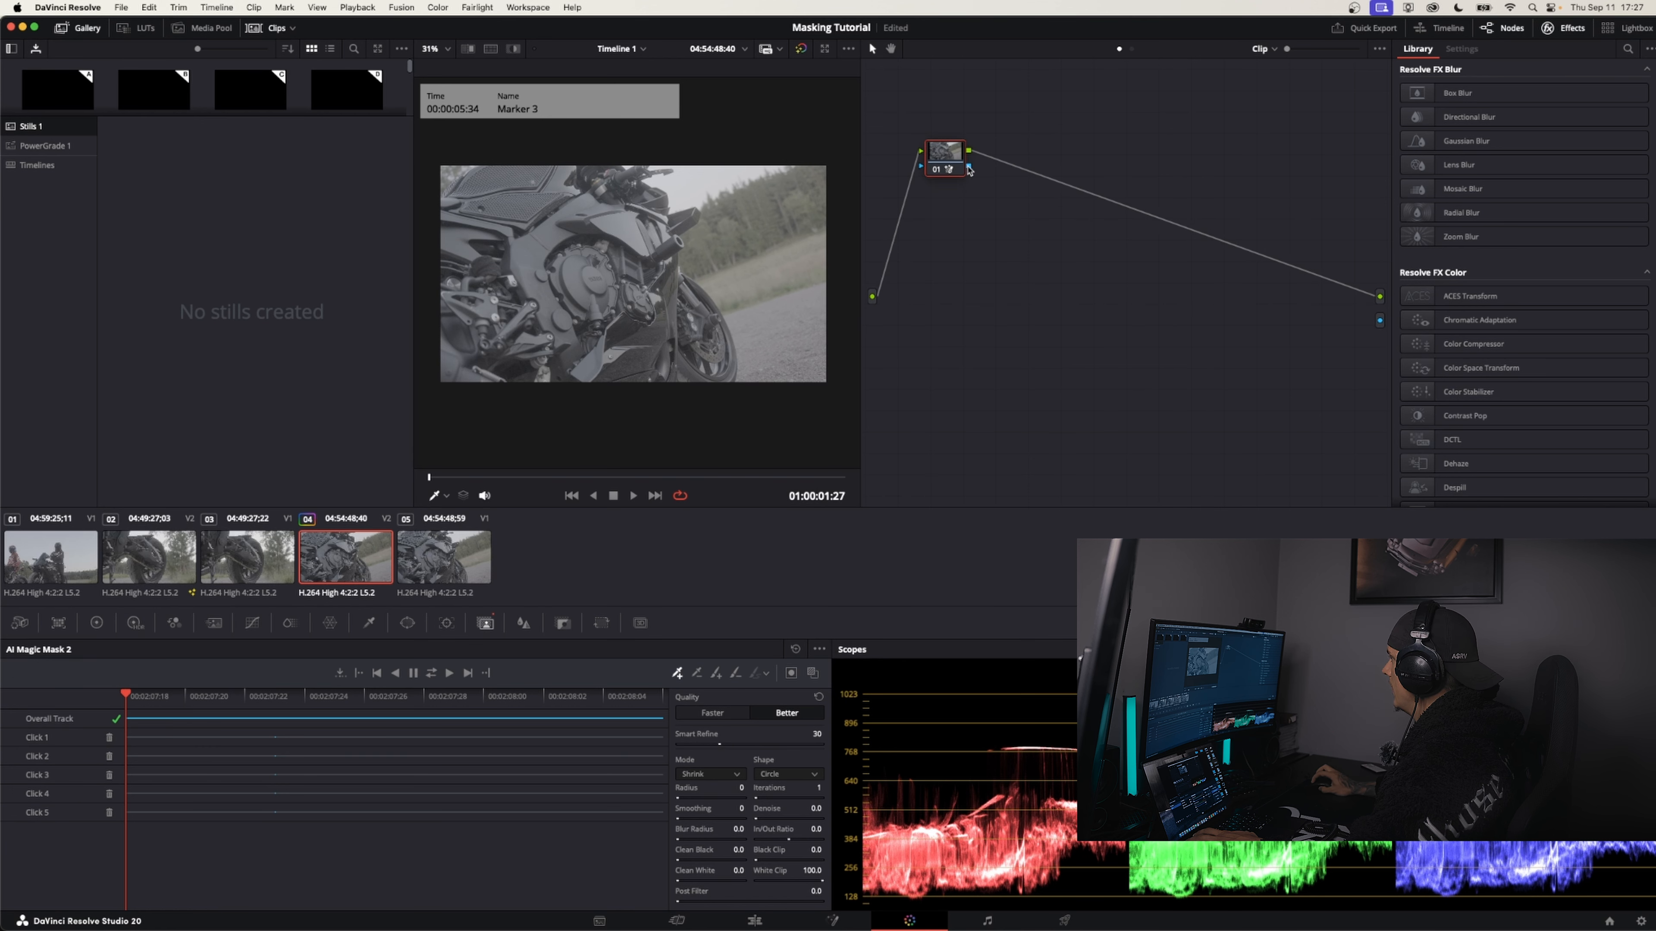
pyautogui.moveTo(1334, 308); pyautogui.dragTo(1379, 320)
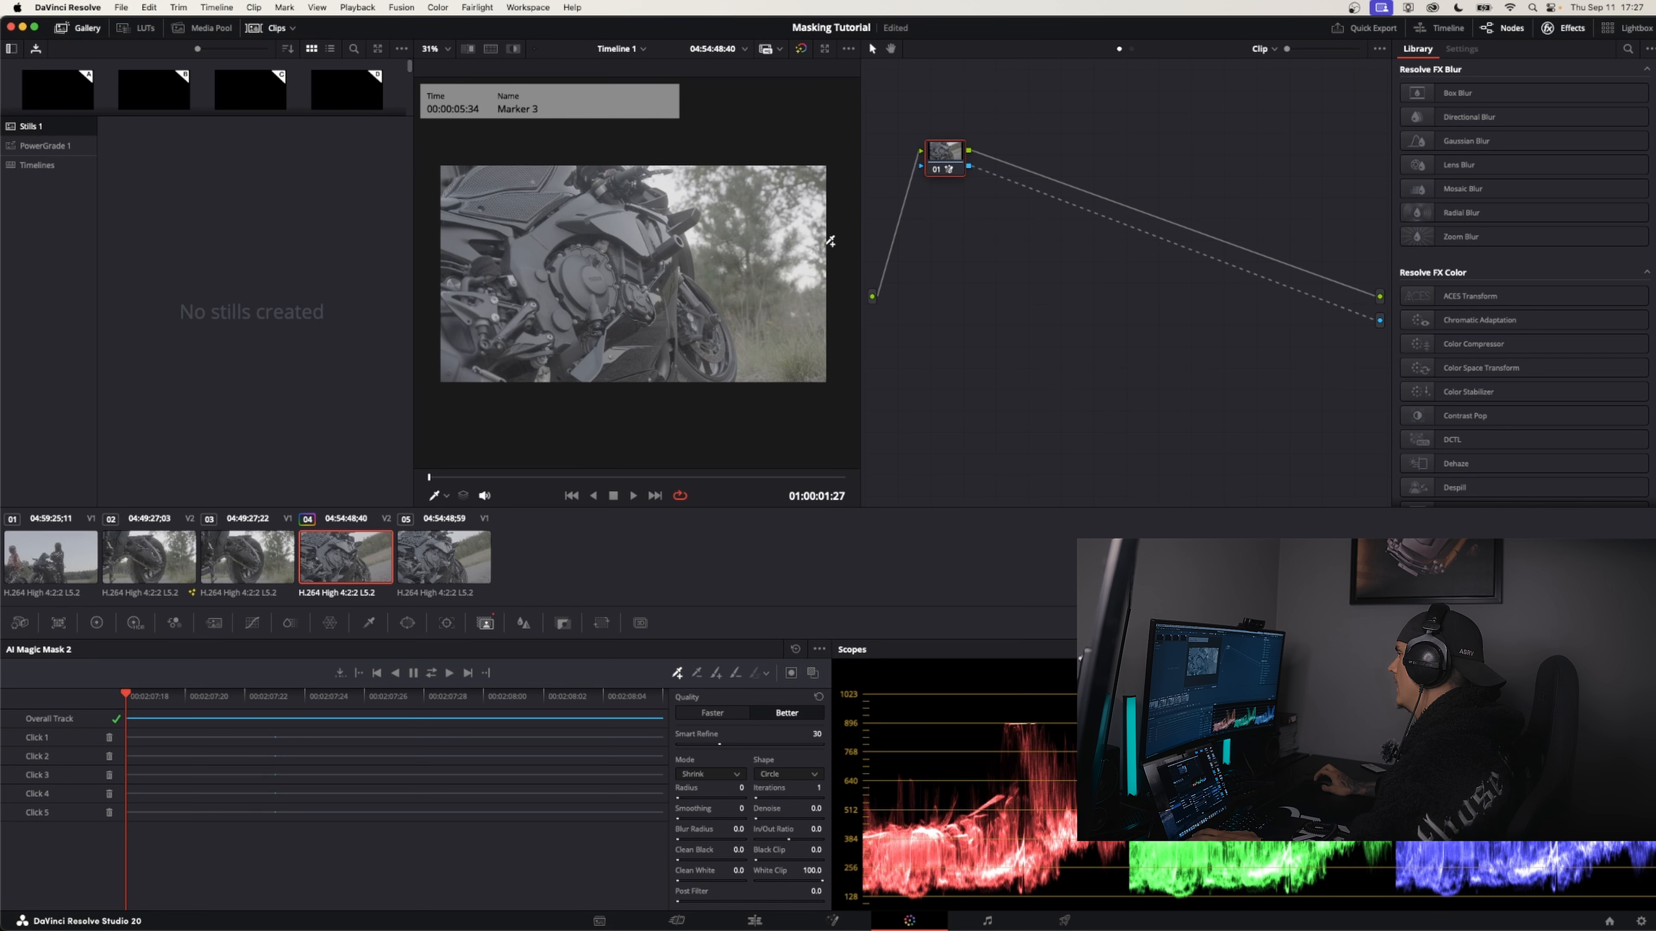
# Refine the Magic Mask with a blur radius of 27.0, a denoise of 2.0 and an in/out ratio of -9.2
pyautogui.moveTo(656, 478); pyautogui.dragTo(353, 495)
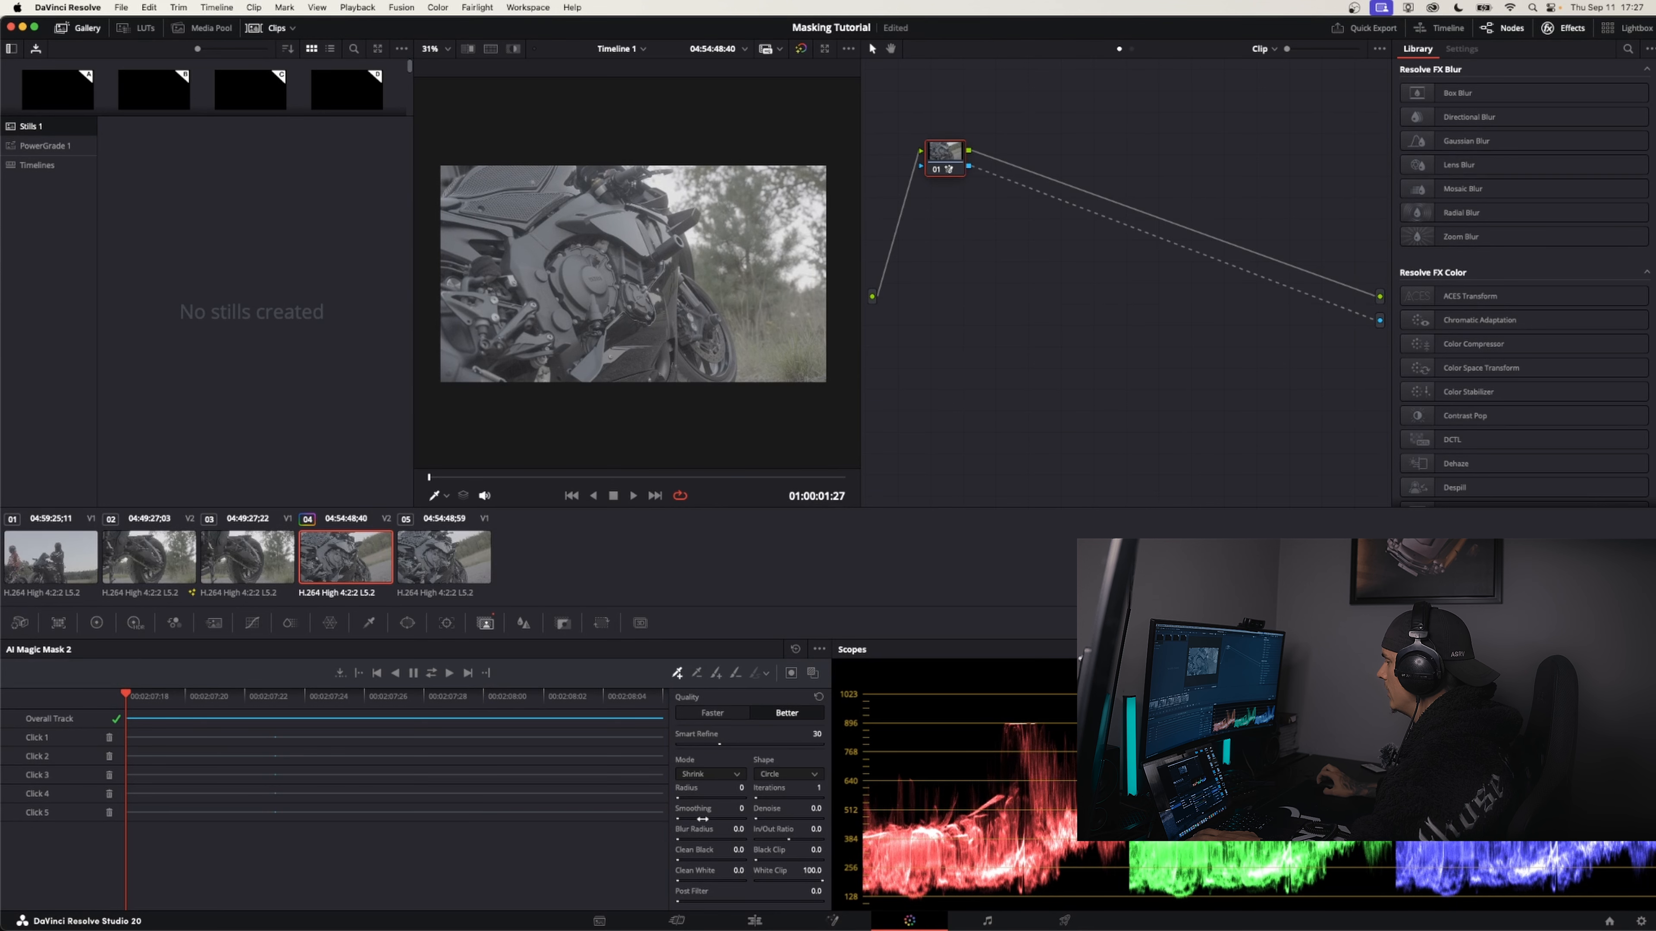
pyautogui.moveTo(687, 835); pyautogui.dragTo(707, 836)
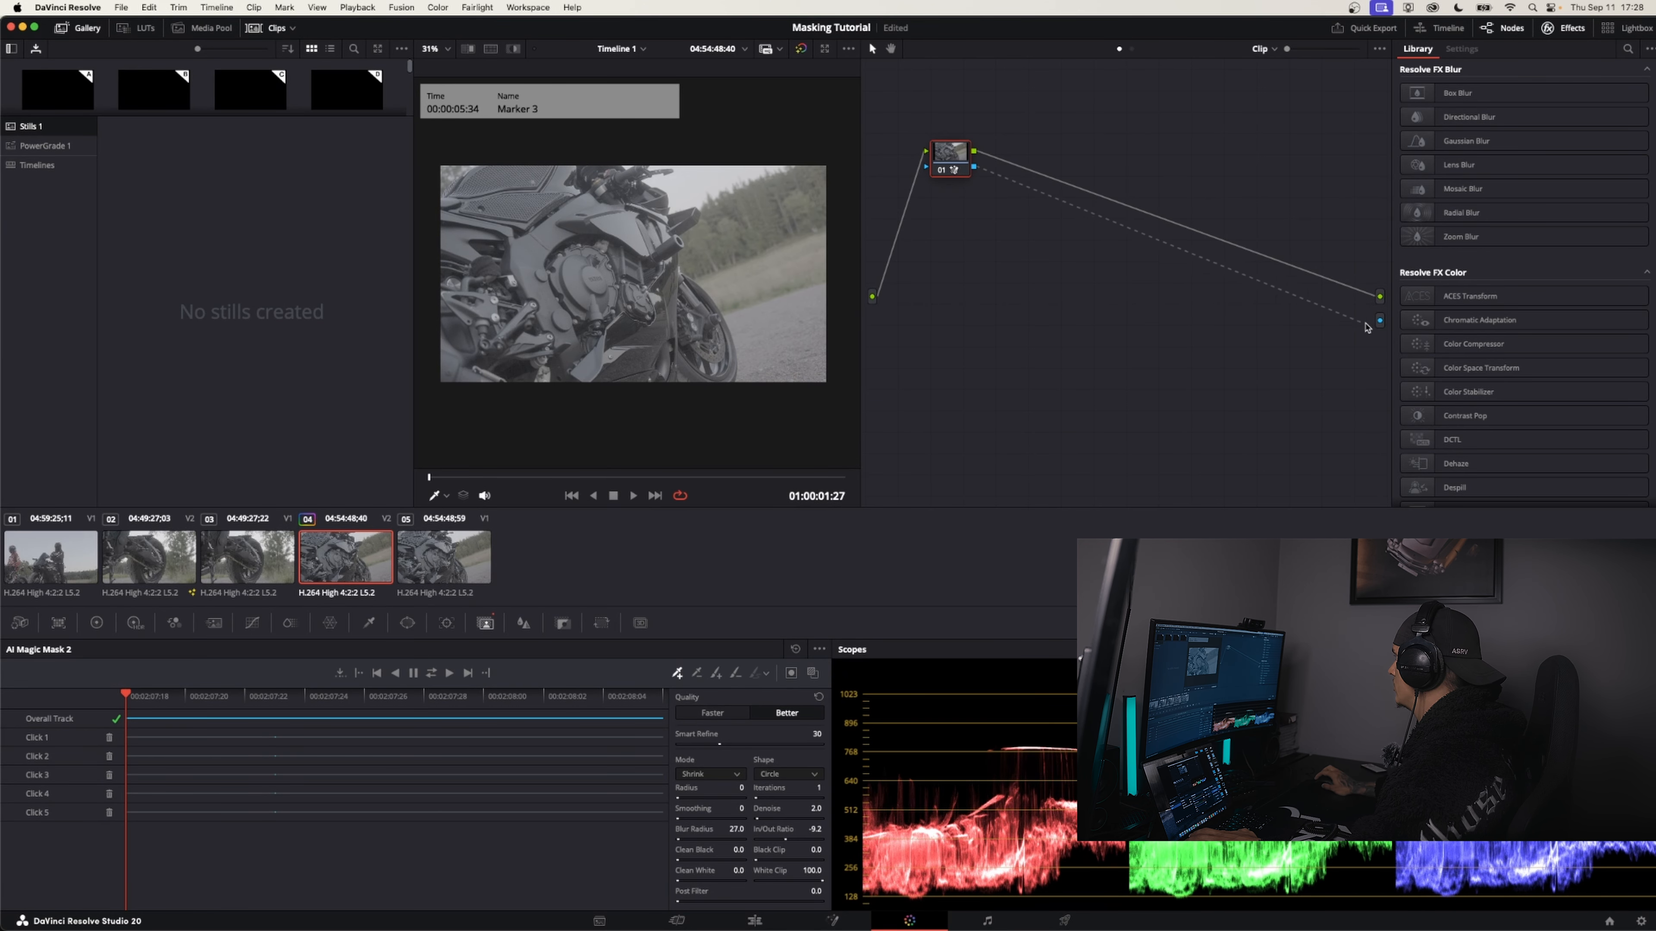
pyautogui.moveTo(1365, 323); pyautogui.dragTo(1378, 321)
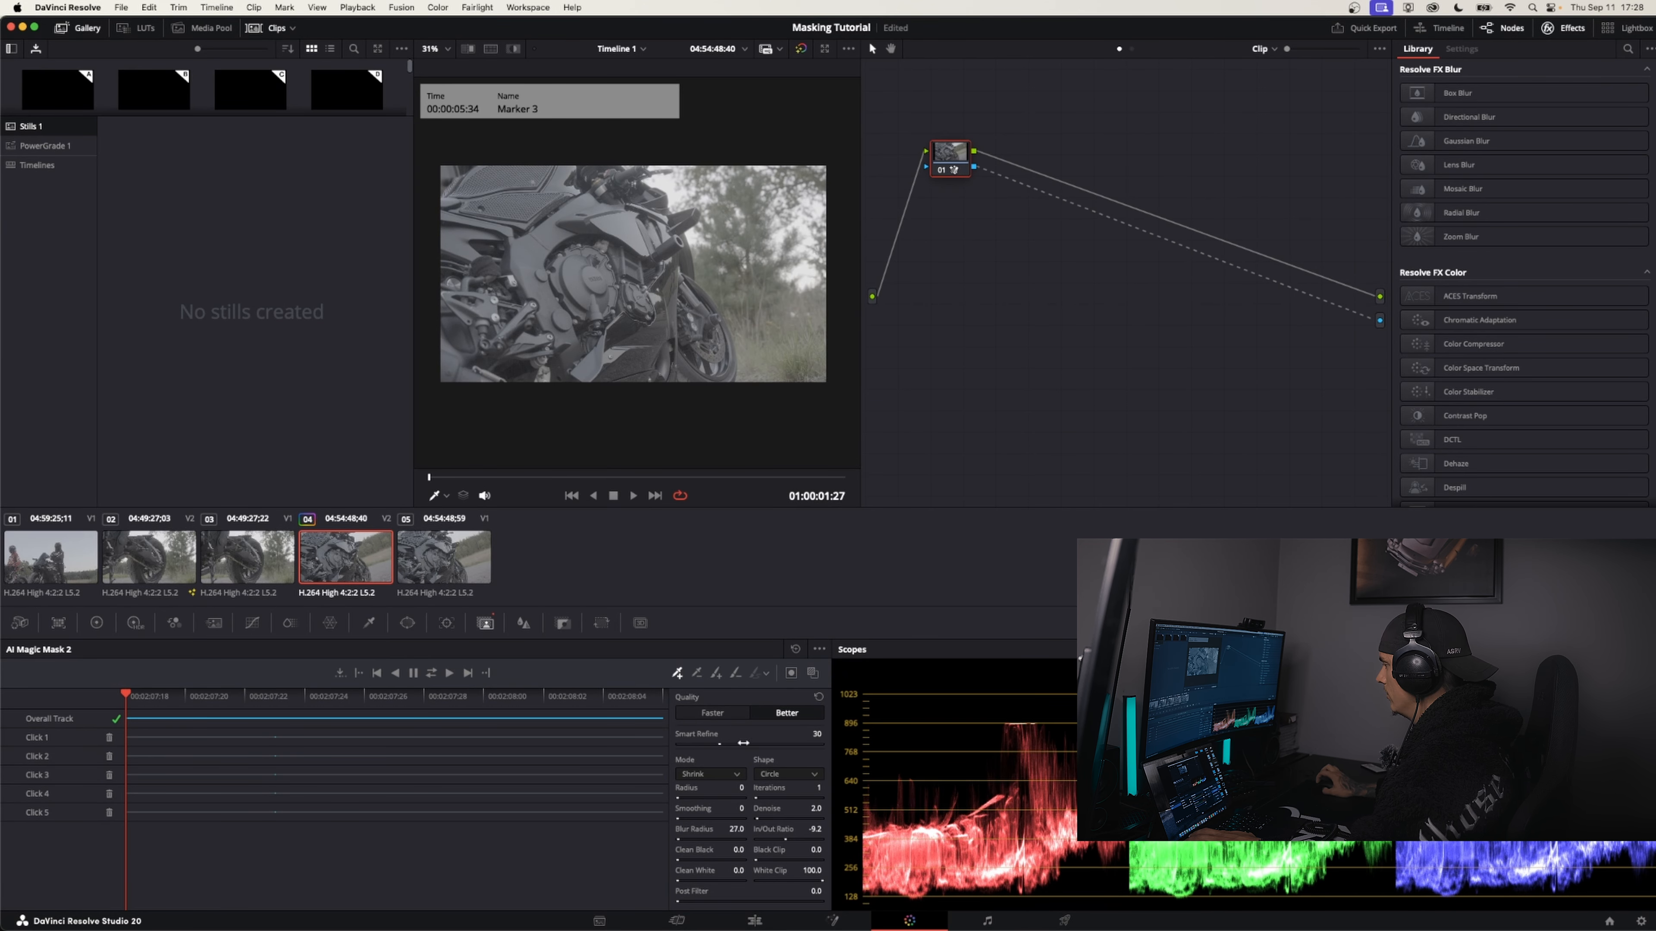
# Return to the edit timeline and play the sequence from the start to check the masked transitions
pyautogui.click(747, 919)
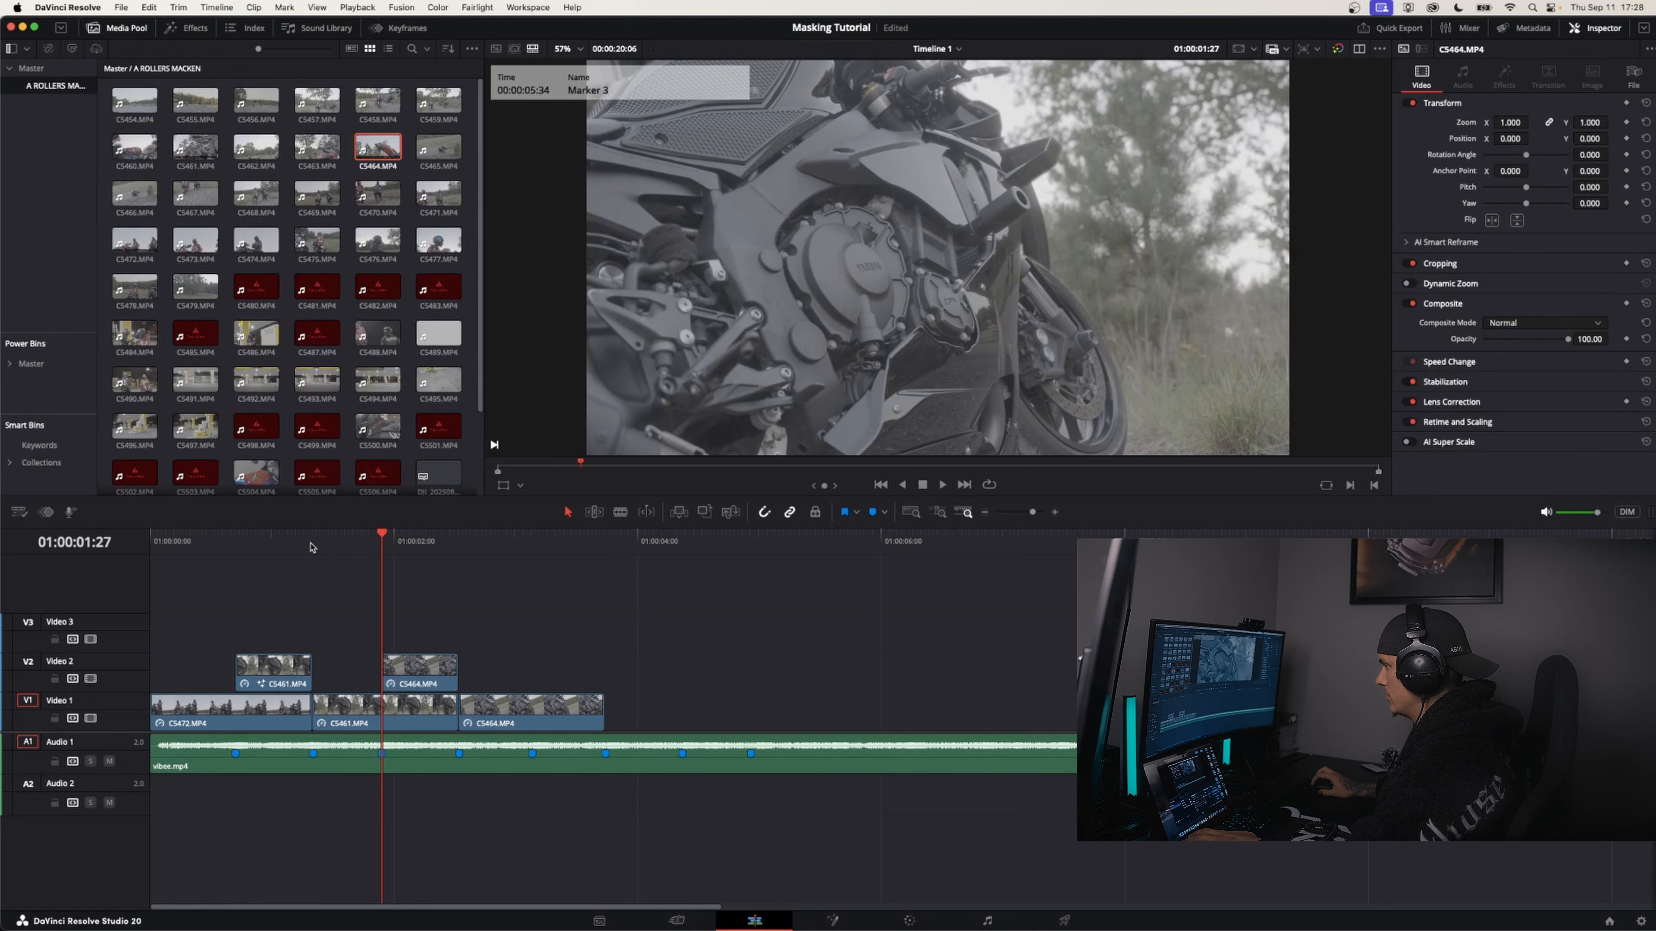
pyautogui.moveTo(312, 548); pyautogui.dragTo(78, 535)
pyautogui.press('space')
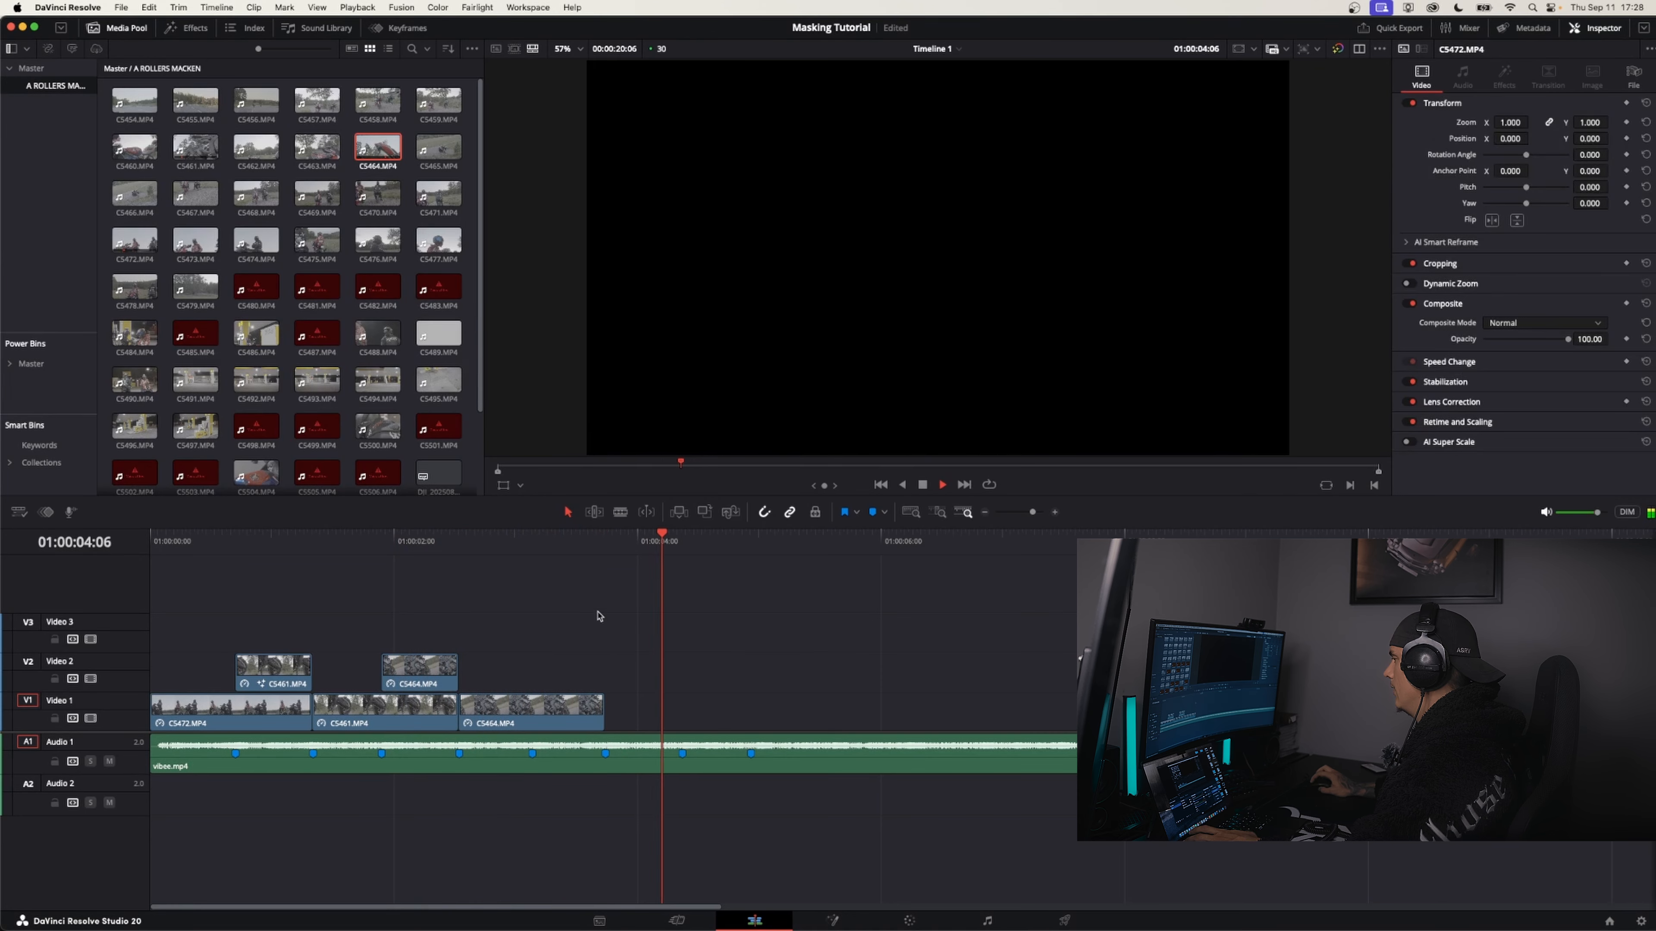
pyautogui.press('space')
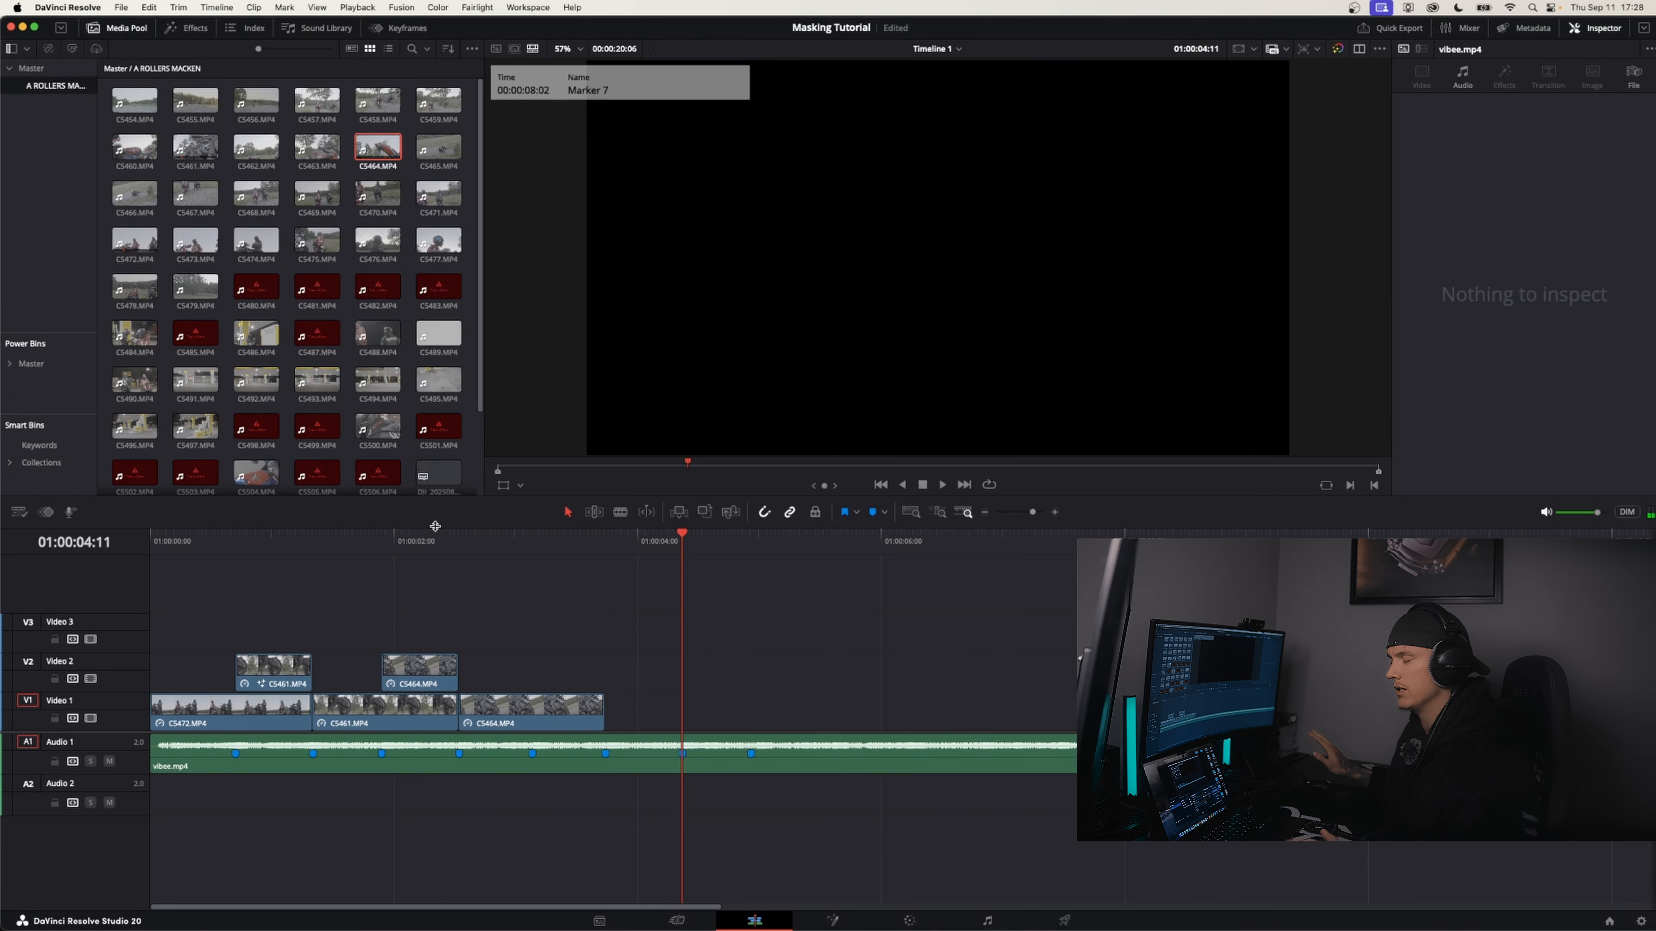
# Replace the Magic Mask on Video 2's C5464 clip with a curve window traced around the motorcycle, and track it forward and reverse
pyautogui.scroll(1, 462, 547)
pyautogui.click(460, 546)
pyautogui.click(461, 675)
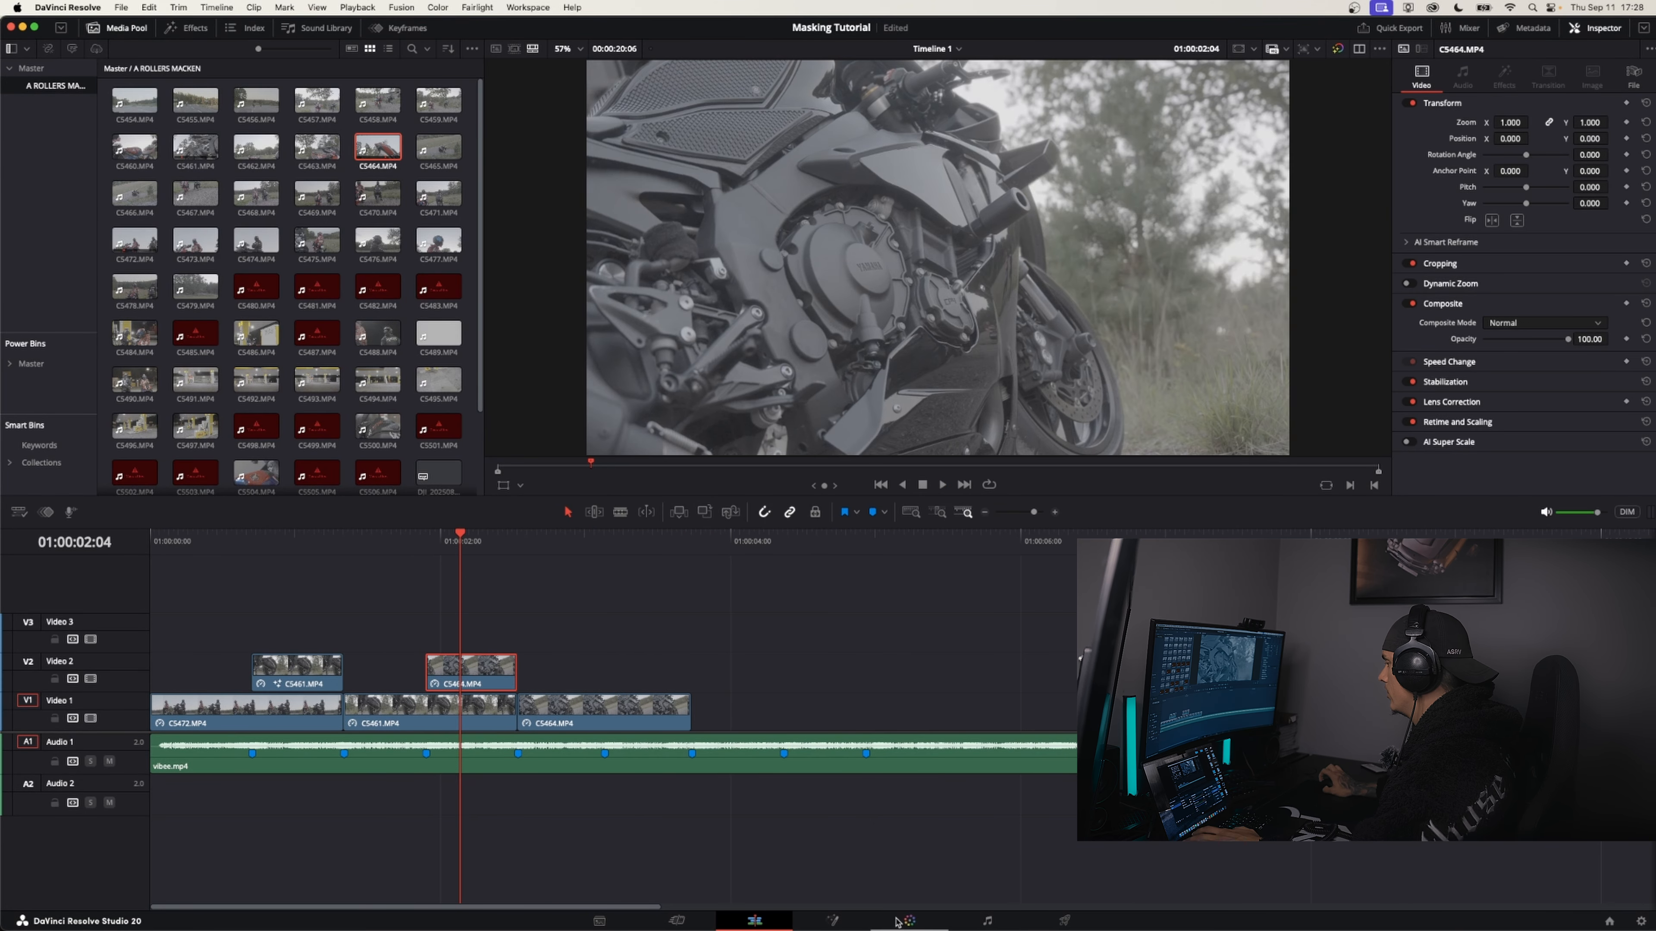
pyautogui.click(908, 921)
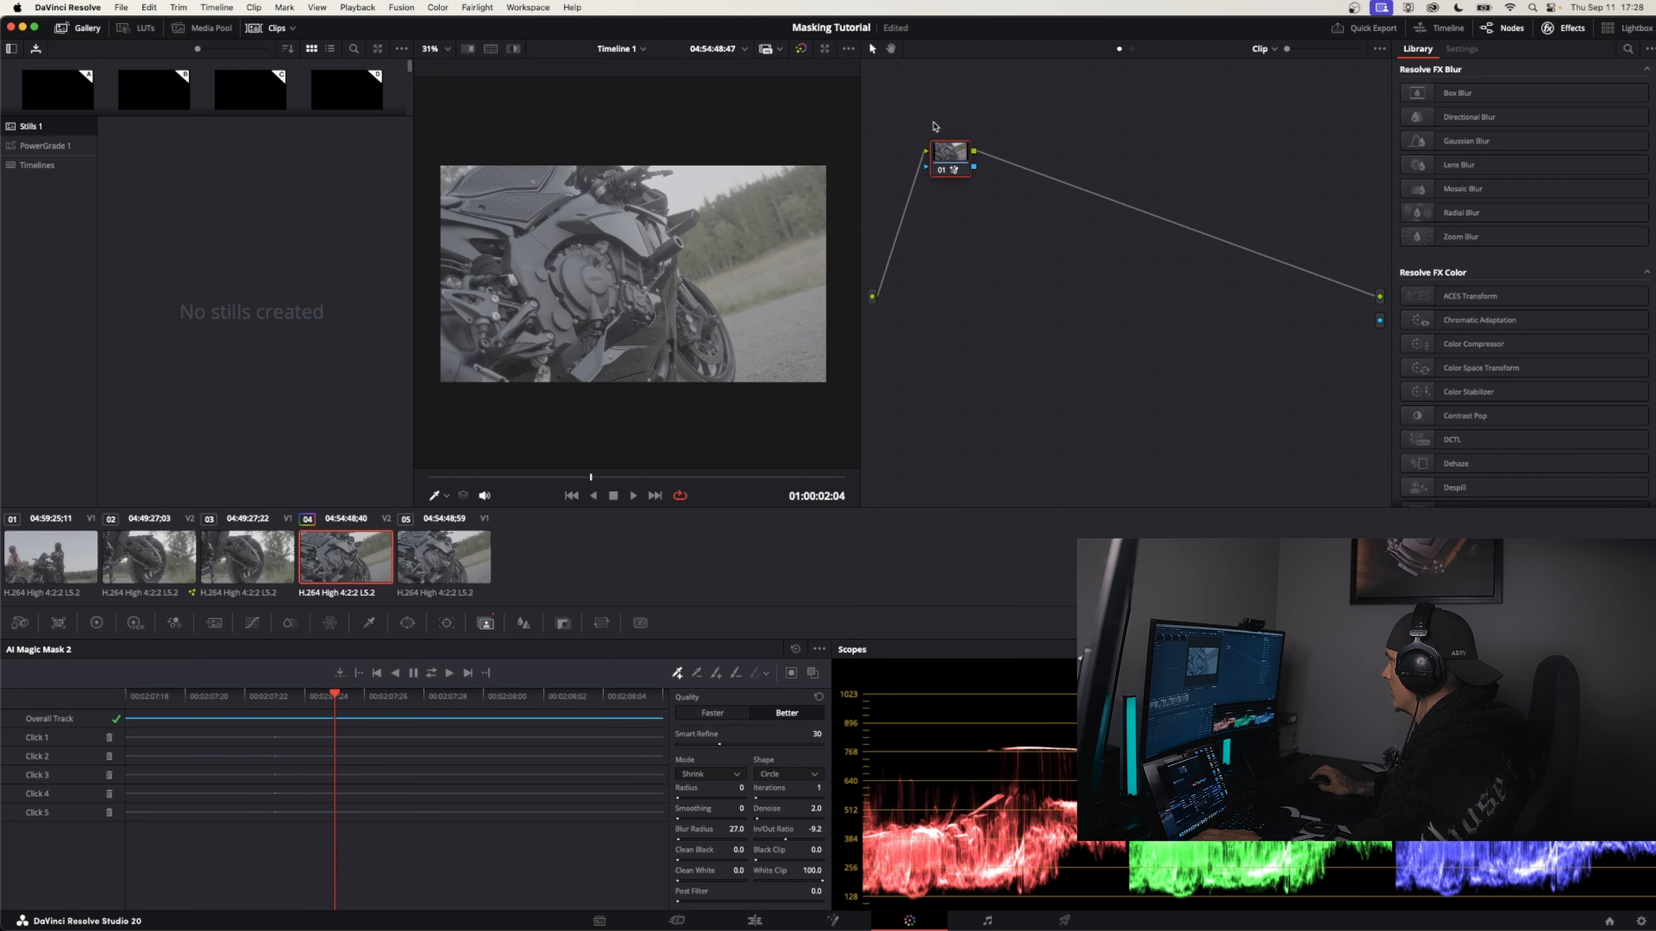
pyautogui.click(407, 623)
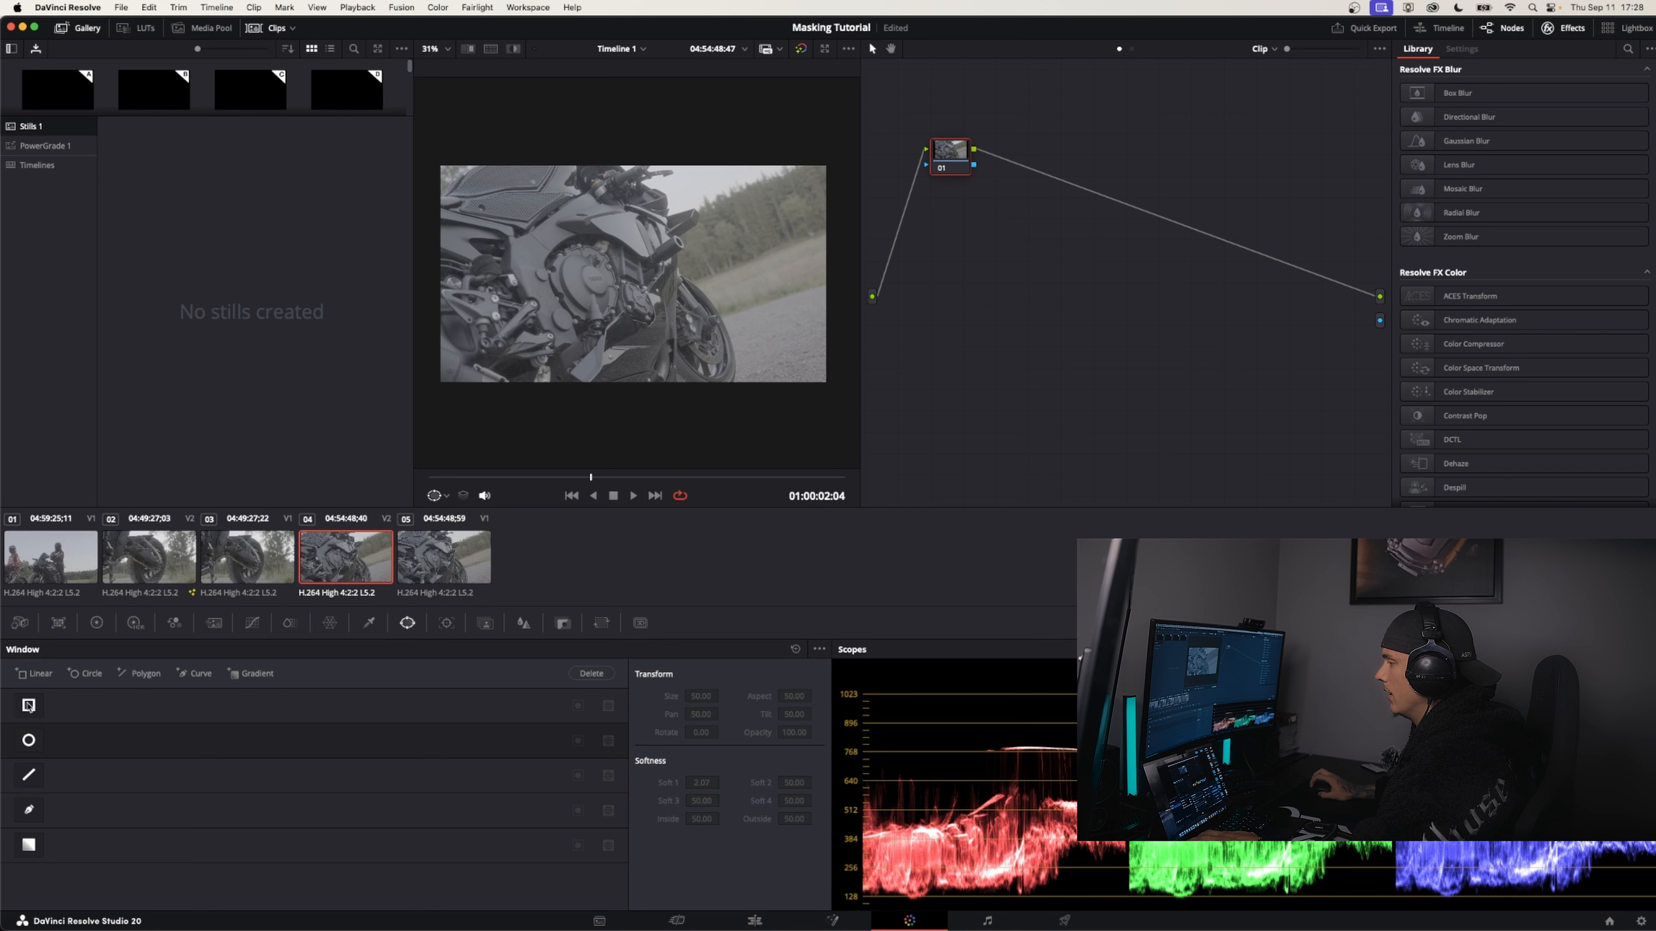
pyautogui.click(196, 675)
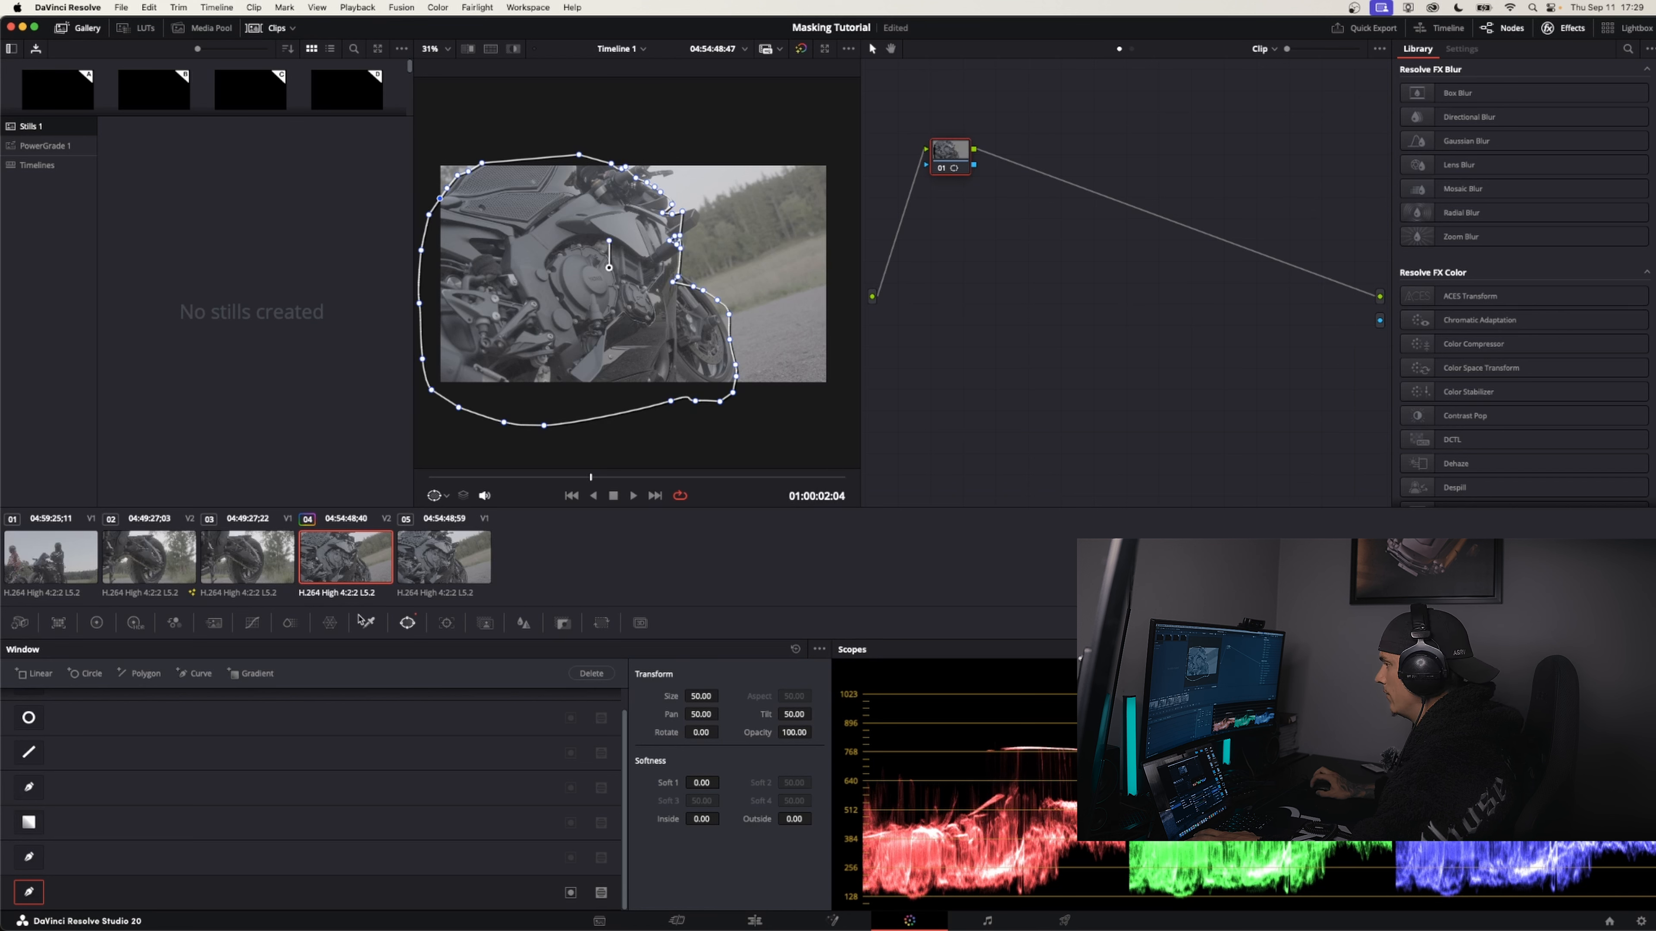
pyautogui.click(446, 624)
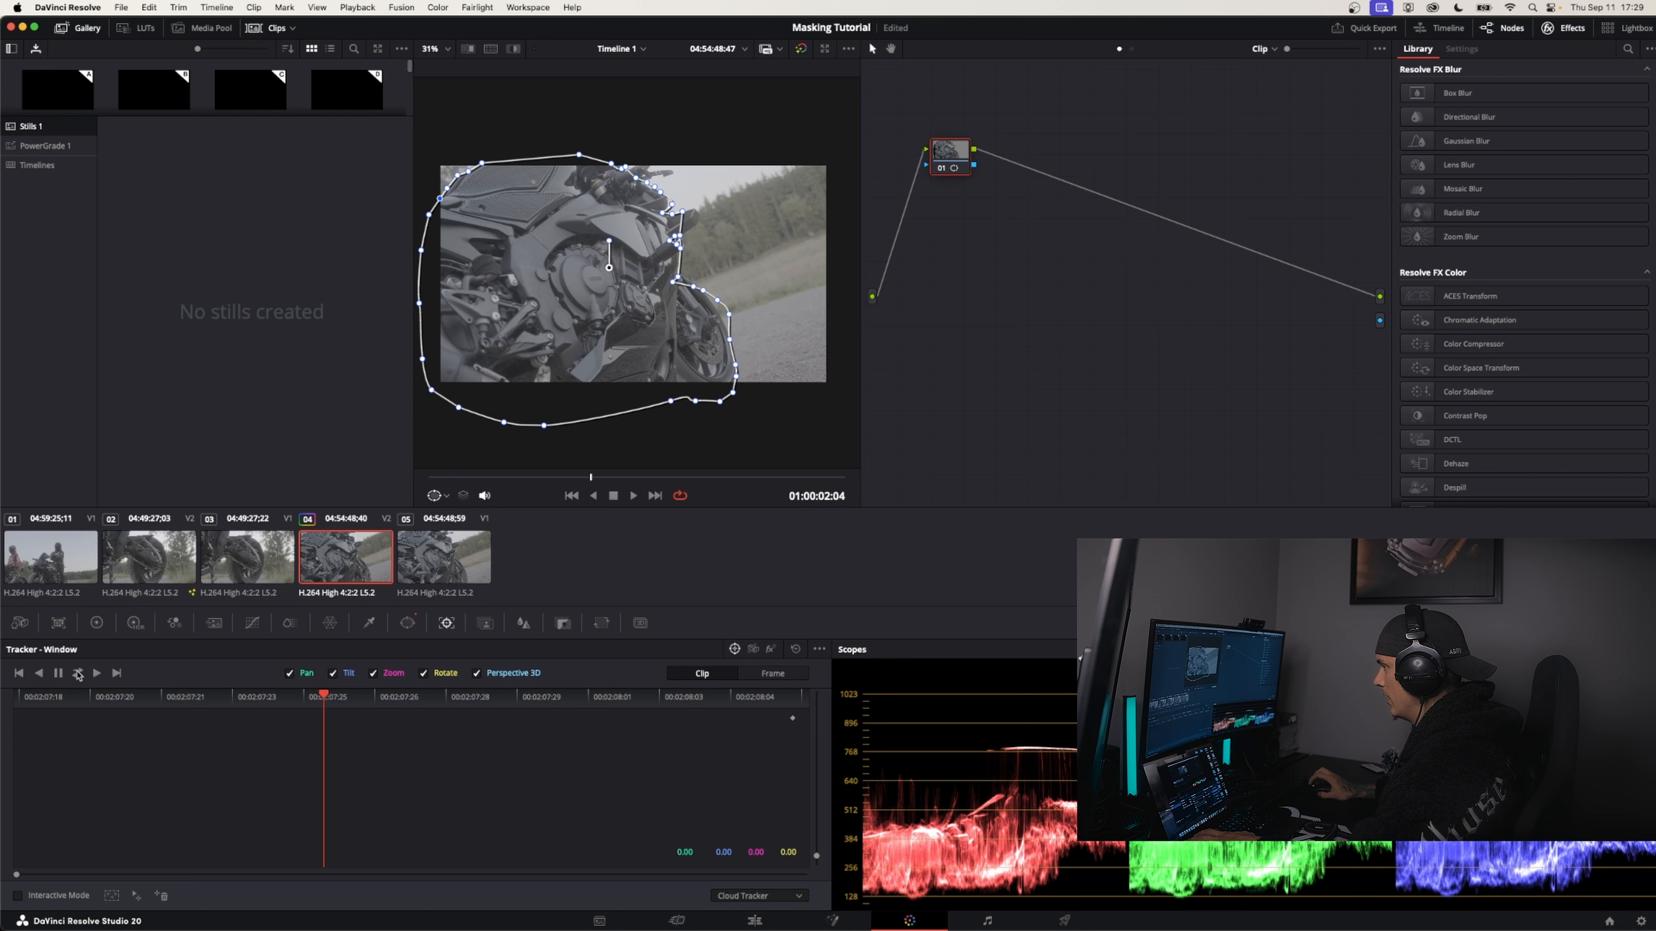
pyautogui.click(78, 674)
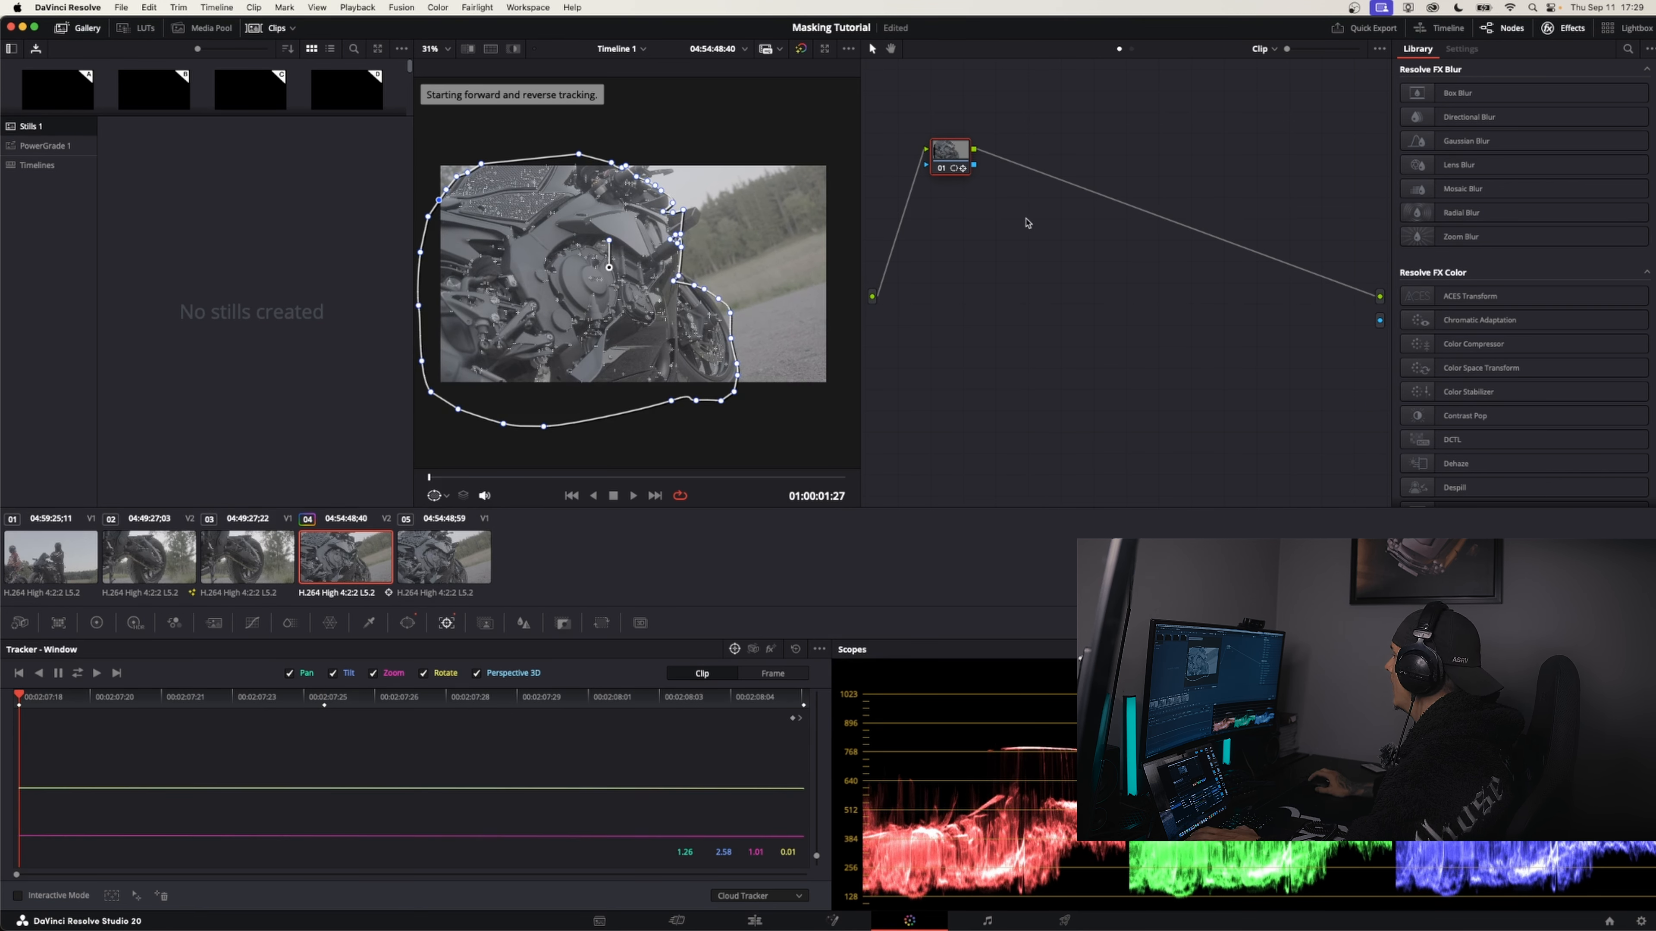
# Remove the existing alpha output from the C5464 node graph and add a new one
pyautogui.rightClick(1075, 232)
pyautogui.click(1195, 364)
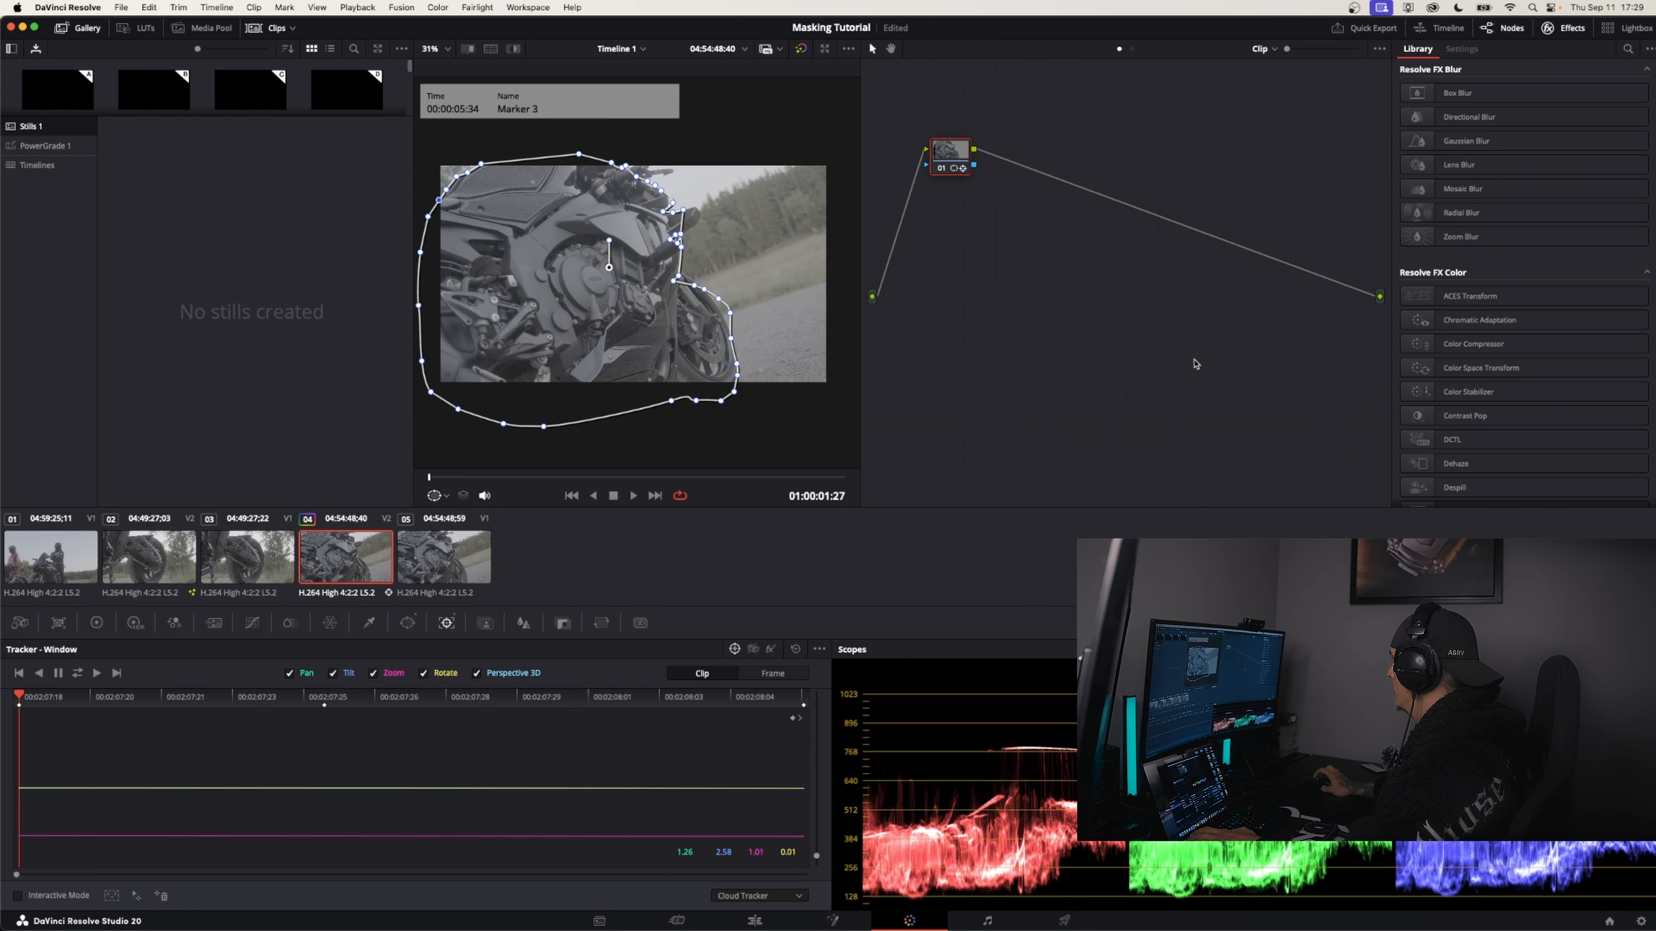
pyautogui.rightClick(1025, 203)
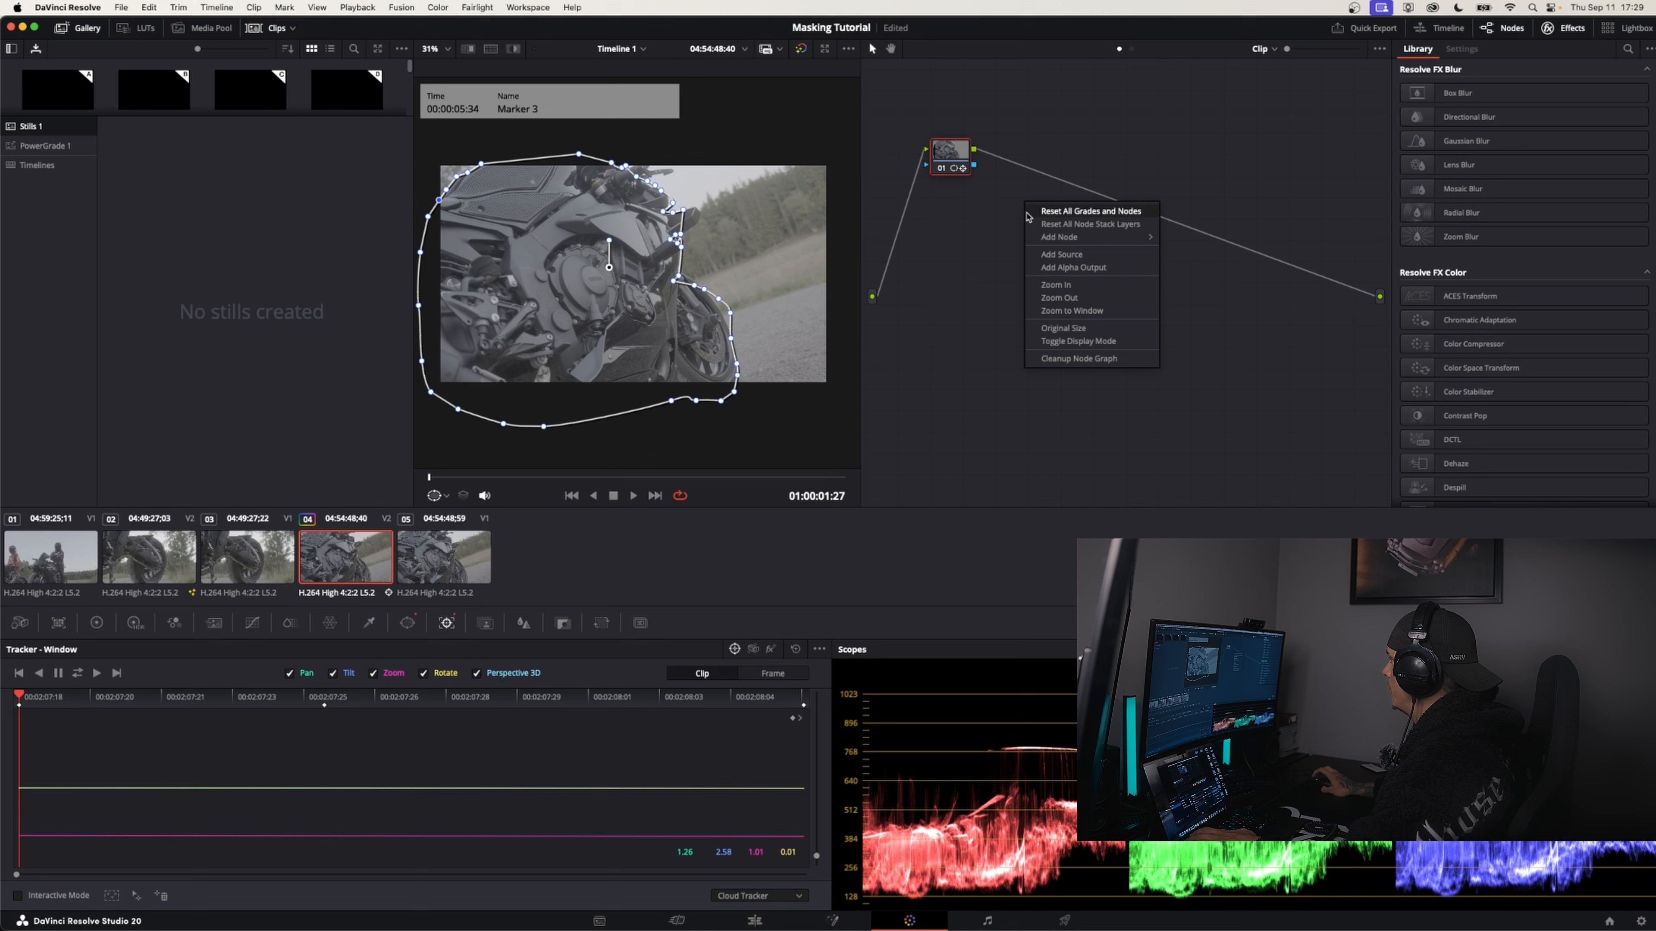
pyautogui.click(1083, 272)
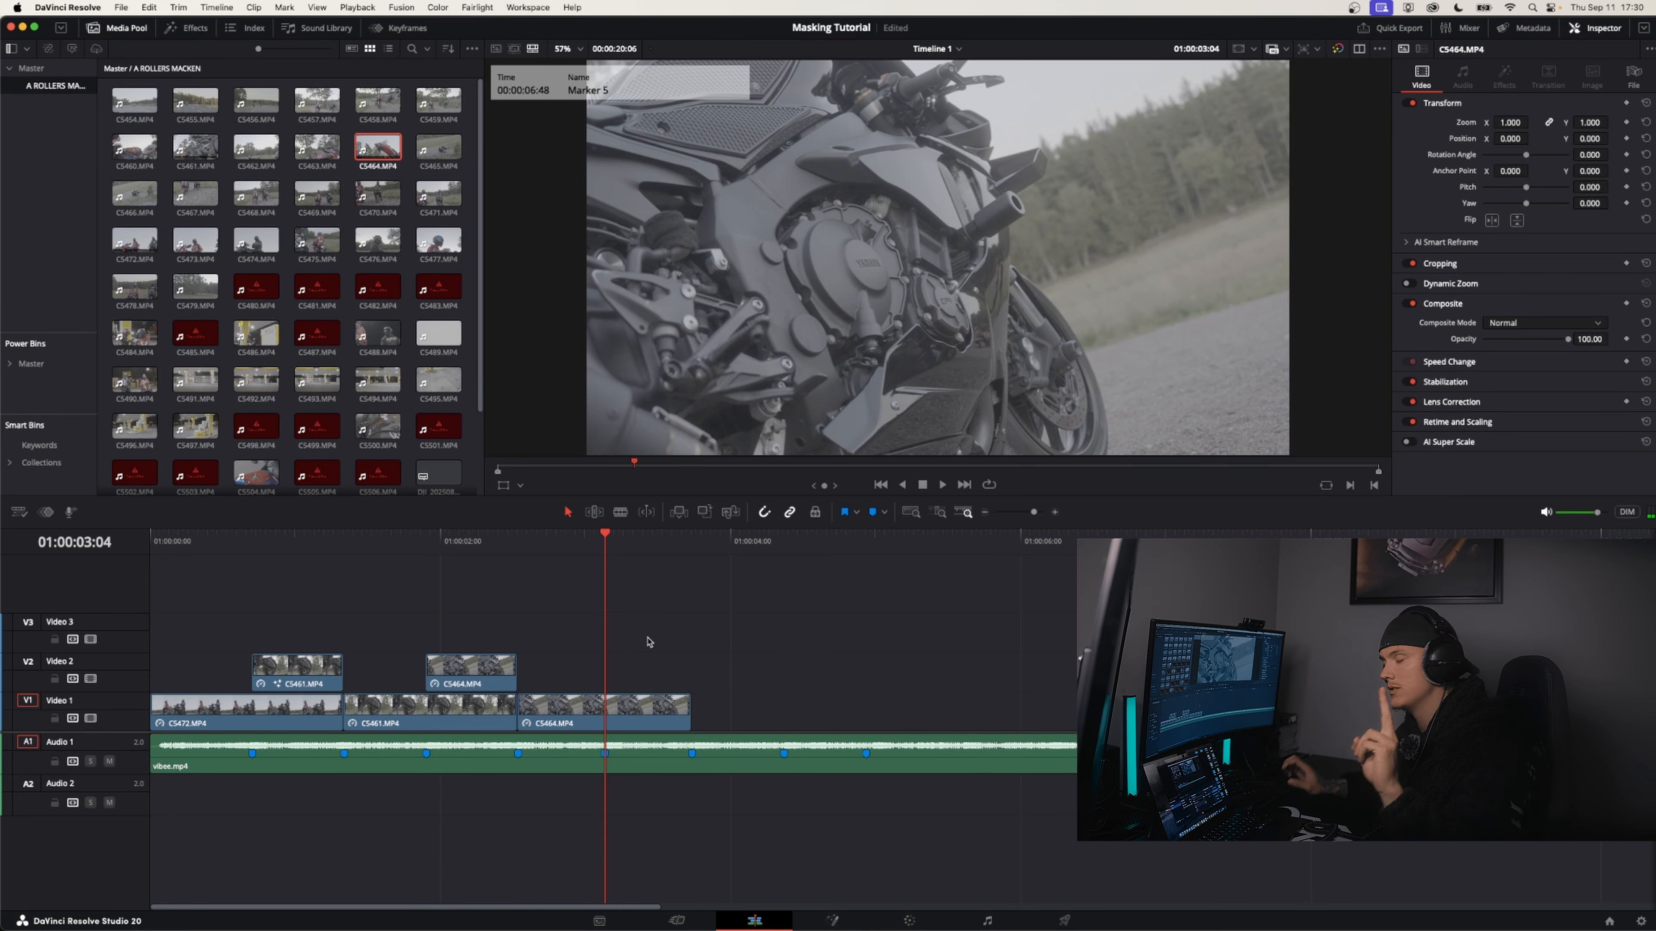
# Add clip C5486 with its audio to the empty stretch of the timeline after the music clip, on Video 1
pyautogui.press('super+minus')
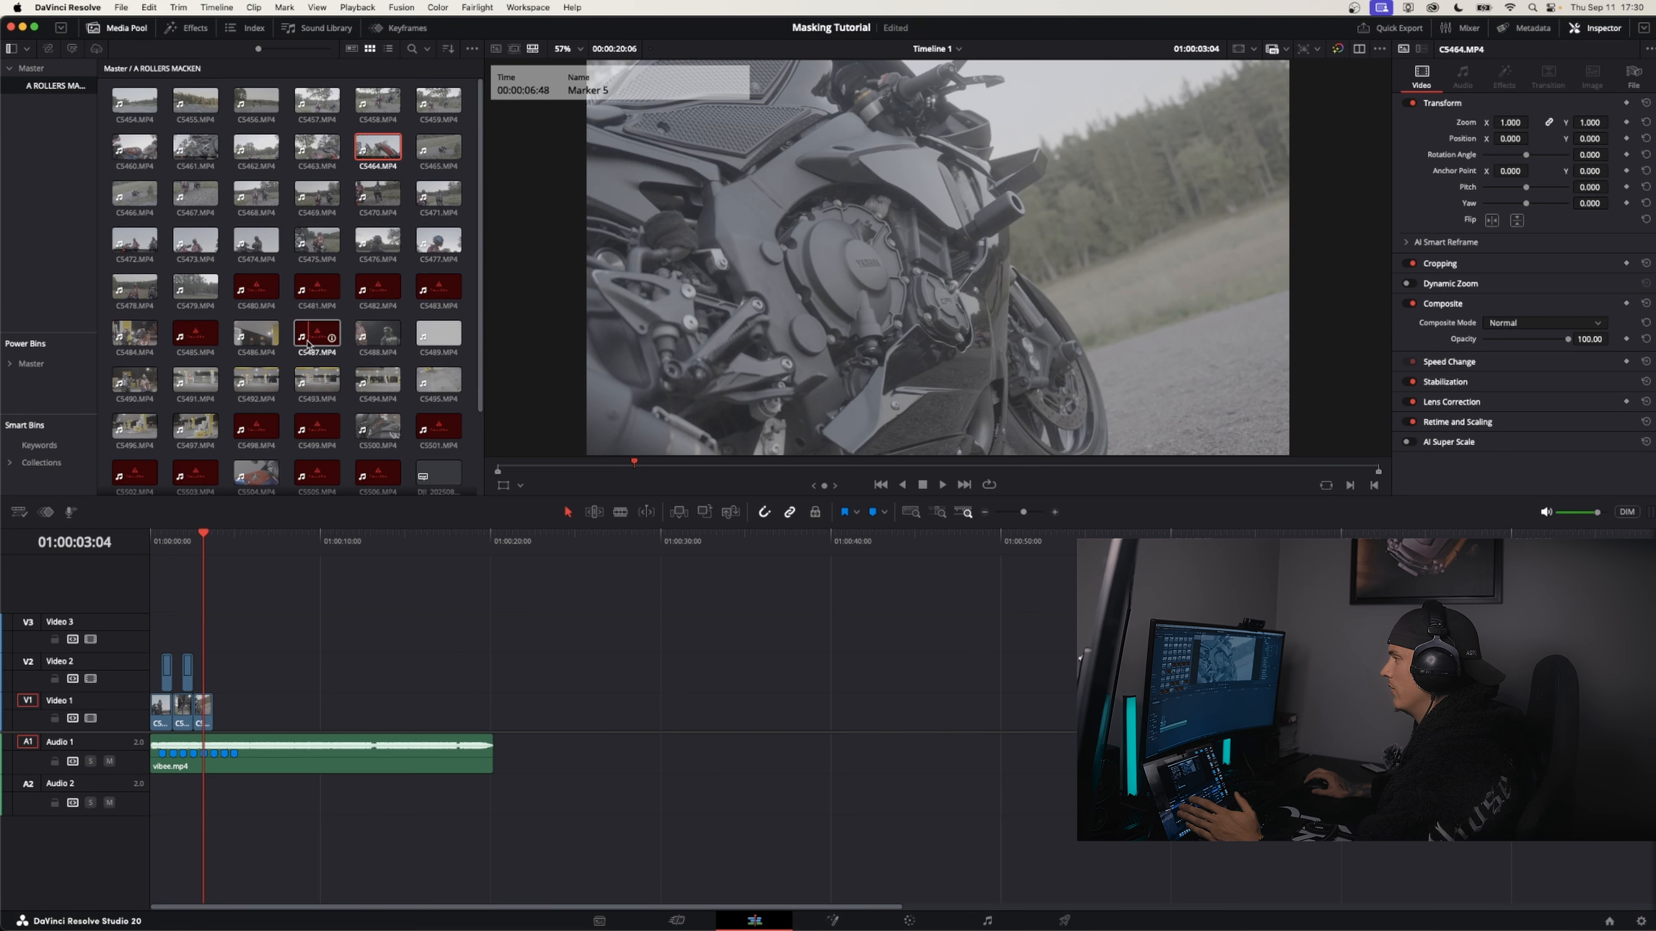
pyautogui.moveTo(245, 332); pyautogui.dragTo(562, 745)
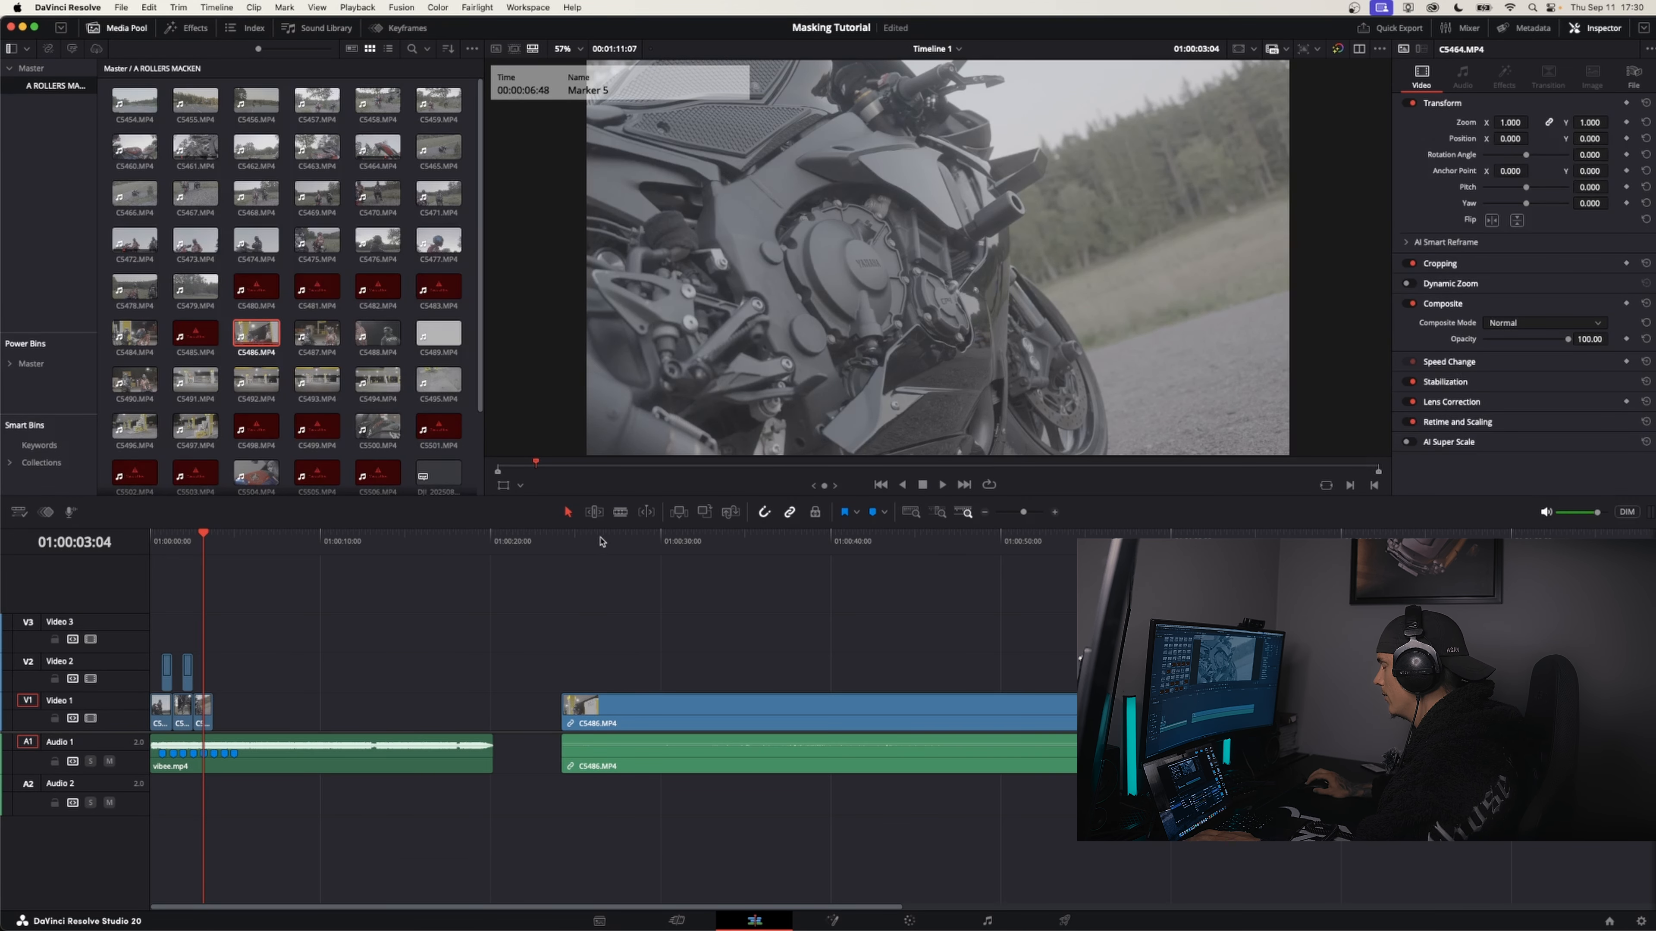
# Unlink the audio from clip C5486 and delete the audio portion, keeping only its video
pyautogui.click(601, 538)
pyautogui.rightClick(652, 723)
pyautogui.click(679, 709)
pyautogui.click(700, 750)
pyautogui.press('BackSpace')
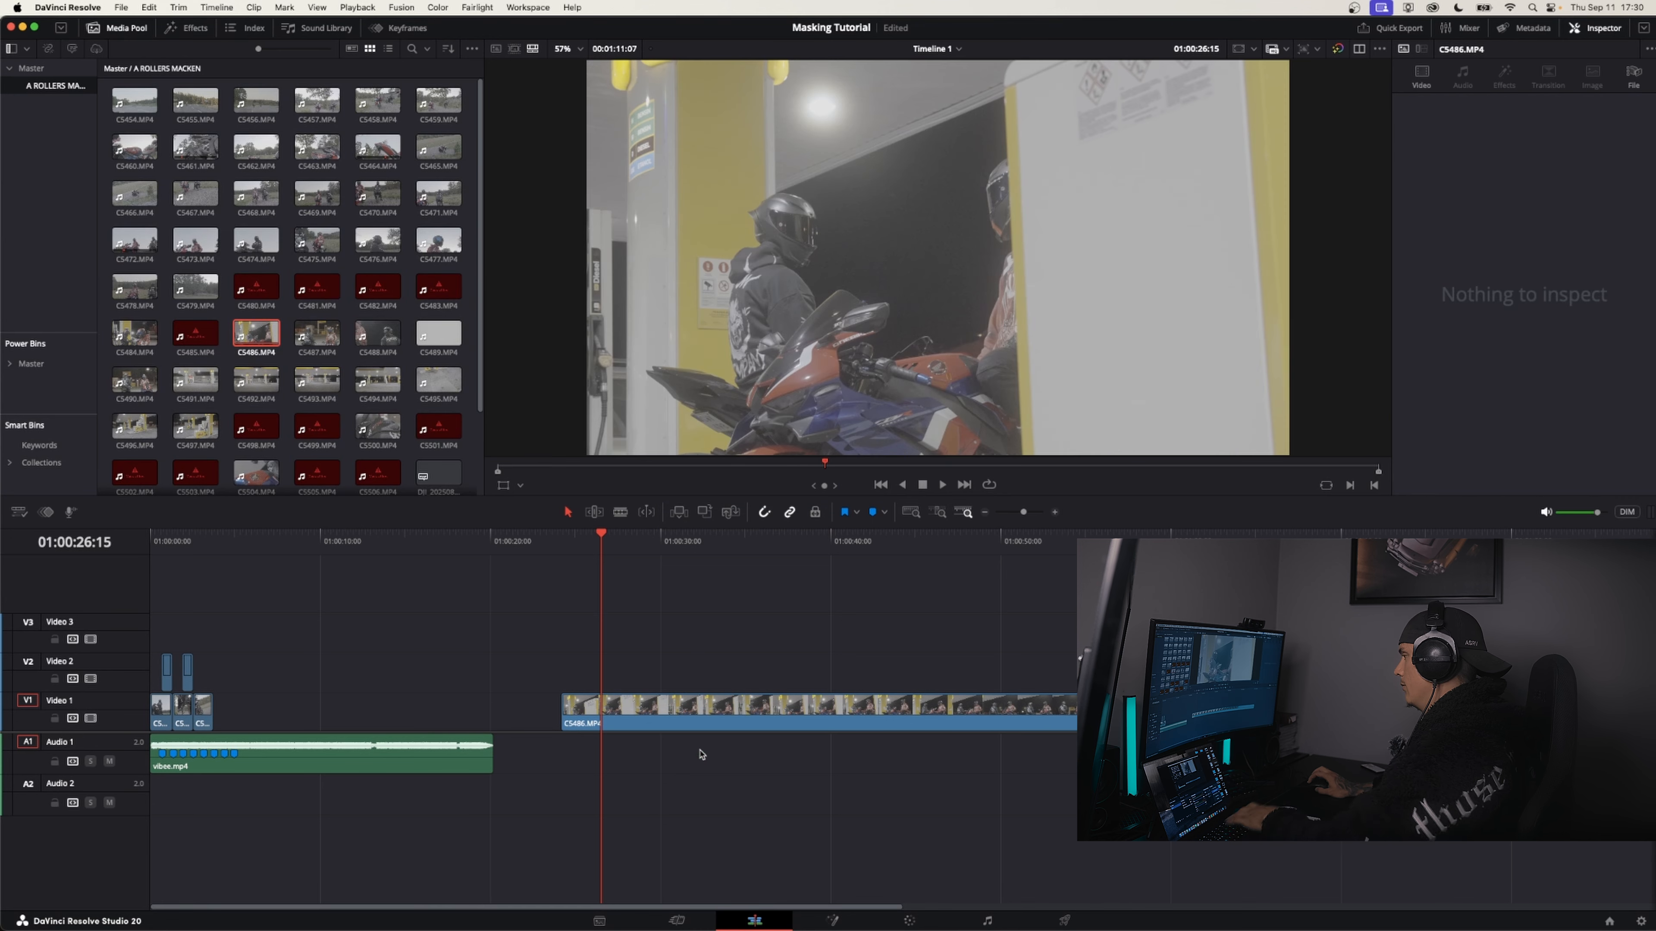
# Place a section of C5486 on Video 2 at Marker 5, split it at Marker 7 and delete the excess
pyautogui.click(695, 539)
pyautogui.press('space')
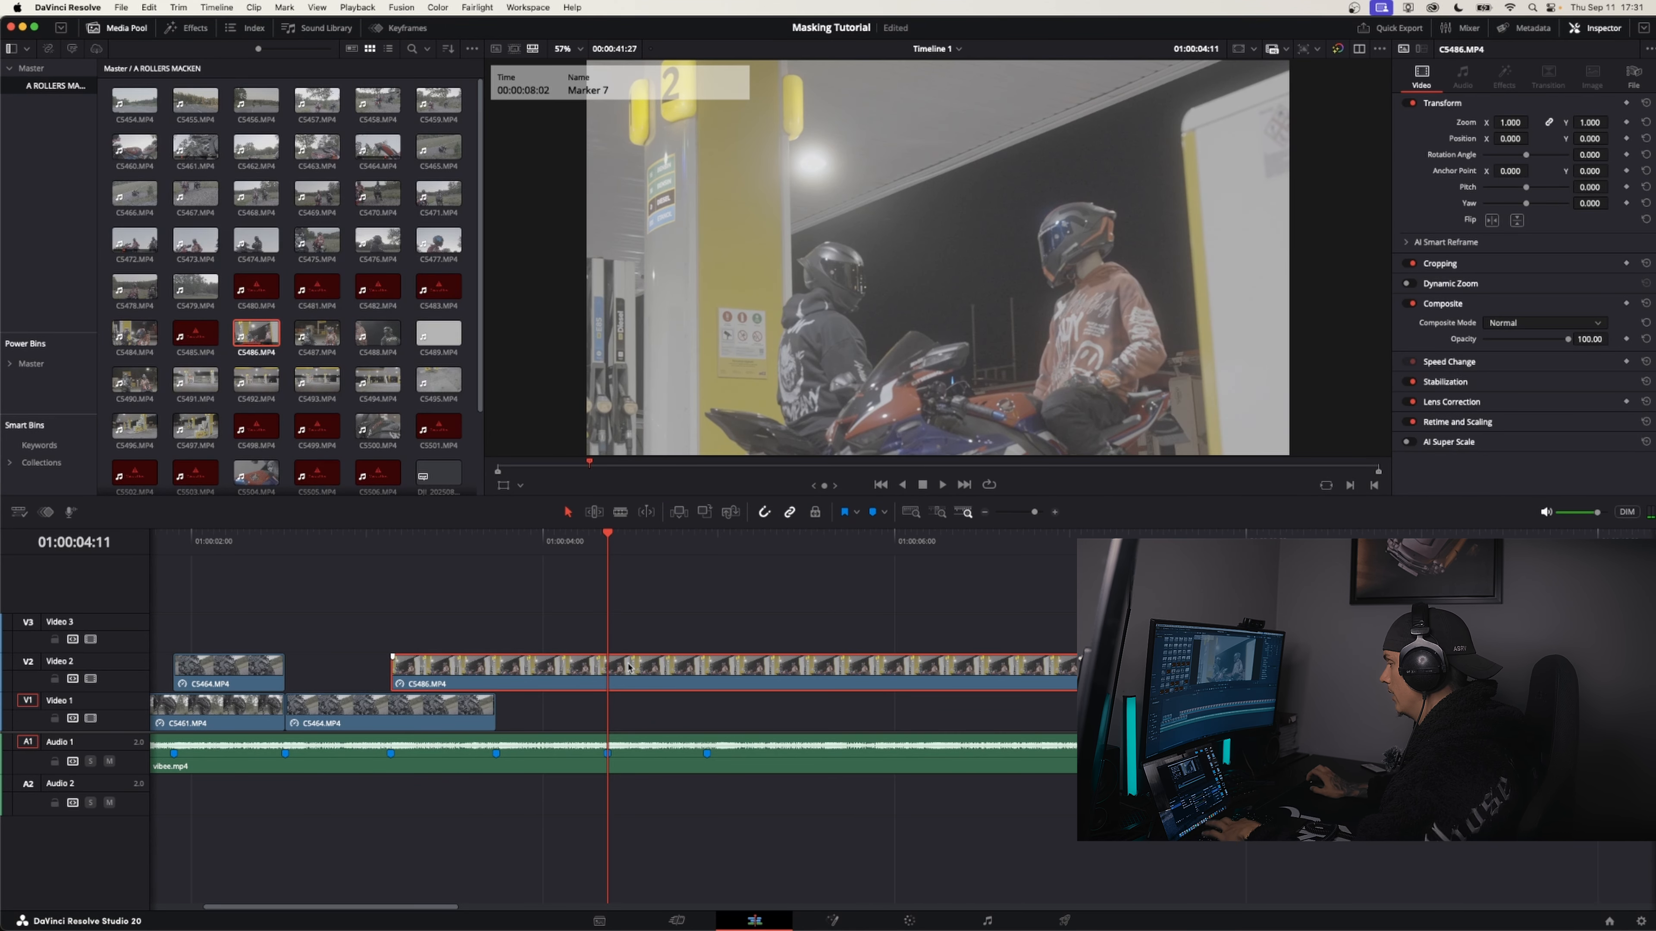
pyautogui.press('super+b')
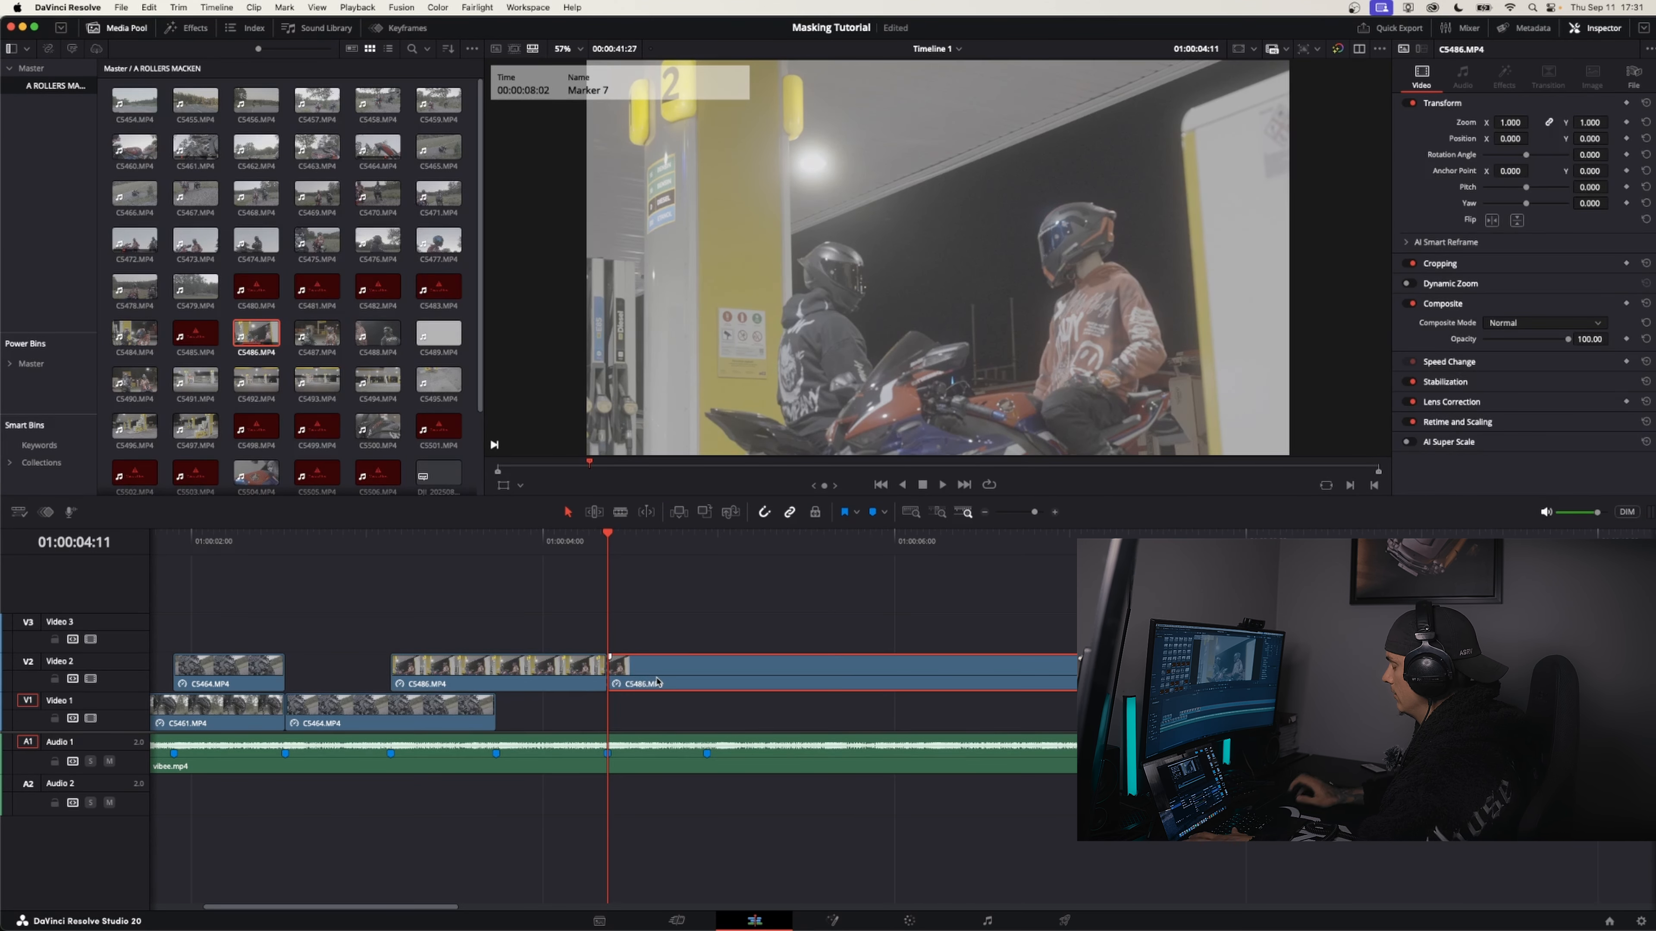
pyautogui.press('BackSpace')
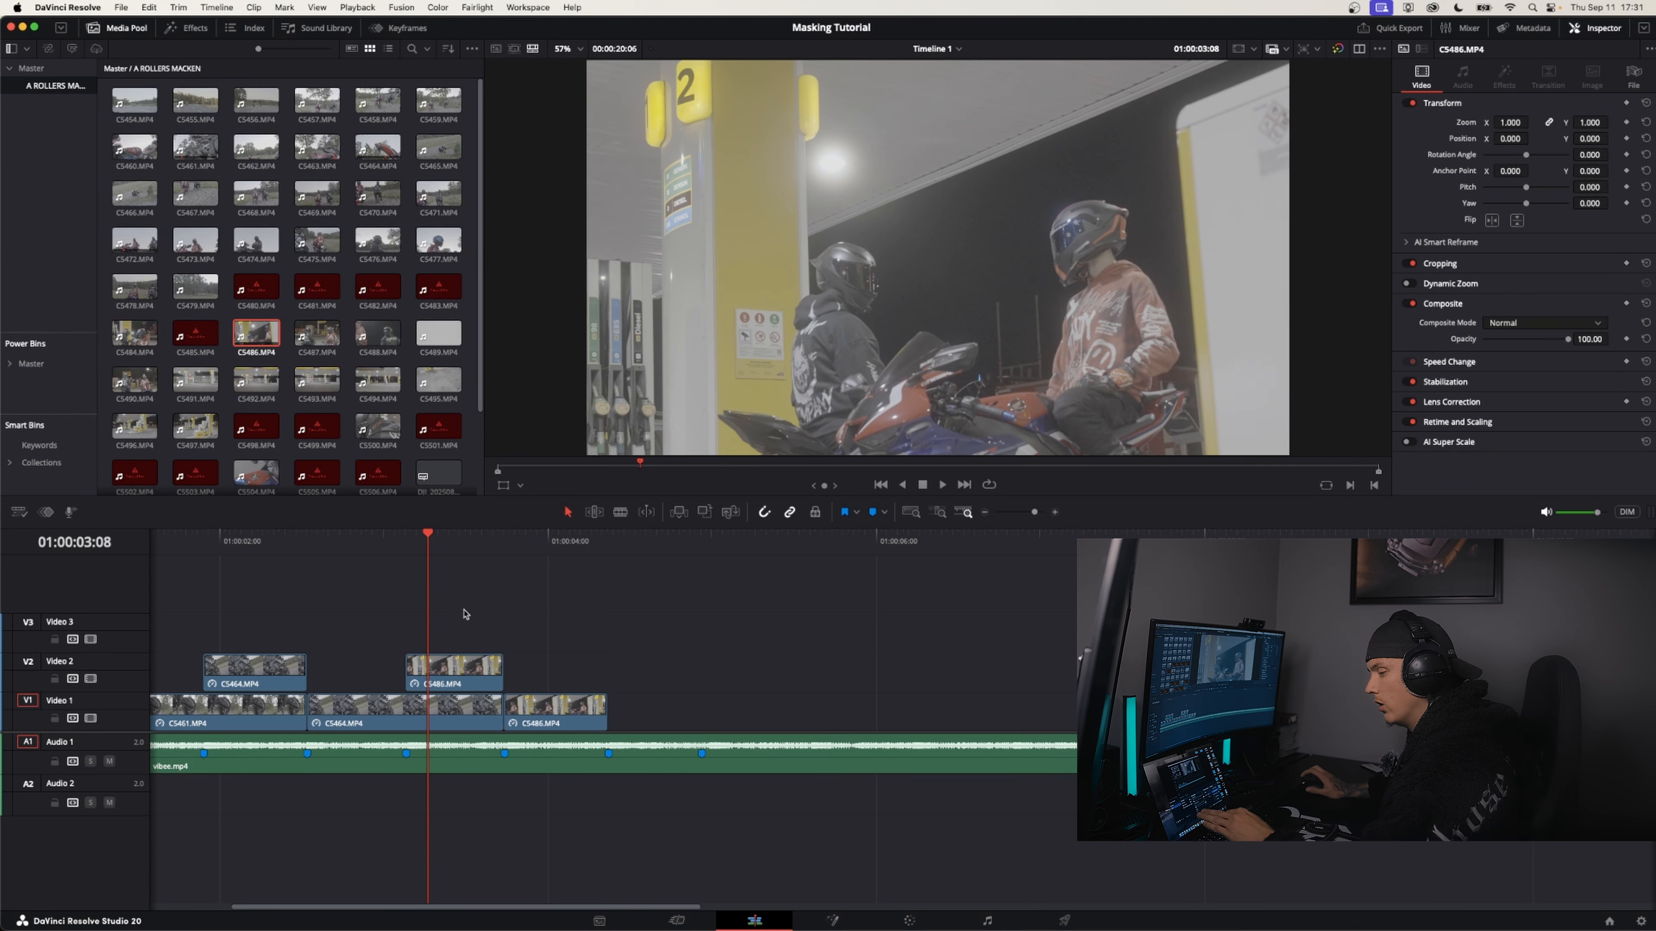
# Open the short C5486 clip on Video 2 in Fusion and spread the MediaIn1 and MediaOut1 nodes apart
pyautogui.click(459, 681)
pyautogui.rightClick(469, 675)
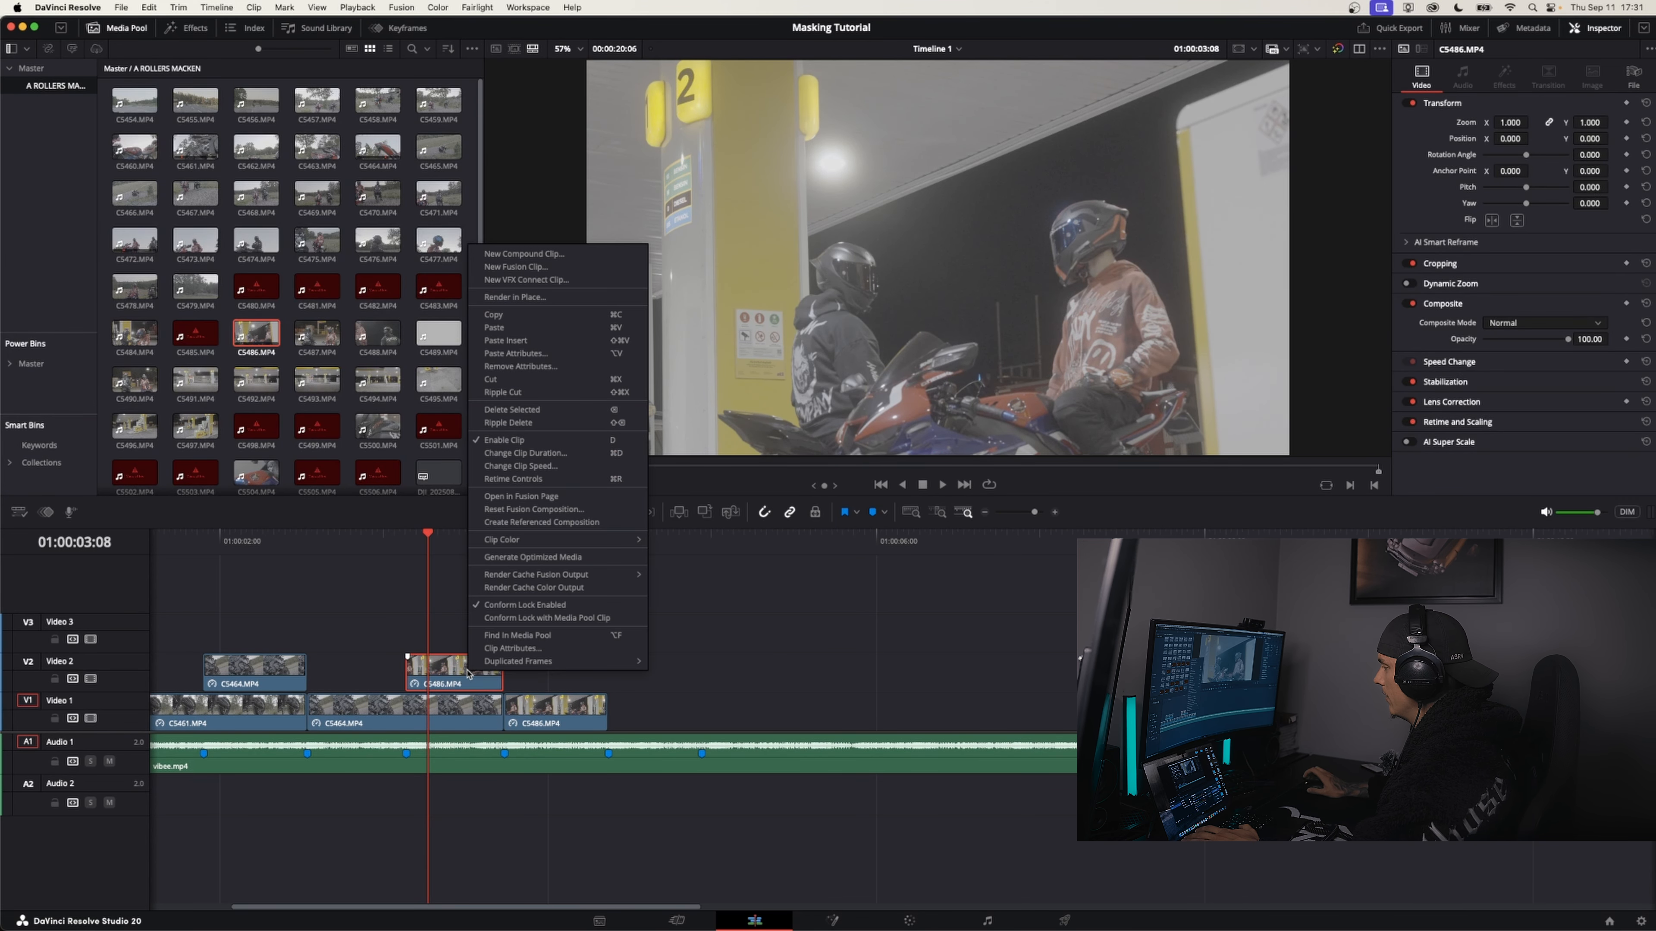
pyautogui.click(546, 497)
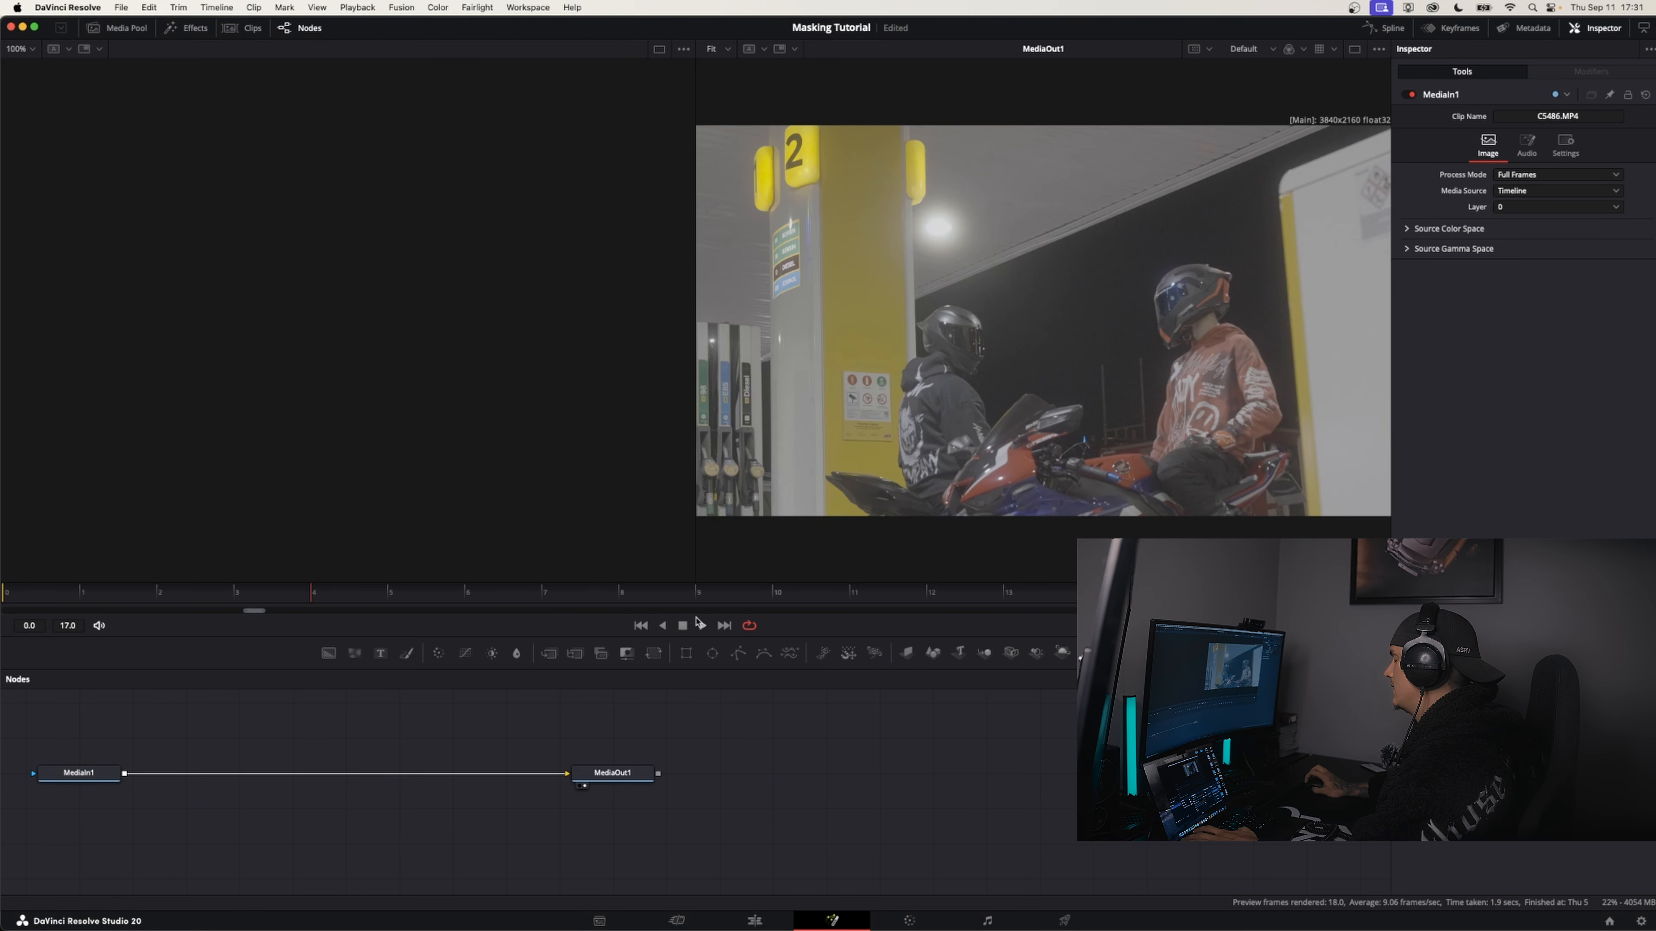
pyautogui.moveTo(83, 775); pyautogui.dragTo(79, 795)
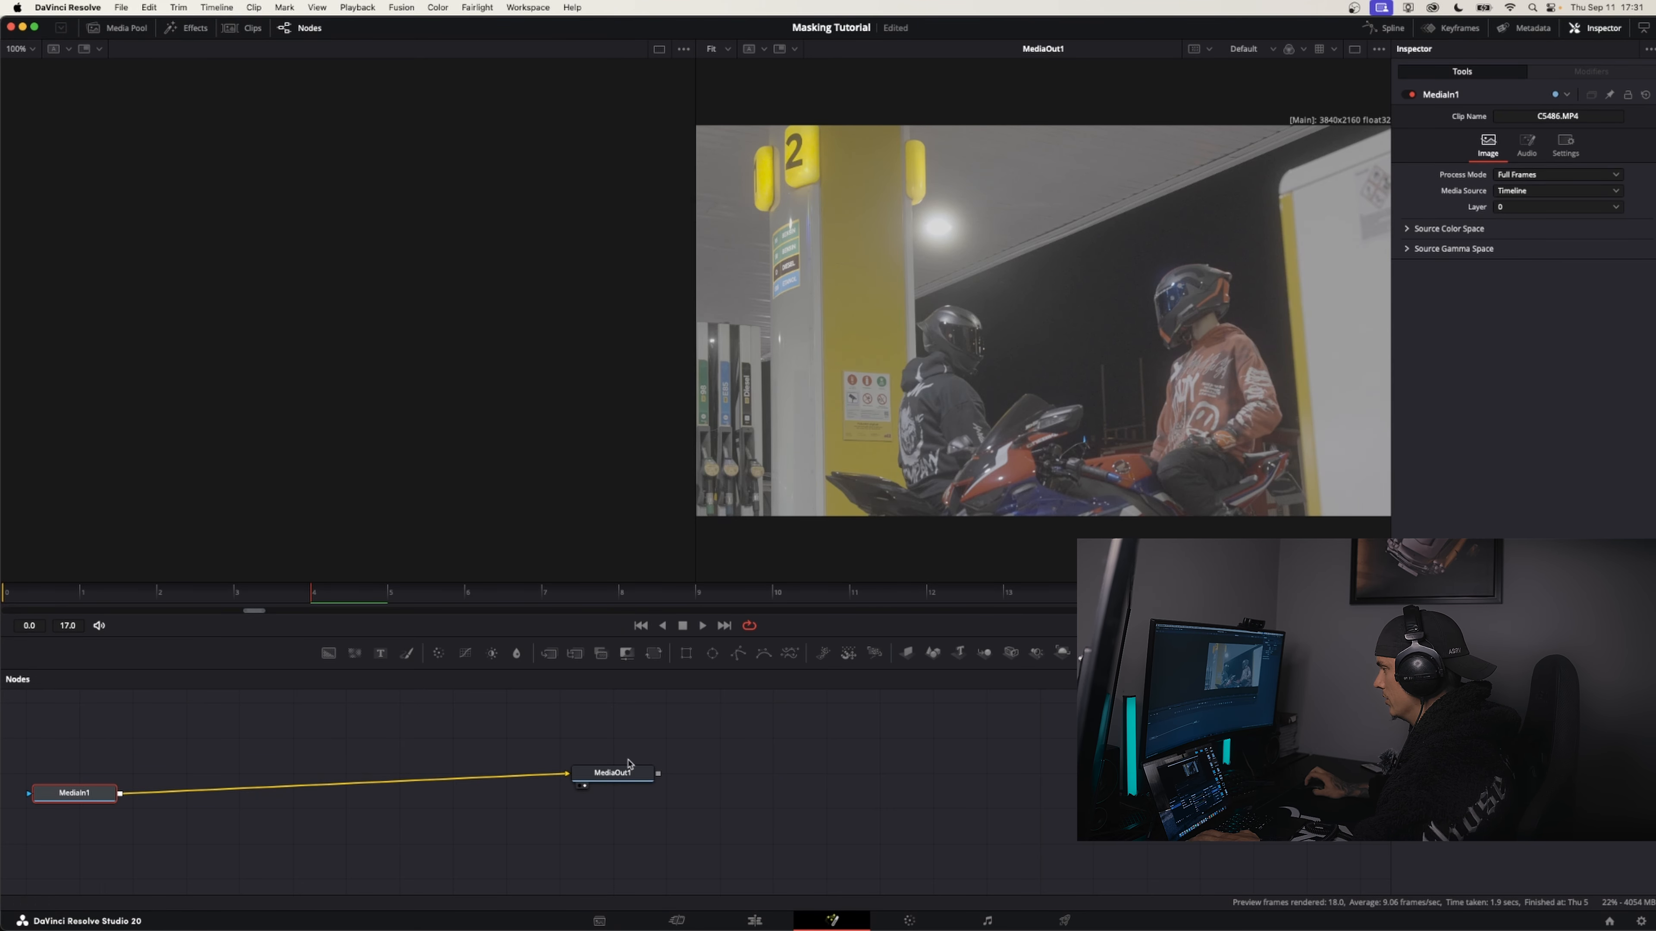
pyautogui.moveTo(610, 773); pyautogui.dragTo(660, 809)
pyautogui.moveTo(80, 791); pyautogui.dragTo(118, 810)
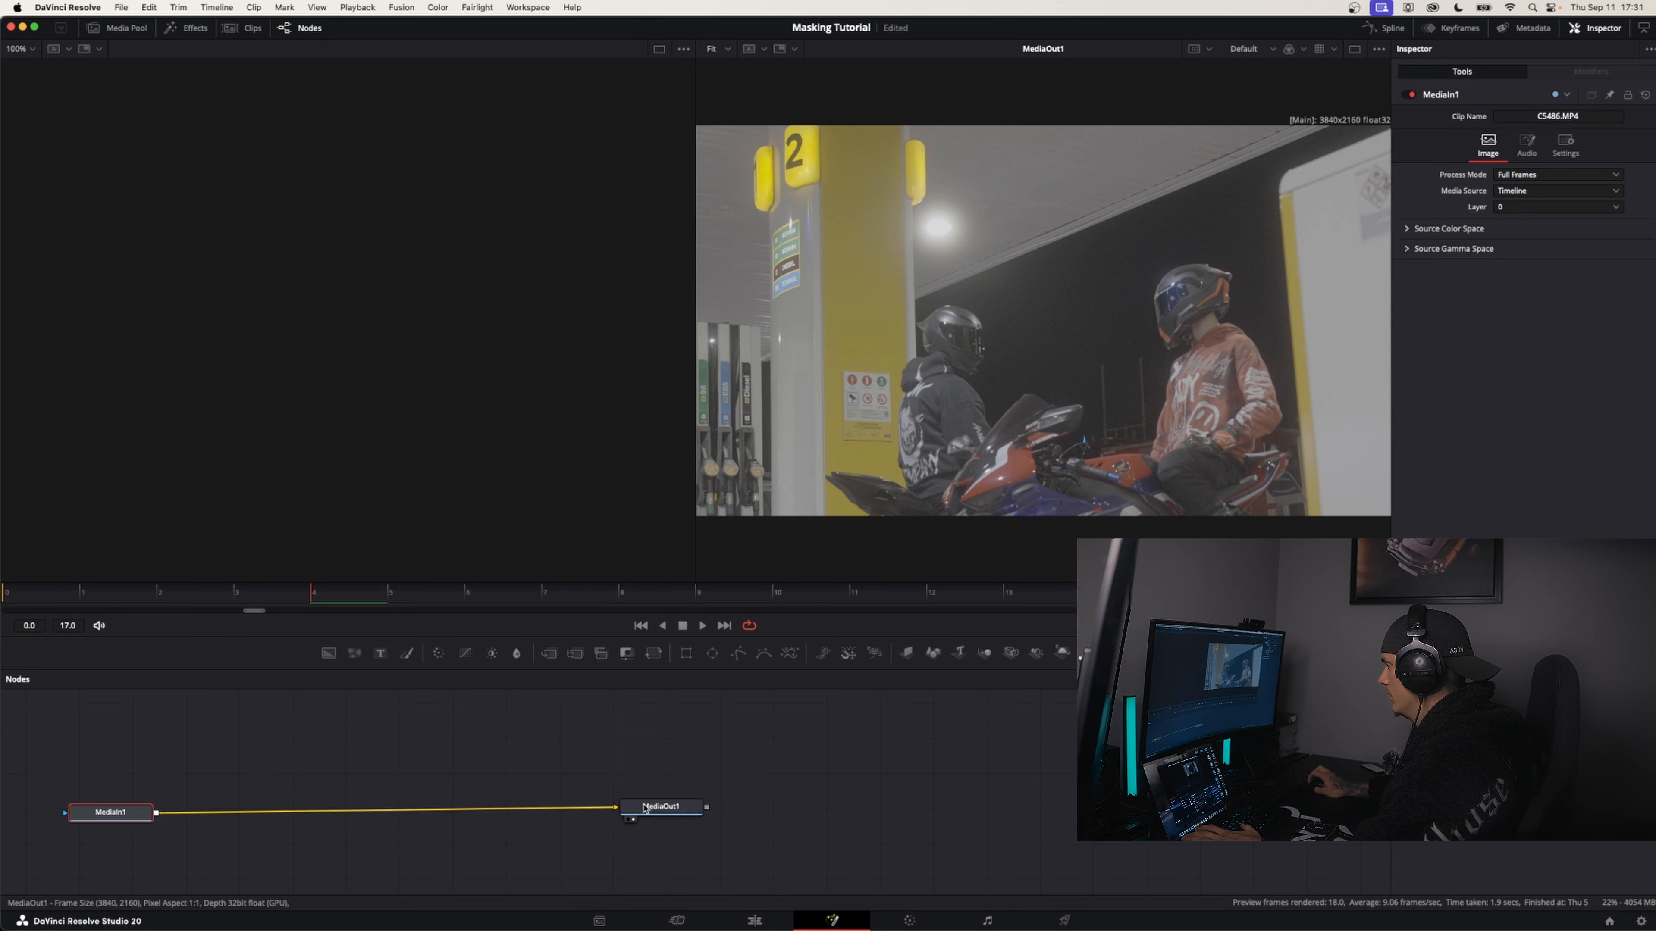
pyautogui.moveTo(661, 808); pyautogui.dragTo(740, 791)
pyautogui.moveTo(111, 812); pyautogui.dragTo(106, 794)
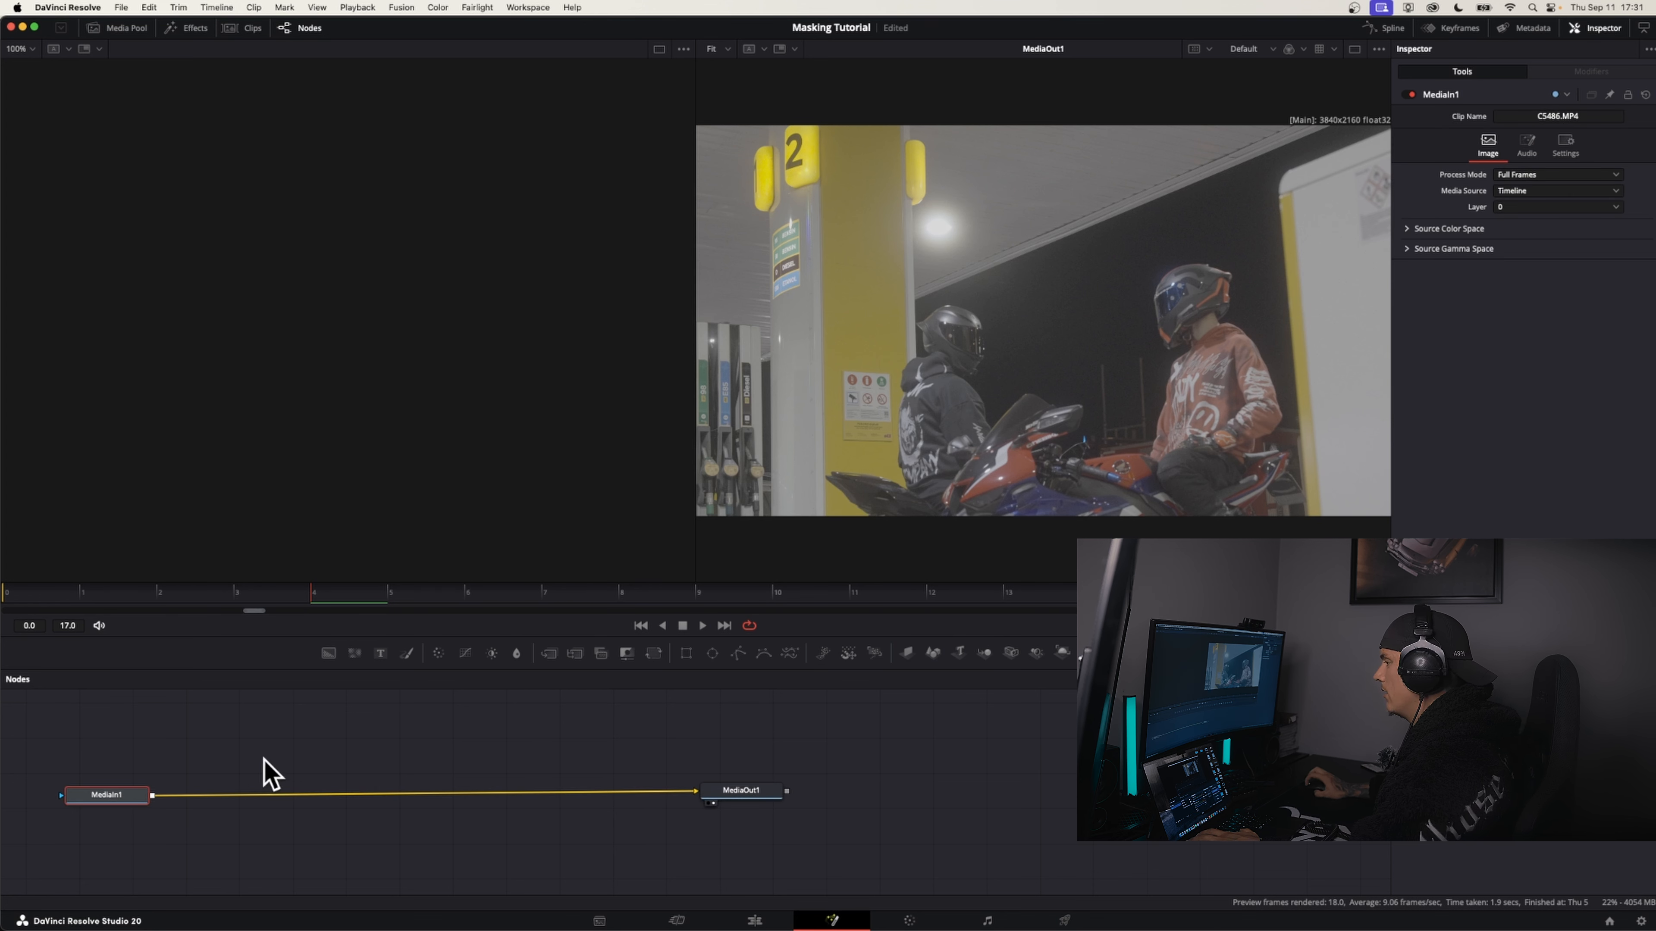
pyautogui.click(270, 769)
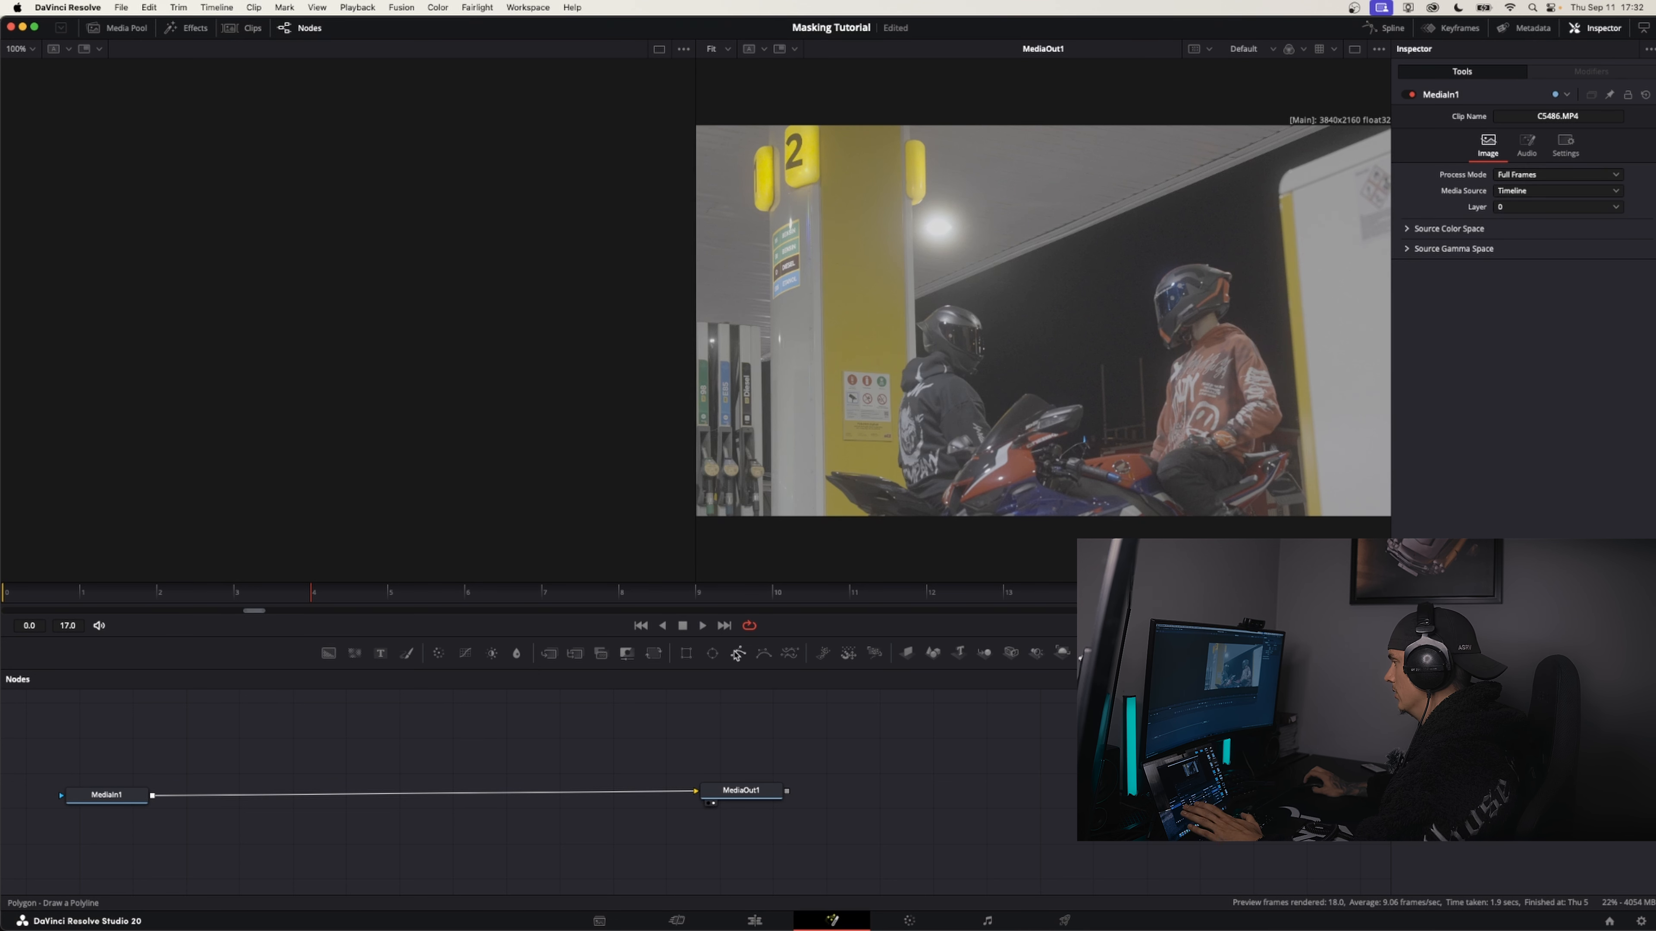
# Add a Rectangle mask node above MediaIn1 and connect its output to MediaIn1's mask input
pyautogui.click(686, 657)
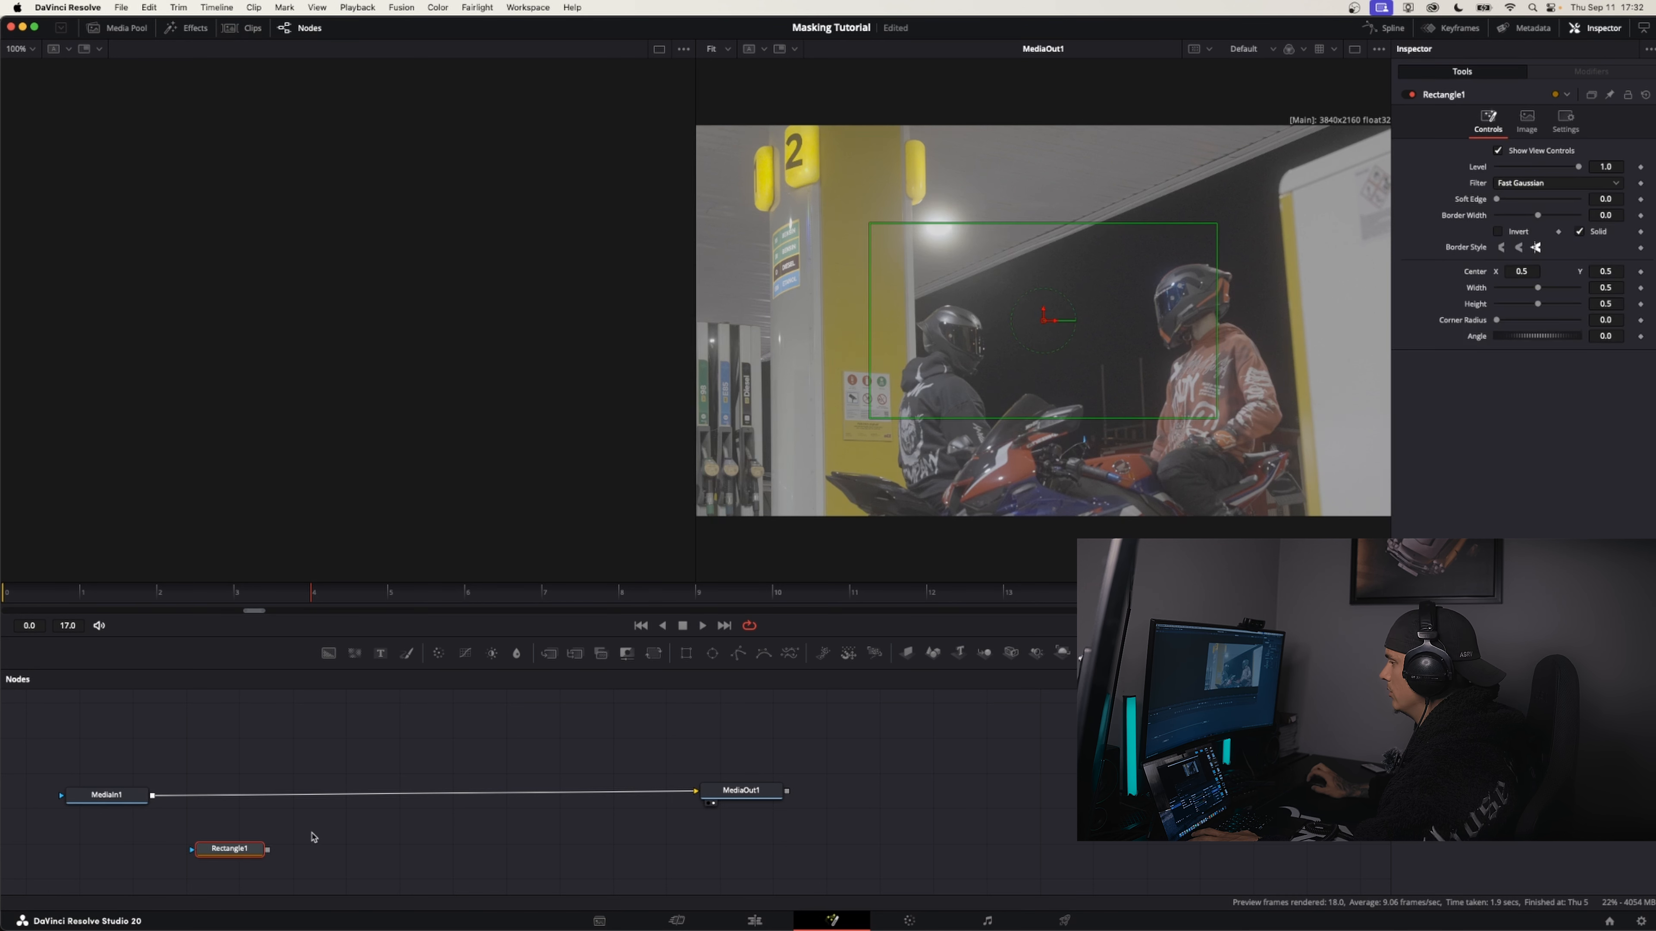
pyautogui.moveTo(240, 851); pyautogui.dragTo(118, 728)
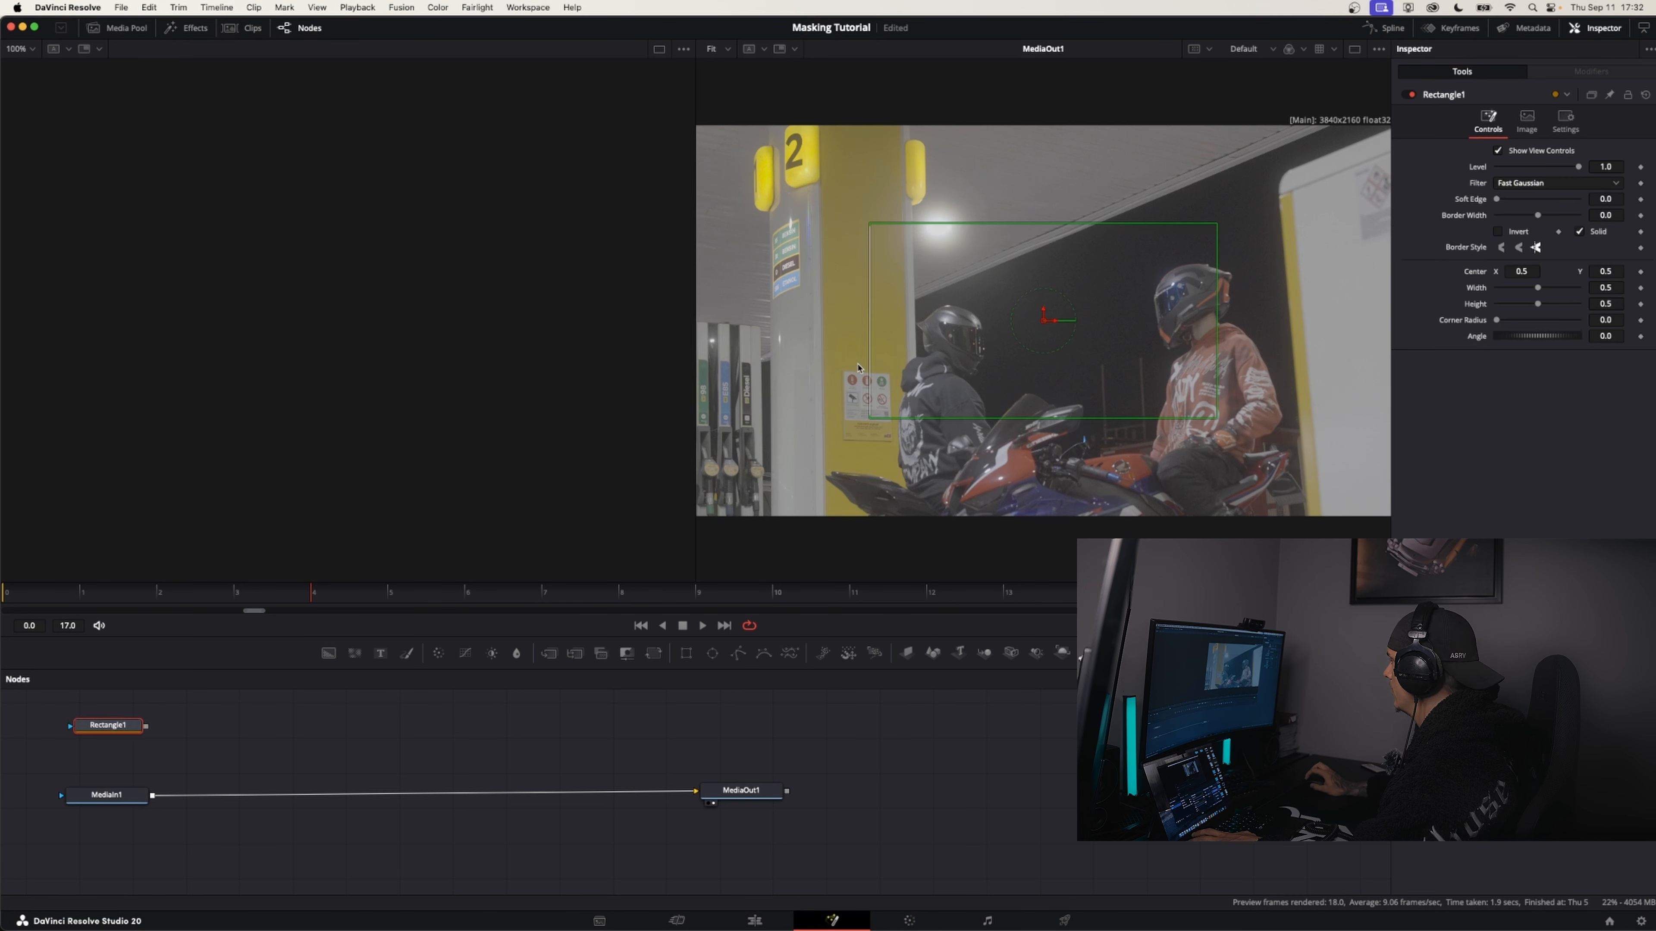
pyautogui.moveTo(1044, 322); pyautogui.dragTo(943, 344)
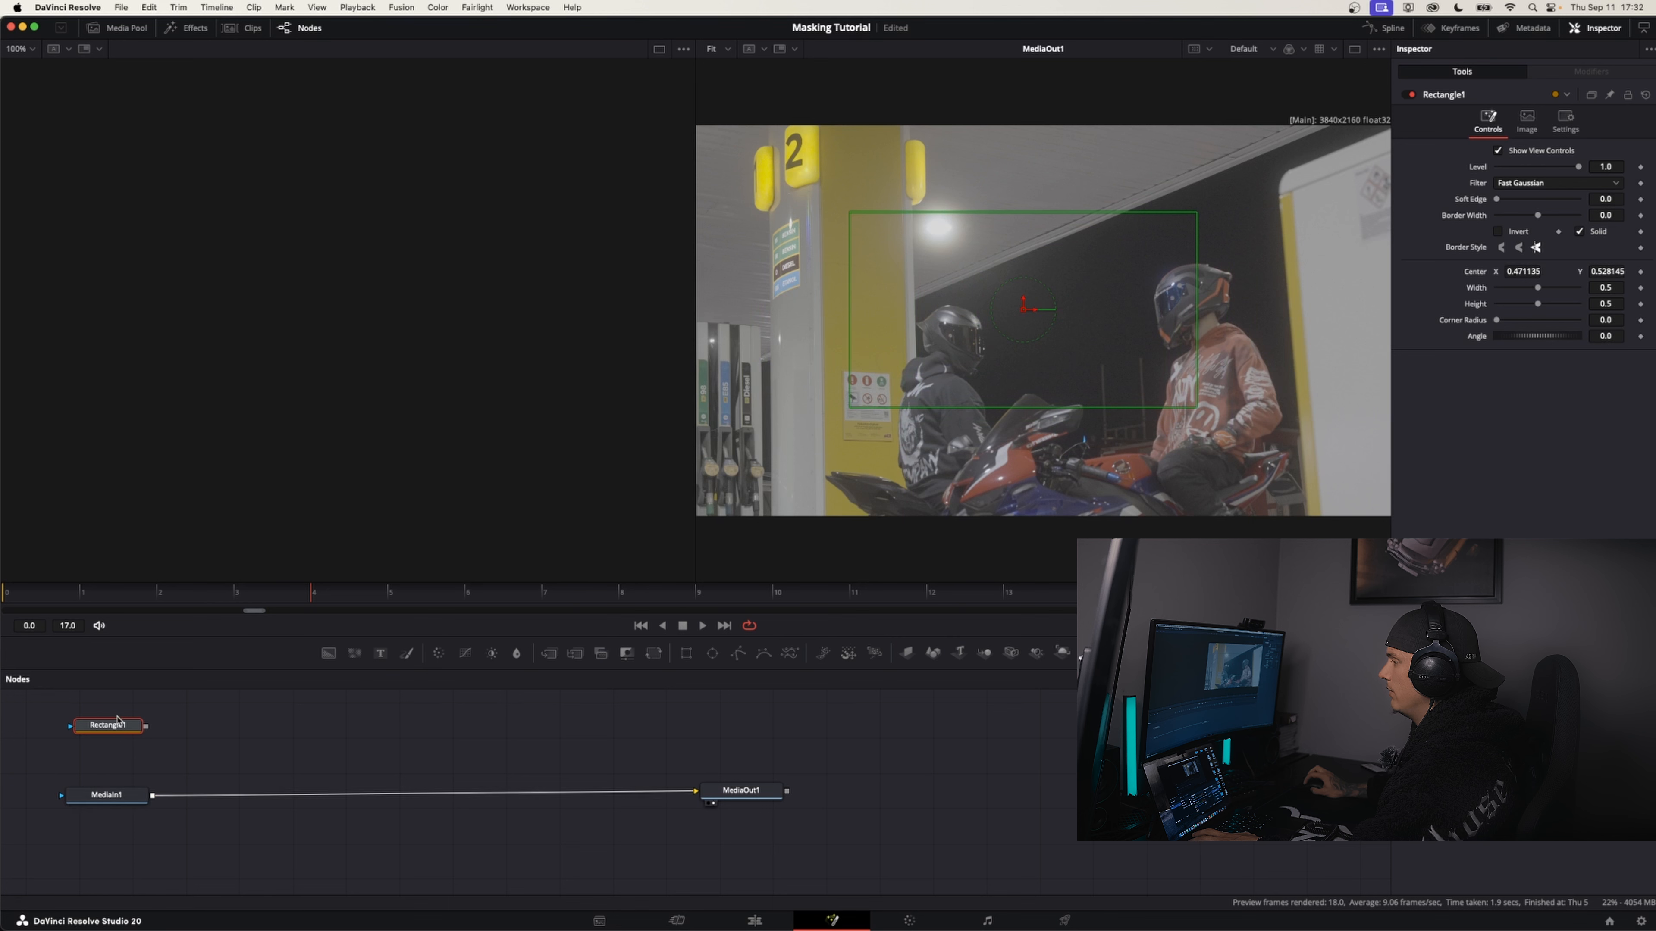
pyautogui.moveTo(116, 733); pyautogui.dragTo(108, 725)
pyautogui.moveTo(121, 800); pyautogui.dragTo(117, 795)
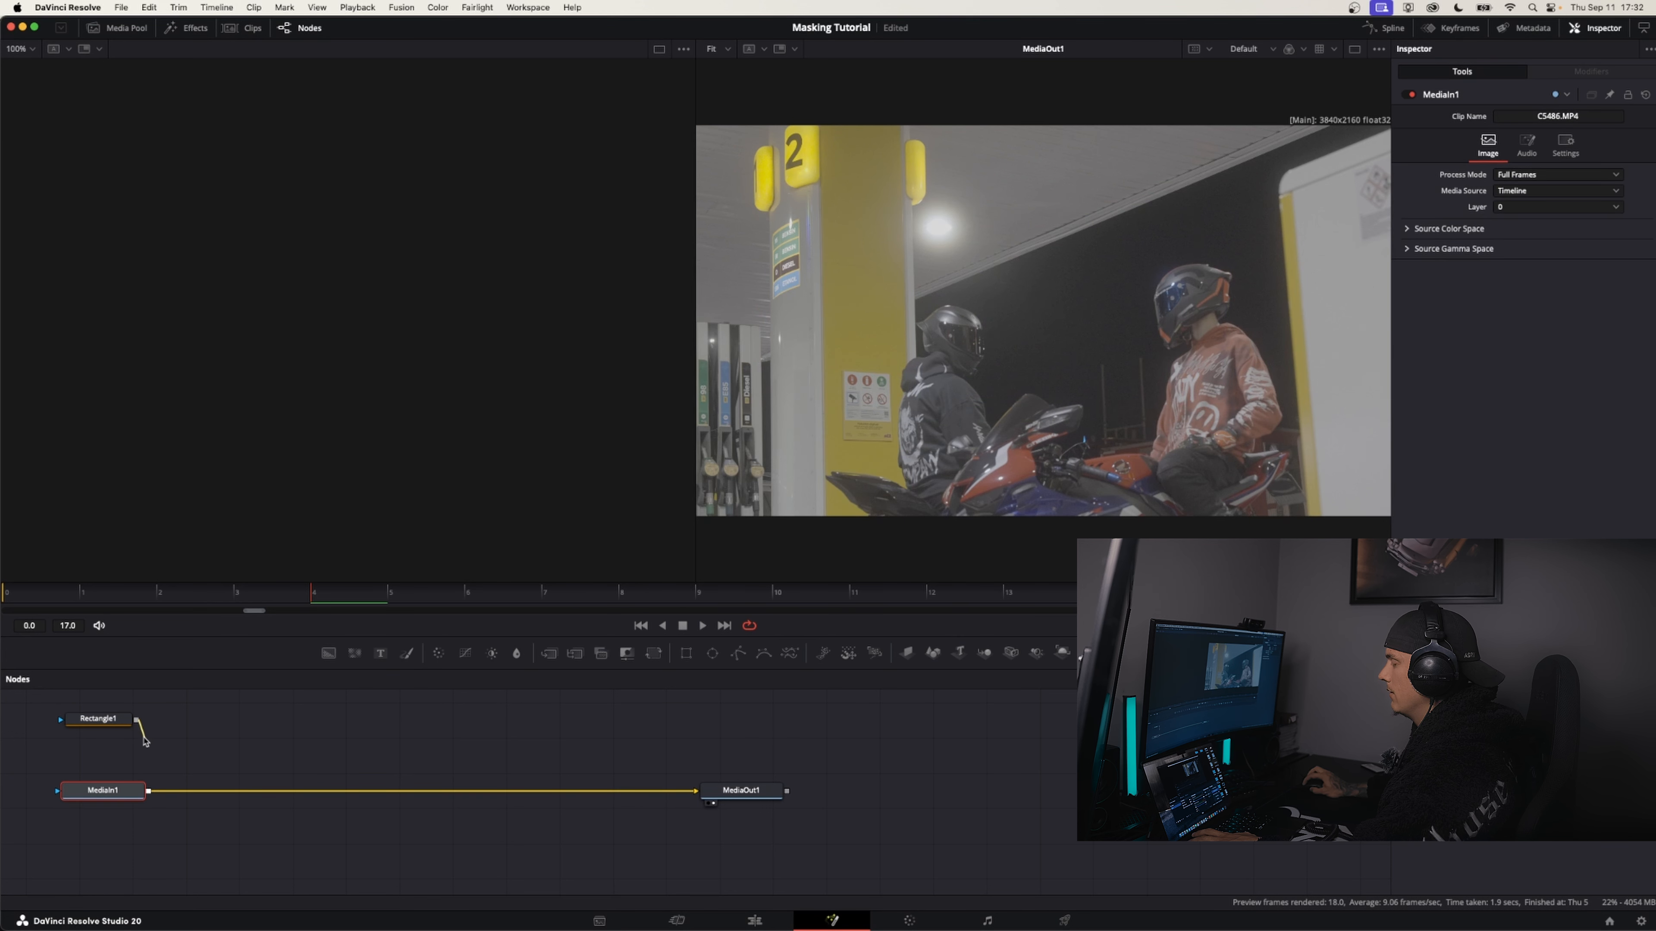
pyautogui.moveTo(122, 759); pyautogui.dragTo(120, 786)
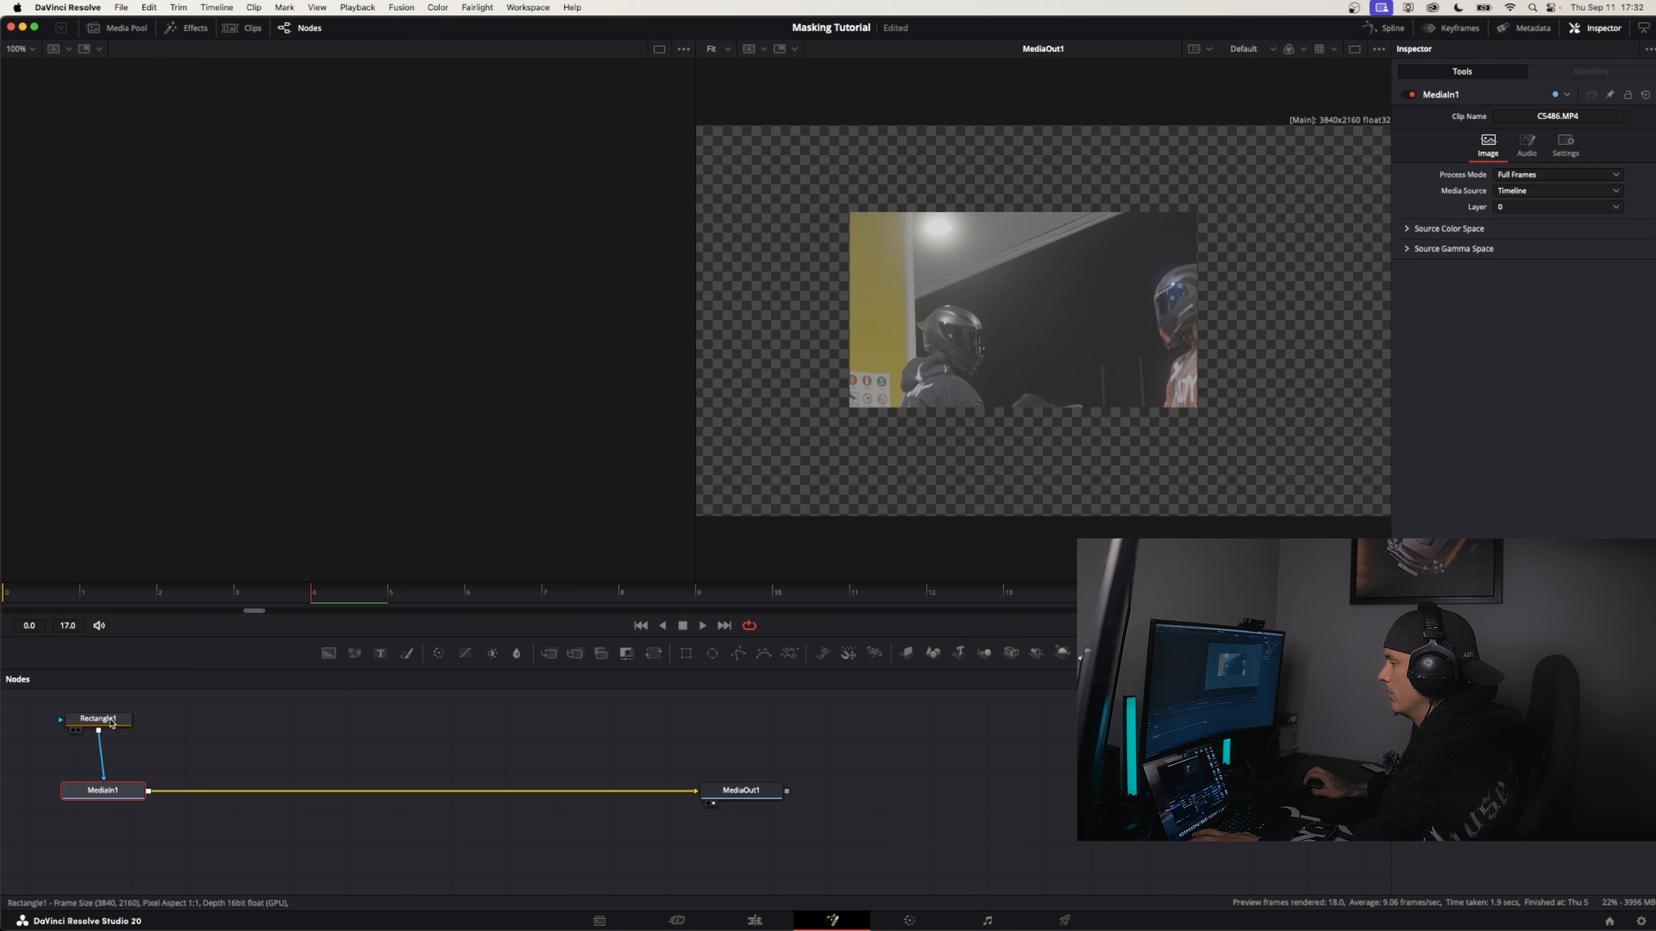
# Reset the Rectangle1 mask to centre 0.5, 0.5 and set its width to 0.835 and height to 0.315
pyautogui.moveTo(112, 722); pyautogui.dragTo(118, 717)
pyautogui.moveTo(947, 307); pyautogui.dragTo(1008, 321)
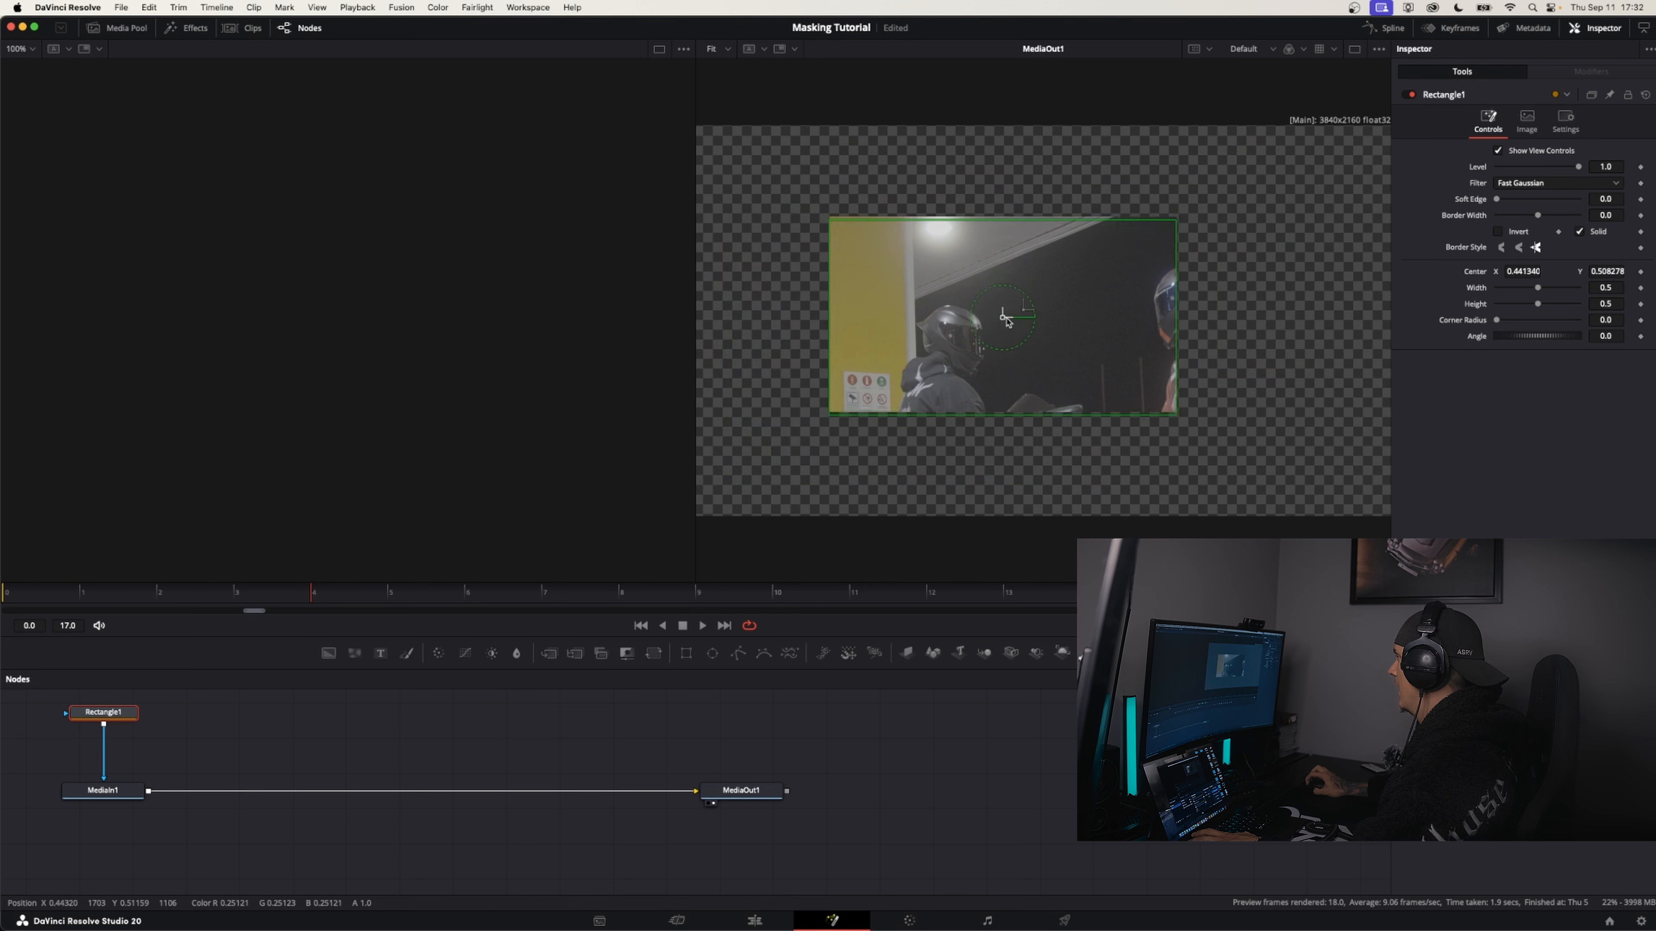
pyautogui.moveTo(1005, 318); pyautogui.dragTo(990, 309)
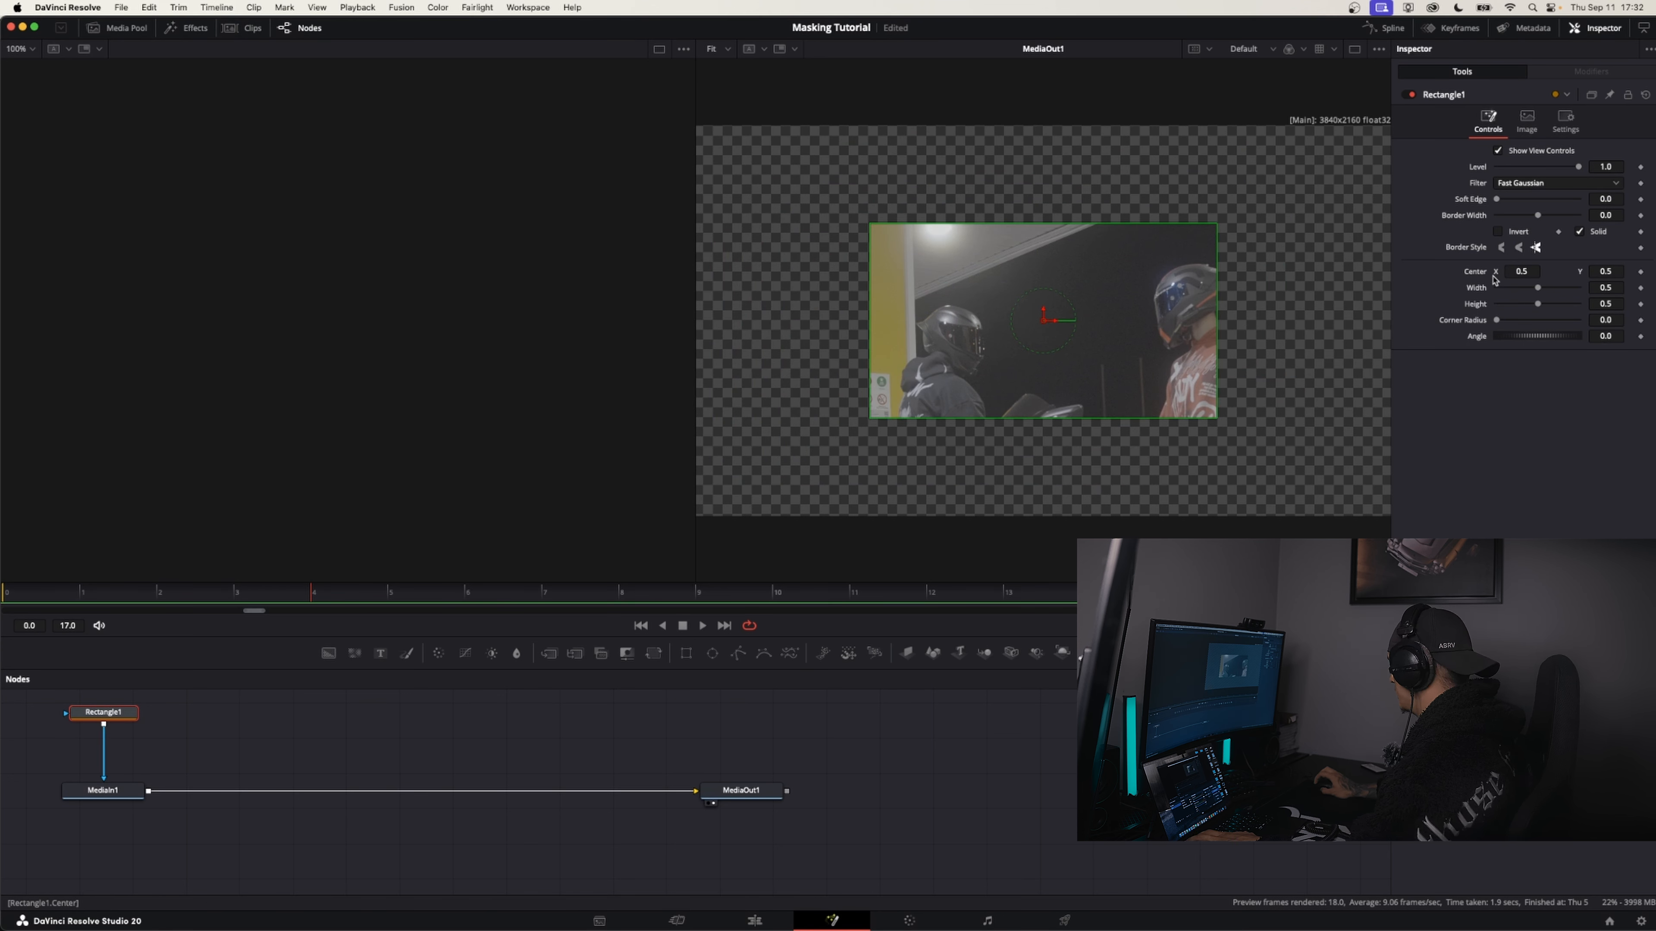
pyautogui.moveTo(1518, 271)
pyautogui.mouseDown()
pyautogui.moveTo(1639, 271)
pyautogui.moveTo(1467, 272)
pyautogui.moveTo(1559, 289)
pyautogui.moveTo(1520, 309)
pyautogui.moveTo(1527, 289)
pyautogui.mouseUp()
pyautogui.click(1645, 95)
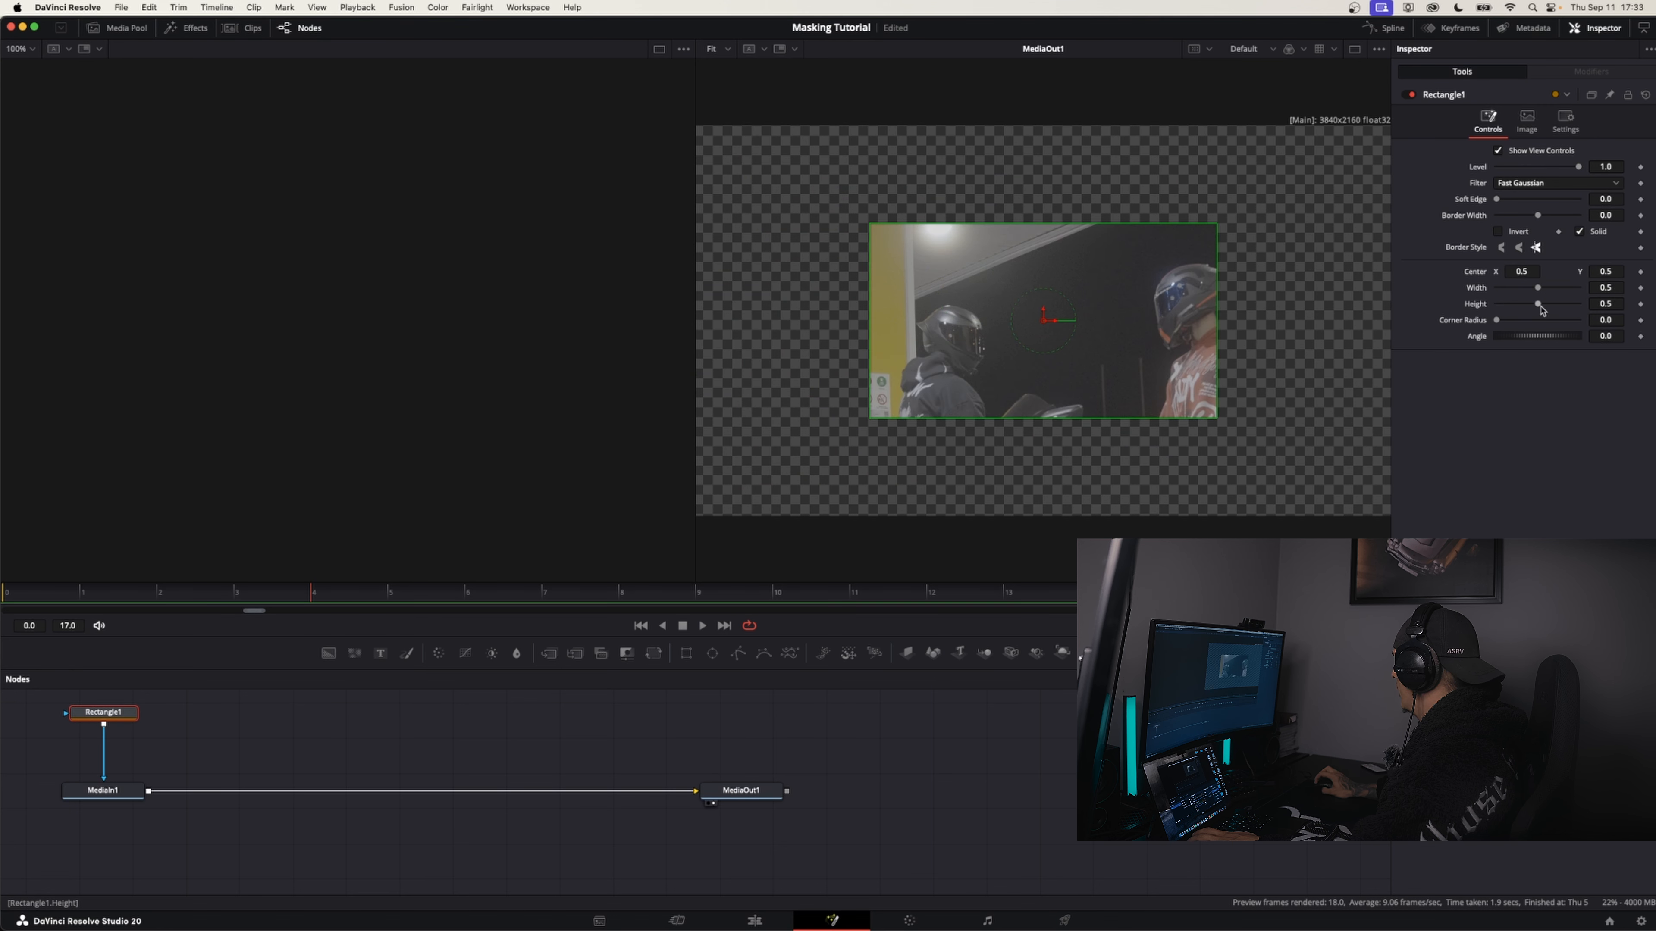
pyautogui.moveTo(1542, 309)
pyautogui.mouseDown()
pyautogui.moveTo(1527, 312)
pyautogui.moveTo(1566, 294)
pyautogui.mouseUp()
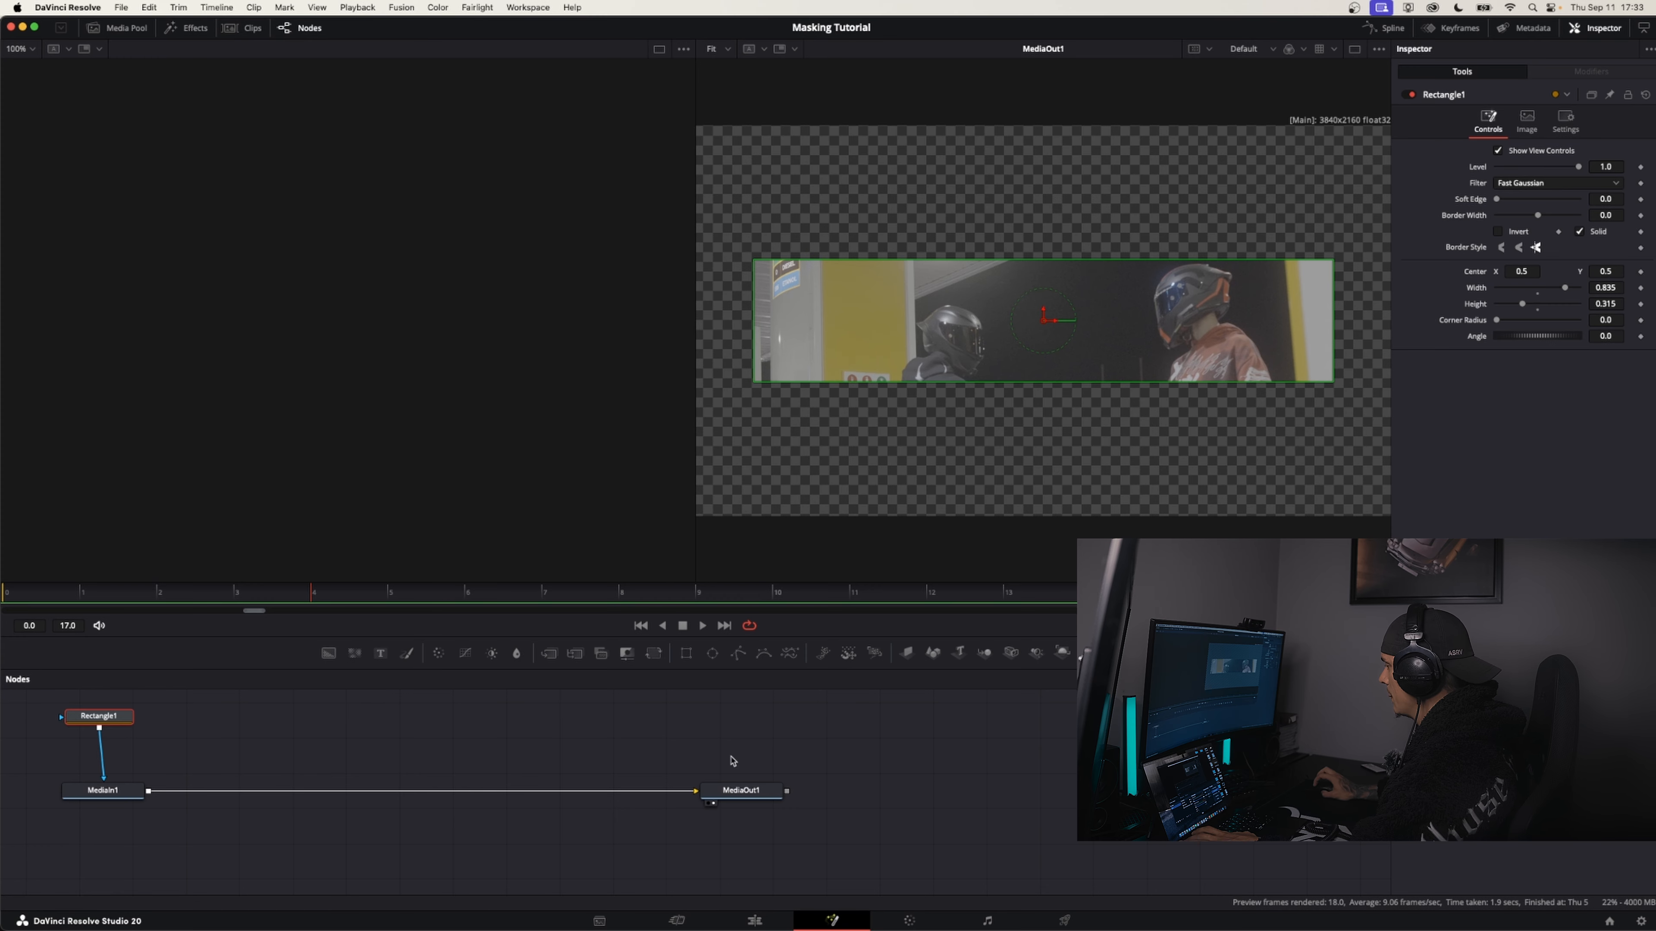
# Return to the edit timeline and play through the C5486 overlay and the sequence to check the rectangle mask
pyautogui.click(765, 920)
pyautogui.moveTo(368, 541); pyautogui.dragTo(332, 543)
pyautogui.press('space')
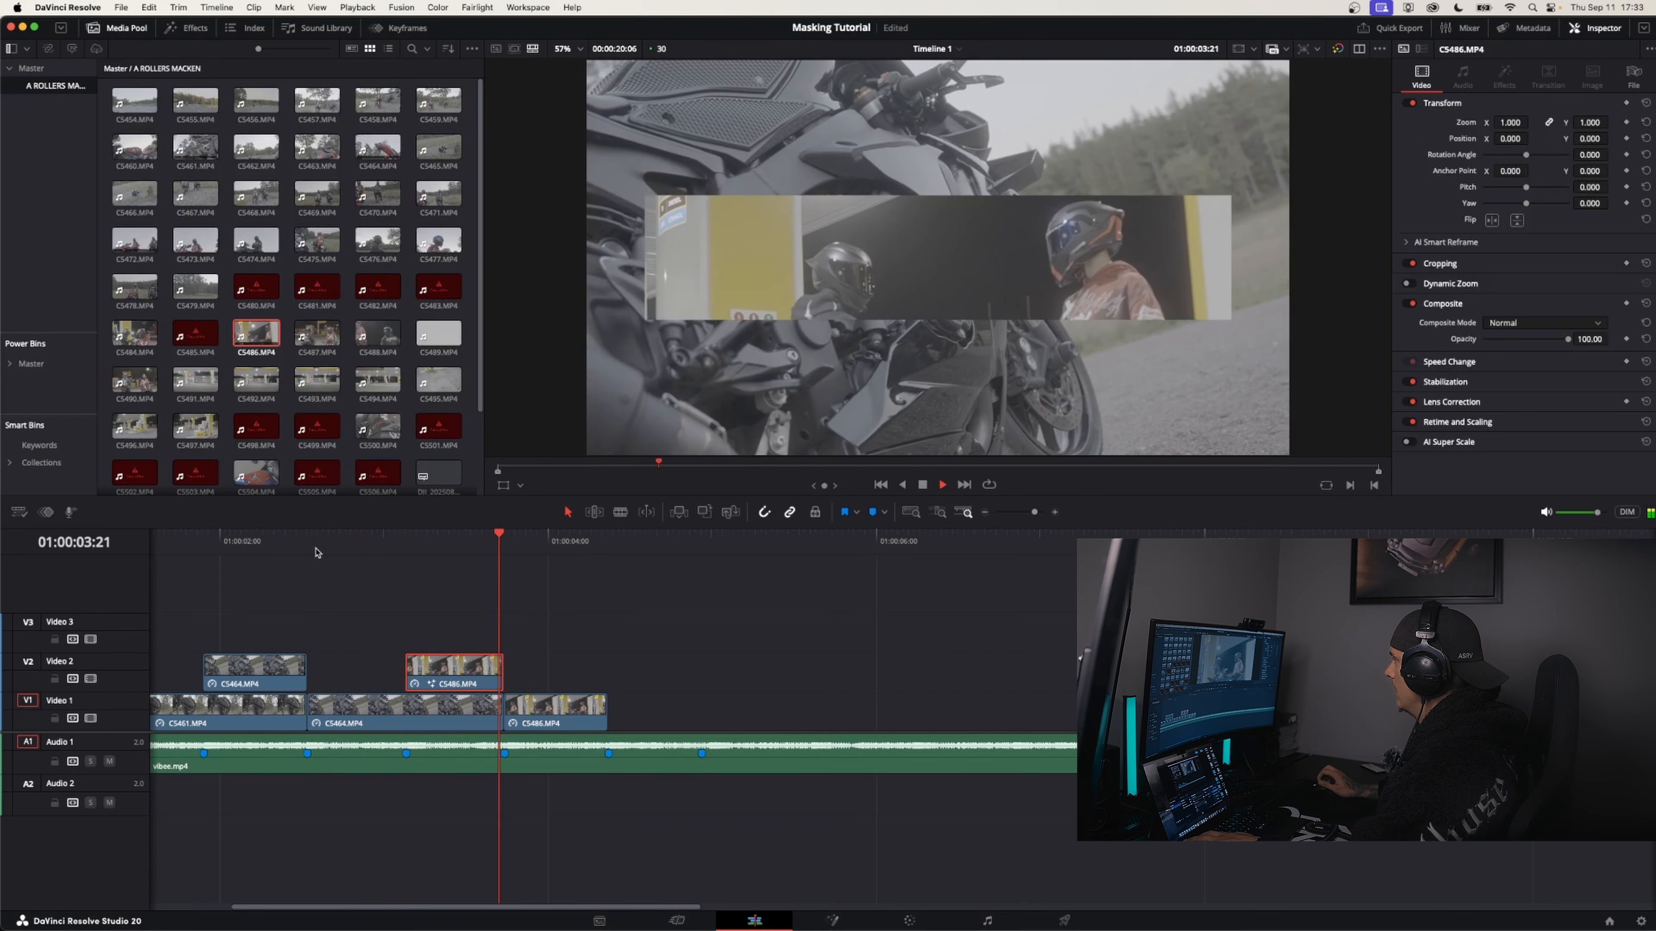
pyautogui.click(314, 551)
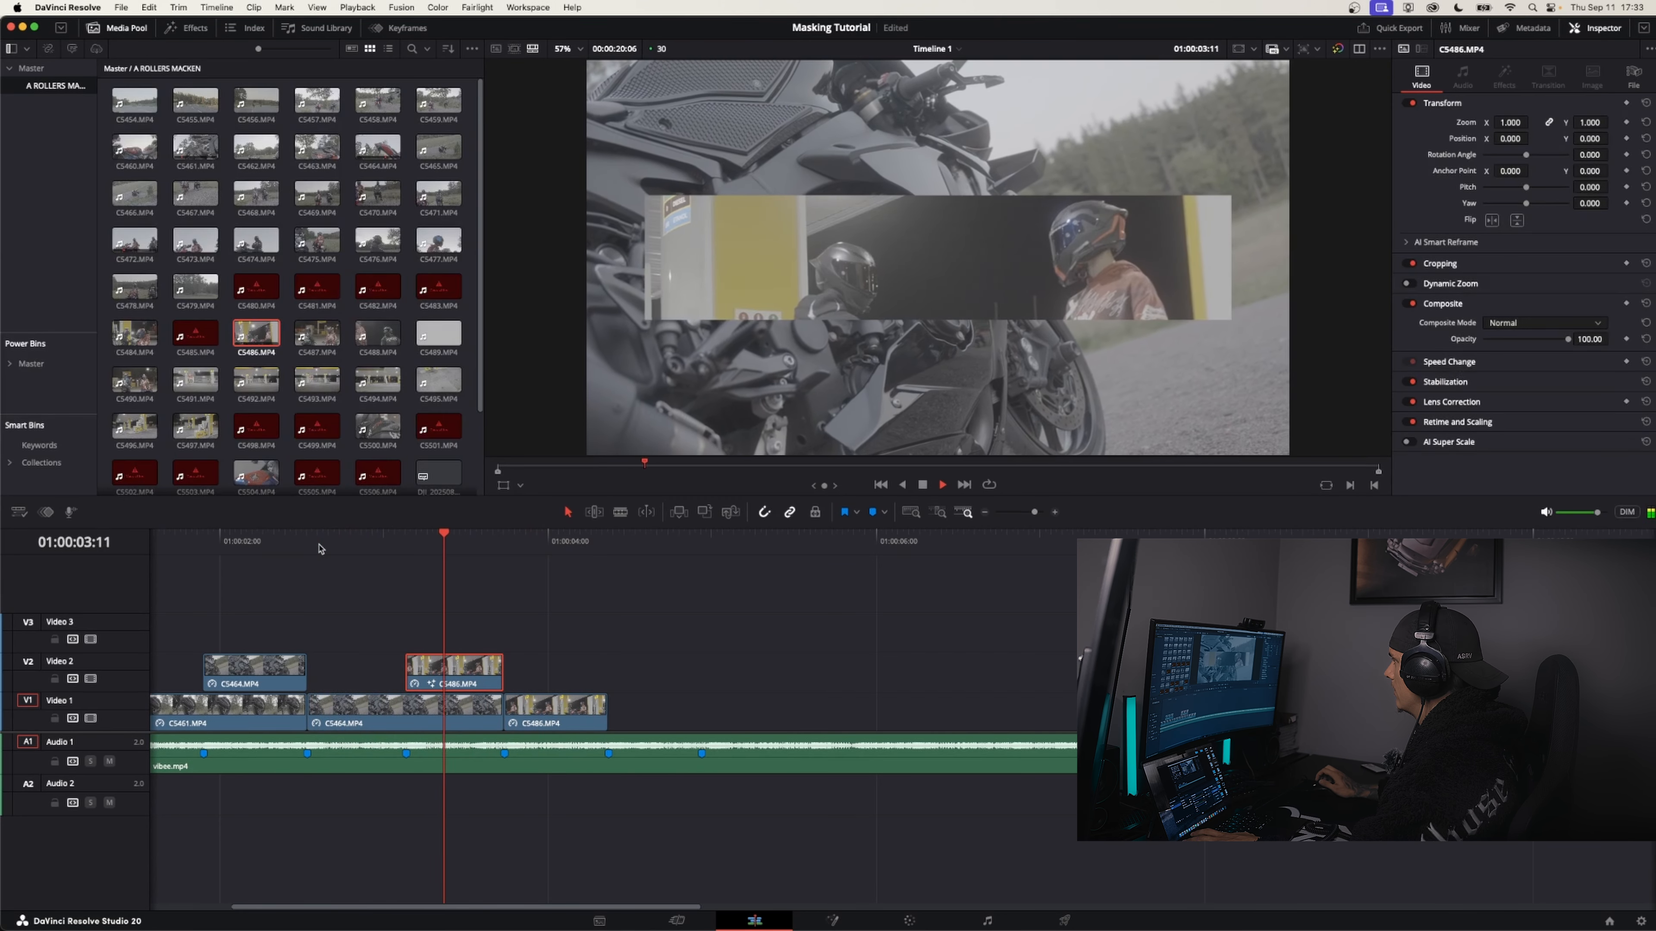
pyautogui.click(319, 549)
pyautogui.press('space')
pyautogui.press('space')
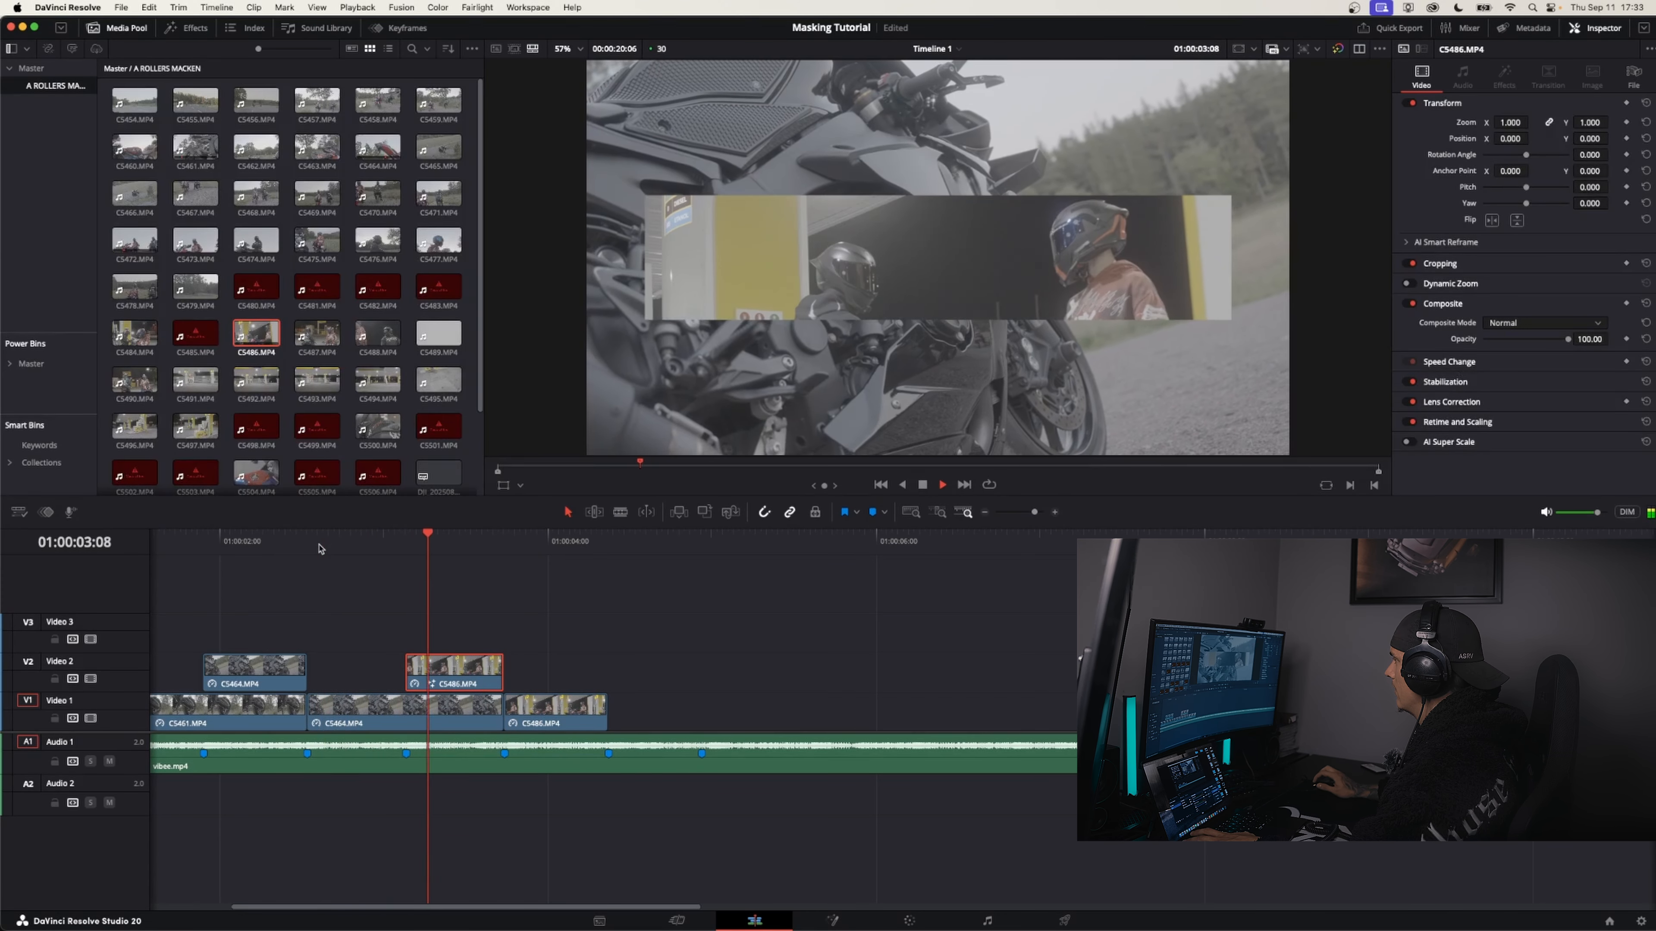
pyautogui.click(319, 549)
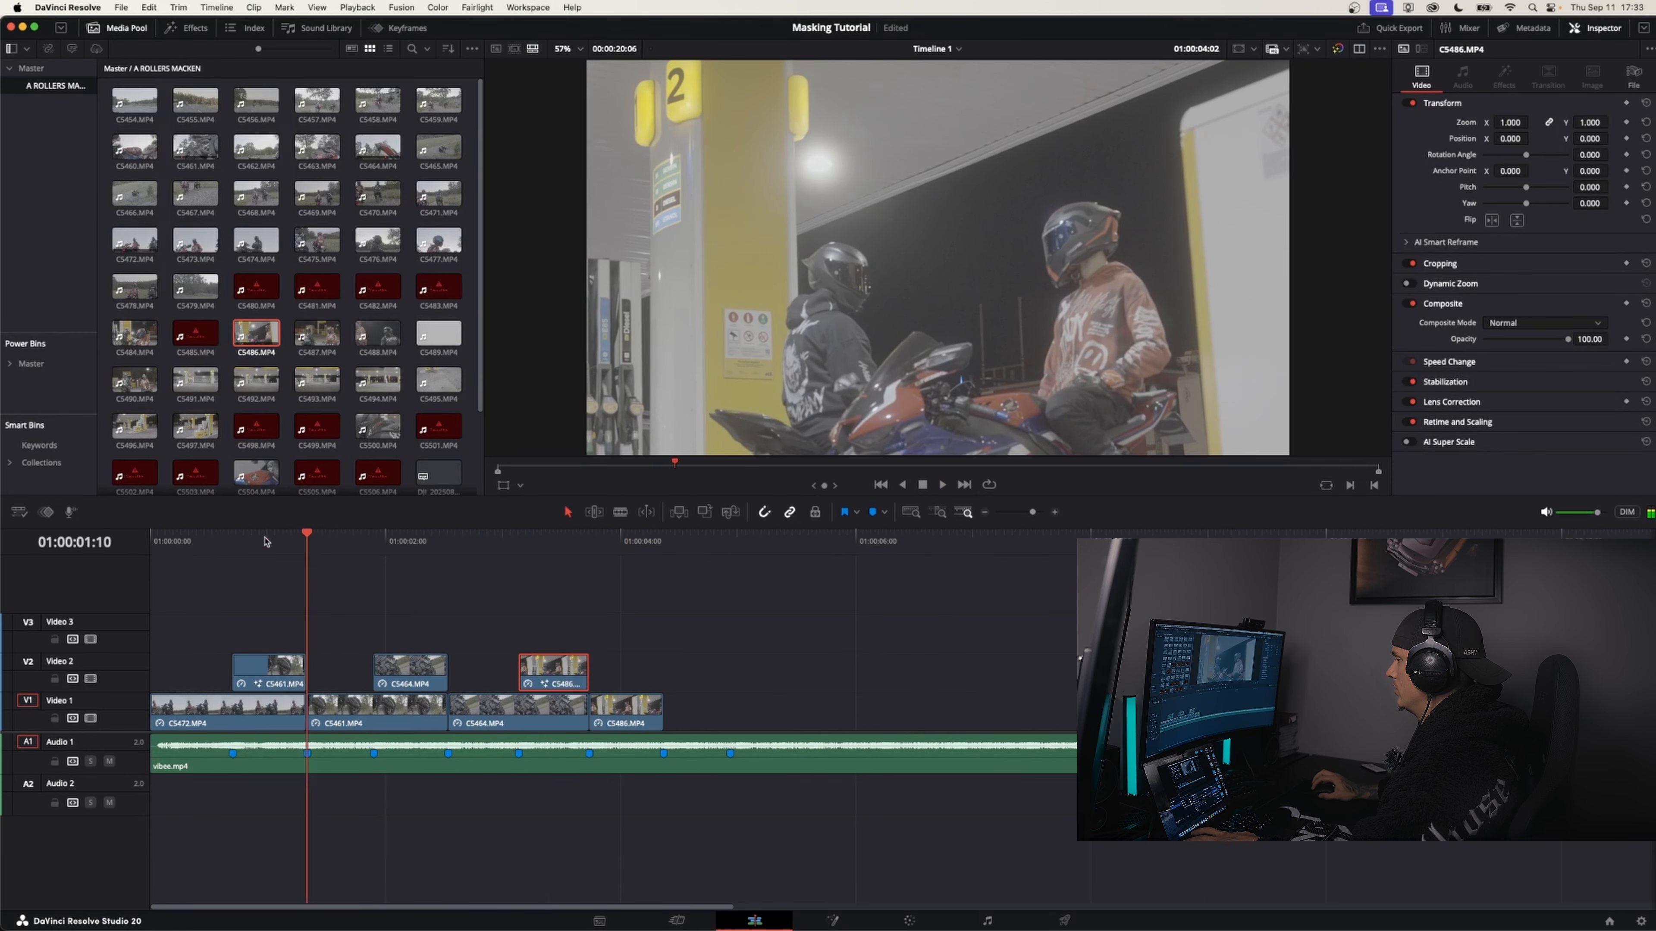
pyautogui.press('Home')
pyautogui.press('space')
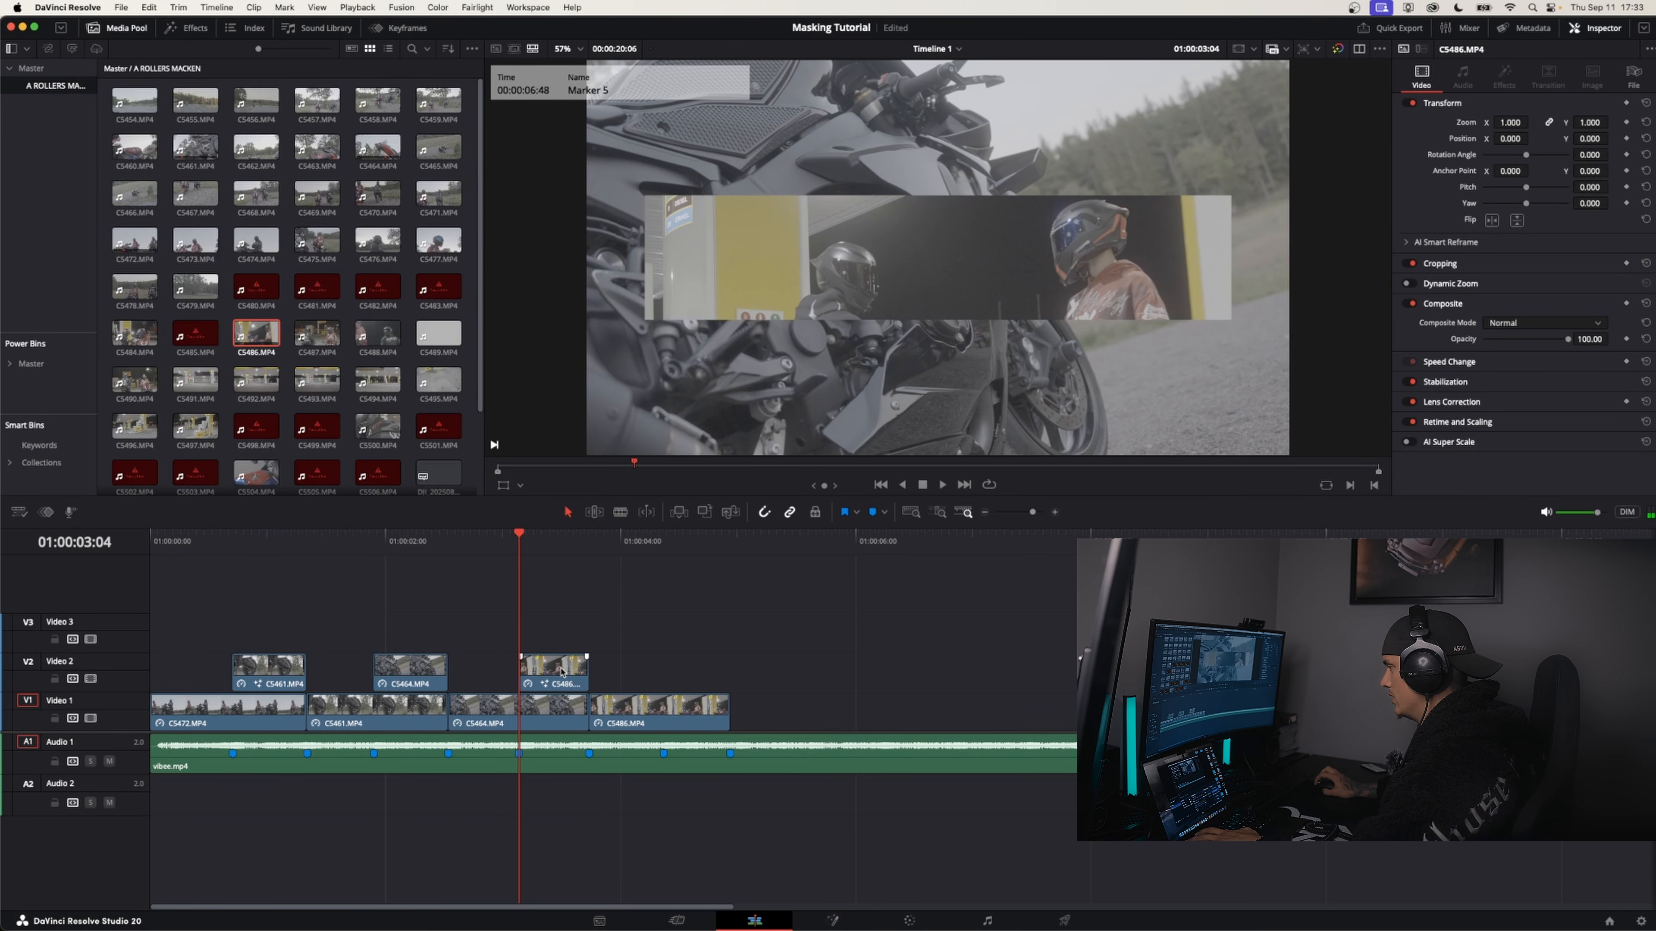
# Reopen the Video 2 C5486 clip in Fusion, duplicate the Rectangle1 node and connect the copy into Rectangle1
pyautogui.rightClick(555, 675)
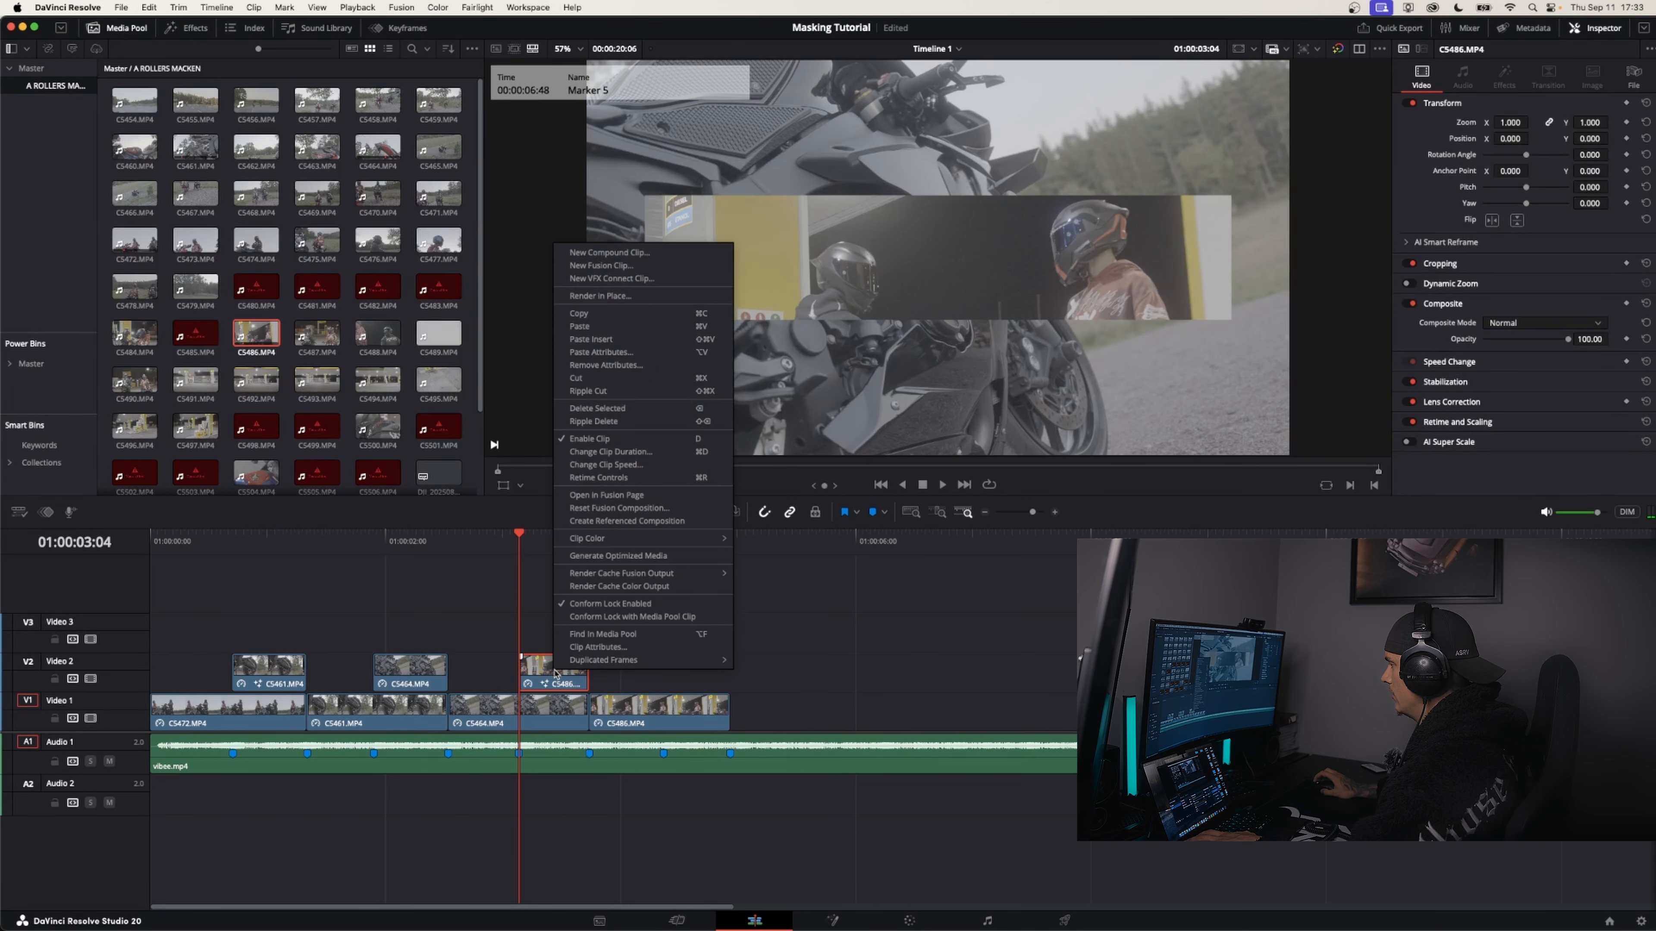
pyautogui.click(606, 497)
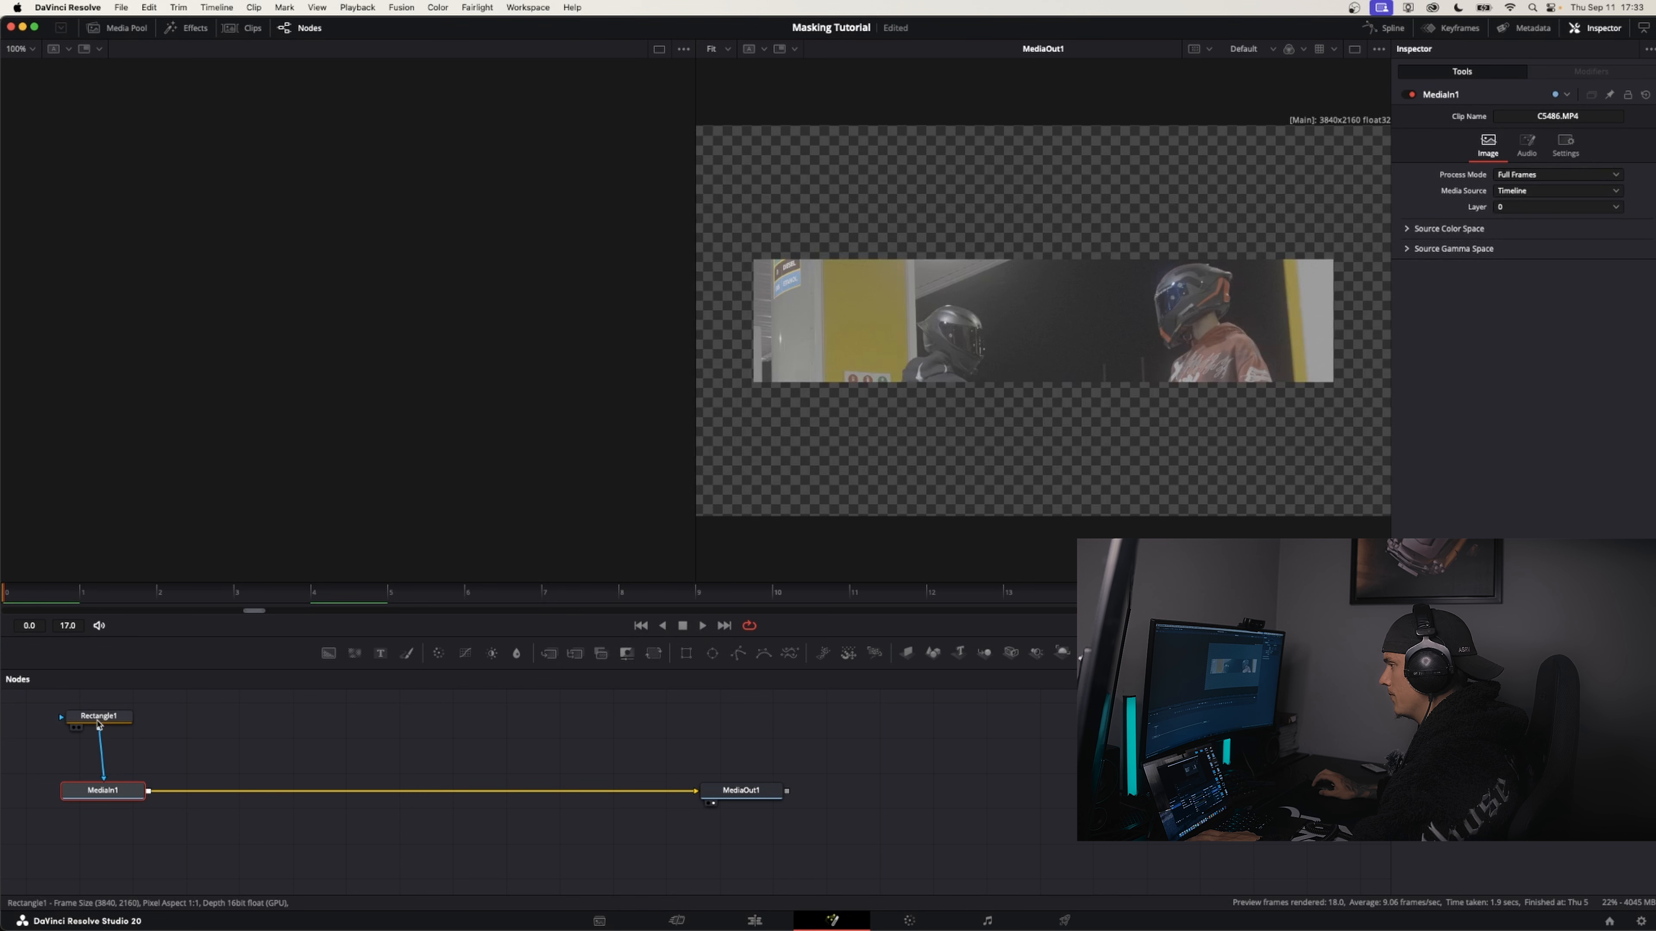
pyautogui.moveTo(118, 723); pyautogui.dragTo(119, 749)
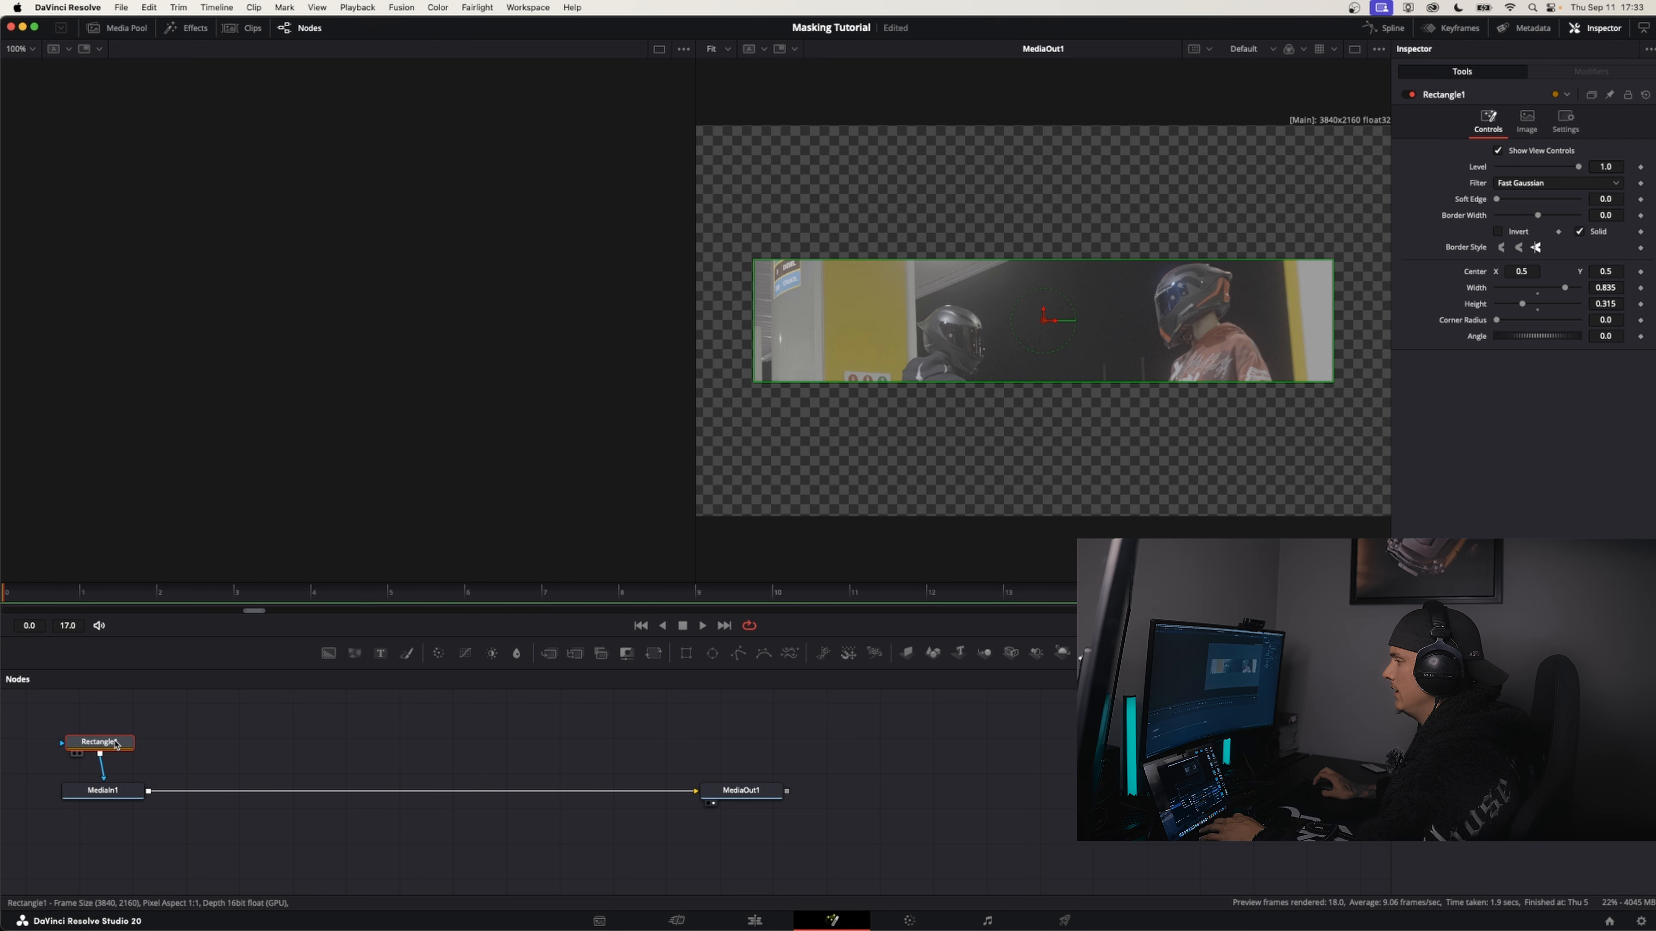
pyautogui.press('super+v')
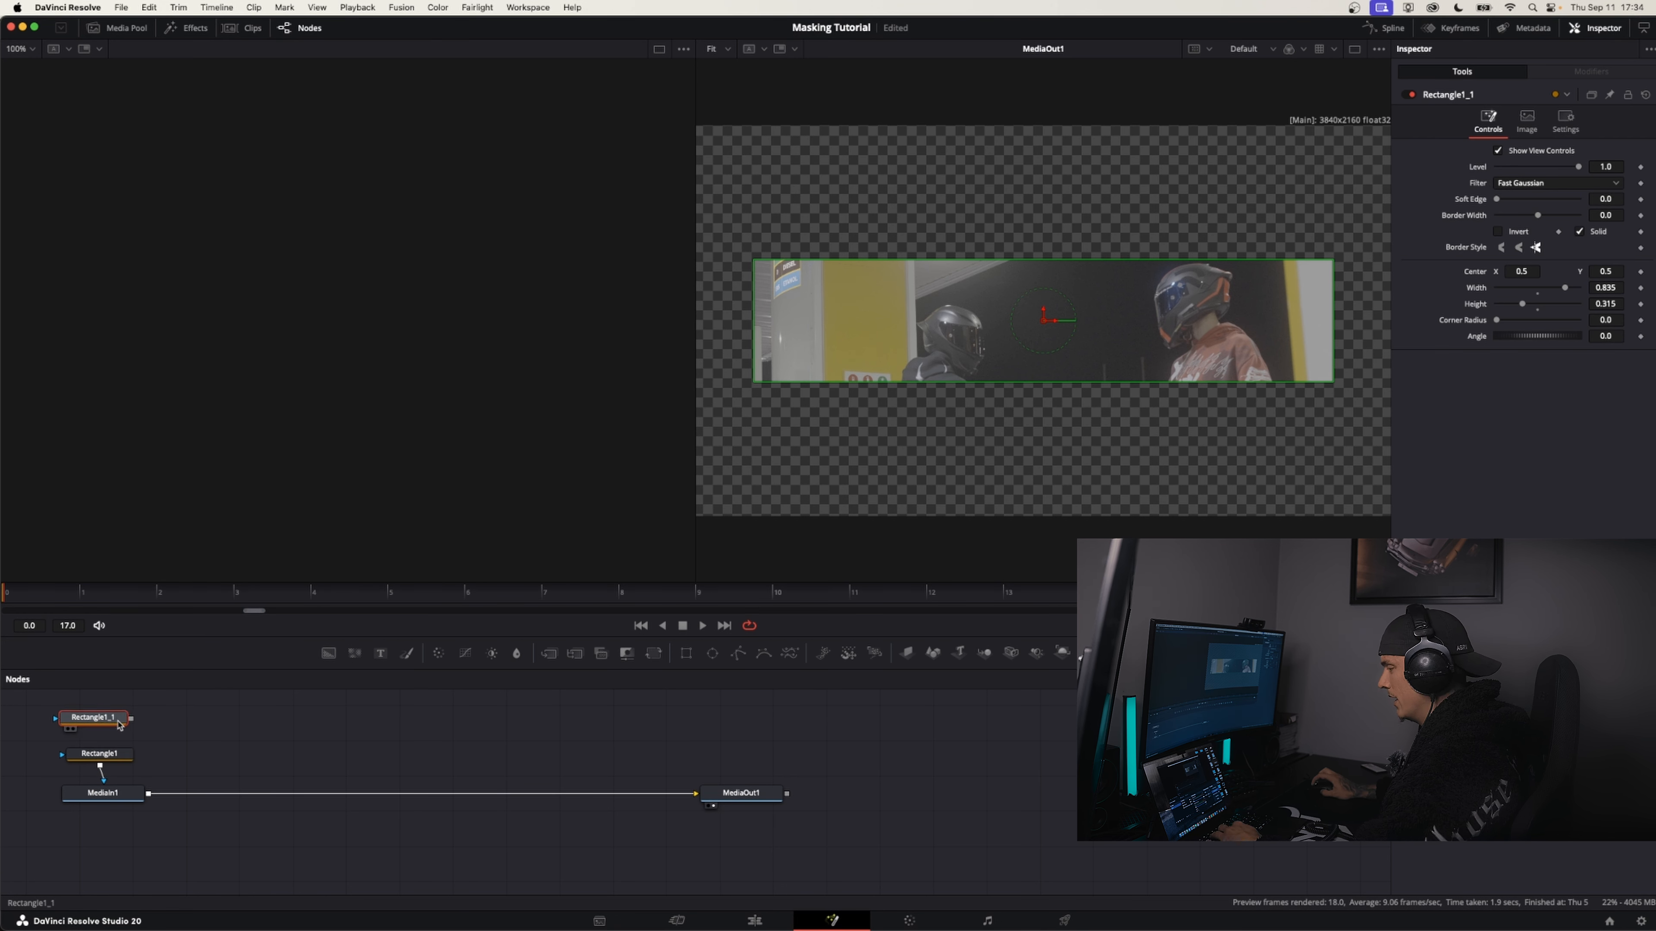
pyautogui.moveTo(119, 725)
pyautogui.mouseDown()
pyautogui.moveTo(111, 753)
pyautogui.moveTo(102, 713)
pyautogui.mouseUp()
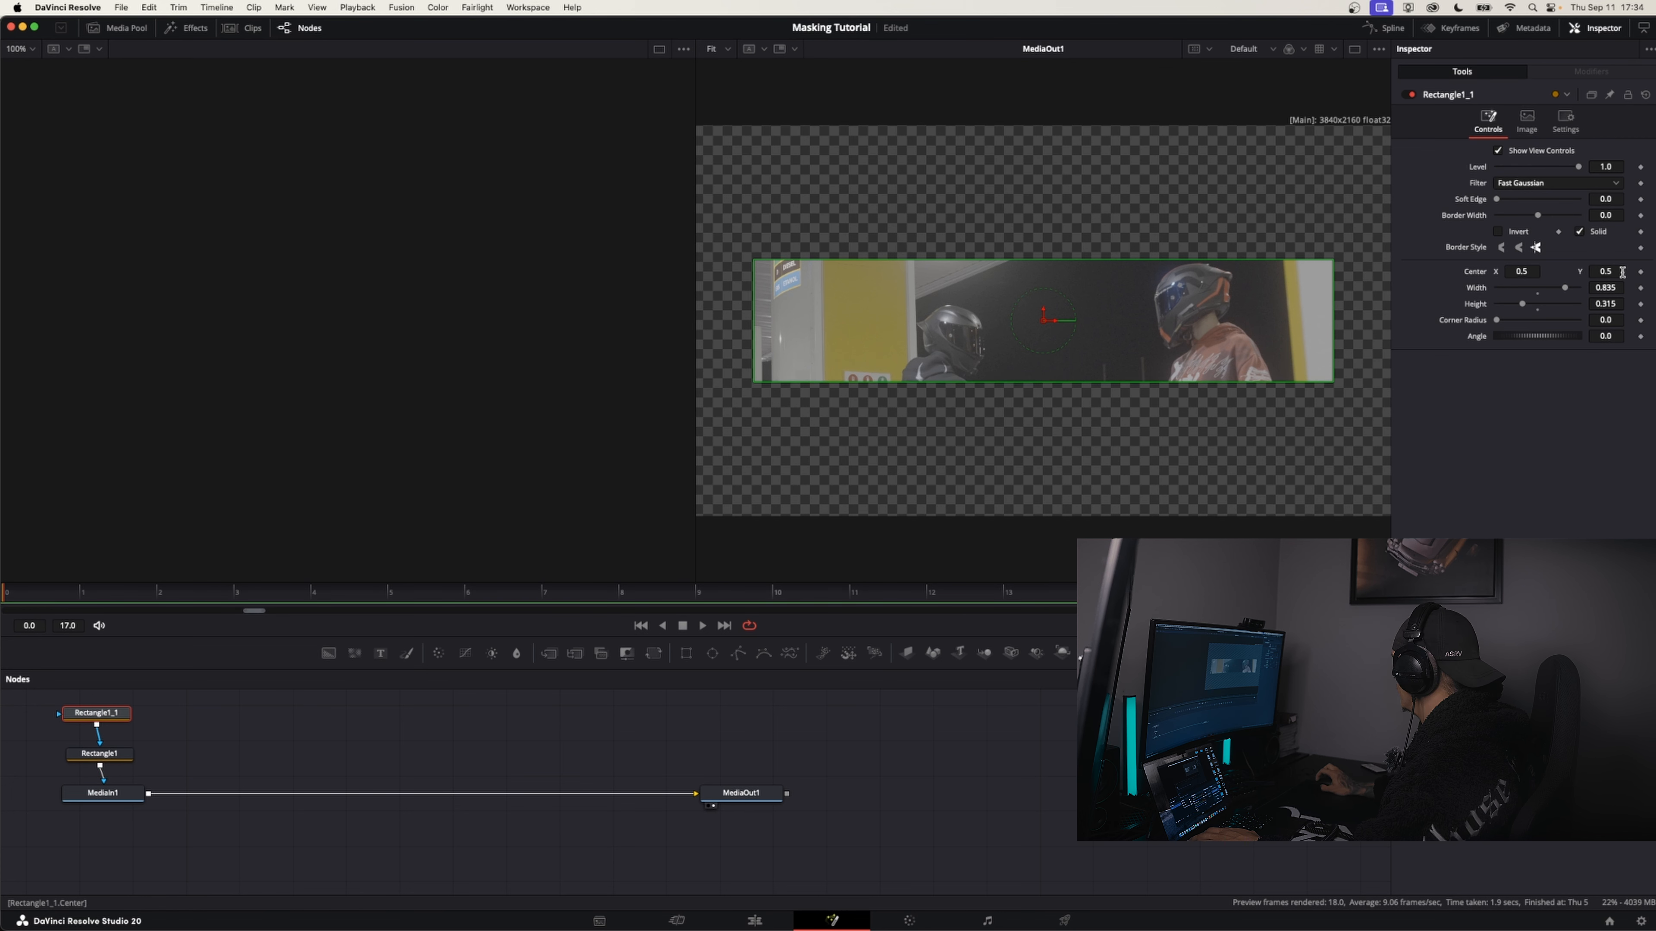
# Set Rectangle1_1's vertical centre to 0.812, width to 0.732 and height to 0.228, and return to the edit timeline
pyautogui.moveTo(1621, 272); pyautogui.dragTo(1374, 380)
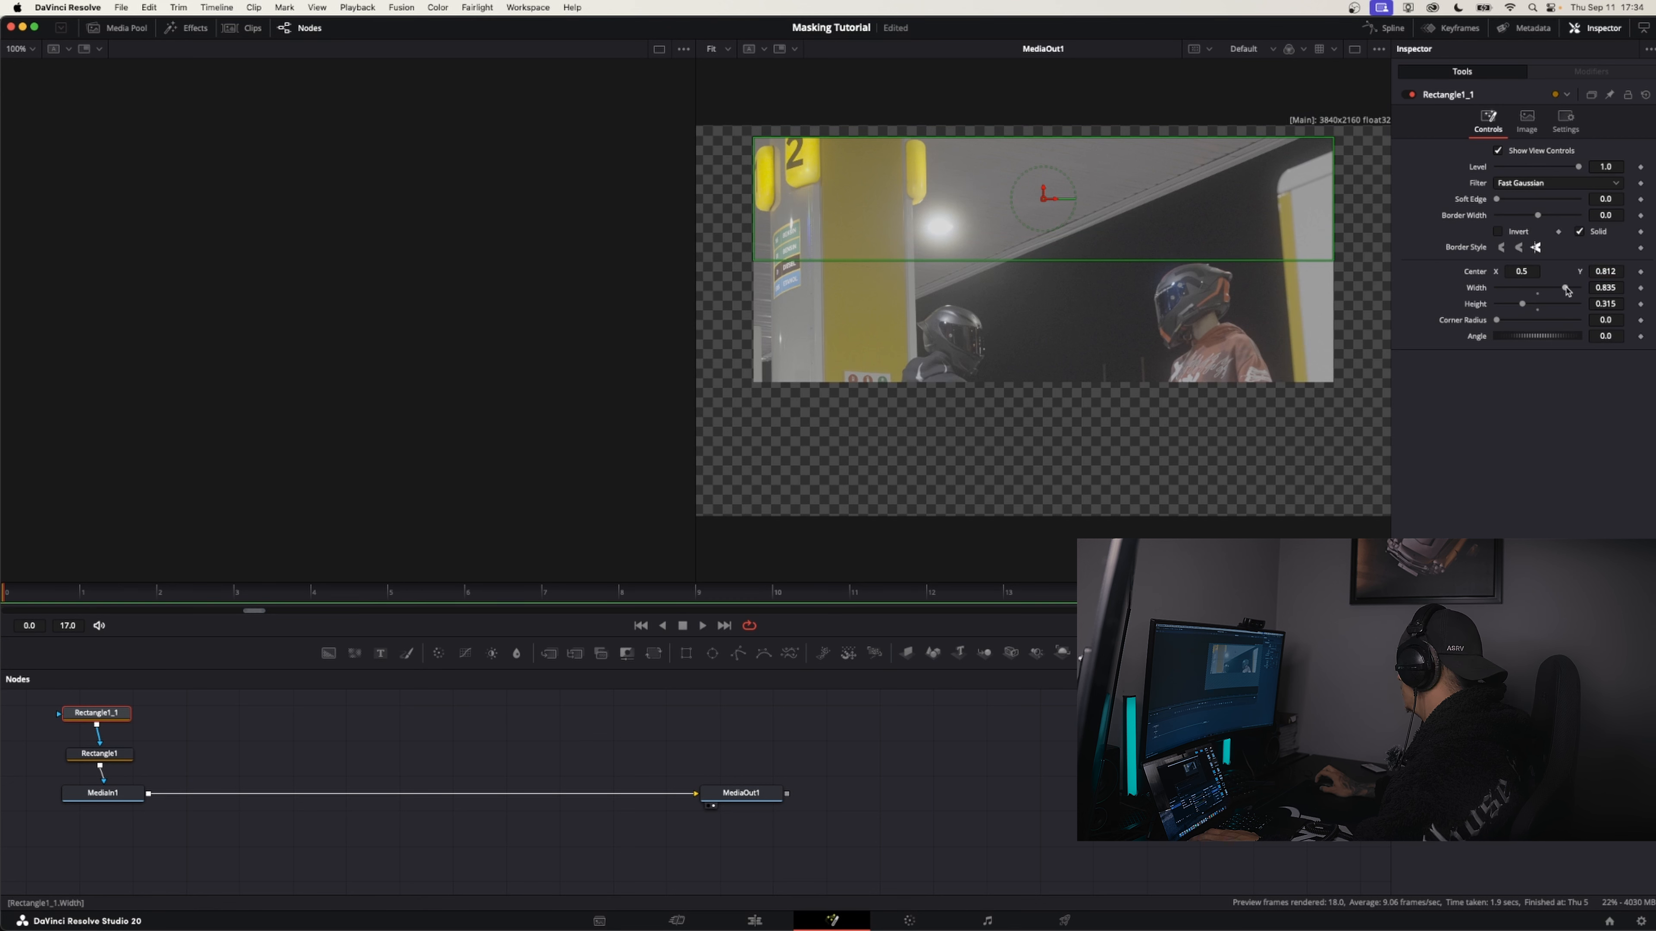
pyautogui.moveTo(1566, 290); pyautogui.dragTo(1517, 308)
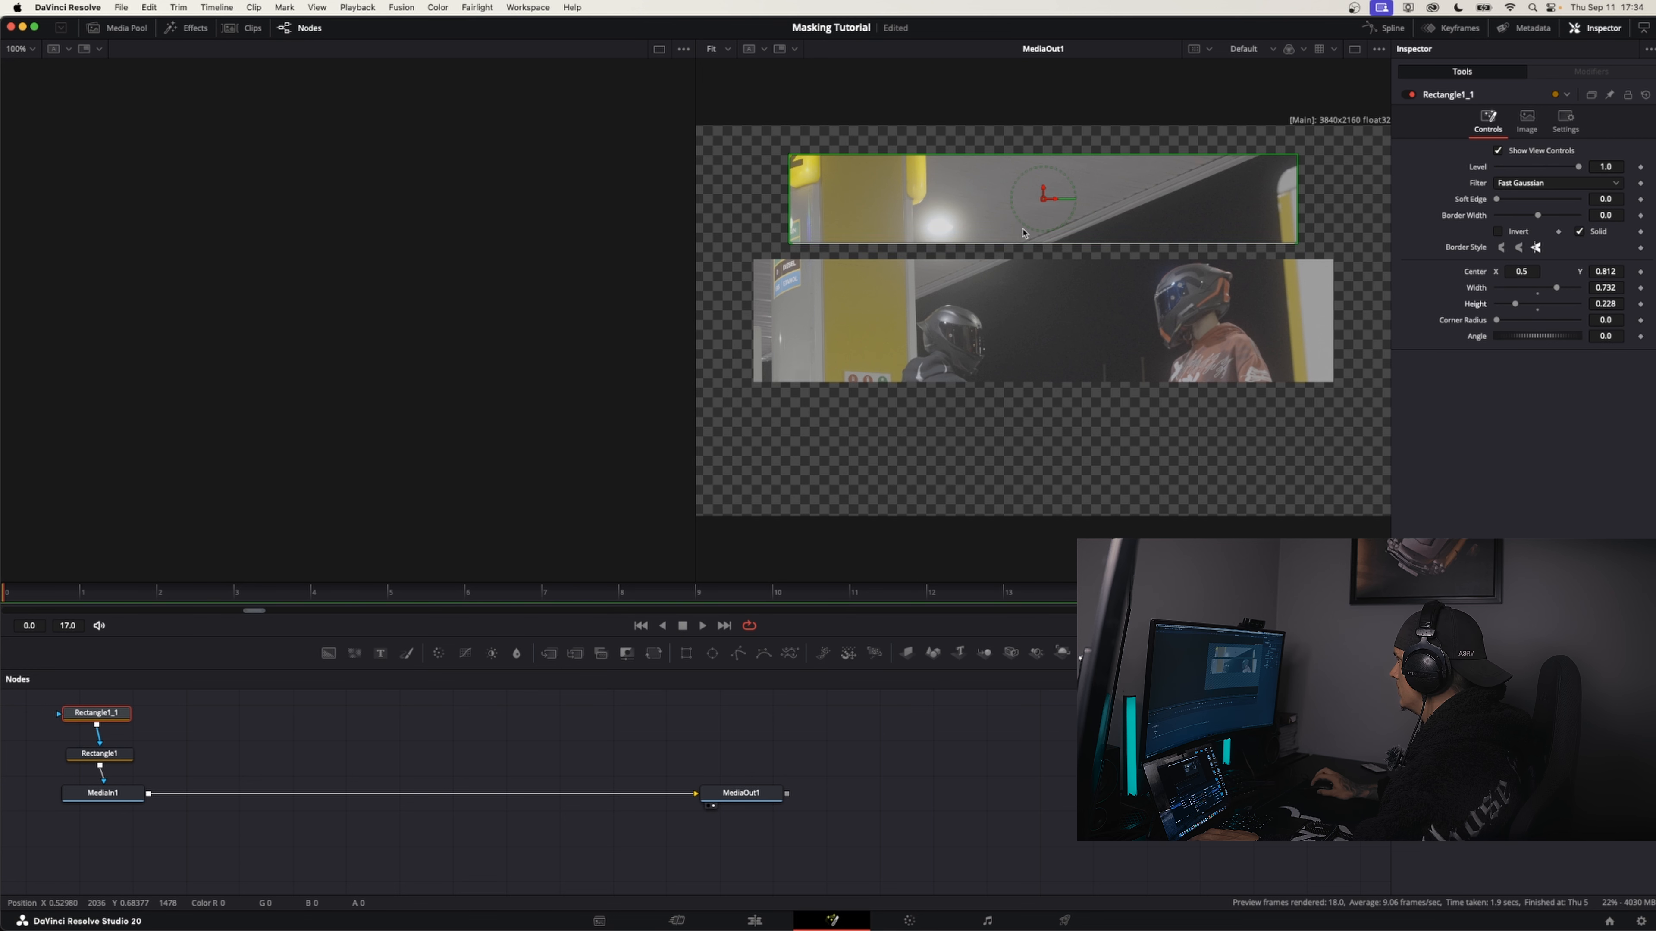
pyautogui.click(763, 921)
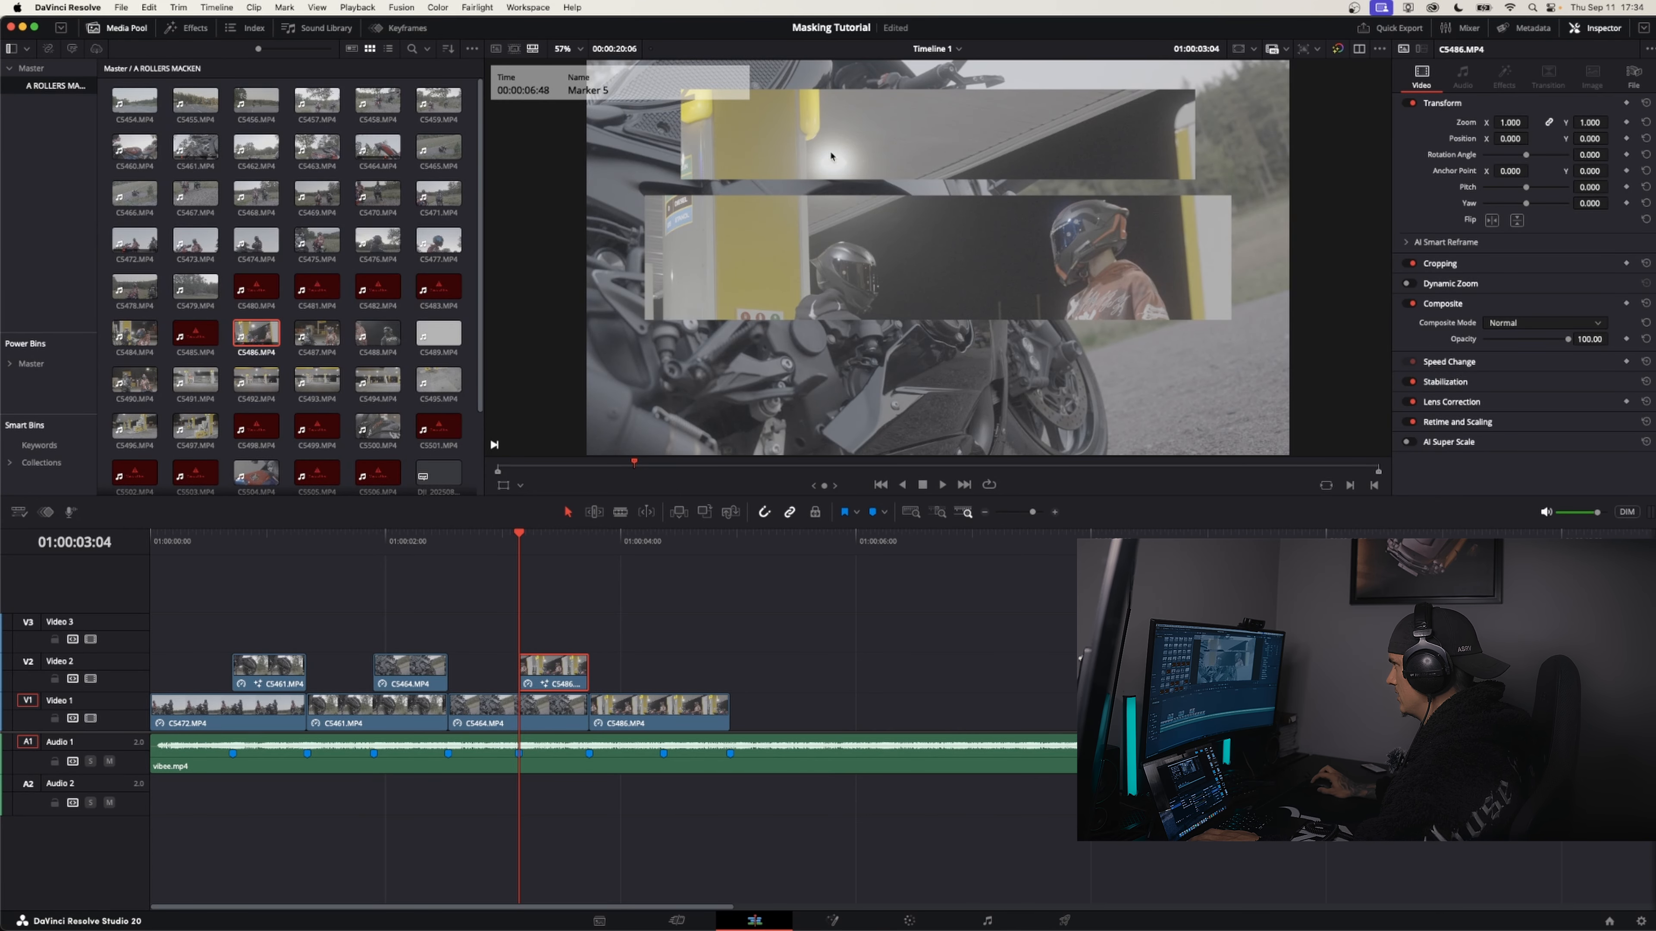
# Reopen the C5486 overlay in Fusion, duplicate Rectangle1_1 and connect the copy into Rectangle1_1 at the start of the mask chain
pyautogui.rightClick(556, 672)
pyautogui.click(620, 509)
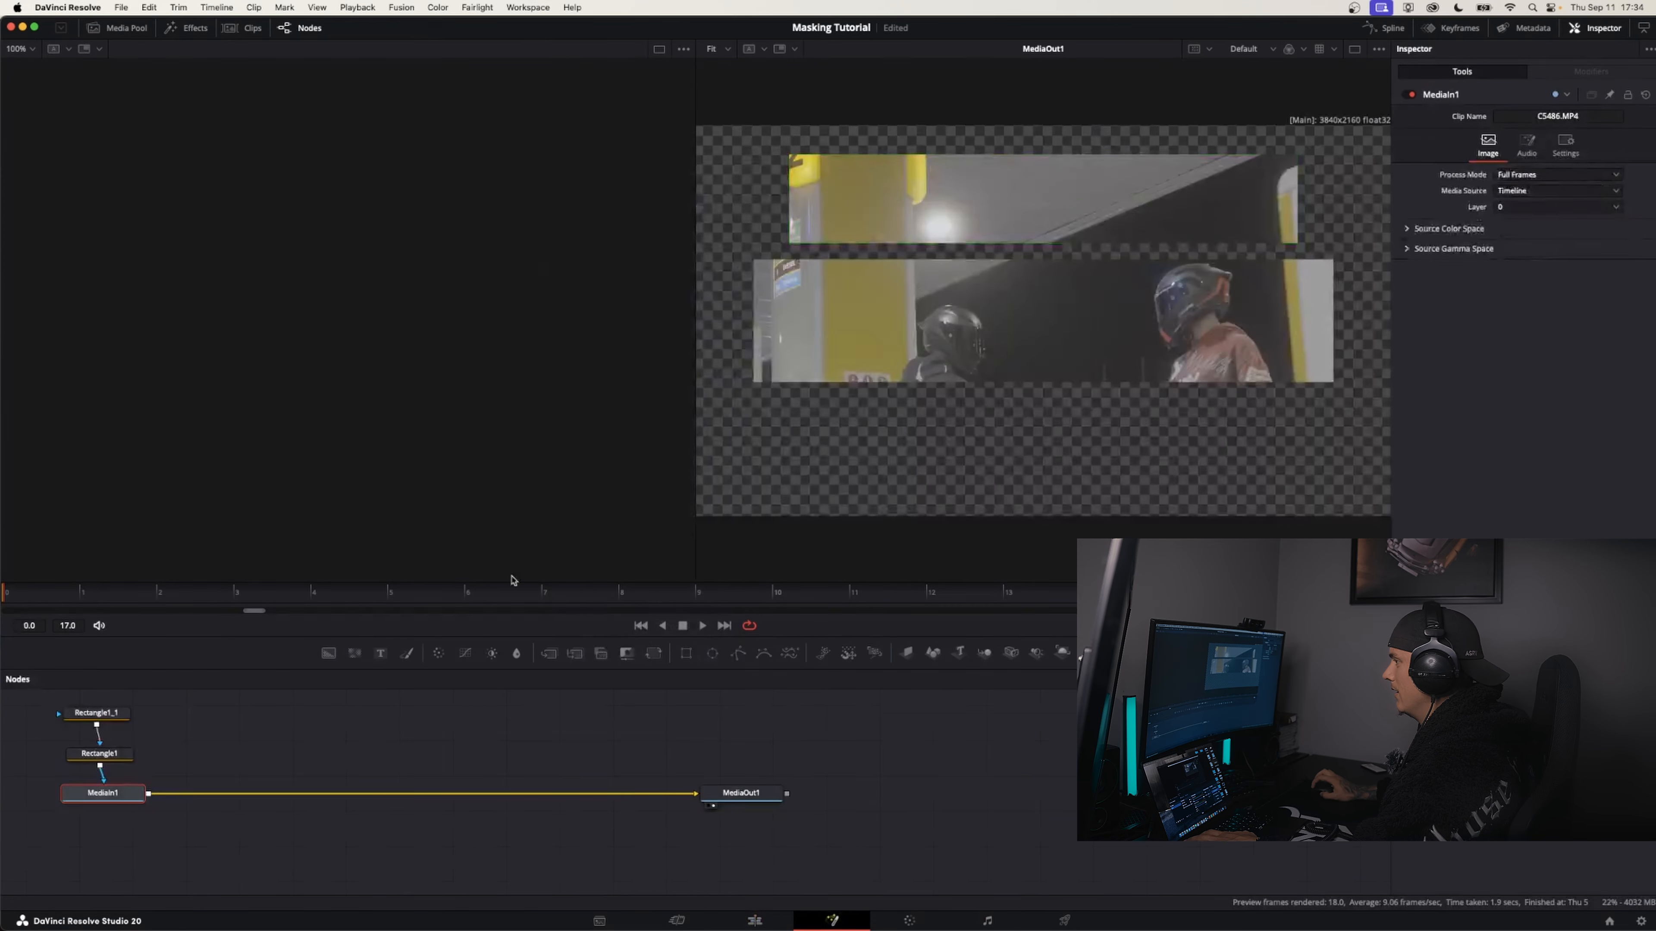
pyautogui.click(108, 718)
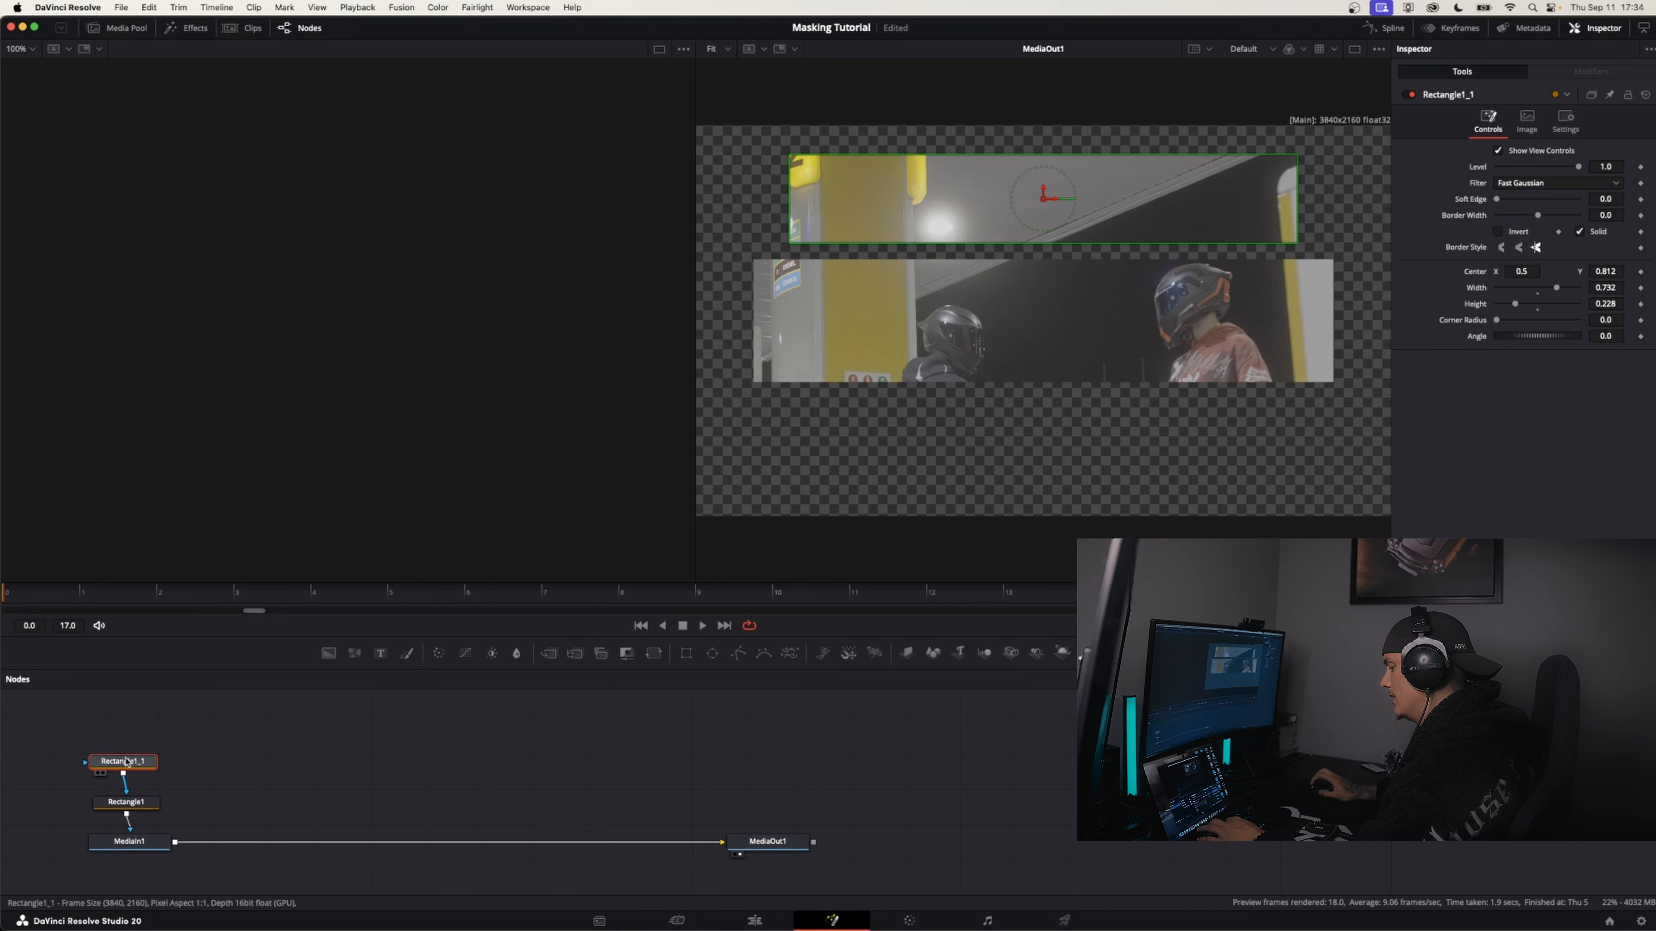
pyautogui.press('super+c')
pyautogui.click(209, 721)
pyautogui.press('super+v')
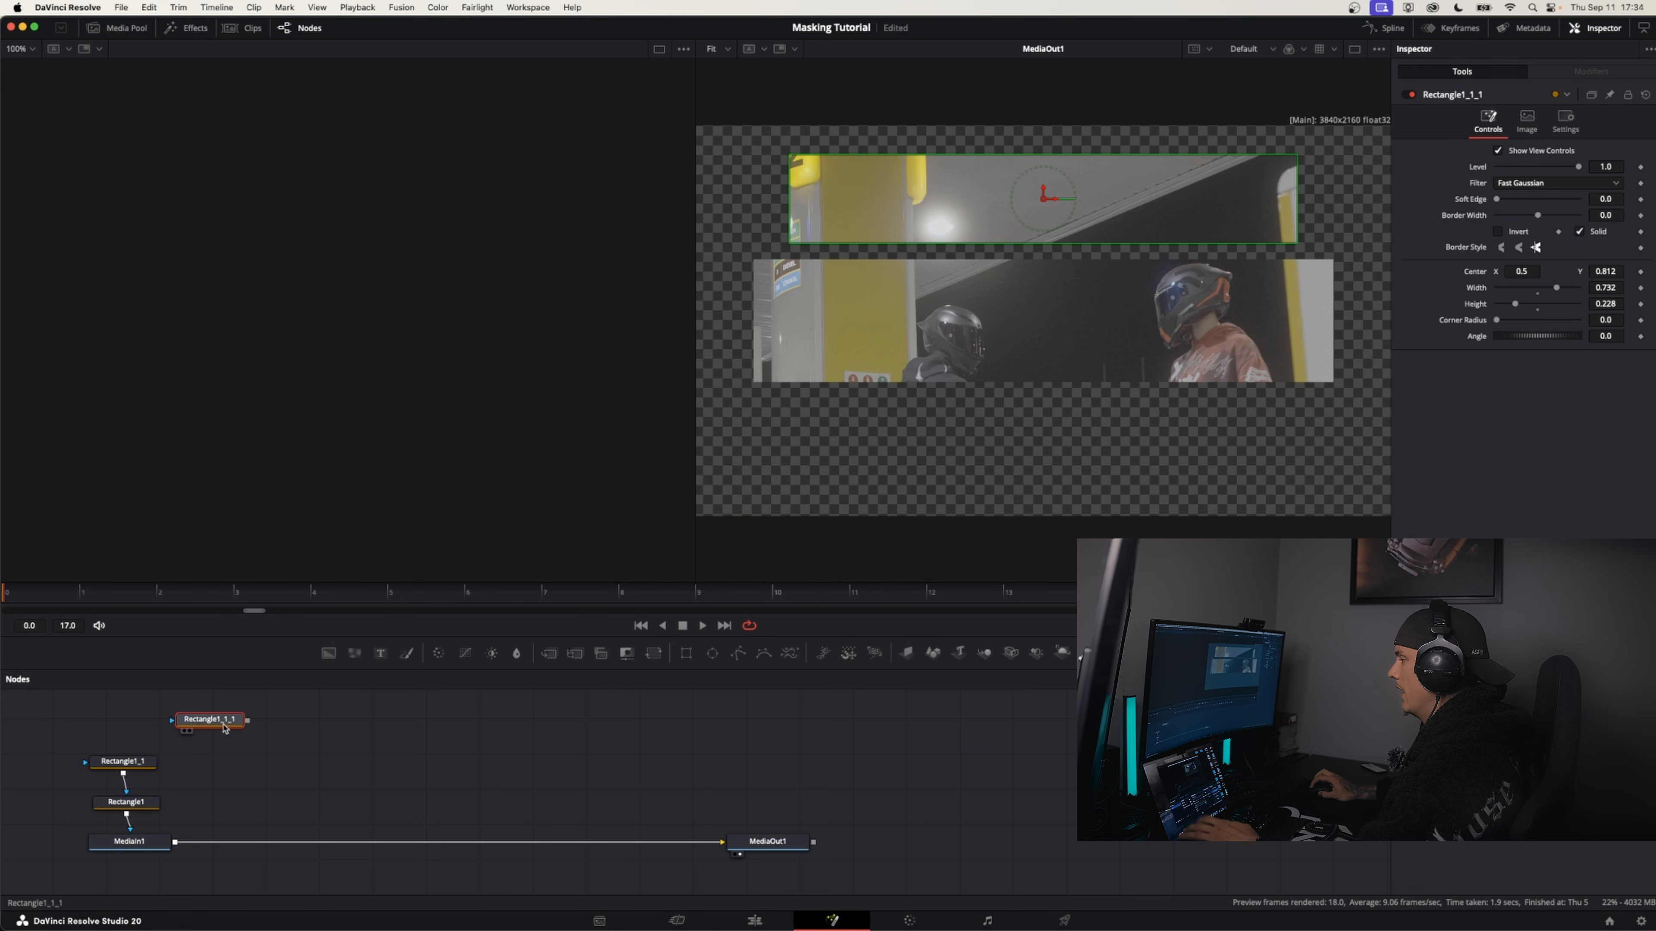
pyautogui.moveTo(223, 727); pyautogui.dragTo(120, 722)
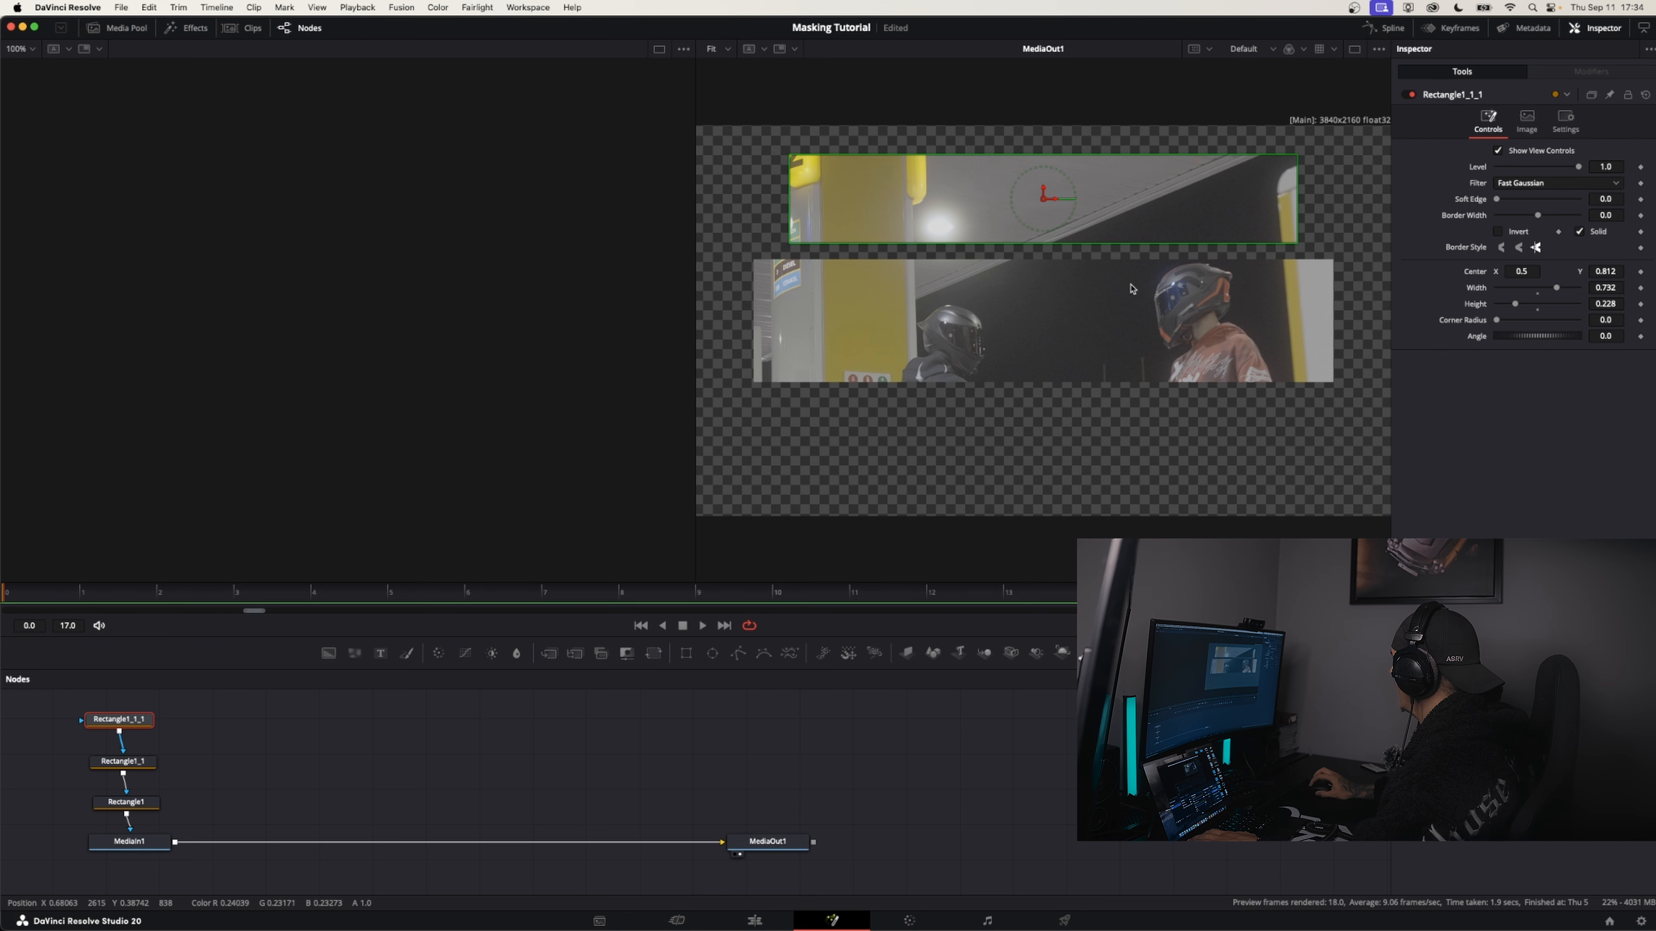
# Move the third rectangle mask below the middle strip and return to the edit timeline to review the sequence
pyautogui.moveTo(1535, 268)
pyautogui.mouseDown()
pyautogui.moveTo(1519, 268)
pyautogui.moveTo(1598, 272)
pyautogui.moveTo(1510, 272)
pyautogui.mouseUp()
pyautogui.press('super+z')
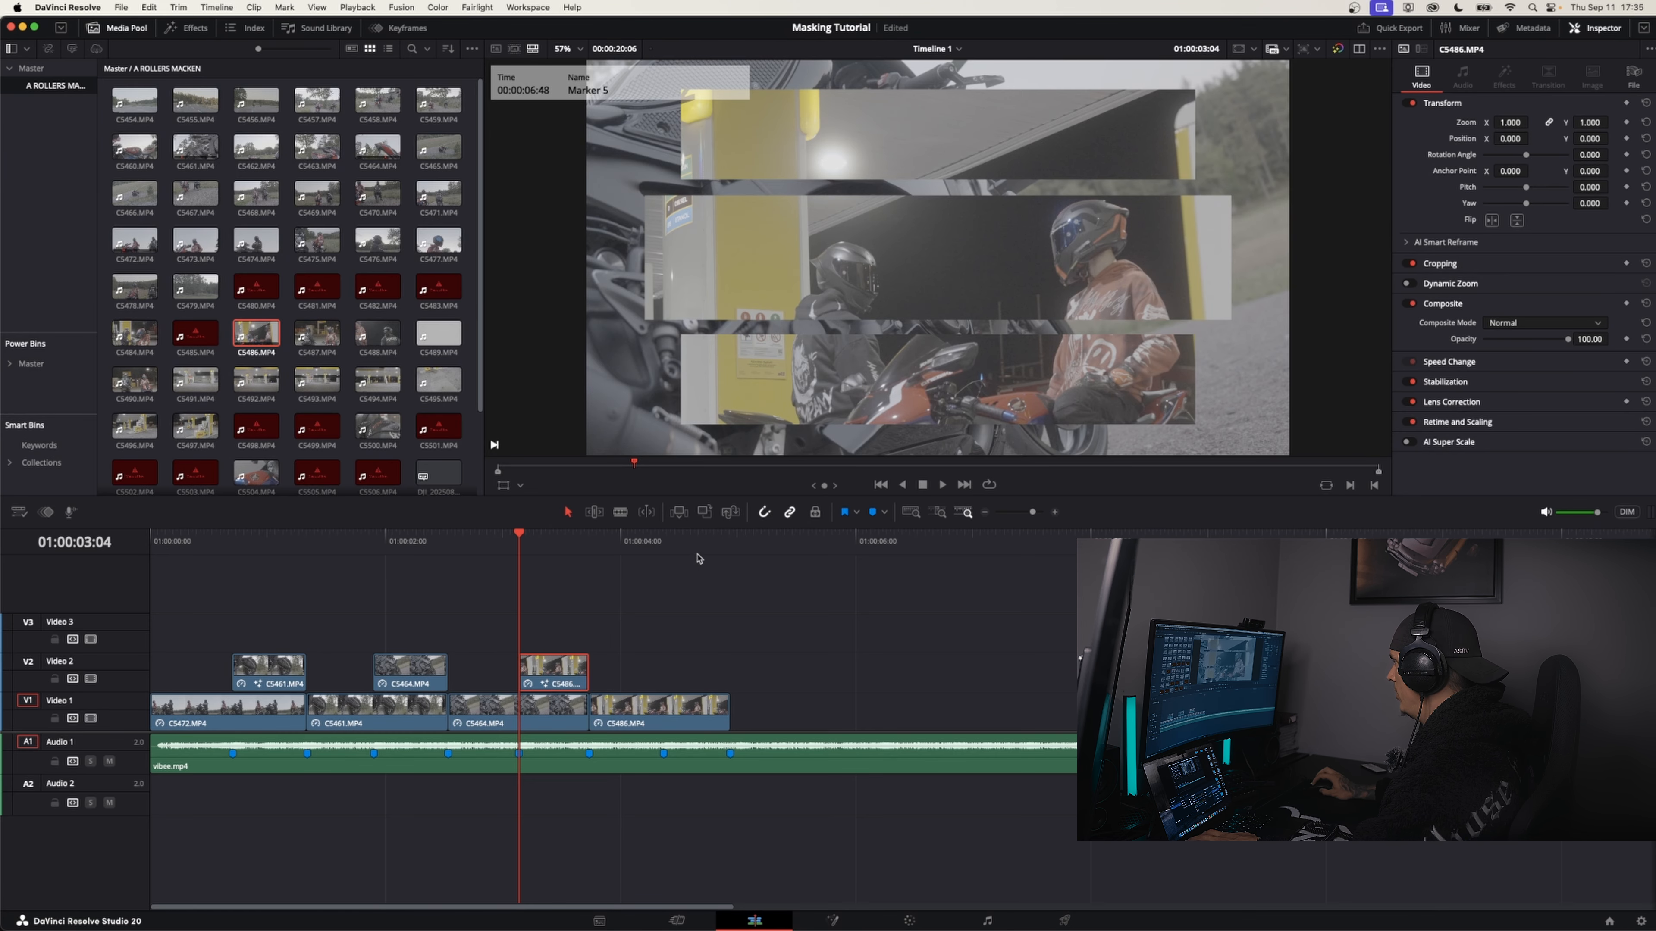
pyautogui.moveTo(498, 551)
pyautogui.mouseDown()
pyautogui.moveTo(620, 548)
pyautogui.moveTo(488, 547)
pyautogui.mouseUp()
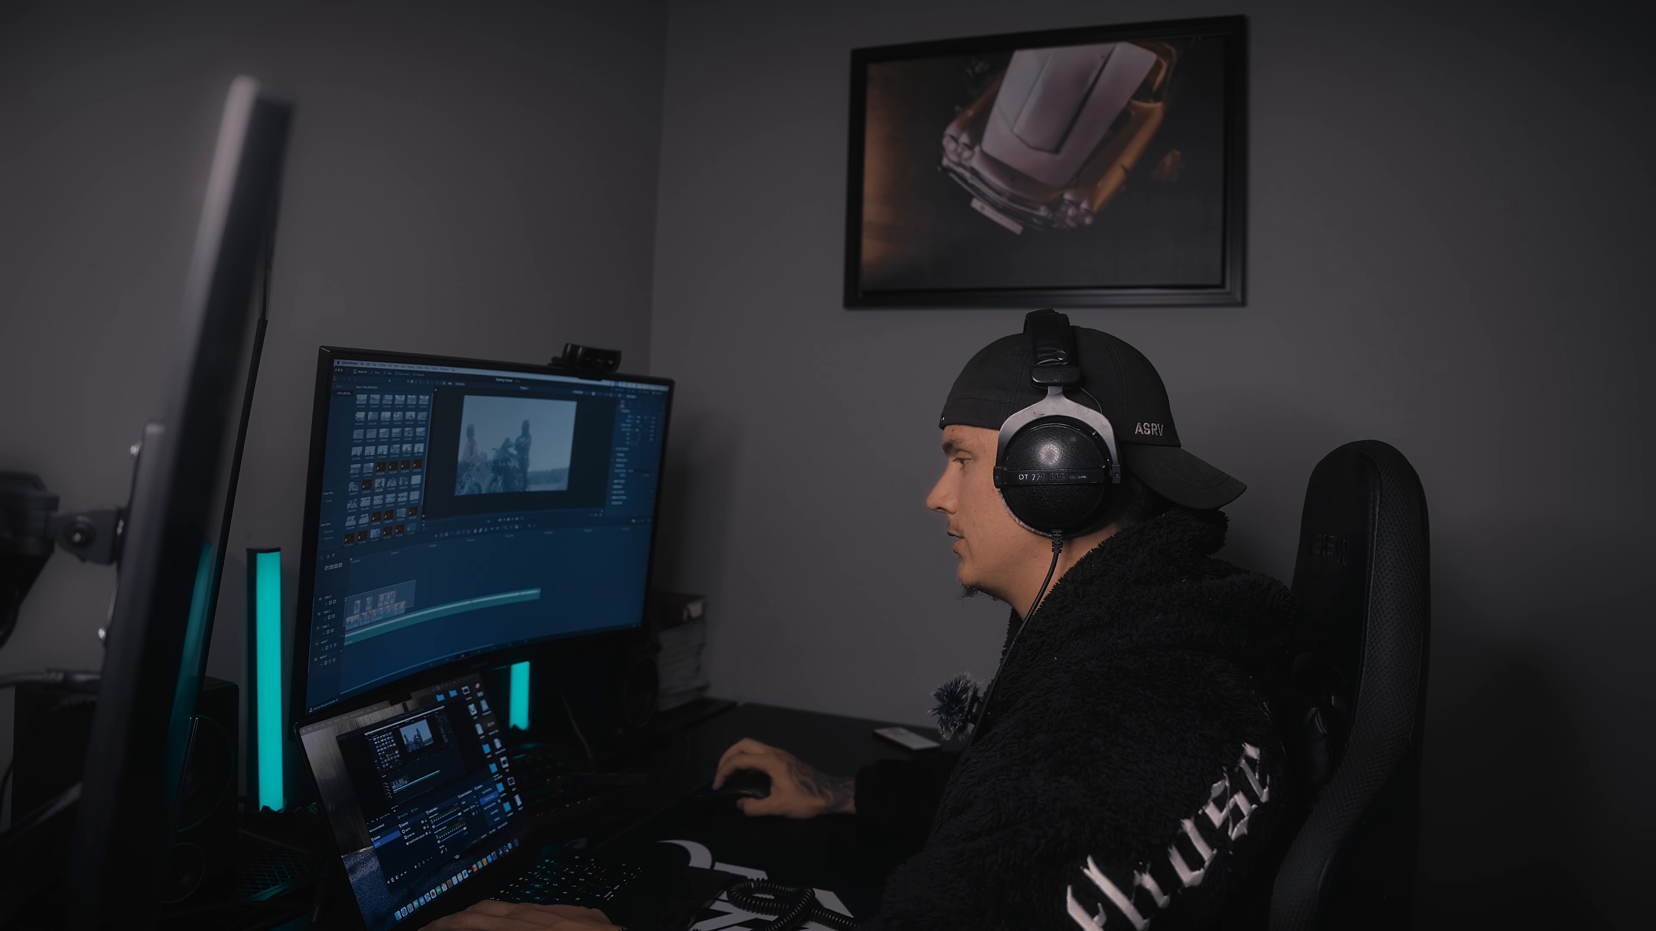